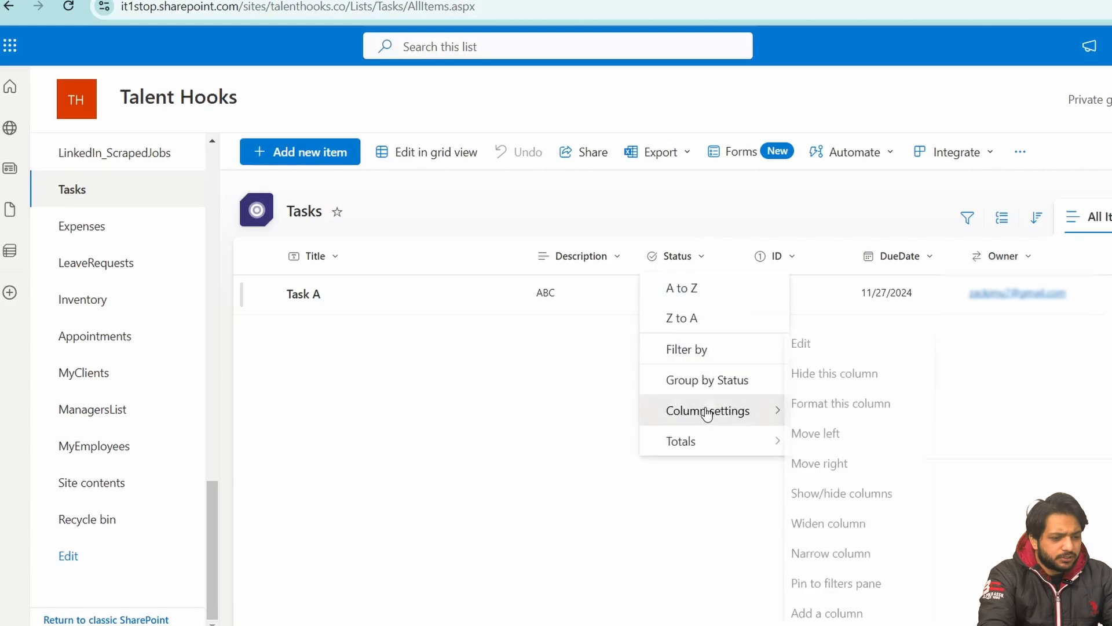
- Review the Status column's choice settings and the options of the ID and DueDate columns in the Tasks list
left_click(819, 350)
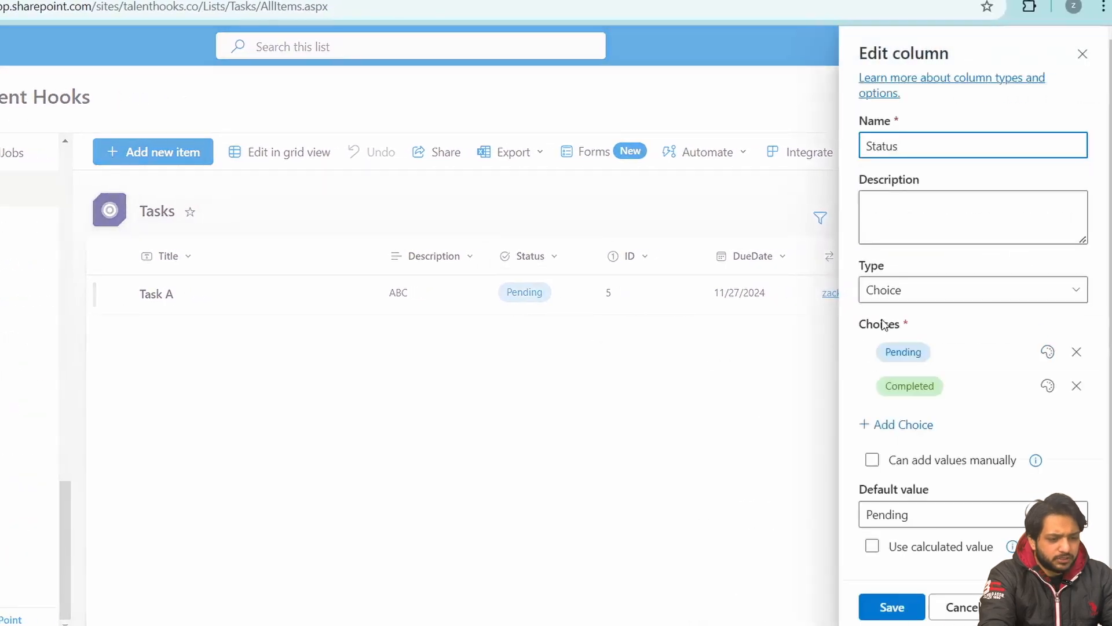
left_click(1083, 54)
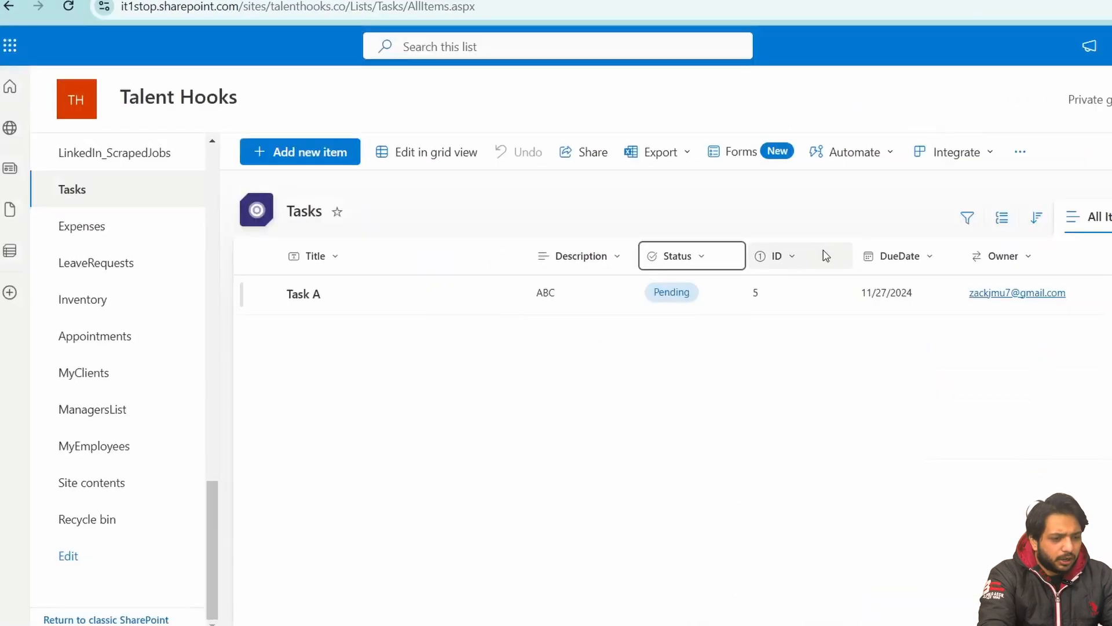
left_click(824, 253)
left_click(985, 411)
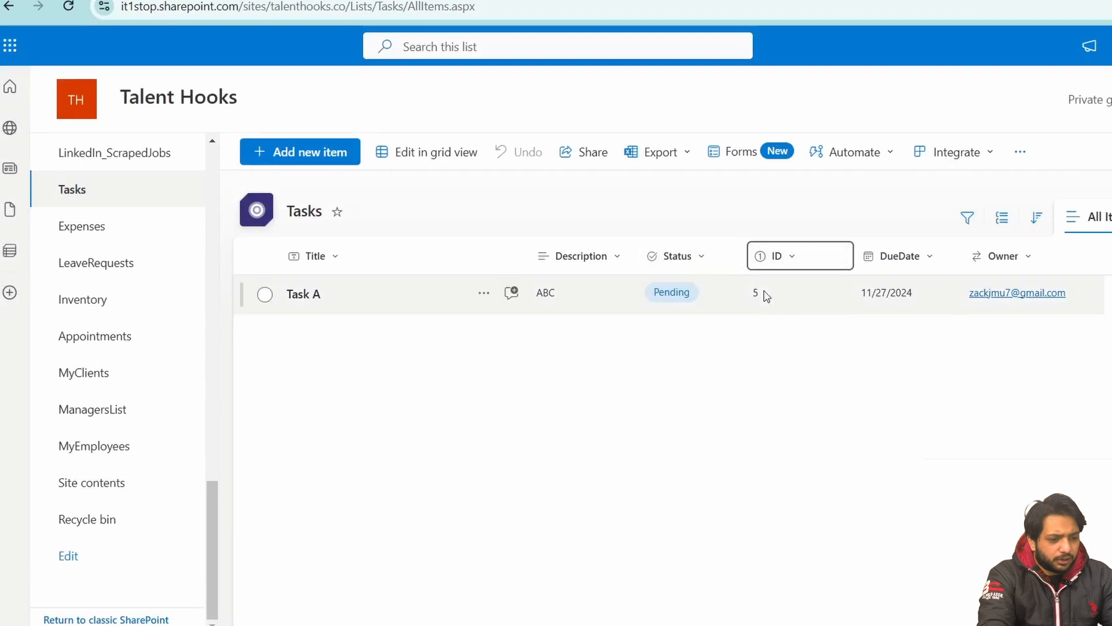
left_click(937, 257)
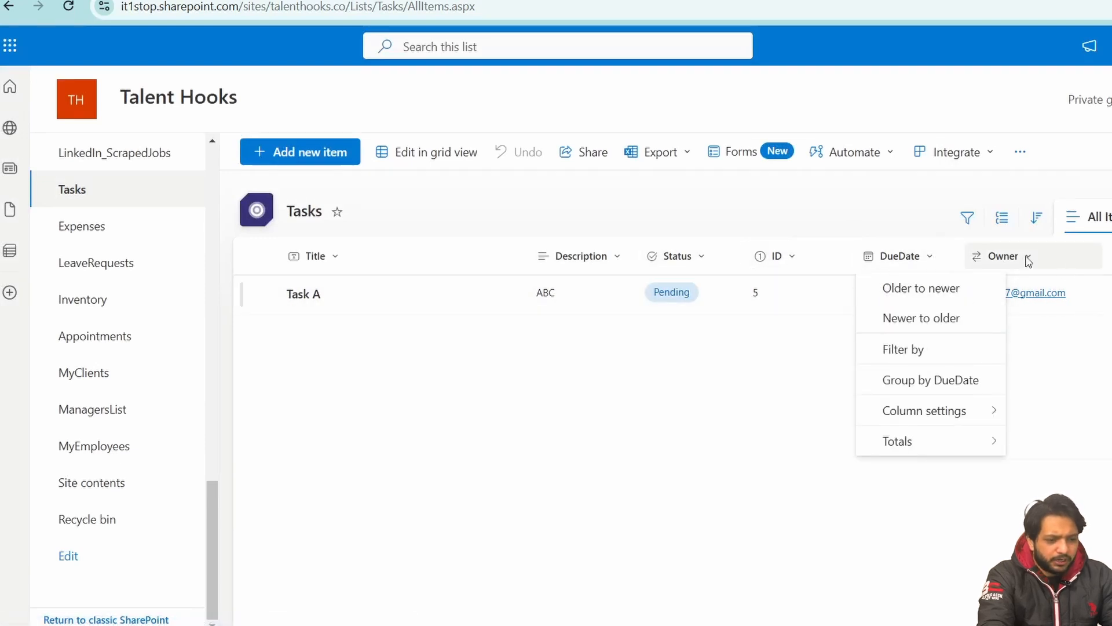
- Review the Owner column's lookup settings and its source list MyEmployees, and return to the Tasks list
left_click(1053, 261)
mouse_move(1089, 410)
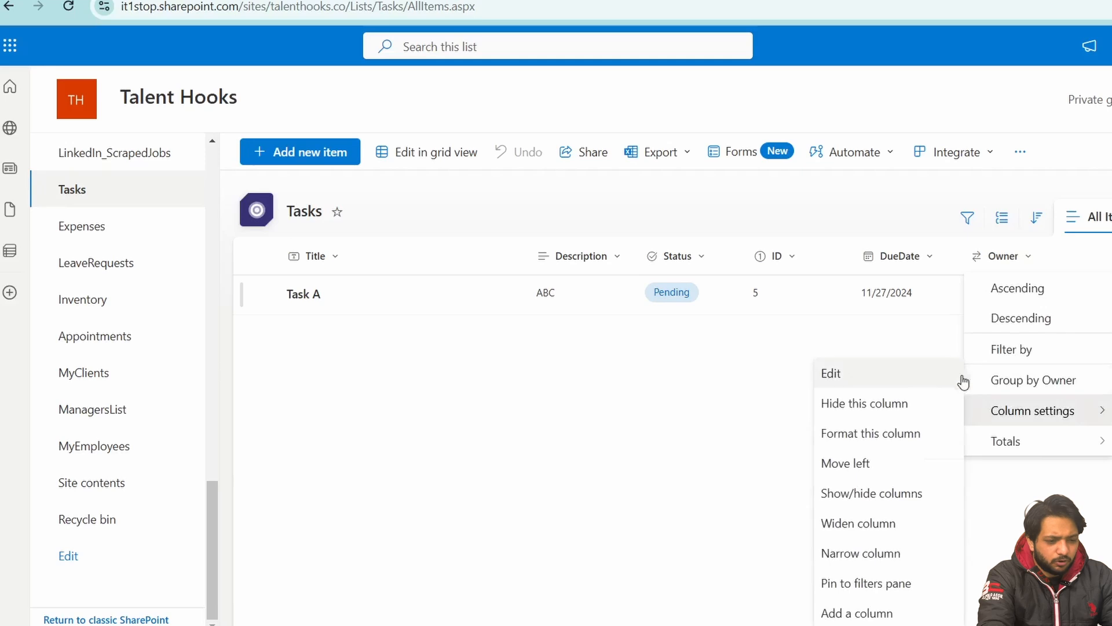
left_click(939, 379)
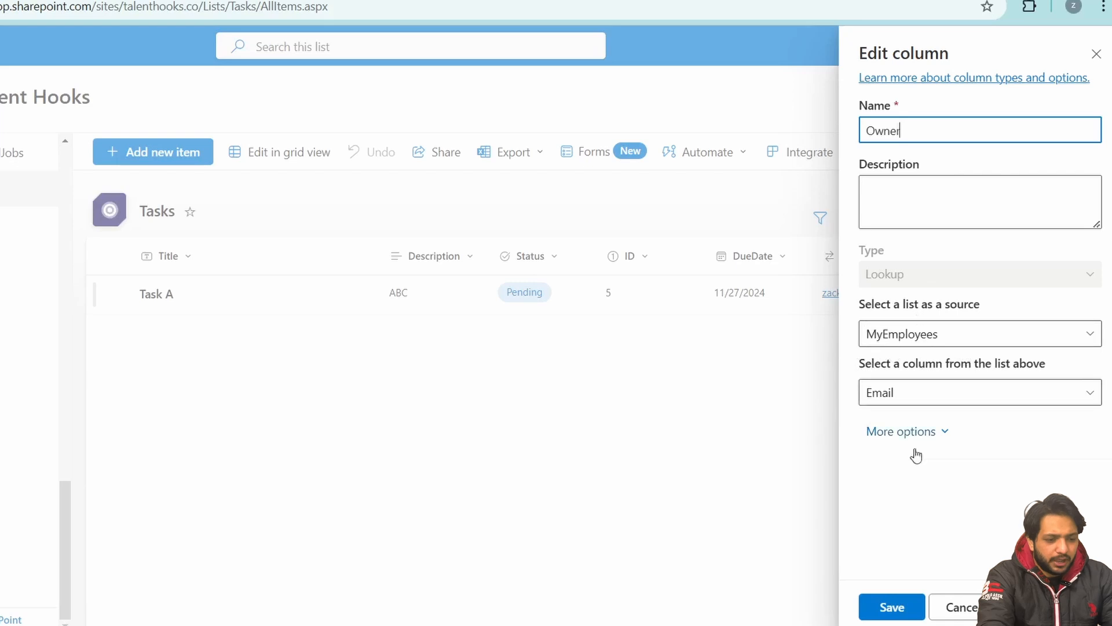
left_click(892, 607)
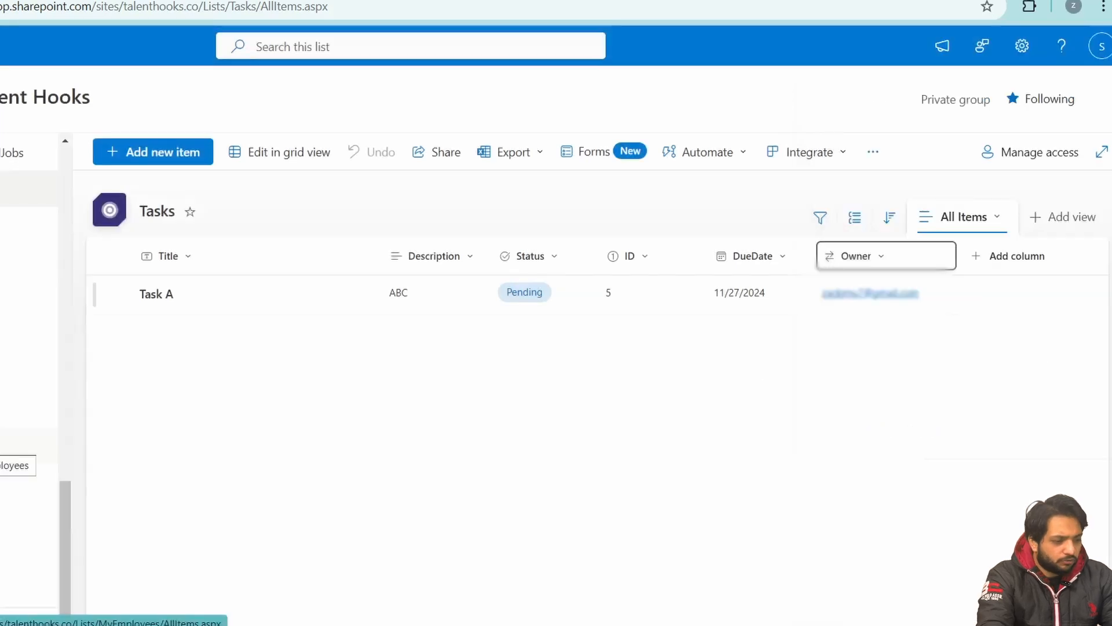
left_click(102, 449)
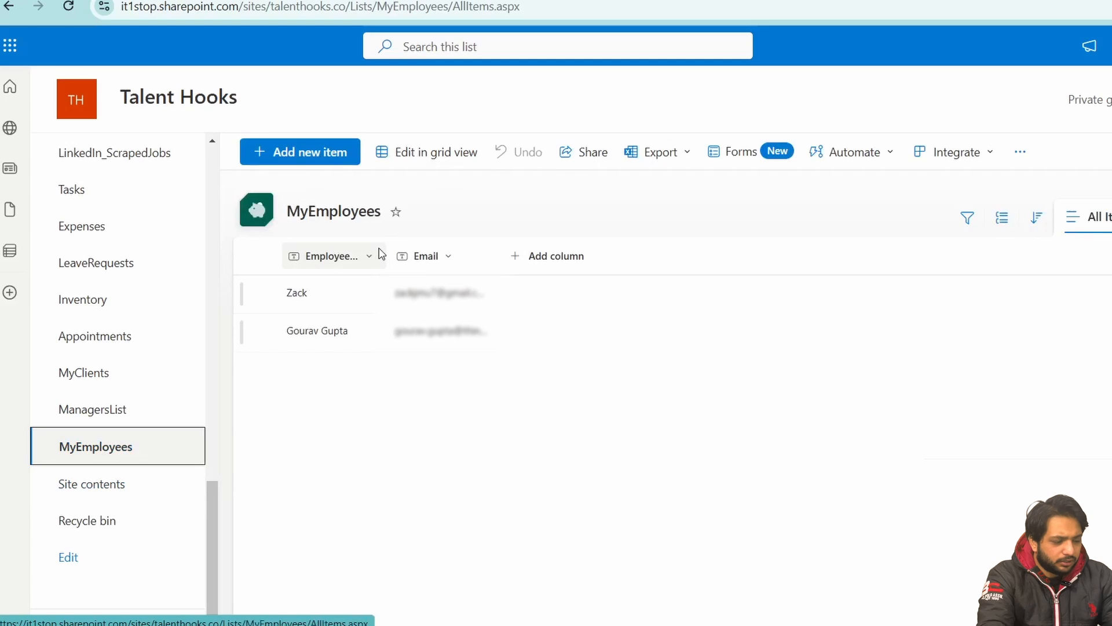
left_click(132, 195)
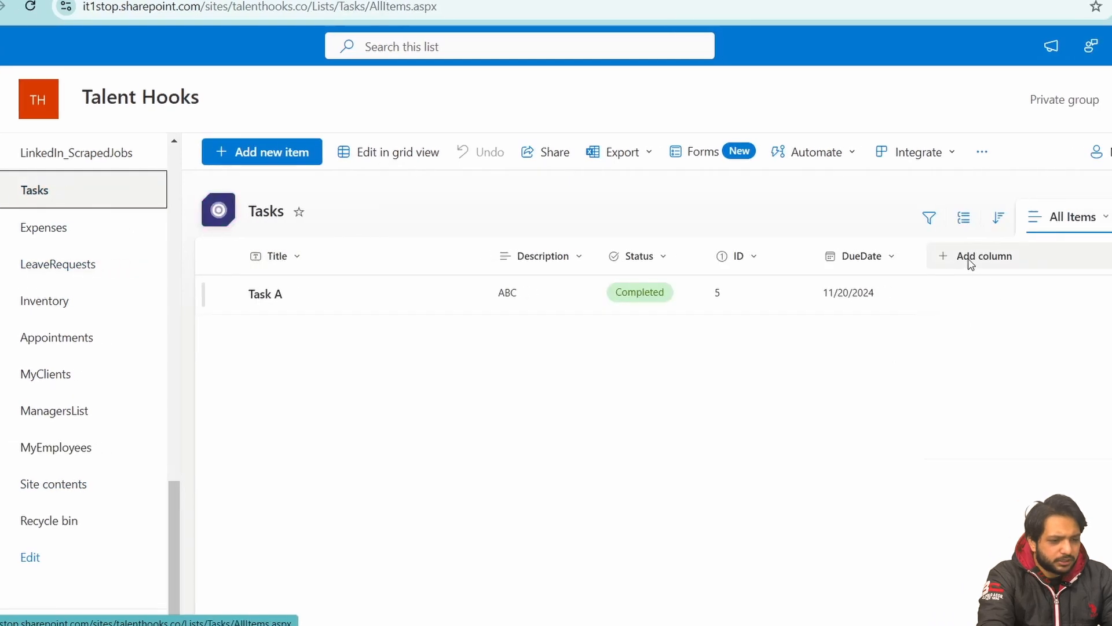
- Add a Date and time column named CreatedDate to the Tasks list and save it
left_click(982, 257)
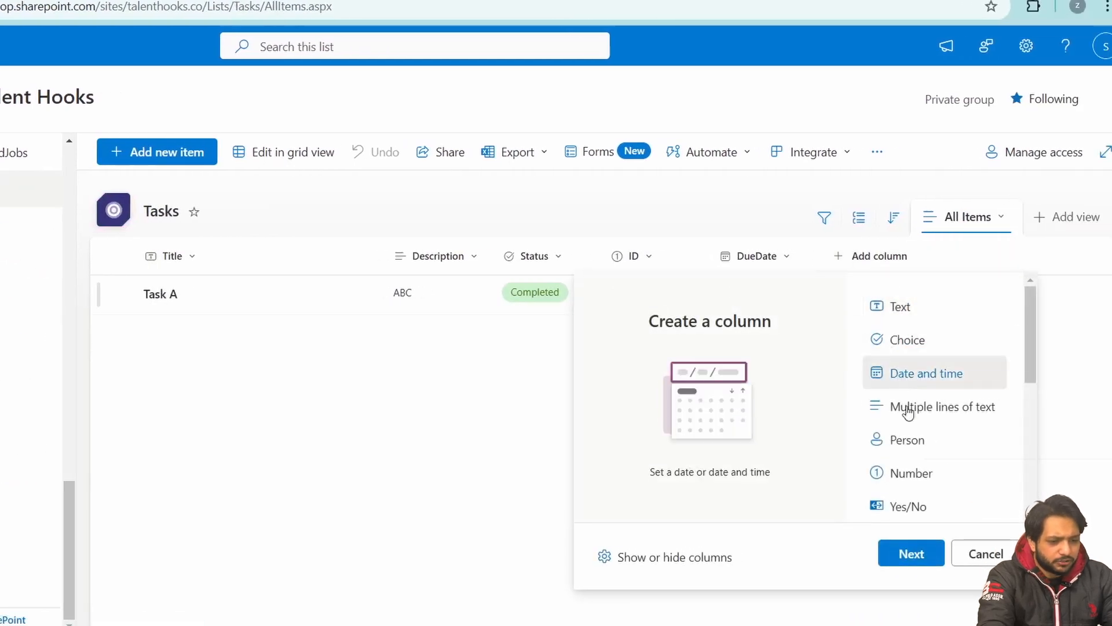
left_click(911, 554)
type("Created")
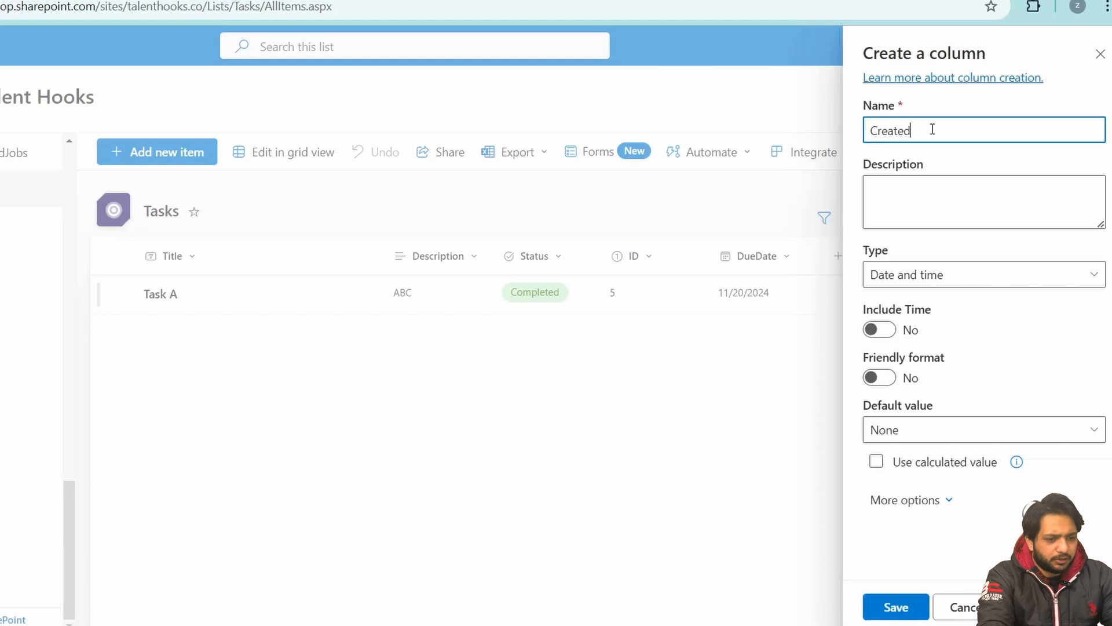
type("Date")
left_click(897, 607)
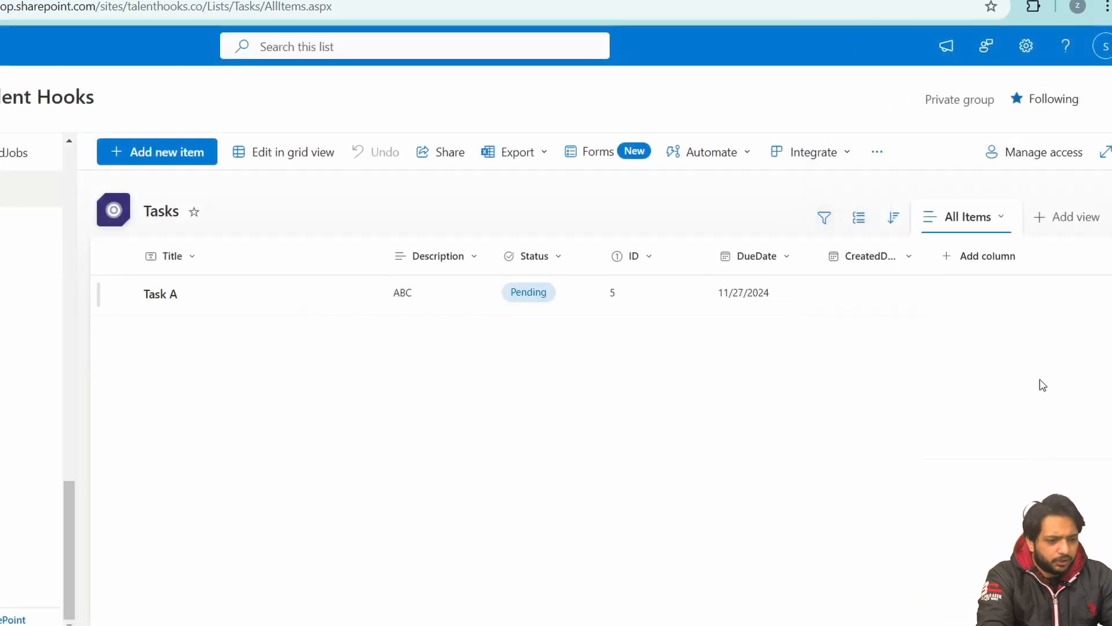
- Set the CreatedDate of the Task A item to December 25, 2024
left_click(846, 292)
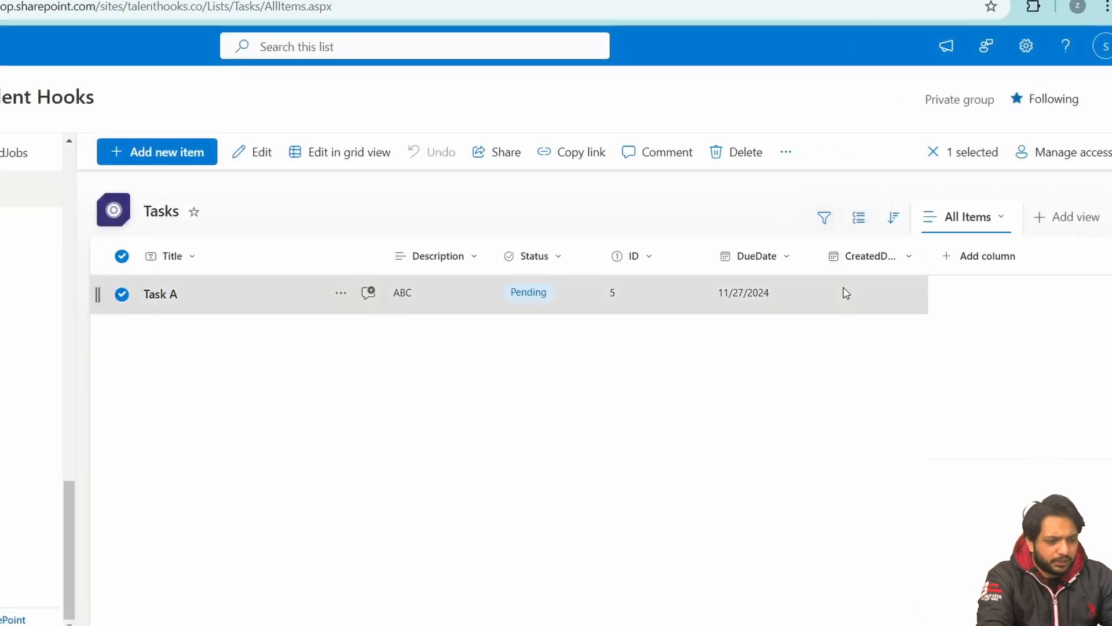
scroll(221, 472, "down", 1)
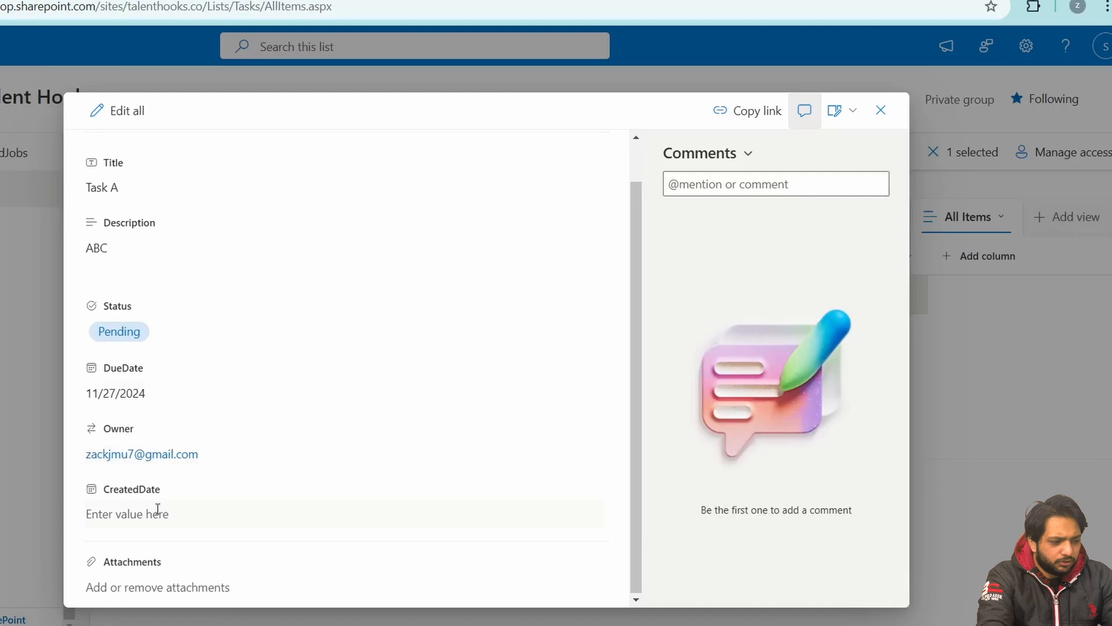
left_click(158, 512)
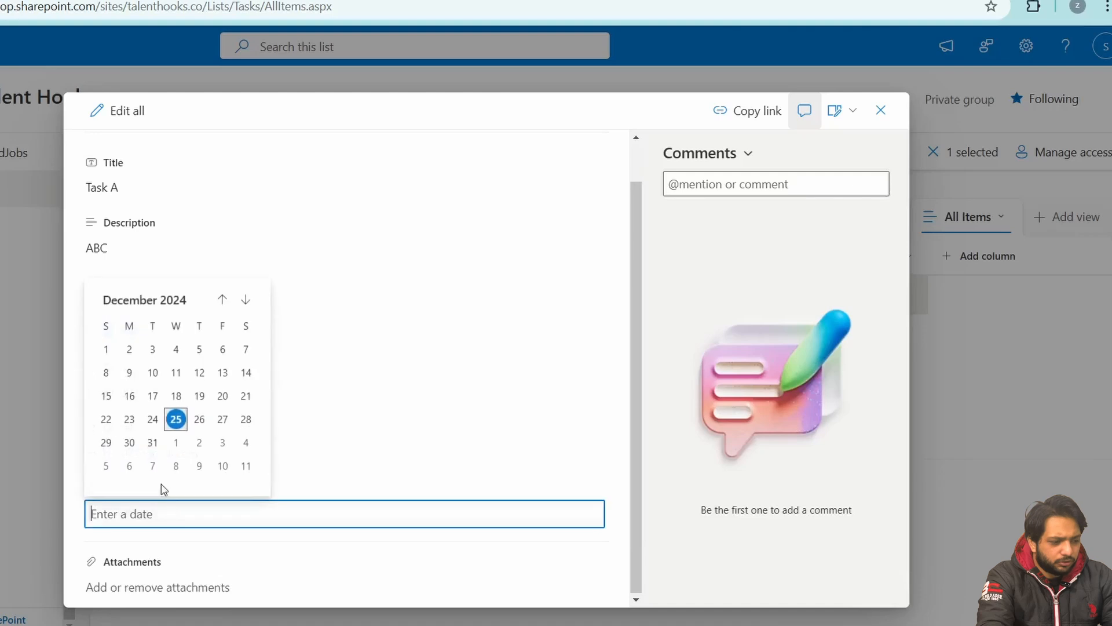
left_click(177, 420)
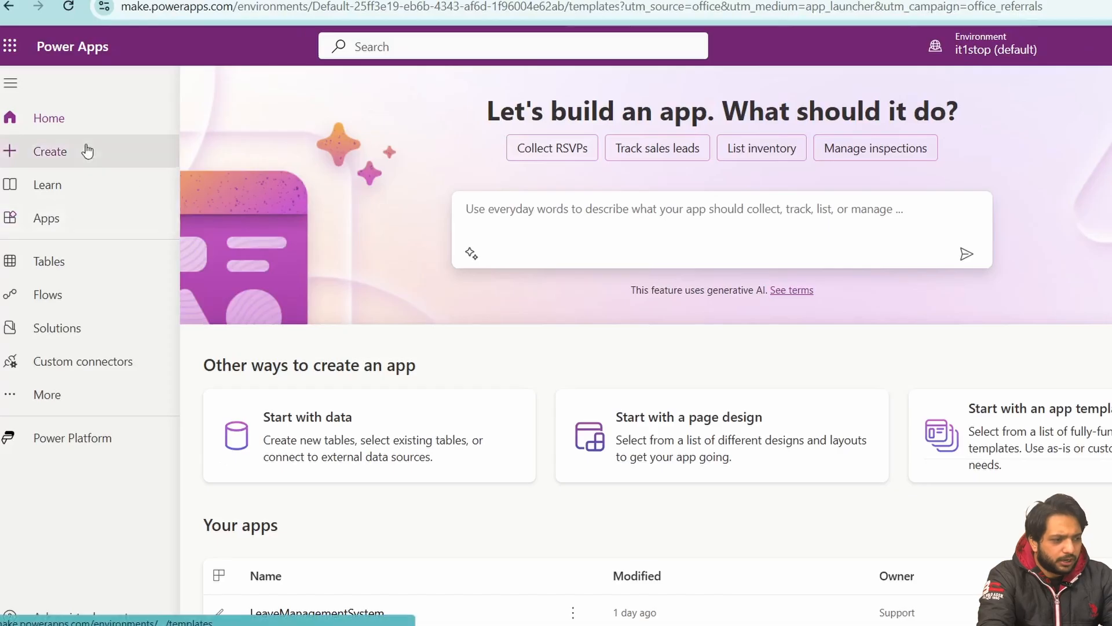
- Switch to Power Apps and create a blank tablet-format canvas app named Daily Task Management
left_click(87, 151)
left_click(293, 274)
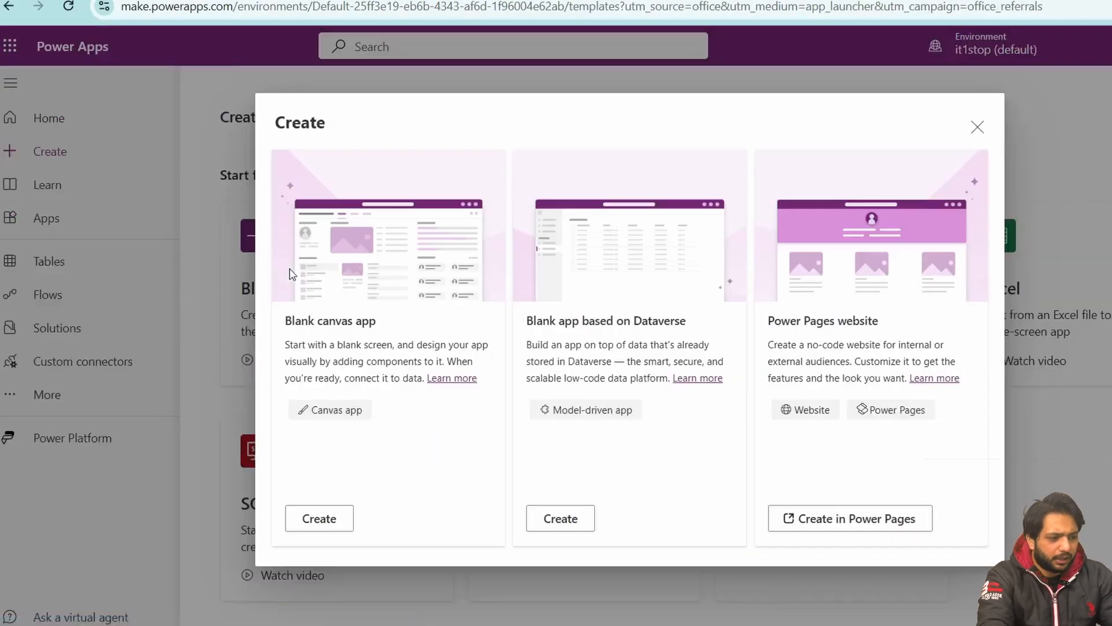
left_click(292, 274)
left_click(727, 195)
type("Daily Task Management")
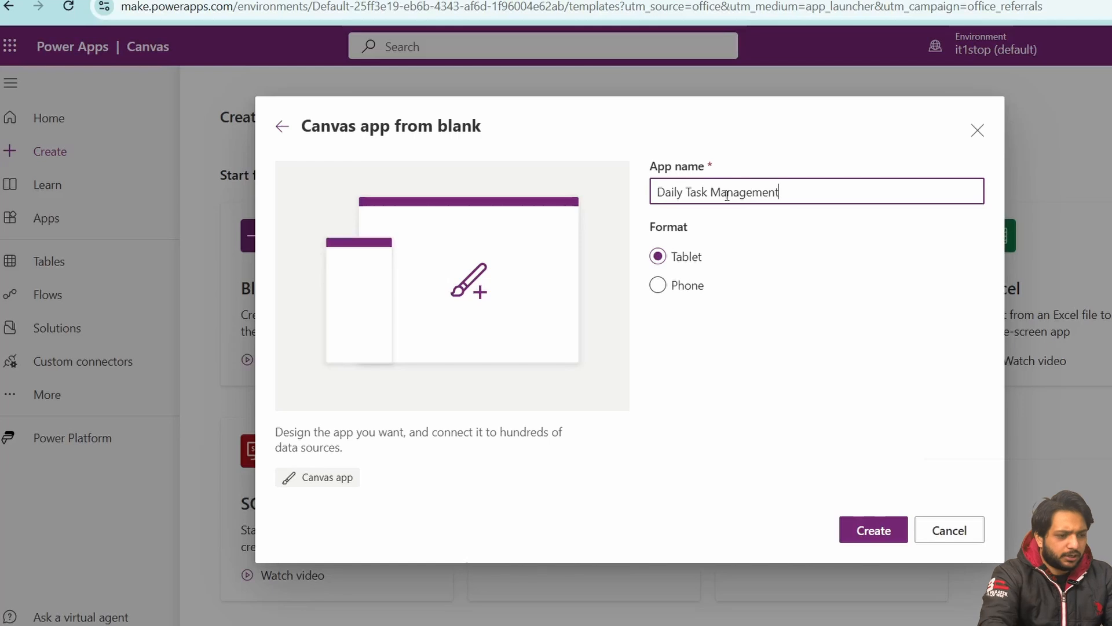
left_click(890, 531)
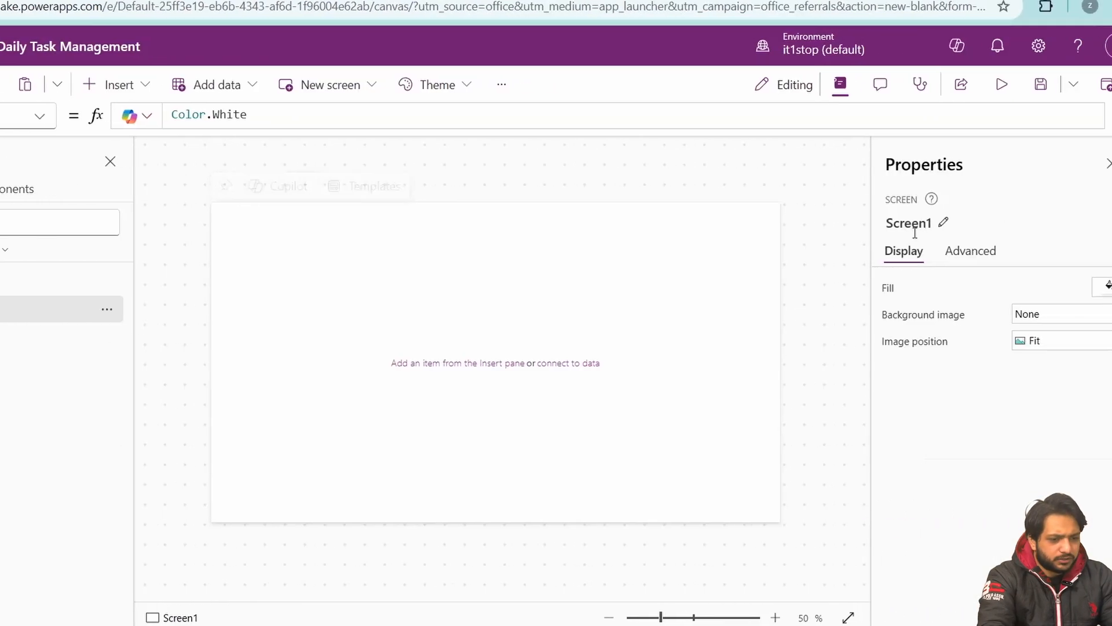
- Rename the app's first screen to TaskList
left_click(1049, 226)
type("E")
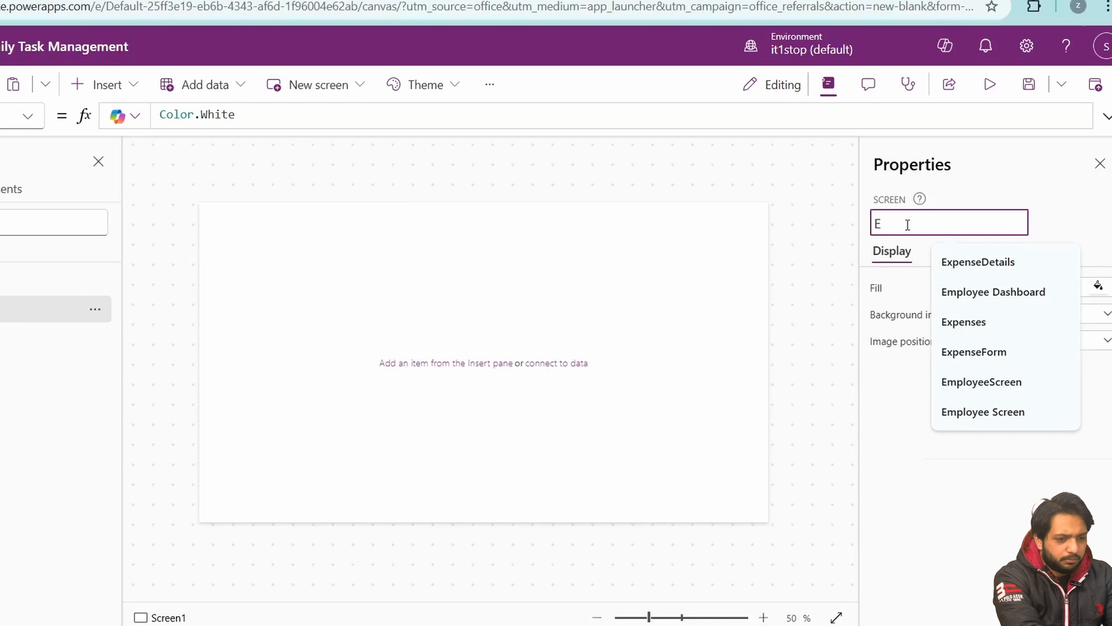
key("BackSpace")
type("TaskList")
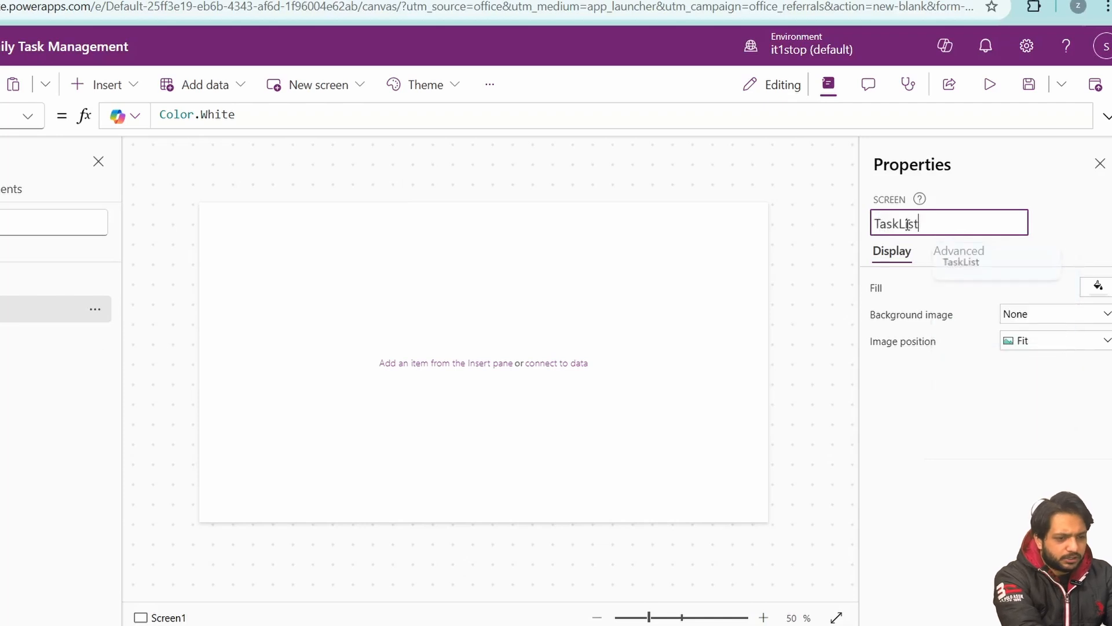
key("Return")
- Insert a full-width rectangle as the screen's header bar and place a text label reading "Tasks" in its middle
left_click(10, 198)
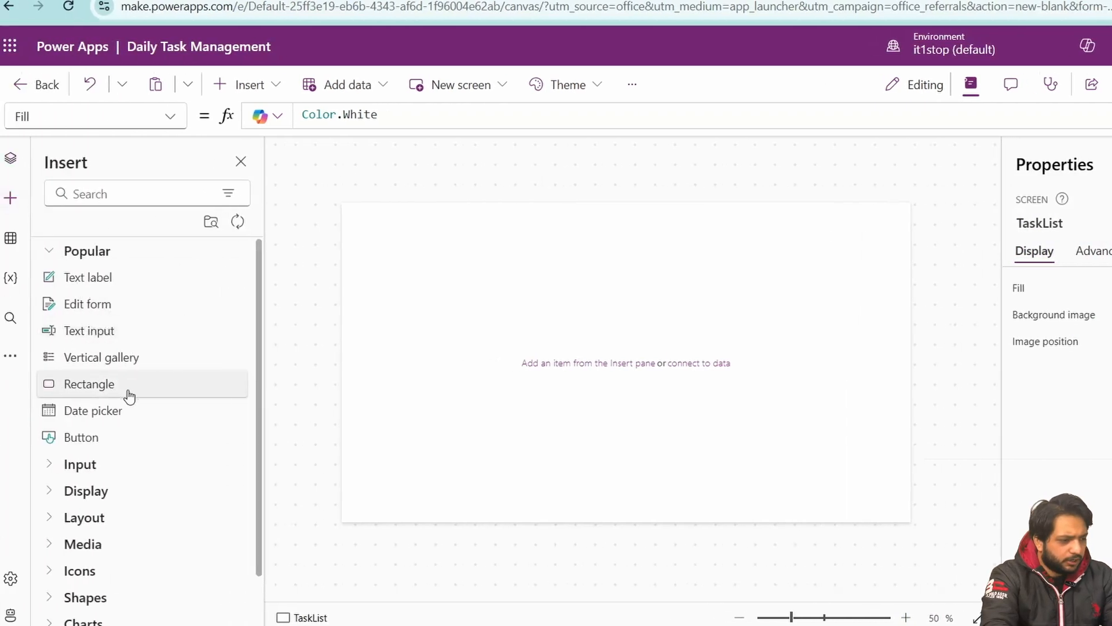
left_click(129, 397)
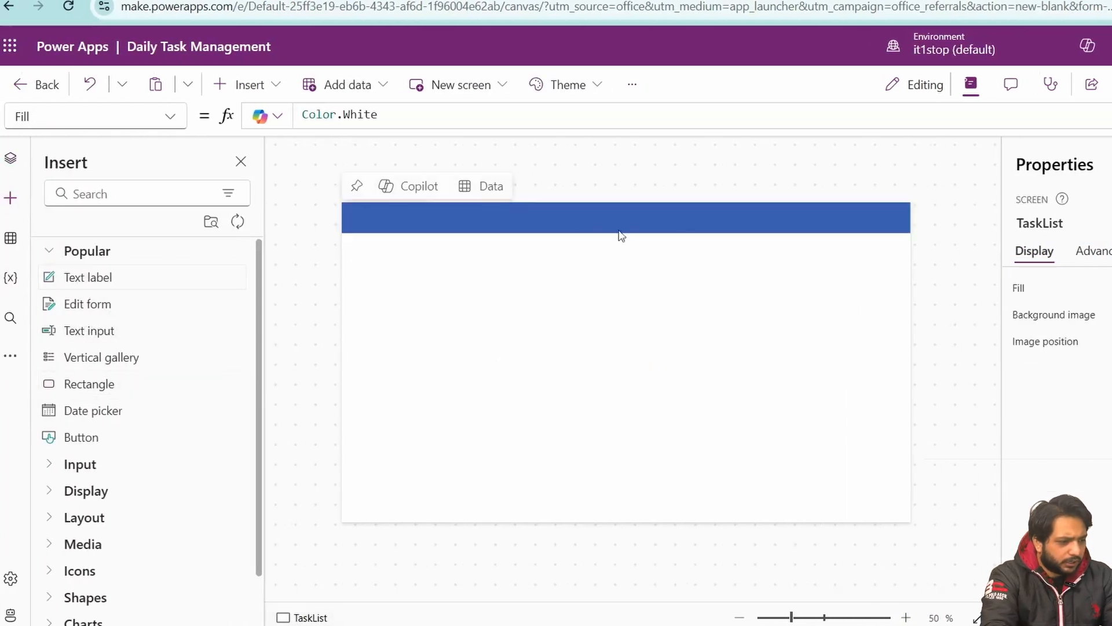
left_click(88, 277)
left_click_drag(380, 223, 710, 213)
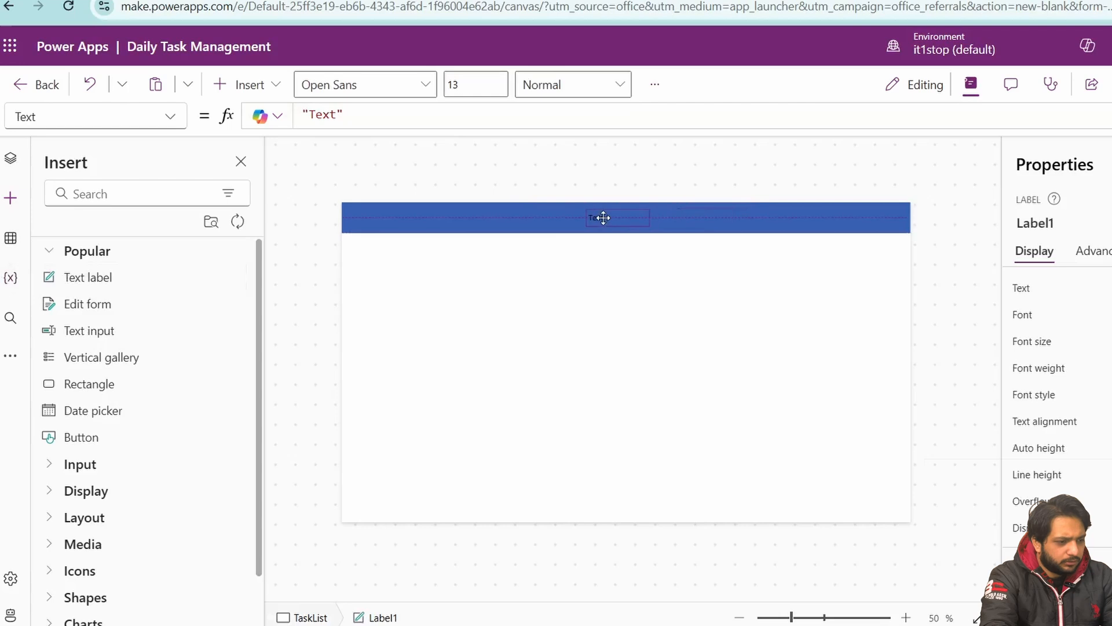
left_click(1037, 286)
type("Tasks")
- Format the Tasks header label with font size 21, bold weight and white text
left_click(1074, 339)
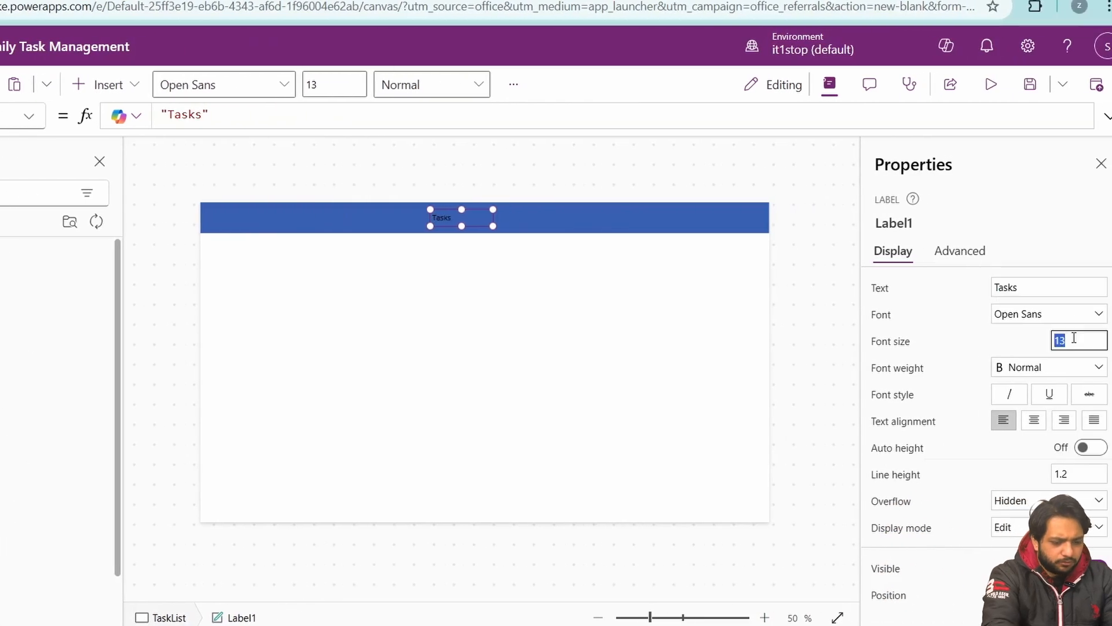
type("21")
scroll(966, 367, "down", 3)
scroll(1025, 347, "up", 3)
left_click(1049, 367)
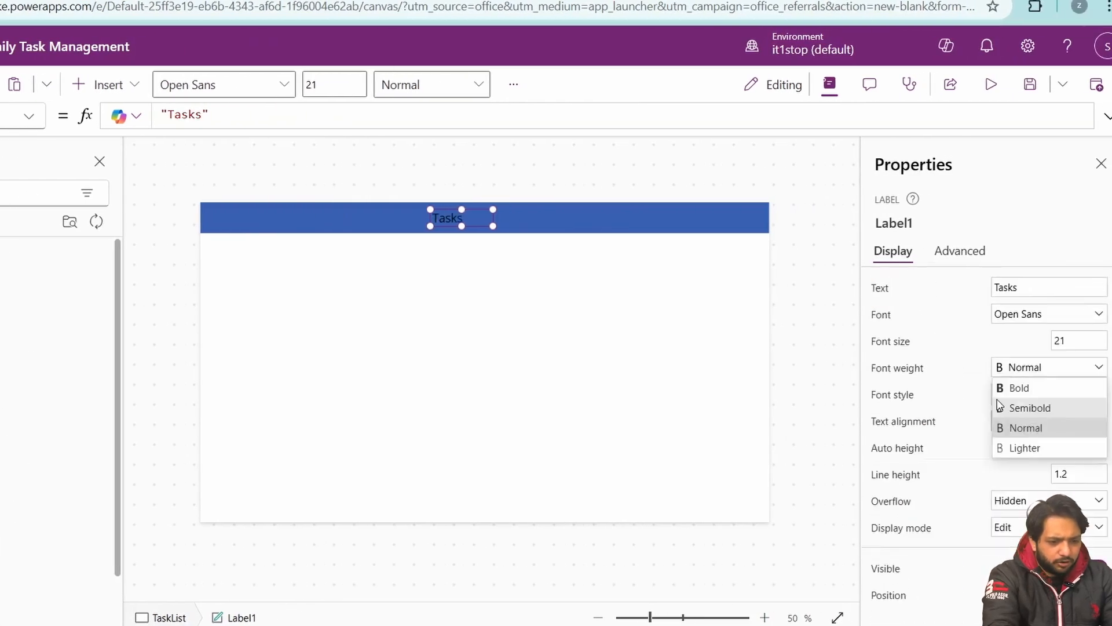
left_click(1018, 387)
scroll(972, 396, "down", 5)
left_click(1049, 389)
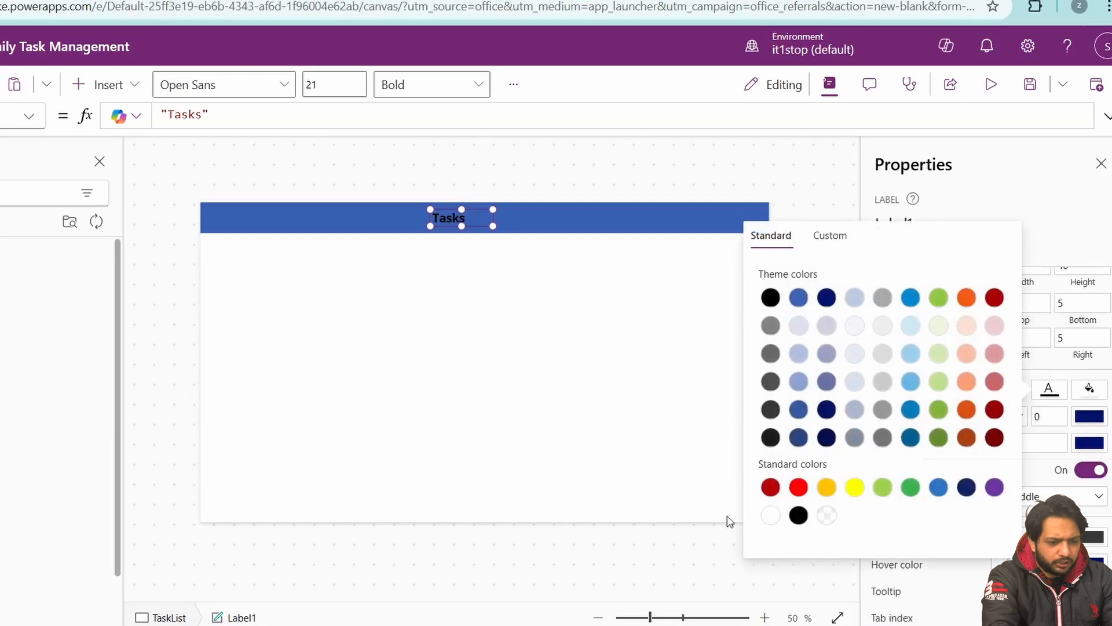
- Duplicate the header rectangle and place the copy lower on the screen as a second bar, leaving a gap between them
left_click(318, 228)
right_click(318, 228)
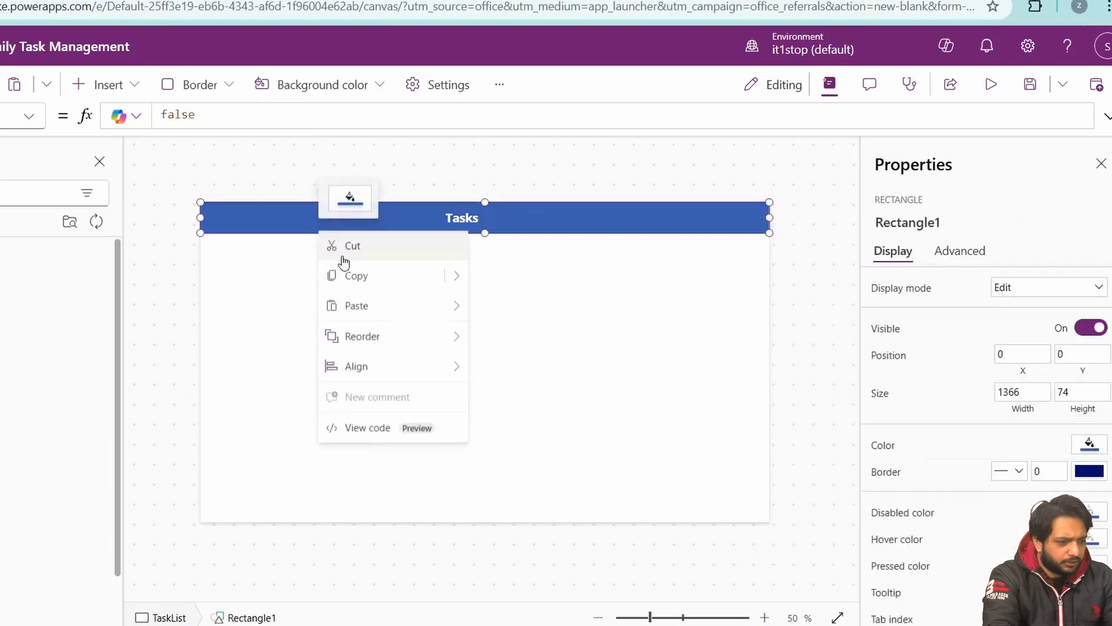
left_click(355, 276)
left_click(315, 323)
key("ctrl+v")
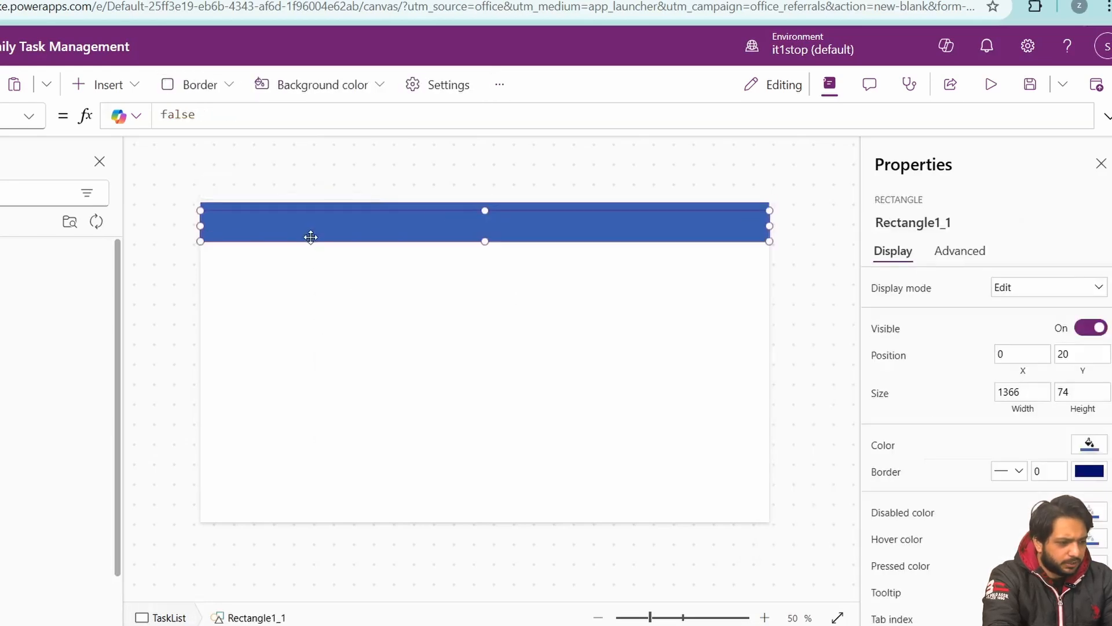
left_click_drag(310, 236, 310, 298)
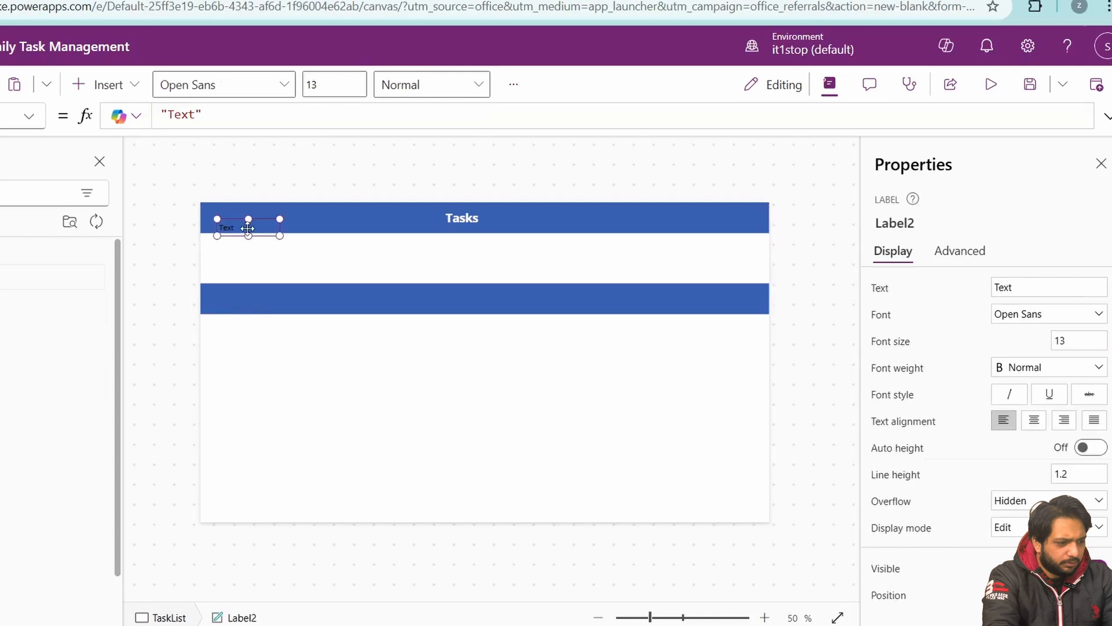
- Place a text label on the second bar and add two copies of it, spaced out in one row
left_click_drag(248, 228, 400, 299)
key("ctrl+c")
key("ctrl+v")
key("ctrl+v")
left_click_drag(235, 306, 285, 298)
double_click(297, 302)
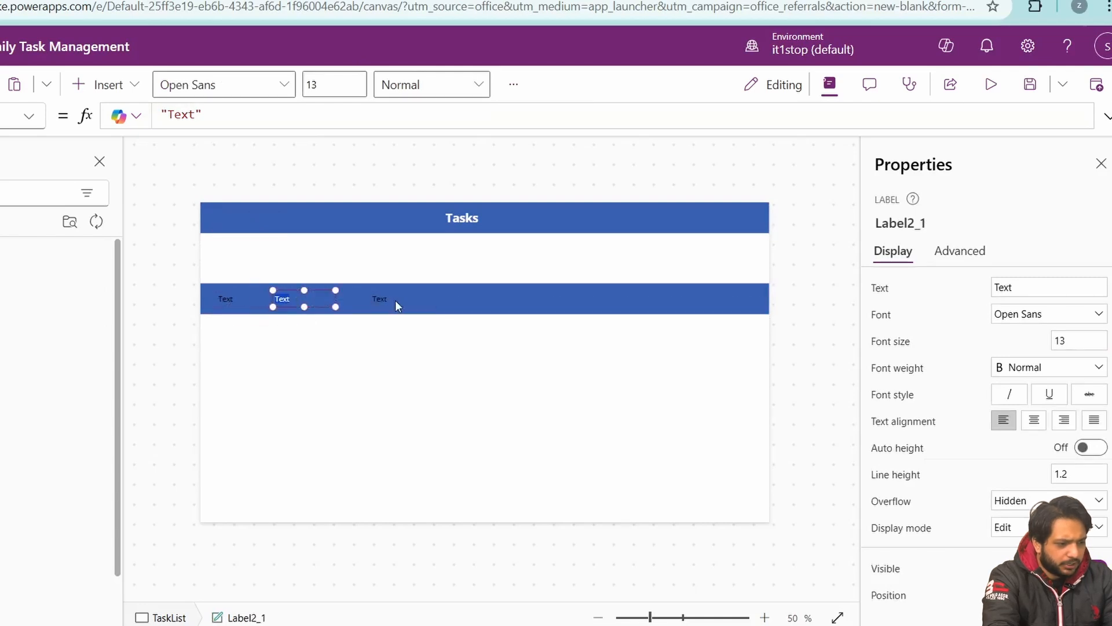
- Check the Tasks list's columns in SharePoint, return to the app and add two more label copies along the second bar
left_click(380, 299)
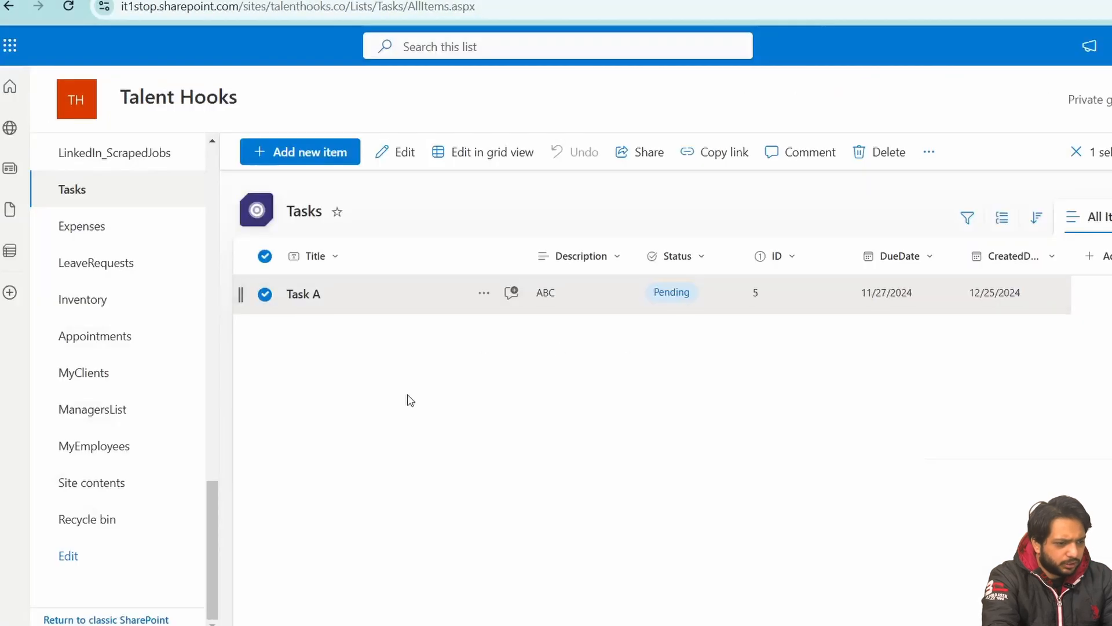
left_click(410, 400)
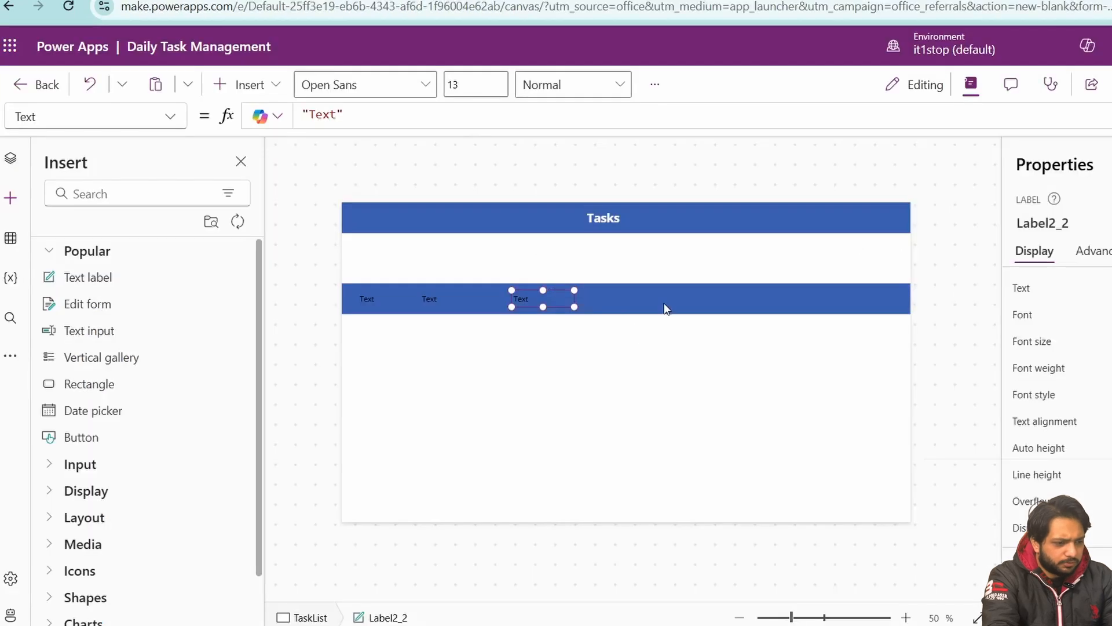
left_click(666, 307)
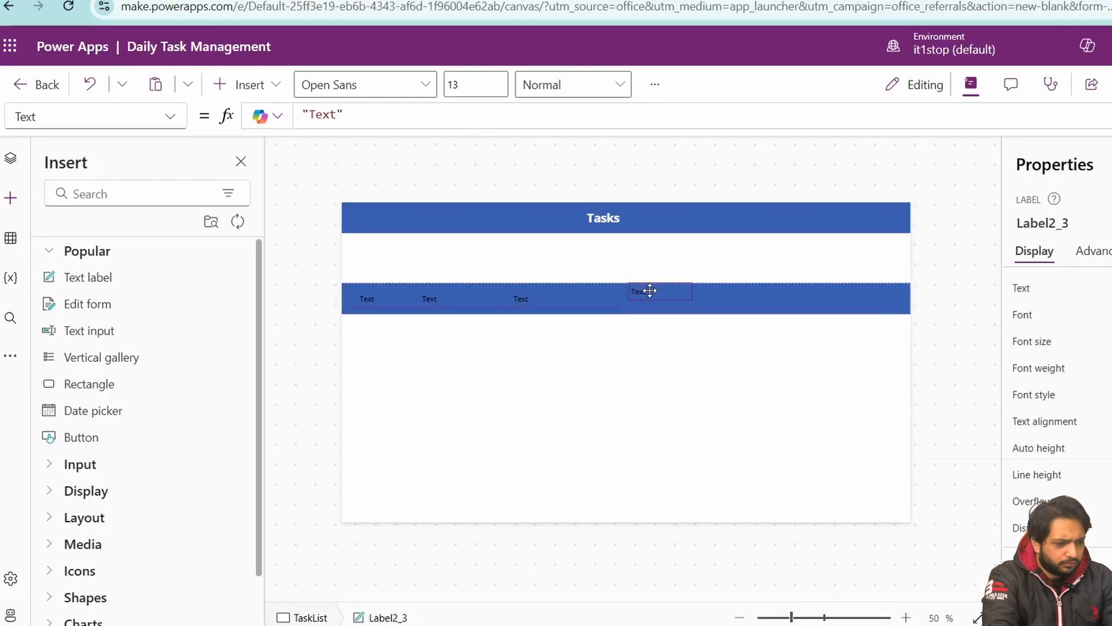
left_click_drag(651, 290, 651, 299)
key("ctrl+v")
left_click_drag(417, 310, 770, 301)
- Format the last label on the second bar as white semibold text and change its text to Due Date
left_click(1021, 475)
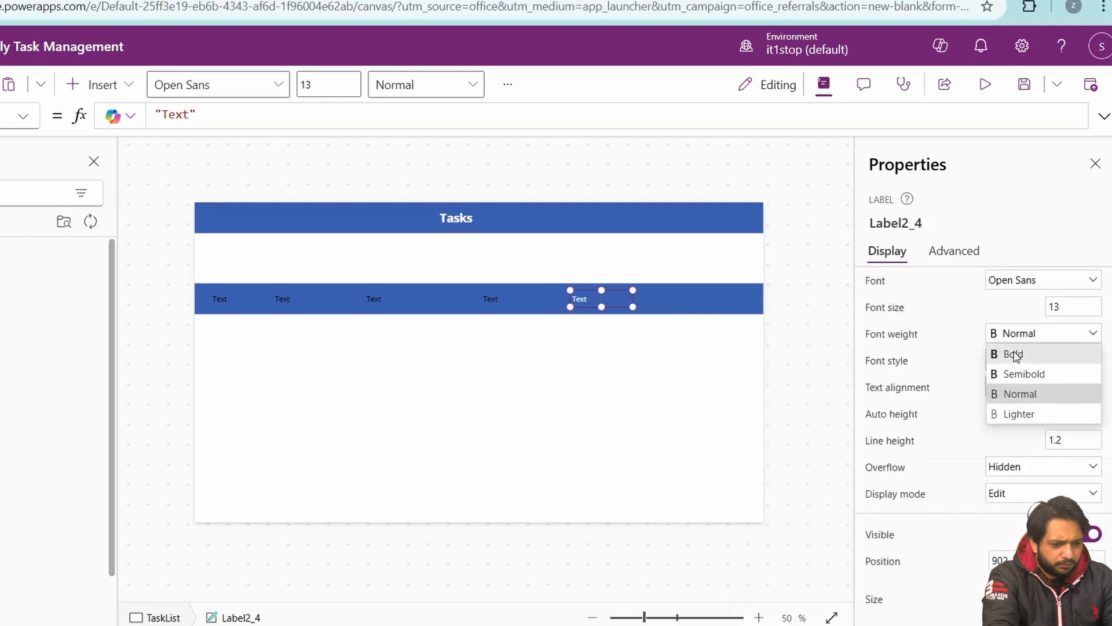
left_click(1015, 371)
left_click(1007, 289)
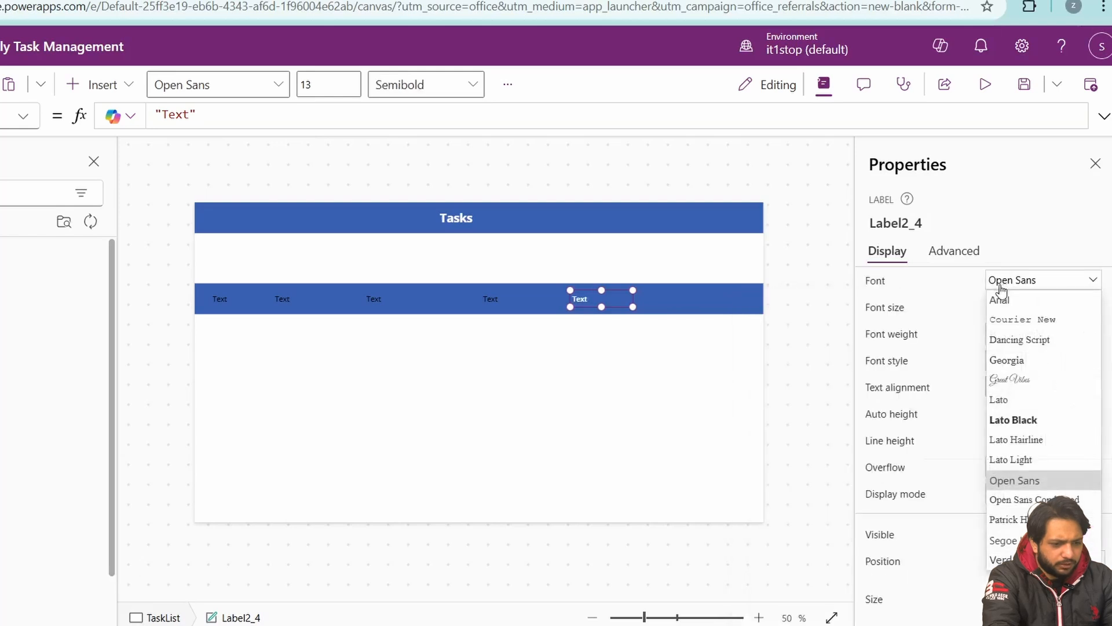
double_click(1013, 286)
type("Due D")
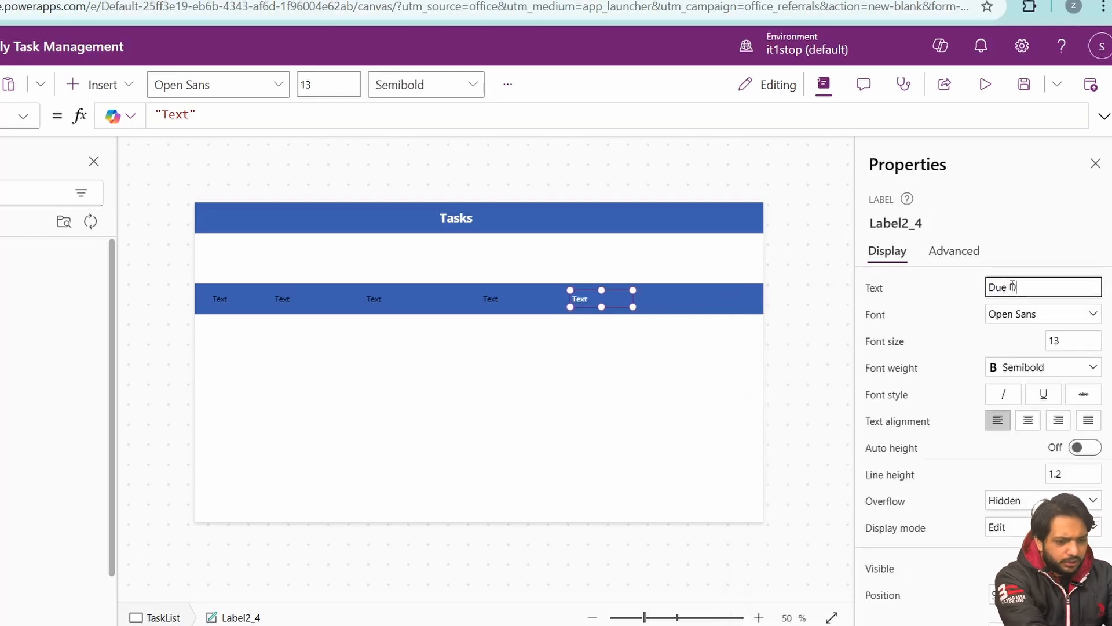
type("ate")
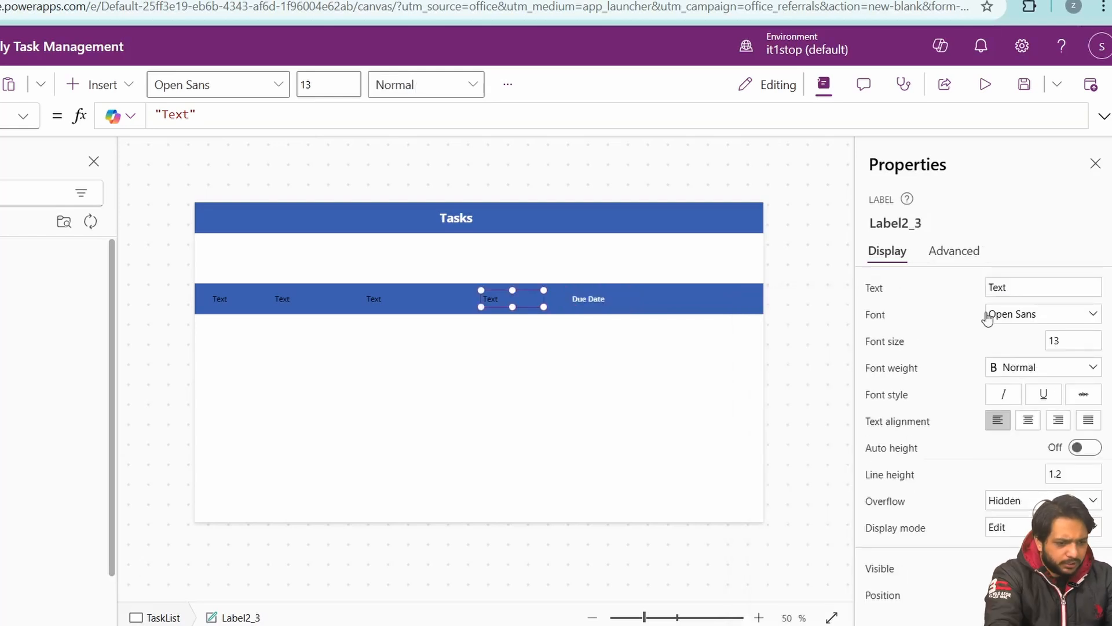
- Change the fourth label's text to Created Date and give it a semibold font weight
double_click(1011, 288)
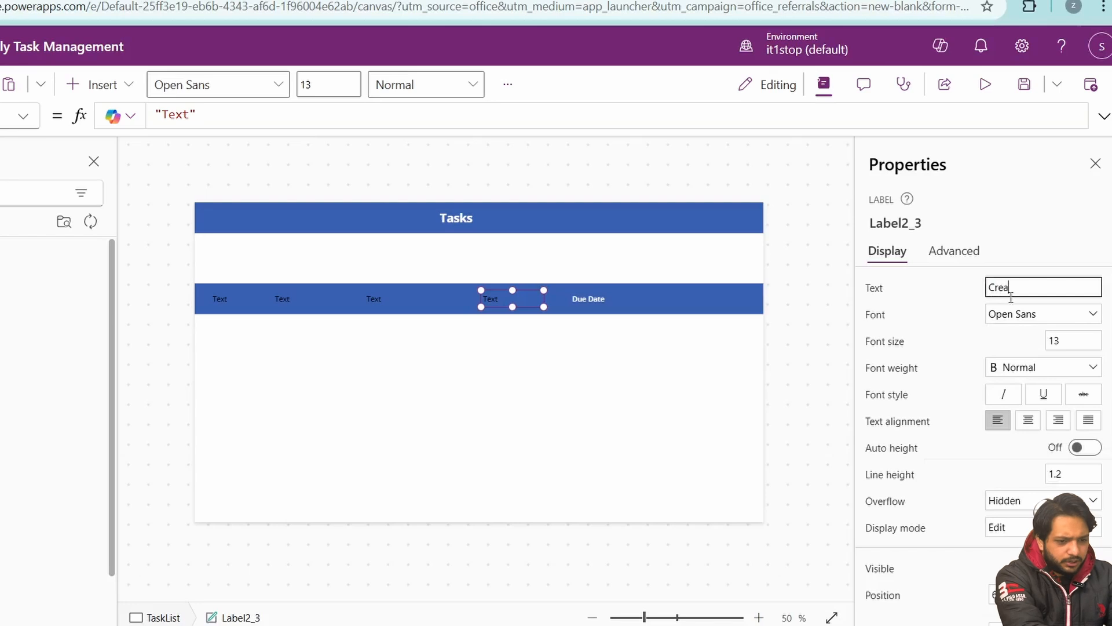
type("Created Date")
left_click(1018, 374)
left_click(1016, 385)
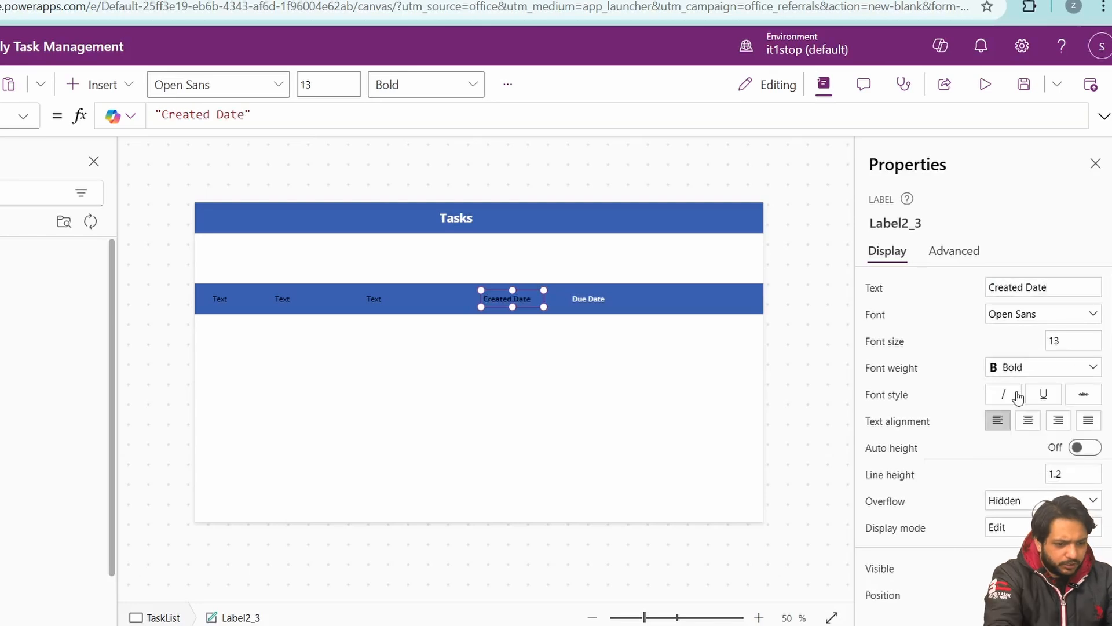
left_click(1019, 374)
left_click(1037, 405)
- Set the Created Date label's font size to 18 and its text colour to white
left_click(1062, 347)
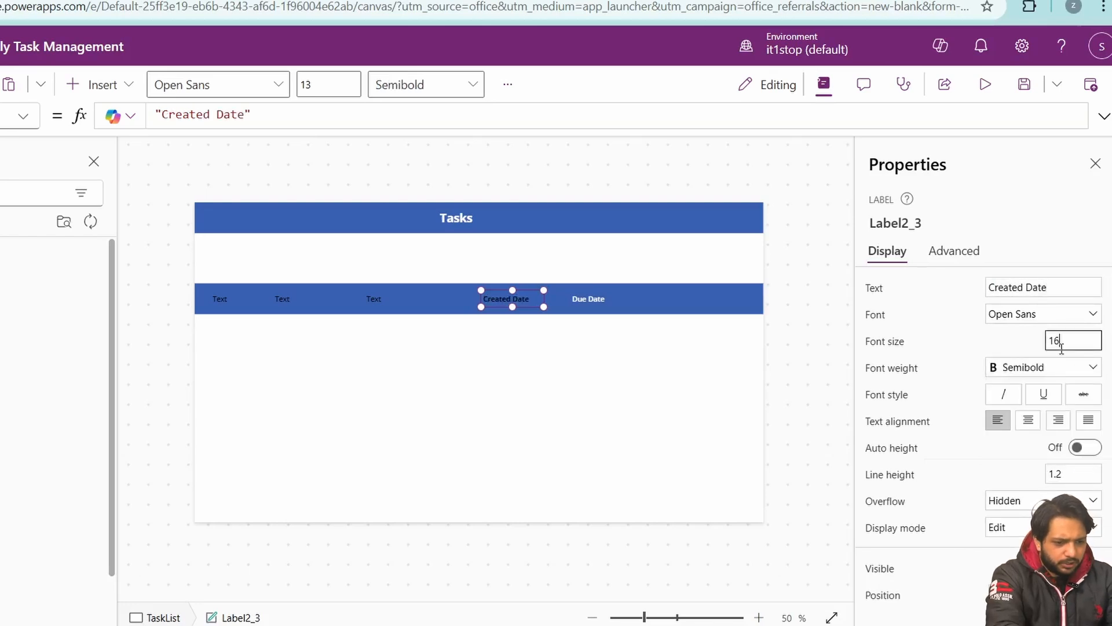
type("7")
key("BackSpace")
type("8")
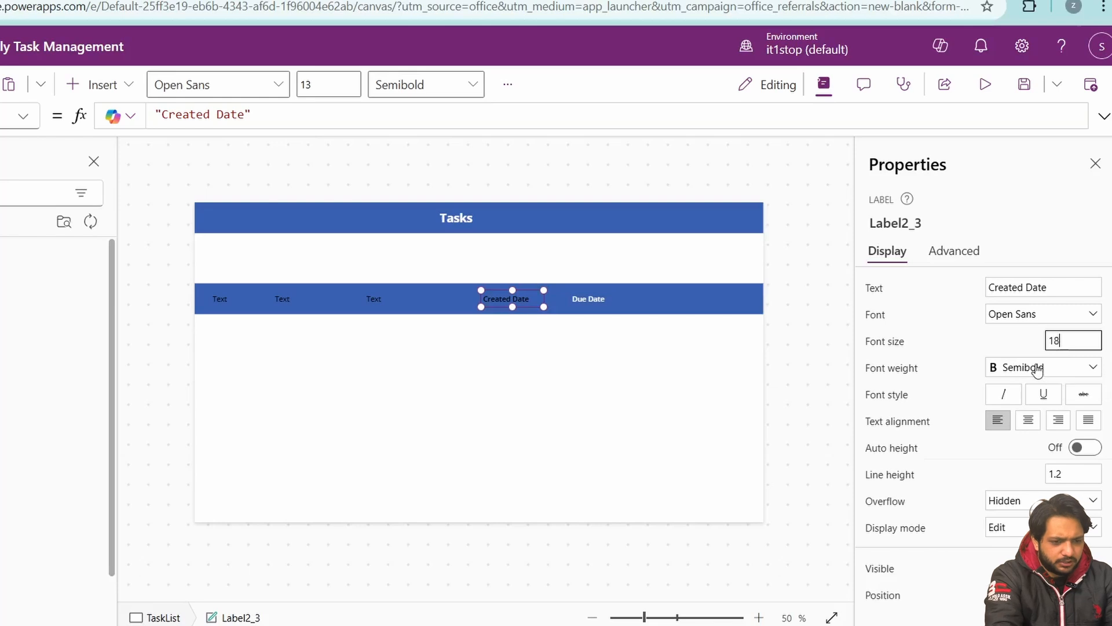
scroll(1050, 374, "down", 5)
left_click(1044, 388)
left_click(765, 515)
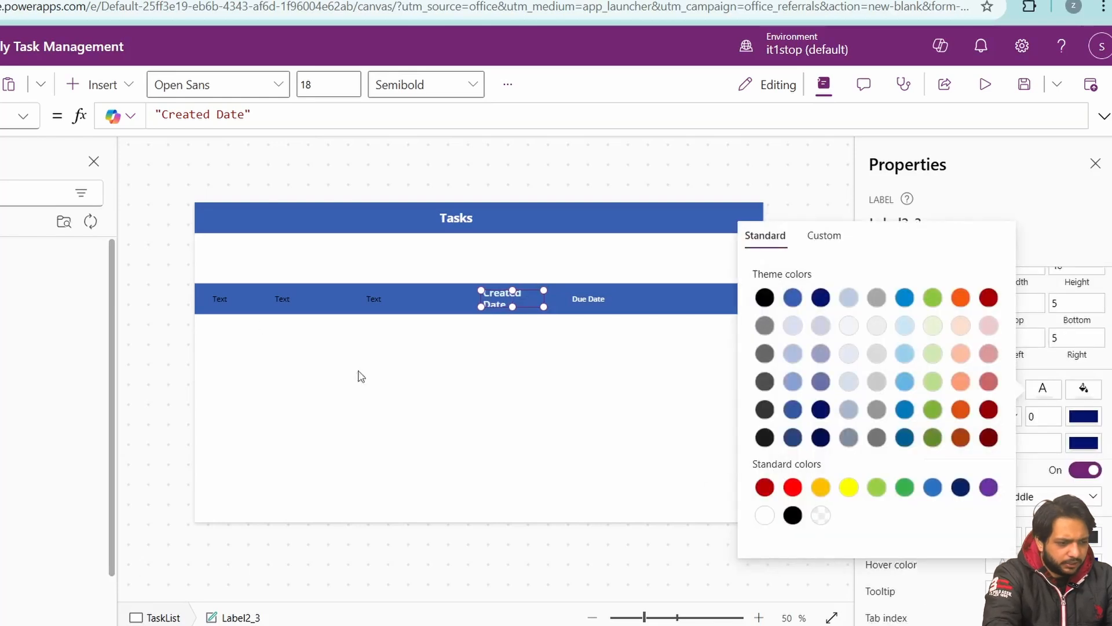
- Move the Due Date label further right with font size 17, and widen the Created Date label to fit on one line
left_click_drag(588, 299, 627, 298)
scroll(1066, 299, "up", 5)
left_click(1065, 342)
key("BackSpace")
type("5")
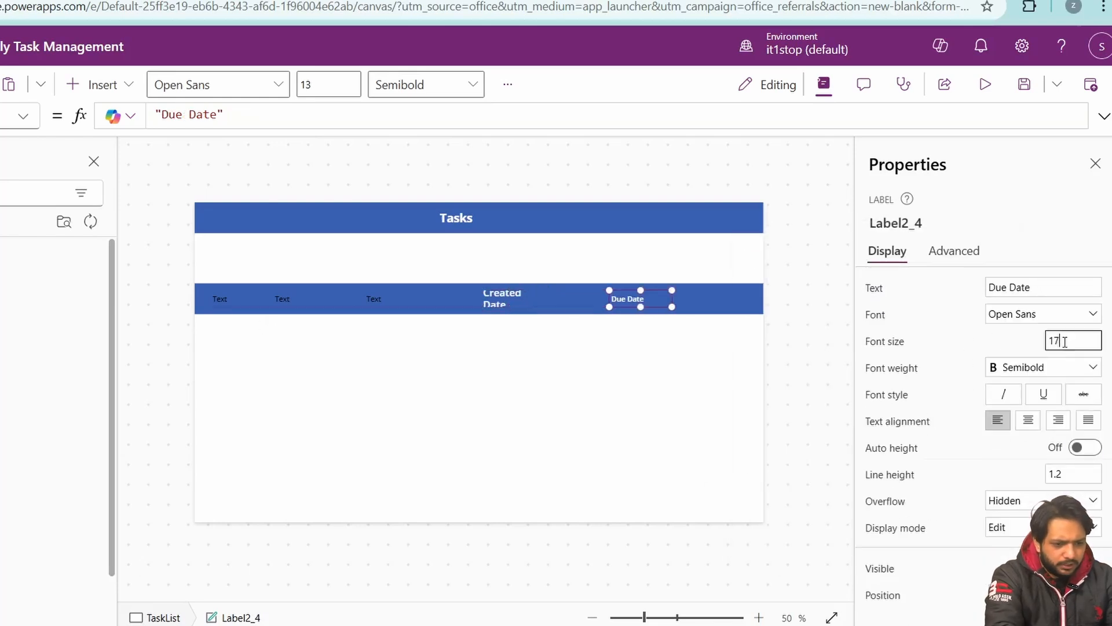
left_click(502, 297)
left_click_drag(523, 290, 570, 291)
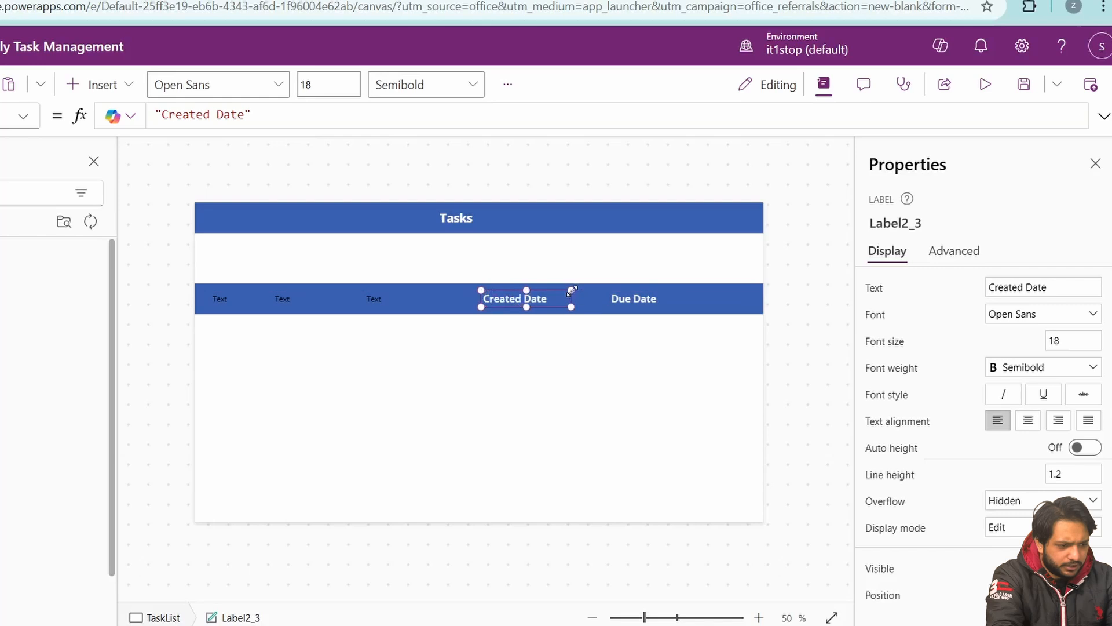
- Change the third label's text to Status and format it with font size 18, semibold weight and white text
left_click(382, 298)
left_click(1014, 283)
type("Stat")
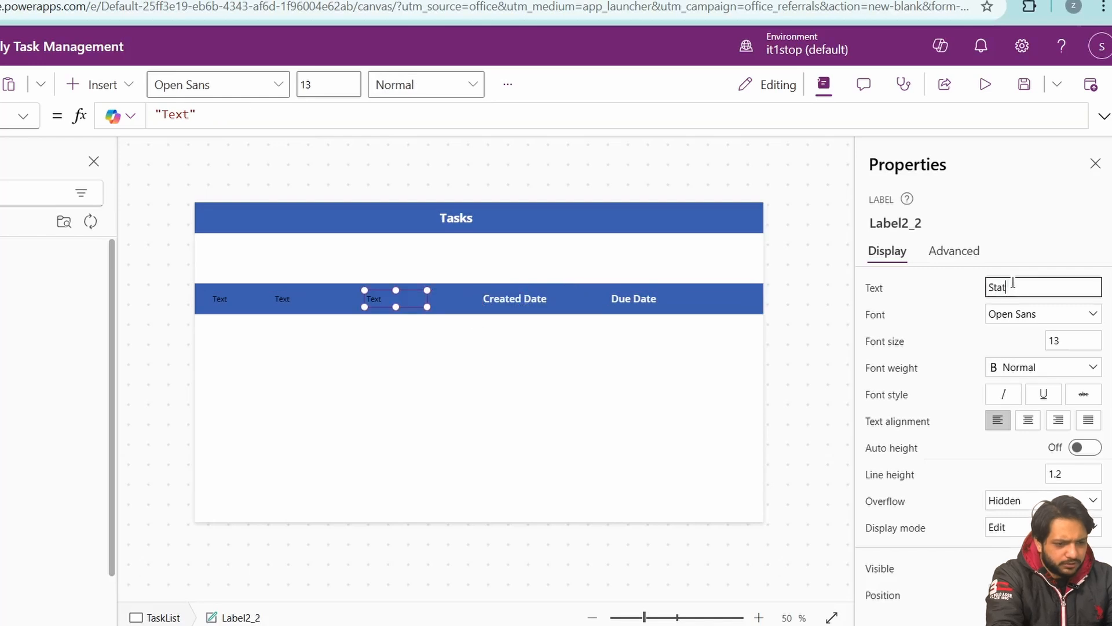
type("us")
left_click(1089, 342)
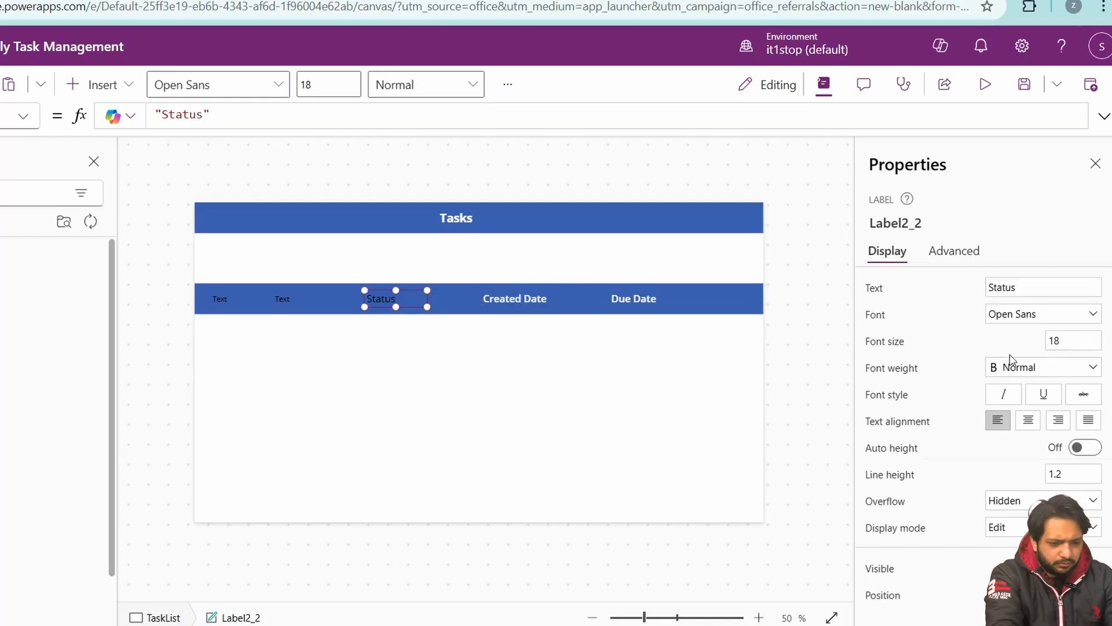
left_click(1011, 367)
left_click(1011, 406)
scroll(1012, 412, "down", 5)
left_click(1055, 509)
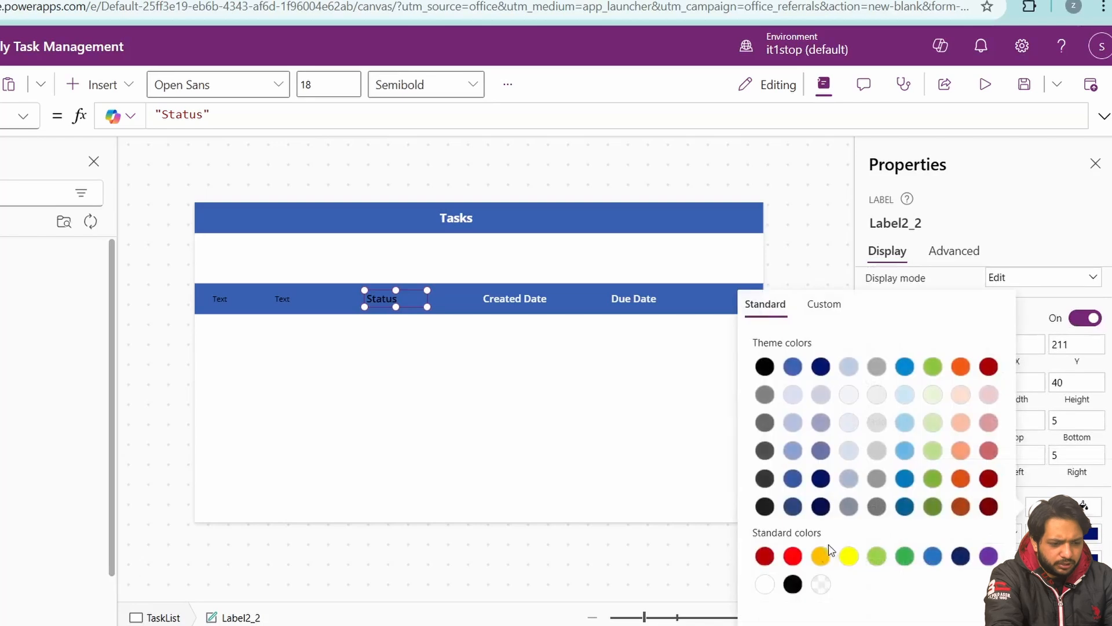
left_click(765, 584)
- Change the second label's text to Description and format it with font size 18, semibold weight and white text
left_click(282, 298)
left_click(1013, 286)
type("Desc")
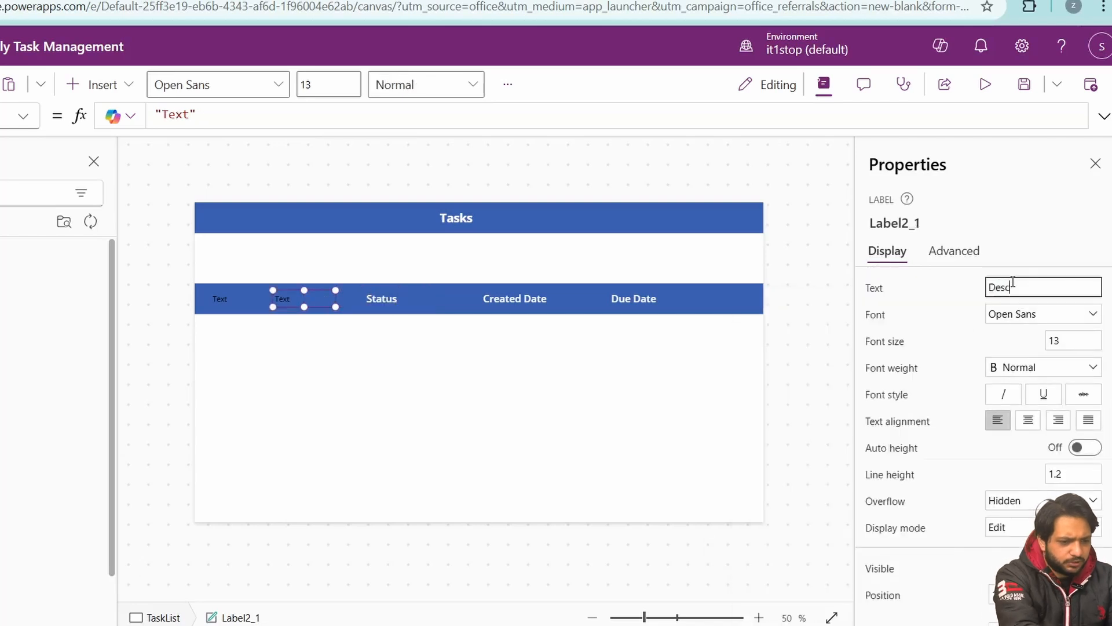
type("ription")
left_click(1075, 341)
type("18")
key("Return")
scroll(985, 394, "down", 5)
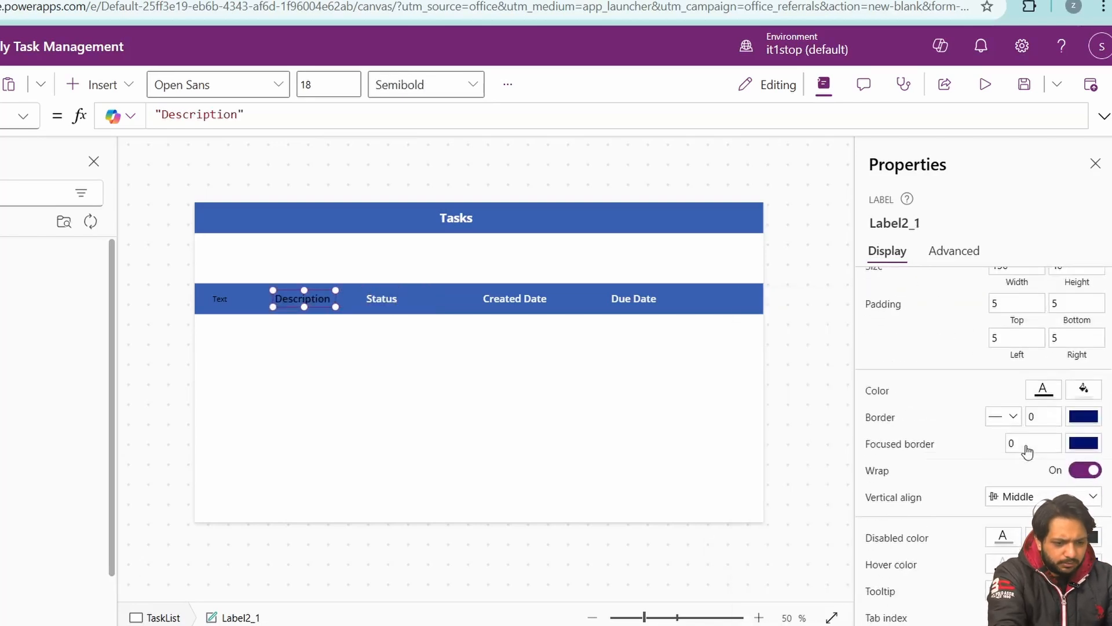
left_click(1039, 391)
left_click(783, 519)
- Change the first label's text to Title and format it with font size 18, semibold weight and white text
left_click(220, 298)
left_click(1016, 284)
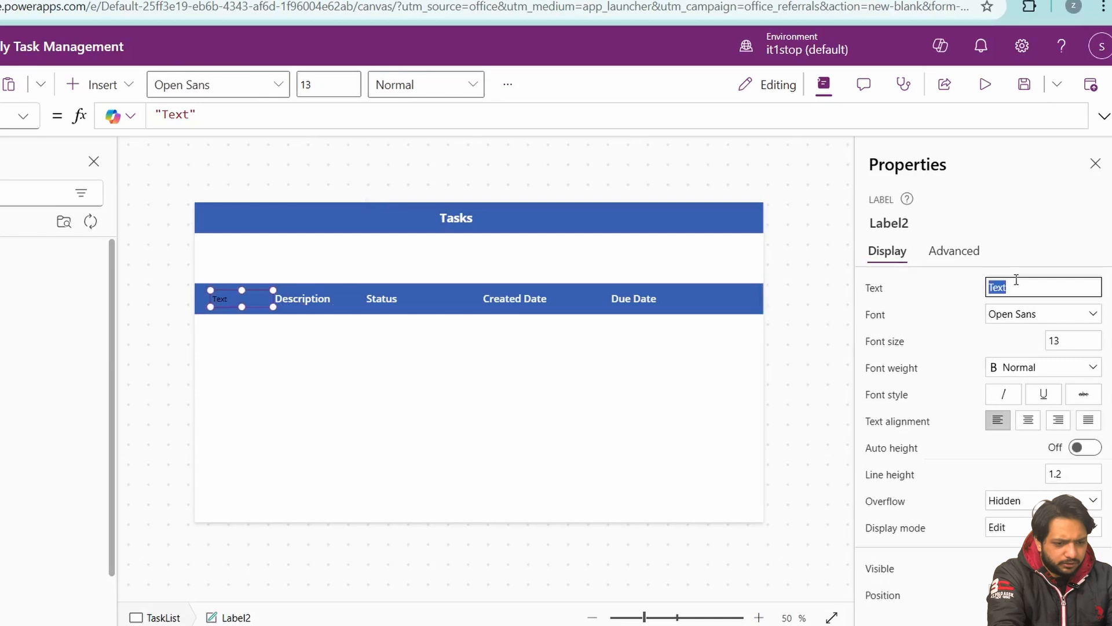
left_click(1071, 340)
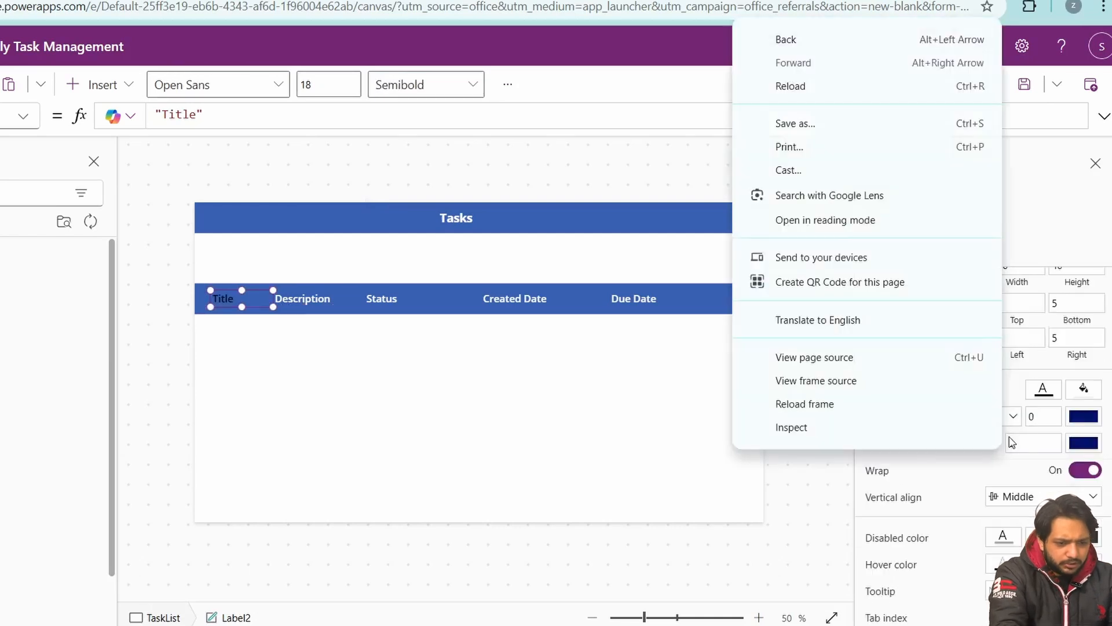
left_click(1043, 387)
- Shift the Status, Created Date, Due Date and Description labels along the bar to space the column headings more evenly
left_click(409, 300)
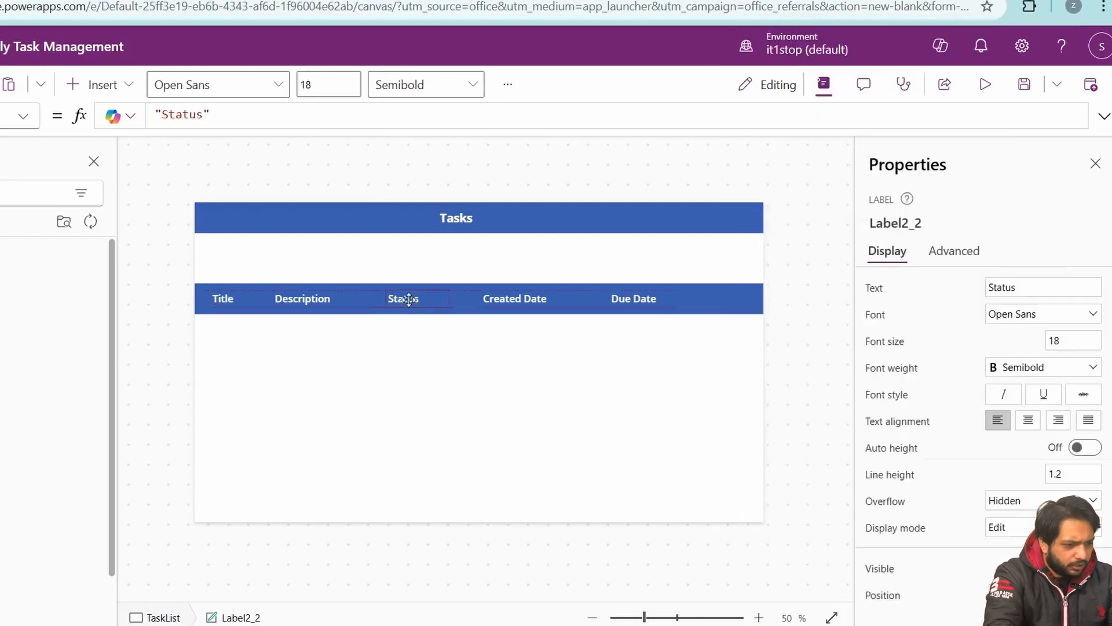
left_click(527, 297)
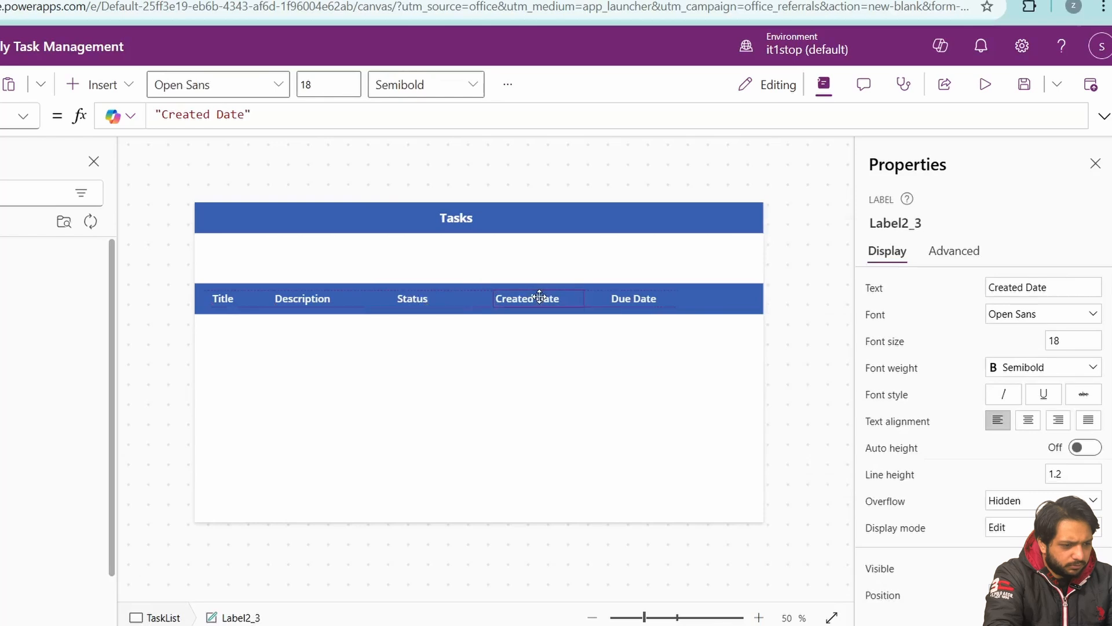
left_click(322, 298)
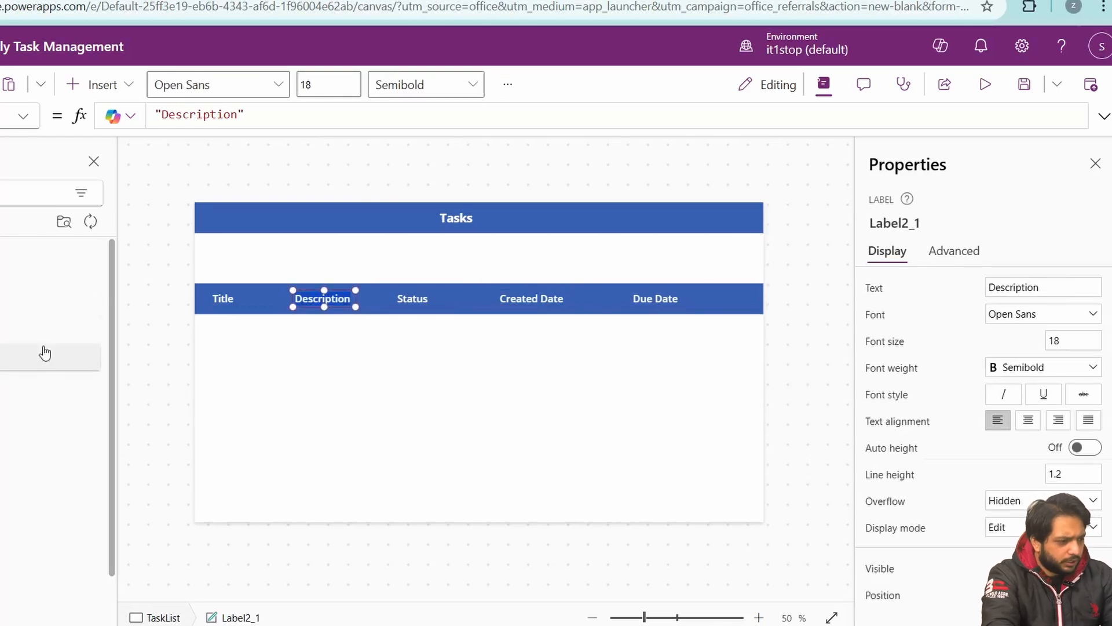
- Insert a vertical gallery and connect it to the Tasks list on the Talent Hooks SharePoint site
left_click(64, 348)
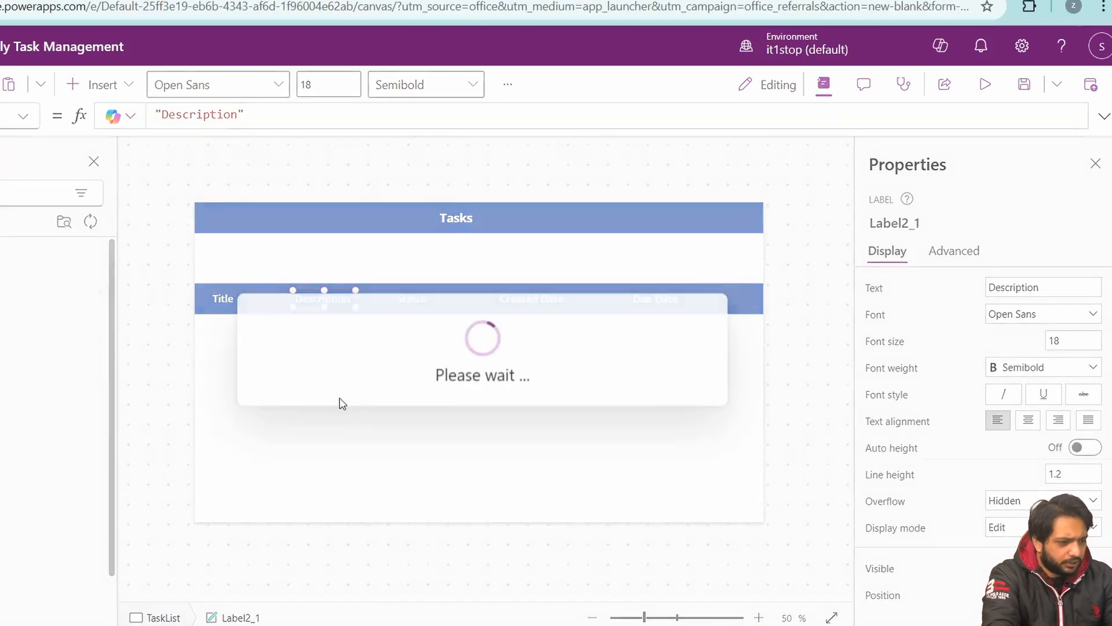
type("sharepo")
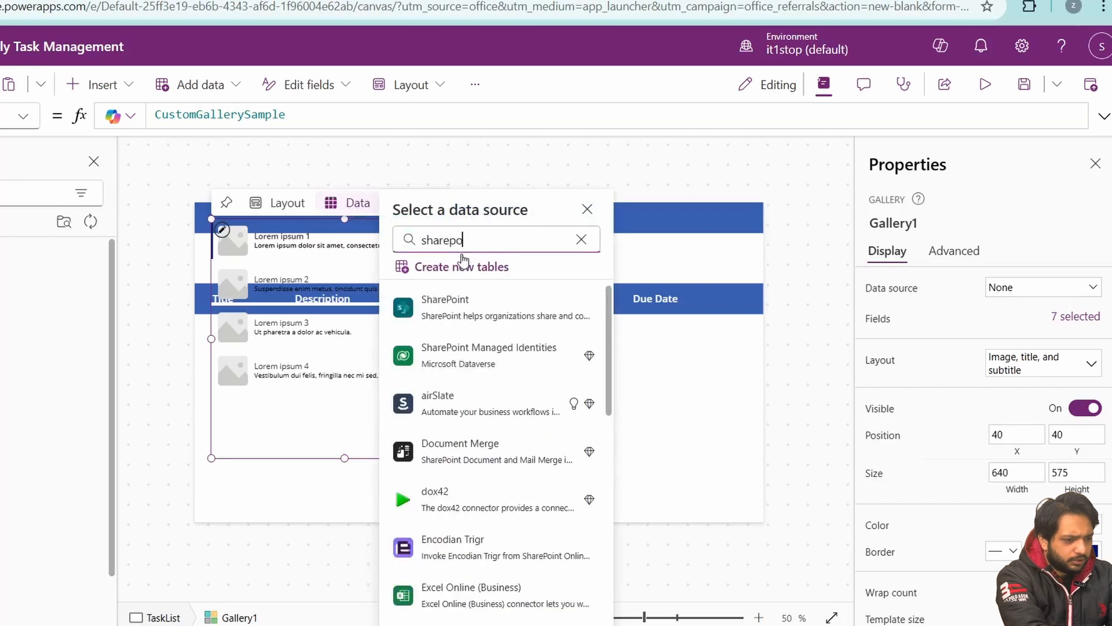
left_click(446, 313)
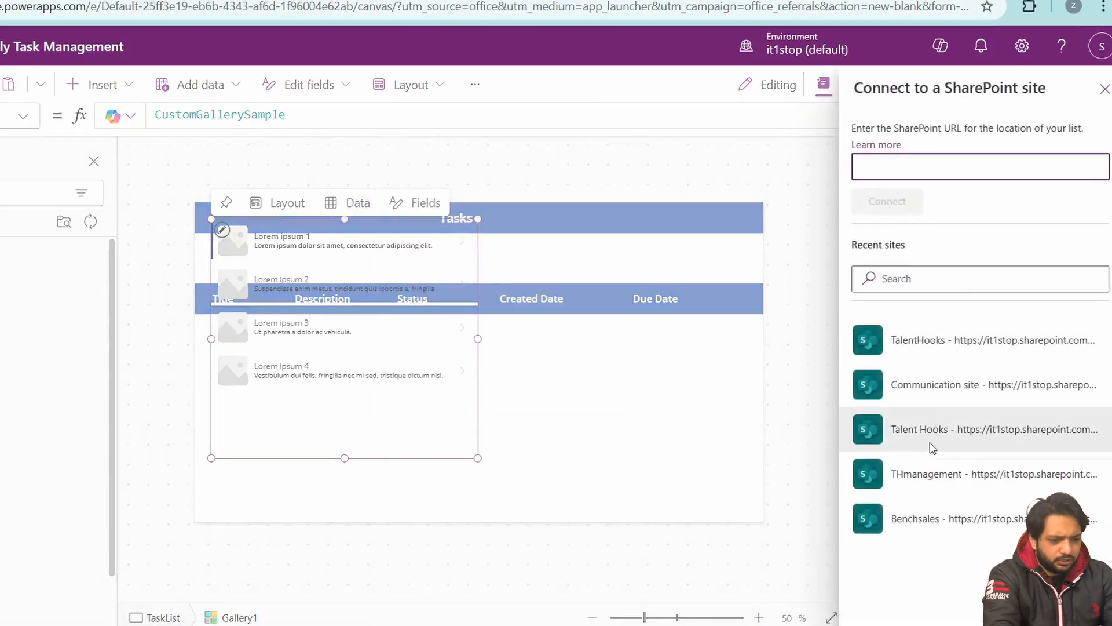
left_click(931, 443)
type("Task")
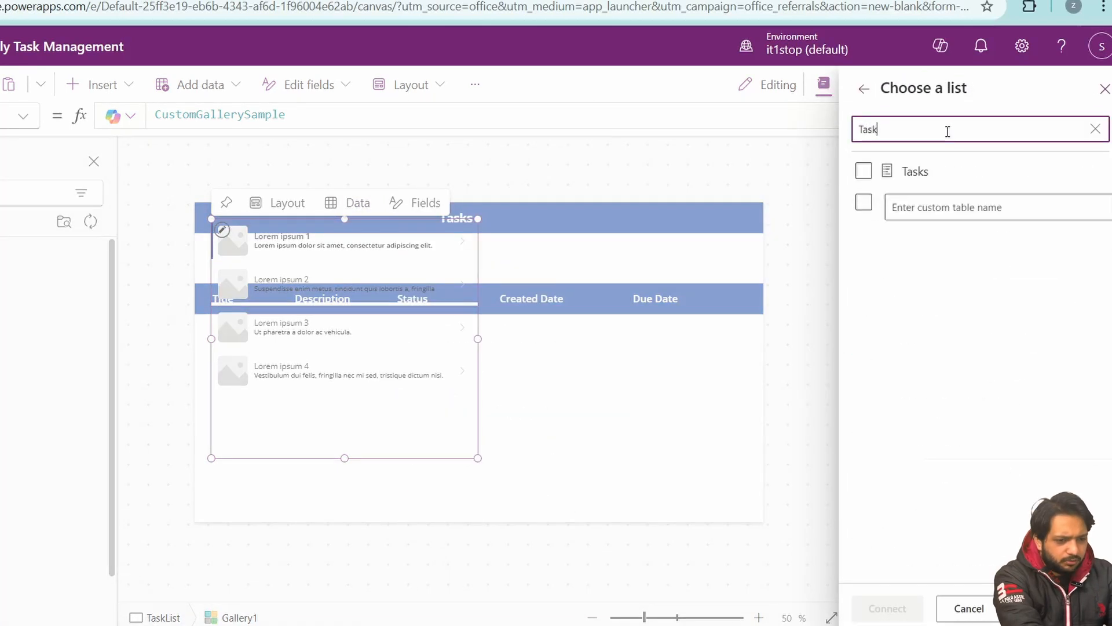
left_click(863, 170)
left_click(887, 608)
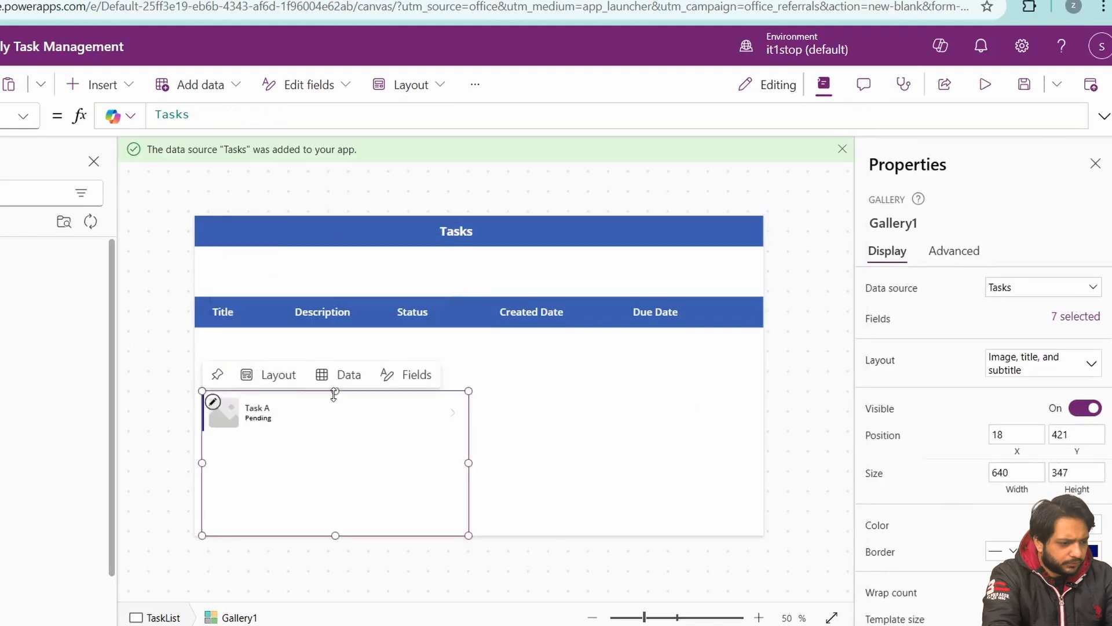
- Fit the gallery directly below the column header bar at 1366 wide and 500 high, and switch its layout to Title
left_click_drag(201, 430, 194, 431)
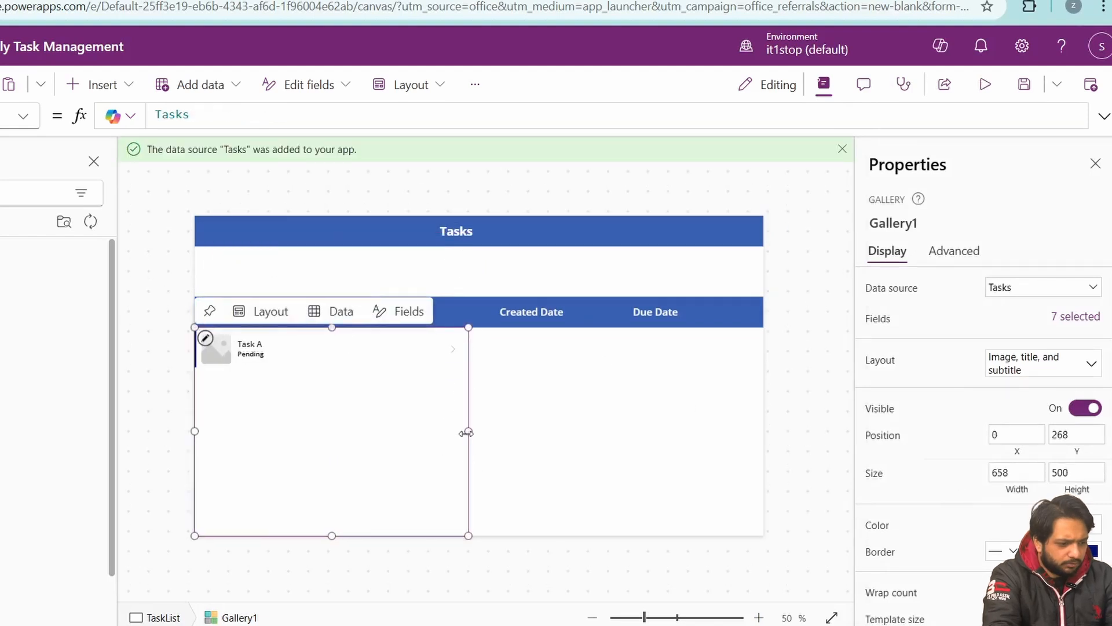
left_click_drag(469, 431, 763, 431)
left_click(271, 311)
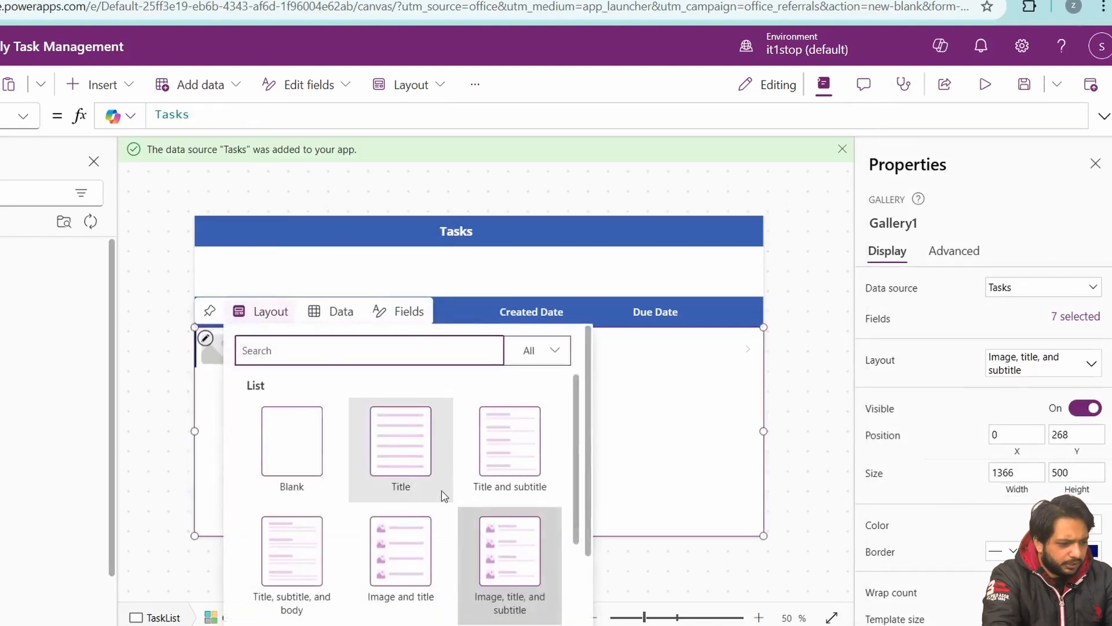
left_click(403, 446)
- Shrink the gallery's title label to fit under the Title heading and set its font size to 17
left_click(690, 345)
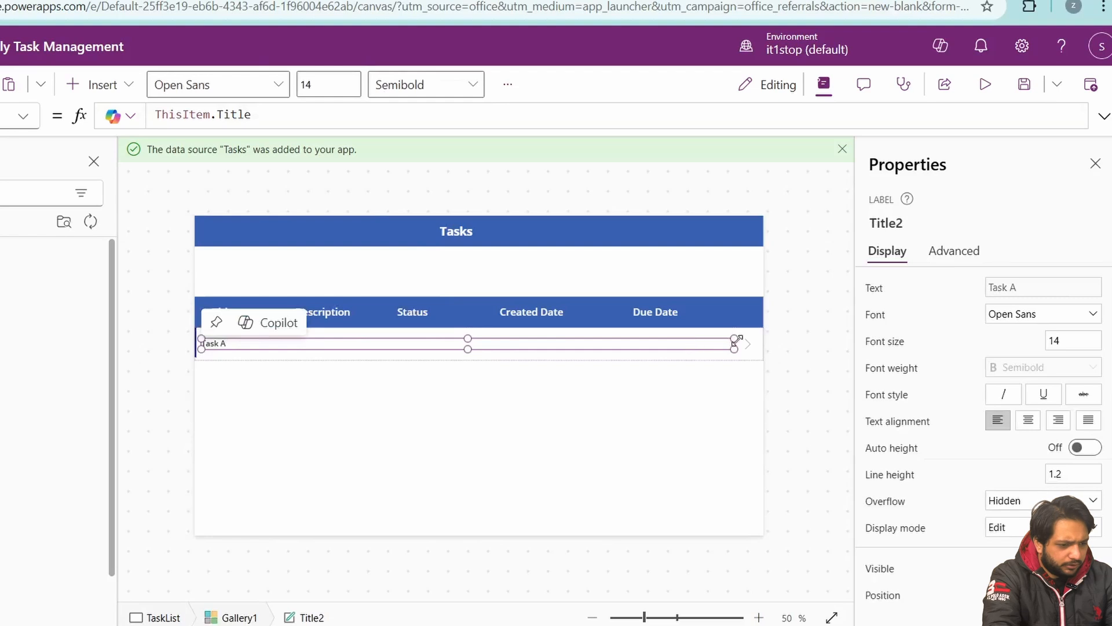
left_click_drag(735, 338, 271, 336)
left_click(1056, 340)
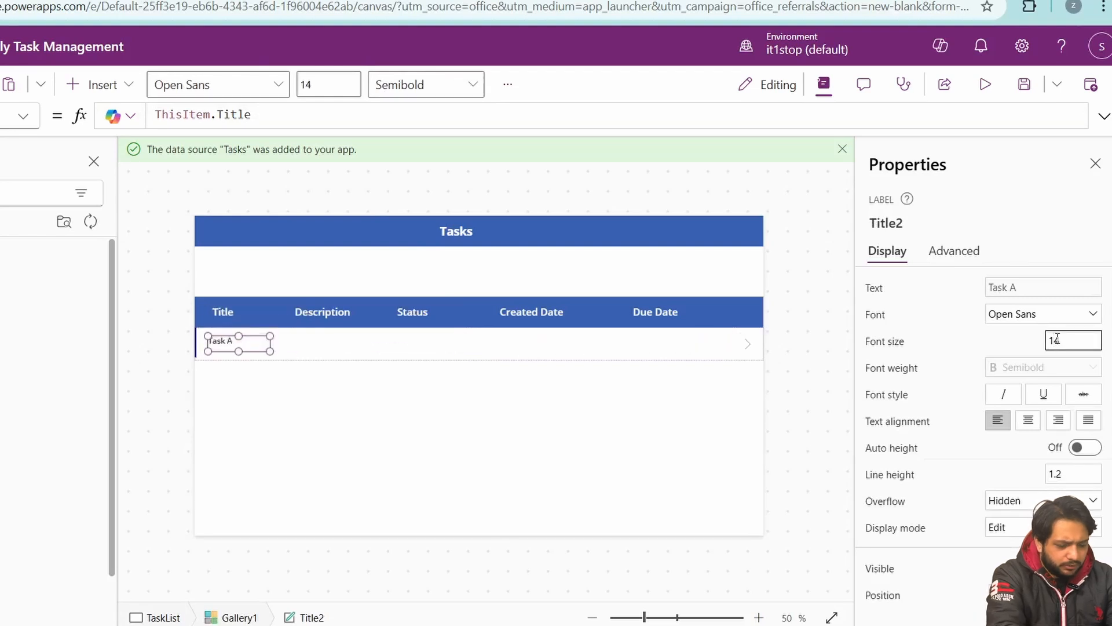
- Make four copies of the gallery's title label and place them under the Description, Status, Created Date and Due Date headings
left_click(231, 342)
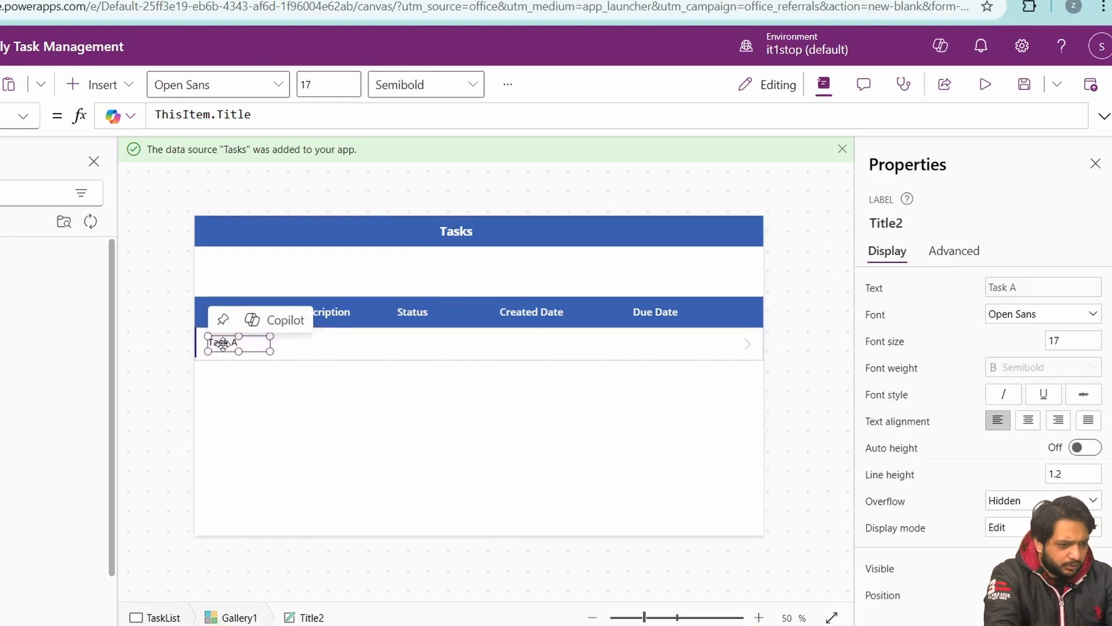
right_click(224, 347)
left_click(310, 353)
key("ctrl+v")
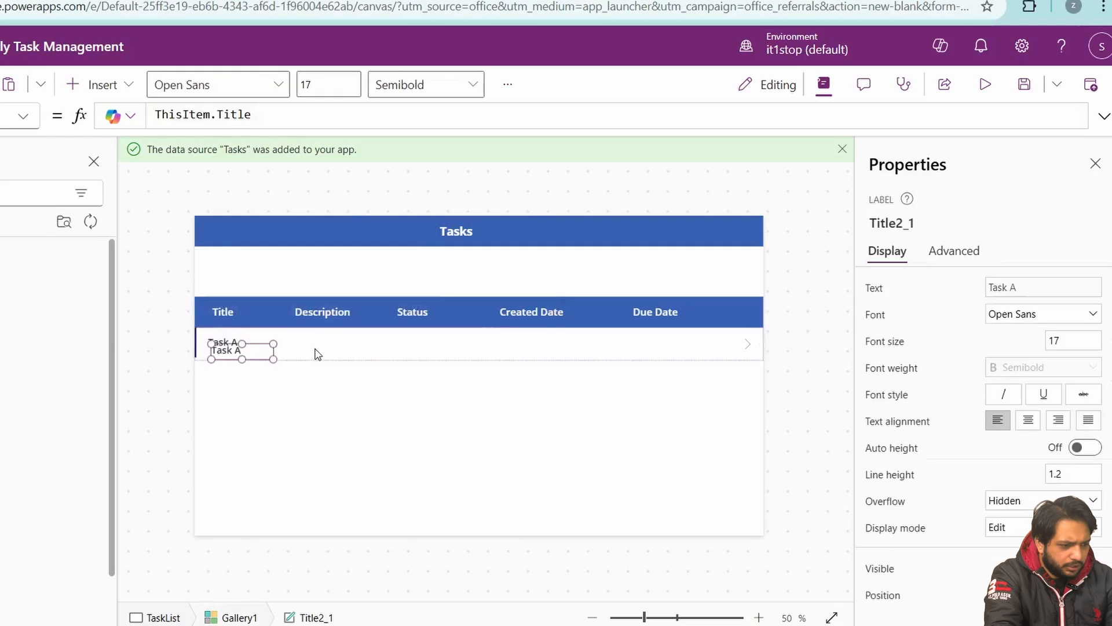
left_click_drag(260, 352, 336, 343)
key("ctrl+v")
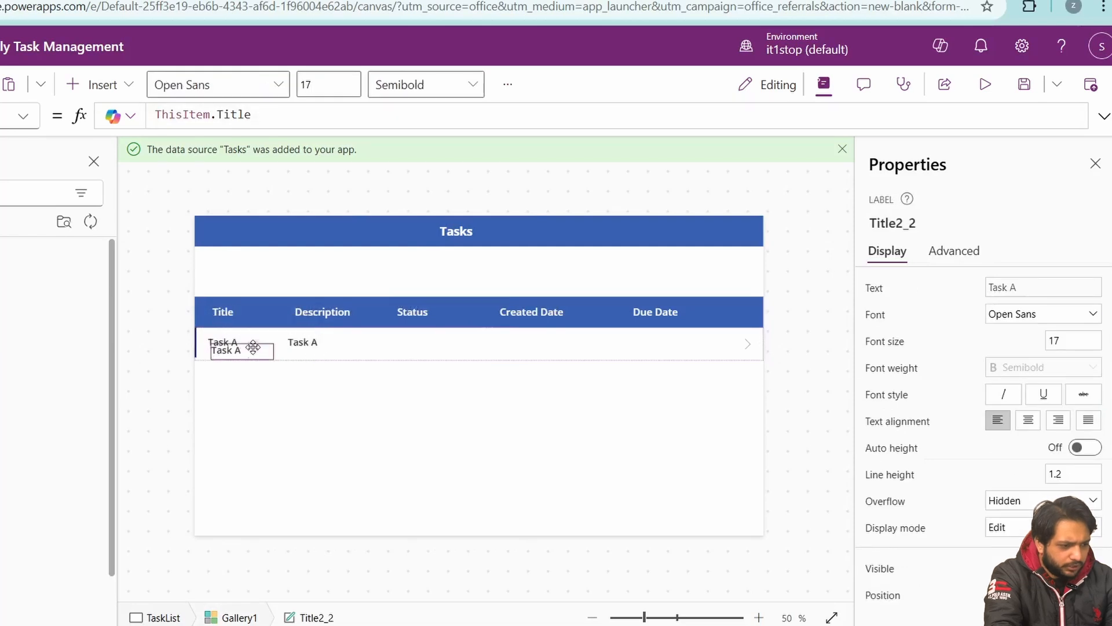
left_click_drag(254, 347, 431, 339)
left_click(519, 350)
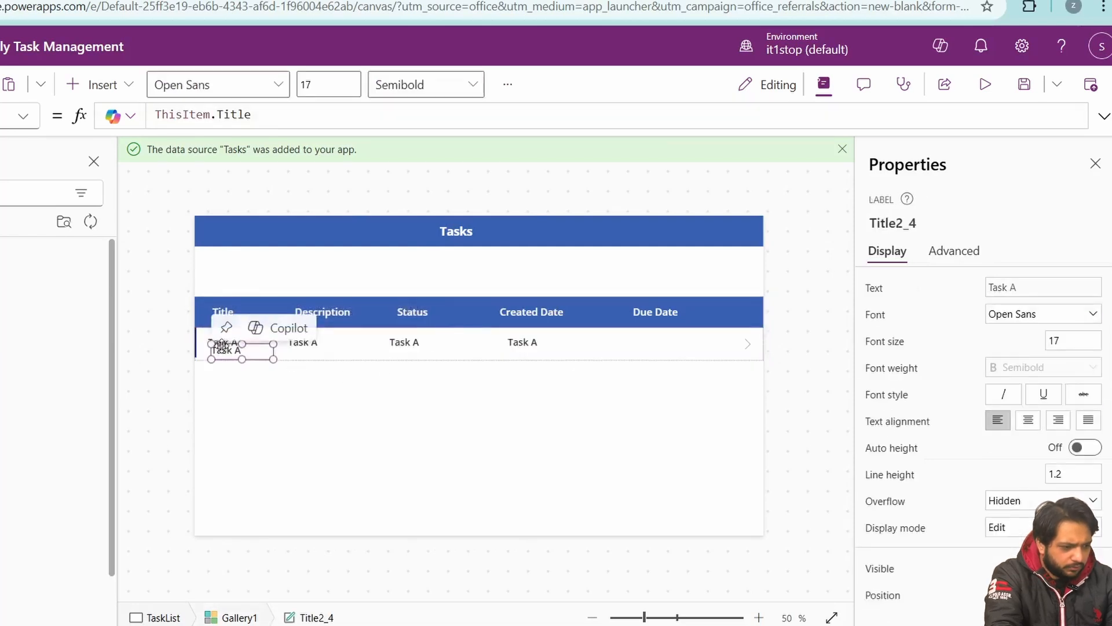
left_click_drag(230, 346, 673, 342)
- Bind the gallery labels under the Due Date and Created Date headings to the item's due date and created date
double_click(246, 114)
type("D")
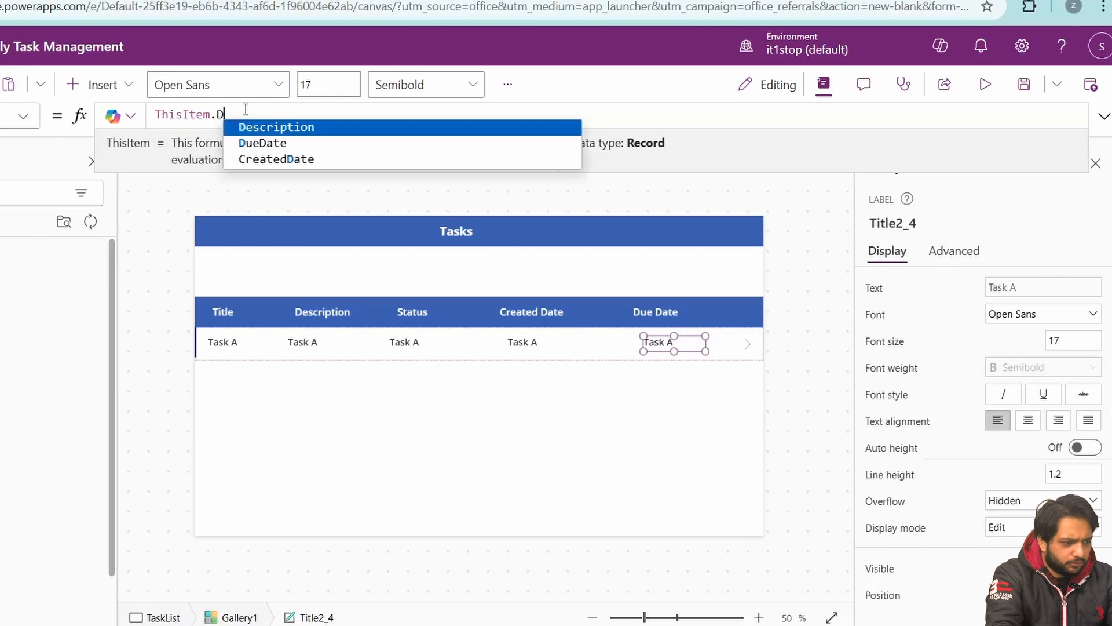
key("Tab")
left_click(521, 342)
double_click(234, 114)
type("Created")
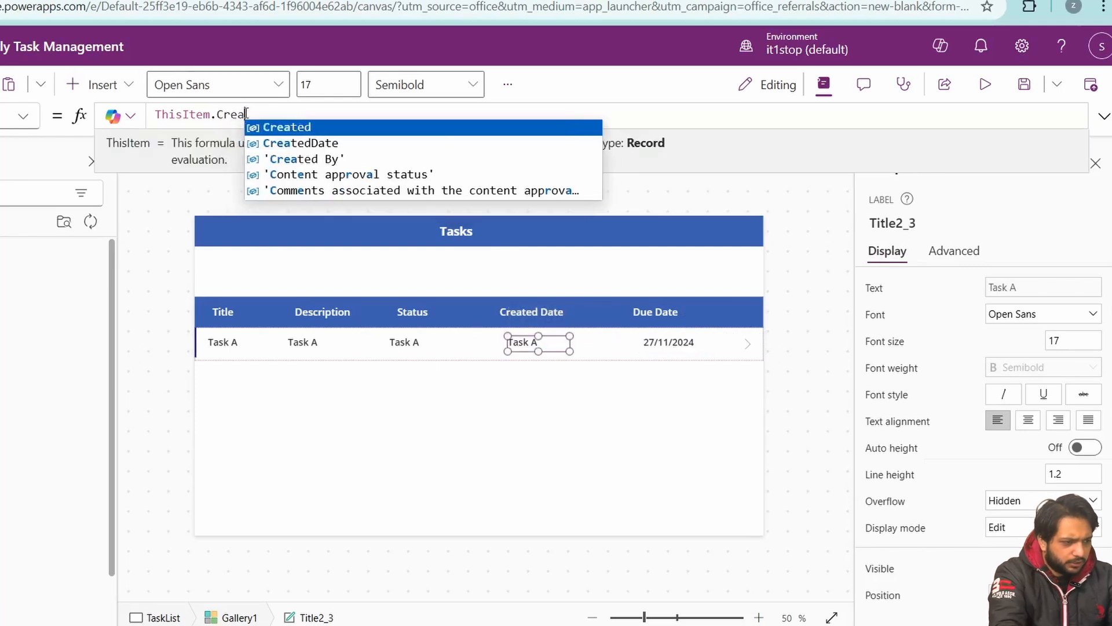
key("Tab")
- Set the text of the gallery label under the Status heading to ThisItem.Status.Value
left_click(420, 343)
double_click(240, 114)
type("Stat")
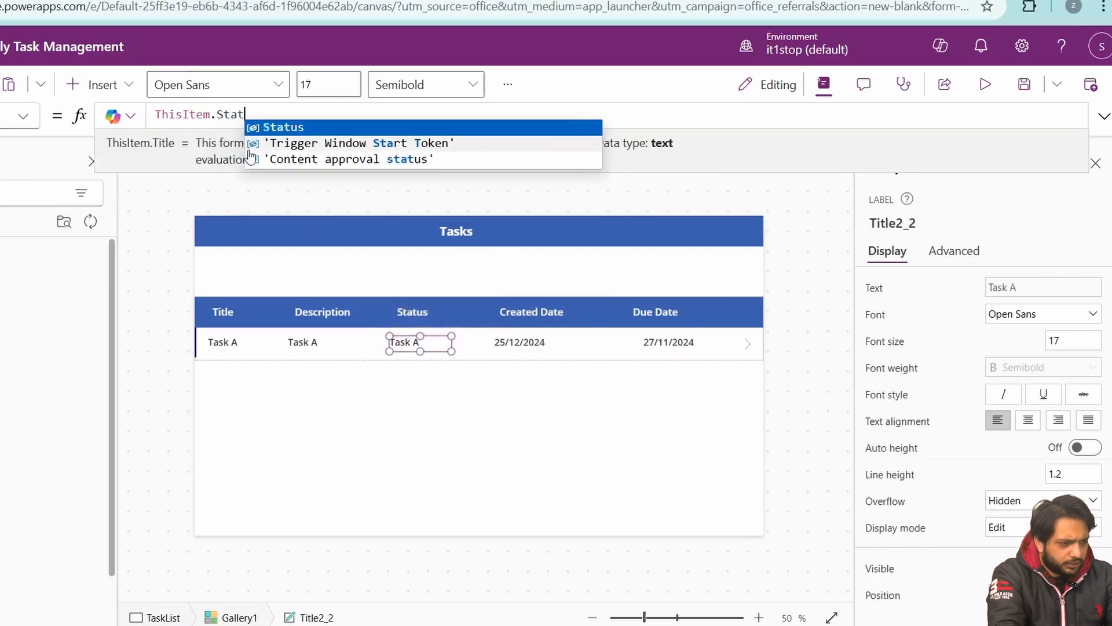
key("Tab")
type(".V")
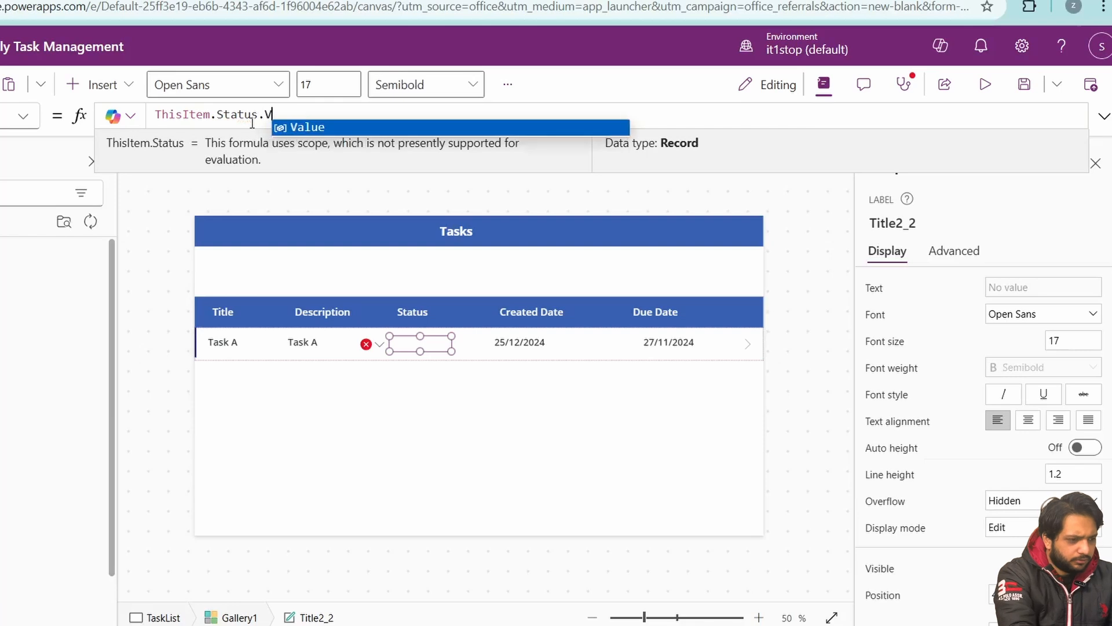
key("Tab")
- Set the text of the gallery label under the Description heading to ThisItem.Description
left_click(306, 342)
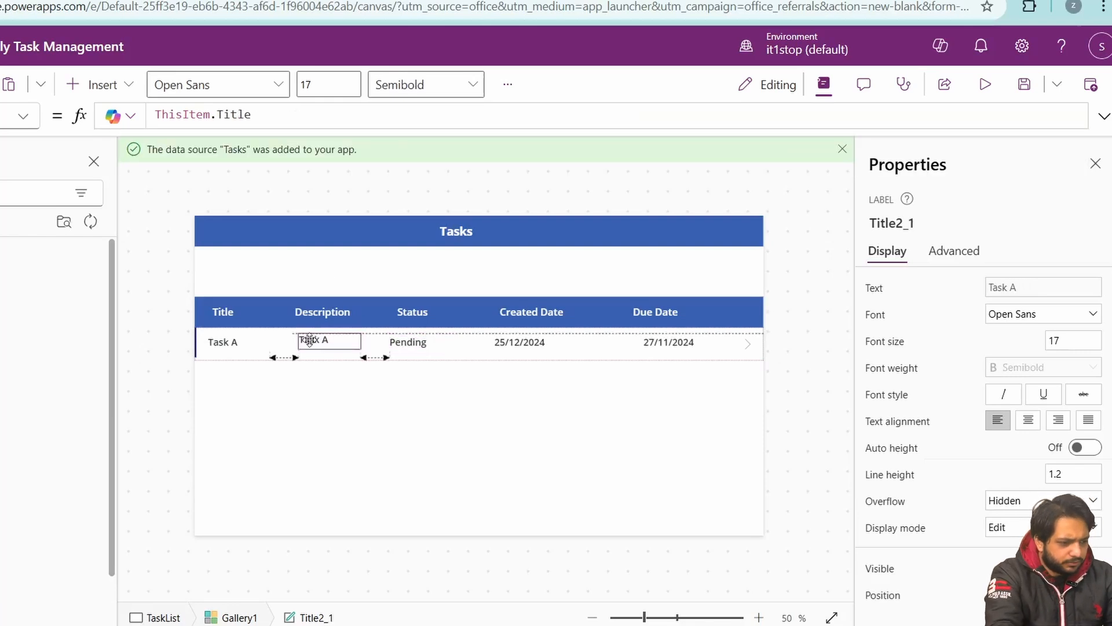
double_click(234, 114)
type("Desc")
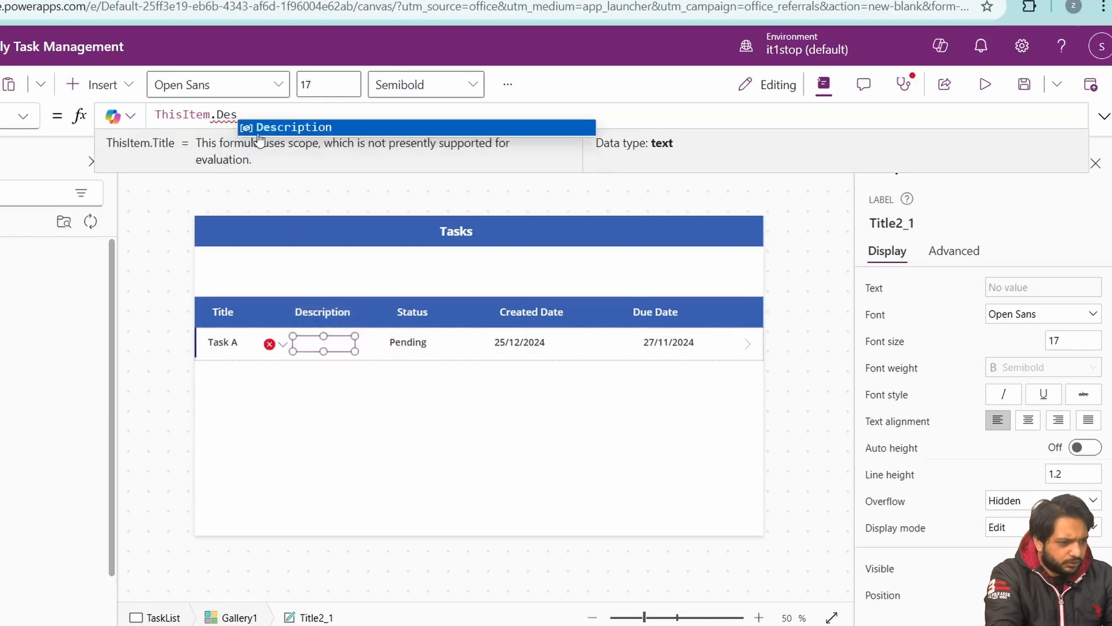
key("Tab")
left_click(295, 321)
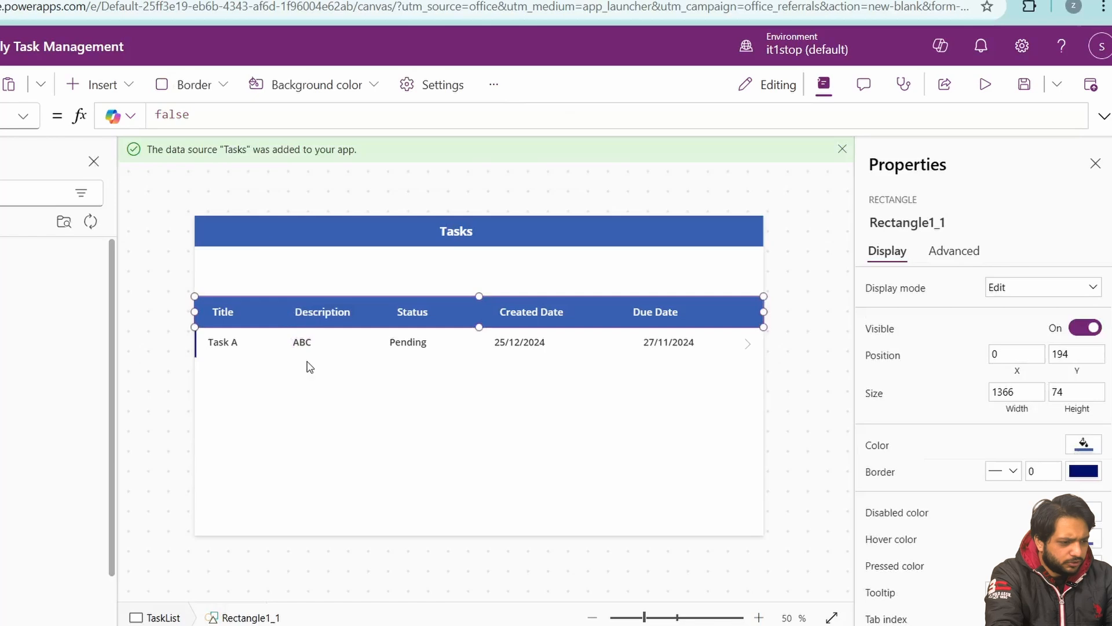
- Set the gallery label under the Description heading to ThisItem.Owner.Value and widen it to fit its text
left_click(309, 345)
double_click(260, 114)
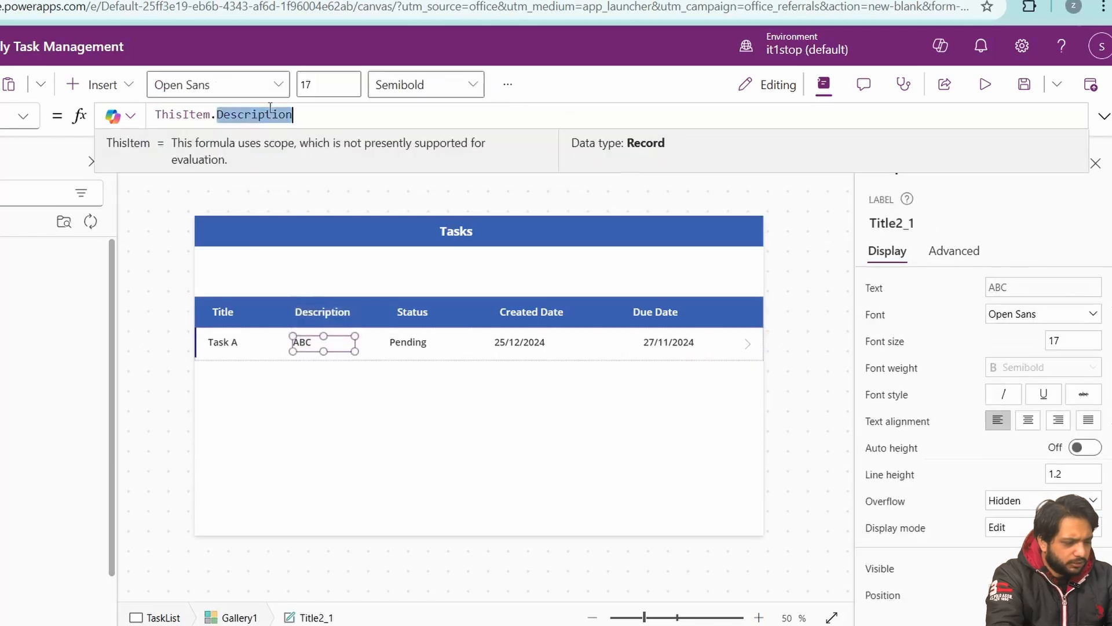
type("Owner.Value")
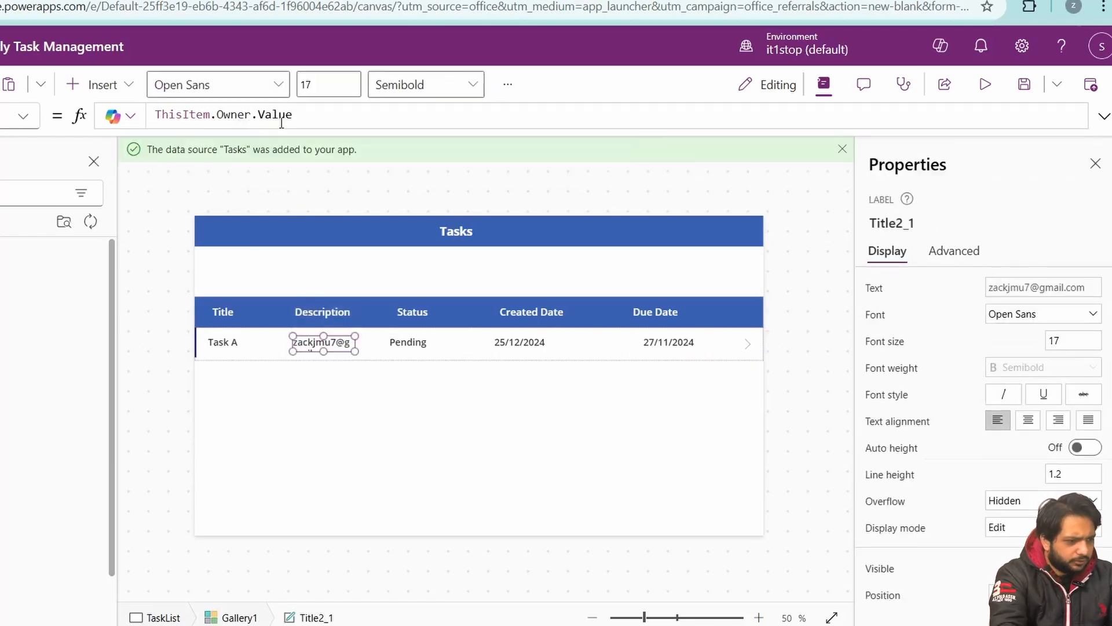
- Change the Description column heading's text to Owner and dismiss the data source notification
left_click(323, 312)
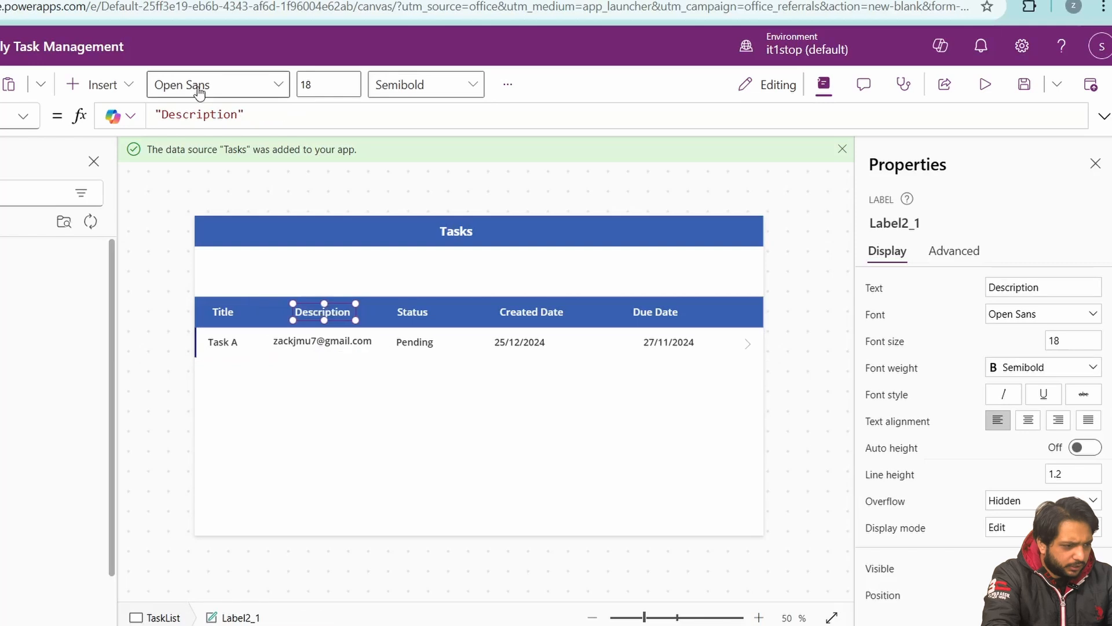
left_click(196, 116)
double_click(200, 116)
type("Owner")
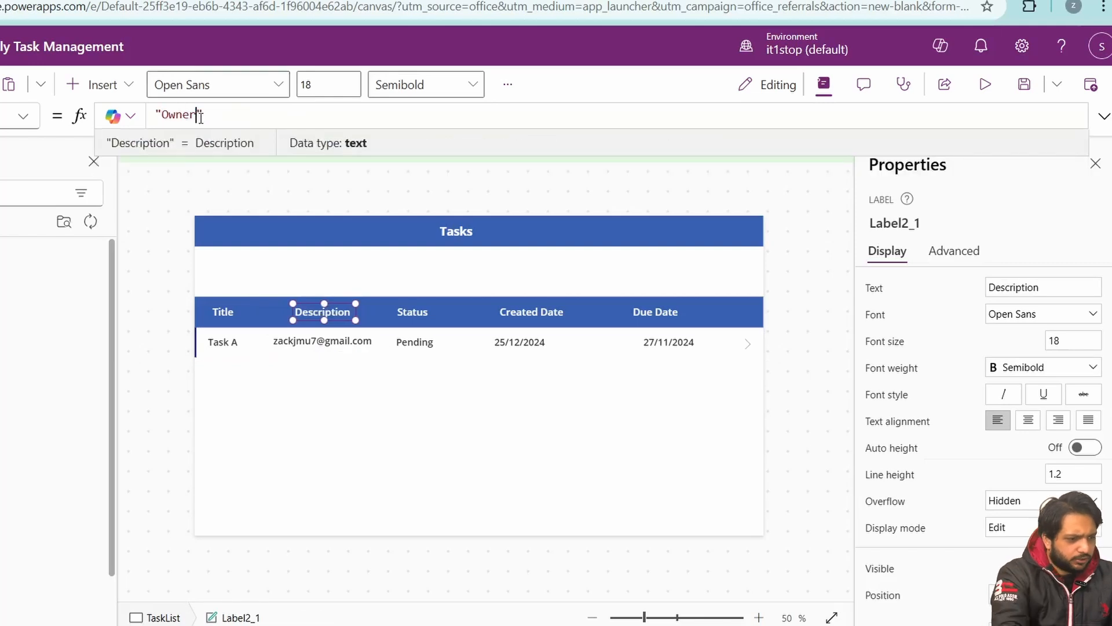
left_click(599, 432)
left_click(821, 338)
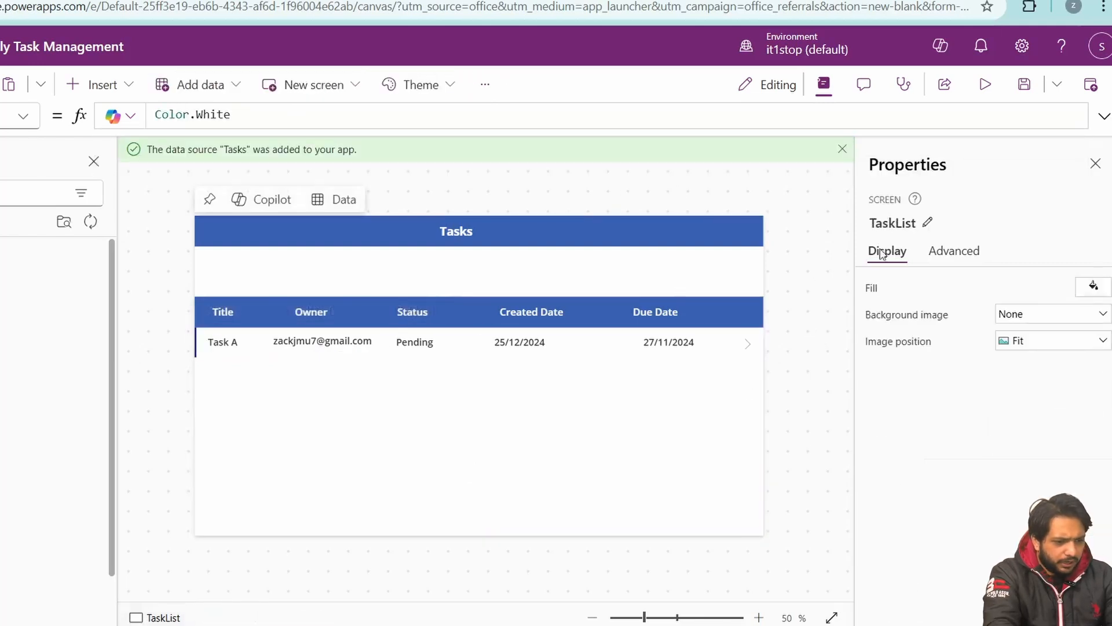
left_click(842, 150)
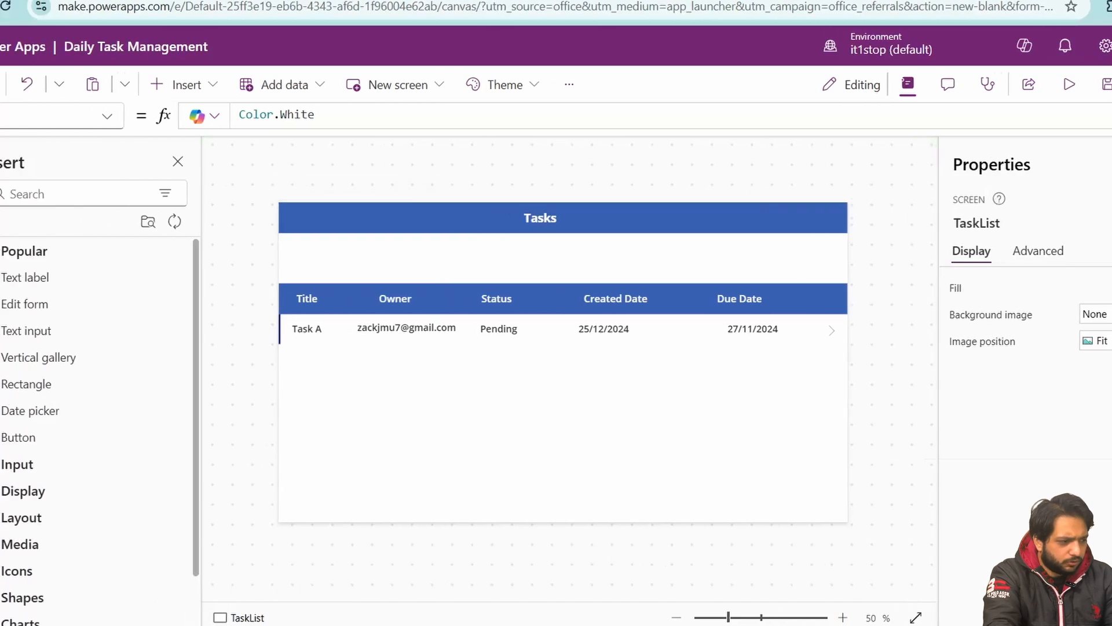
- Collapse the TaskList screen's controls and add a new blank screen to the app
left_click(10, 158)
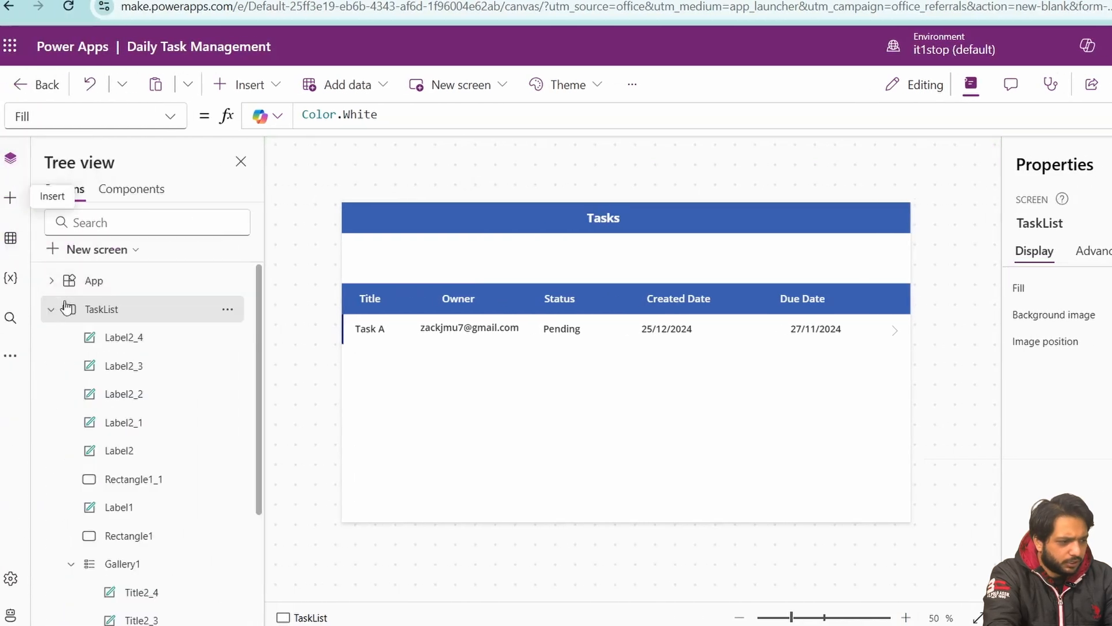
left_click(49, 309)
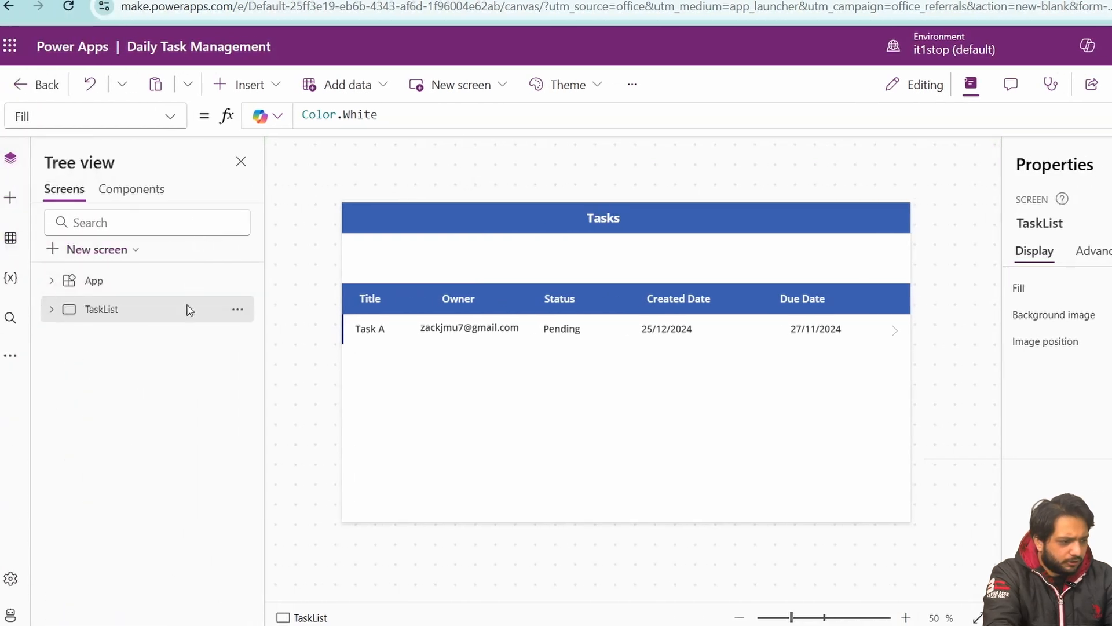
key("ctrl+m")
- Insert an edit form on the new screen, connect it to the Tasks list, and move it slightly lower
left_click(11, 197)
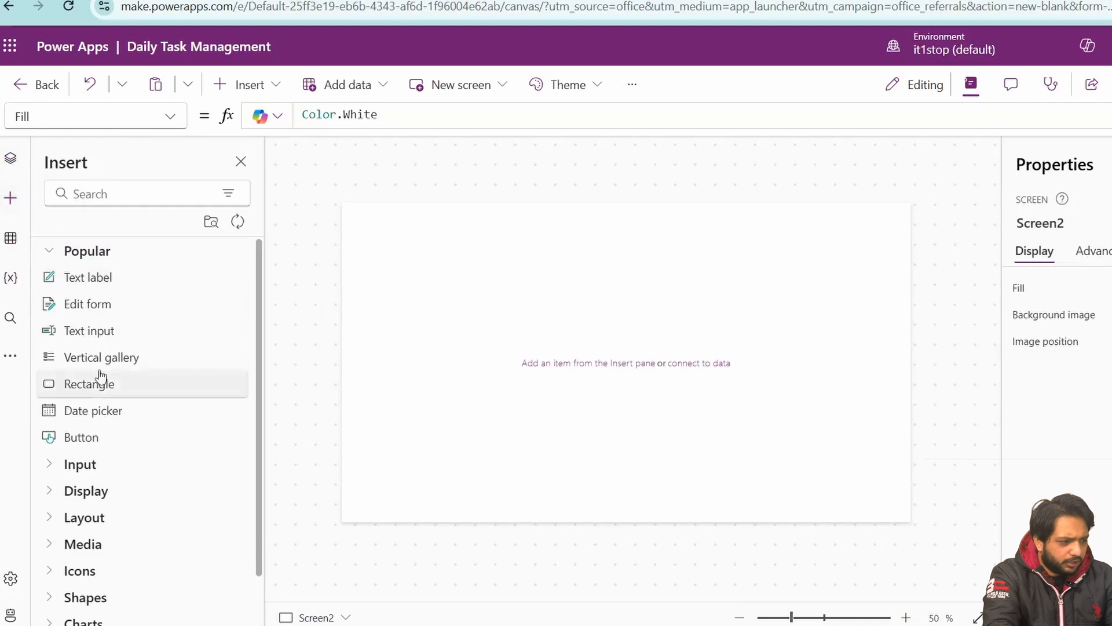
left_click(112, 316)
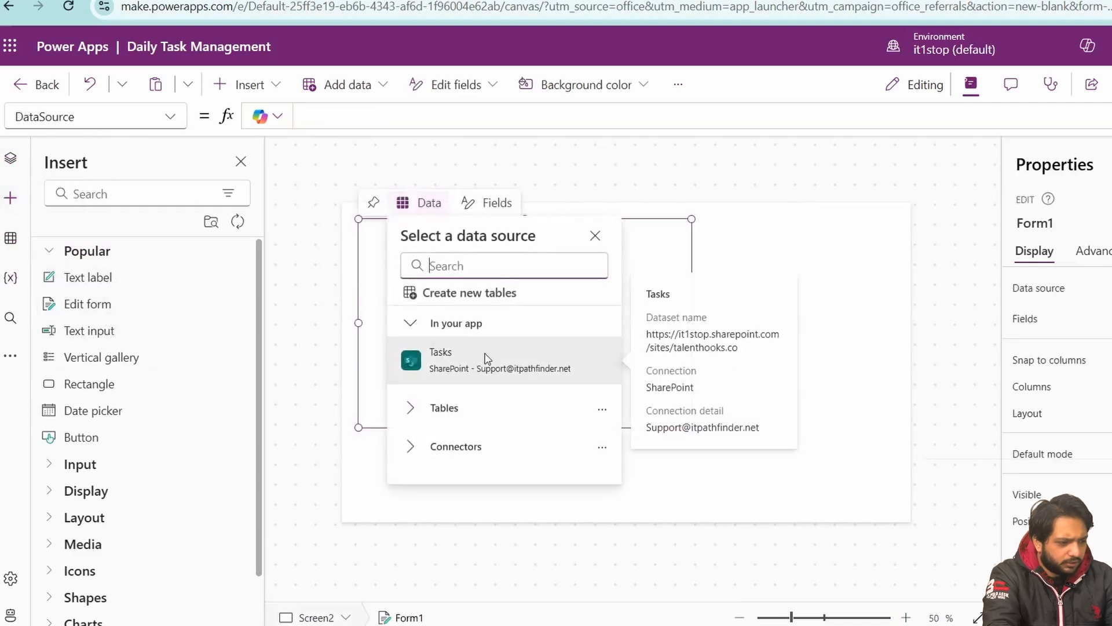
left_click(456, 360)
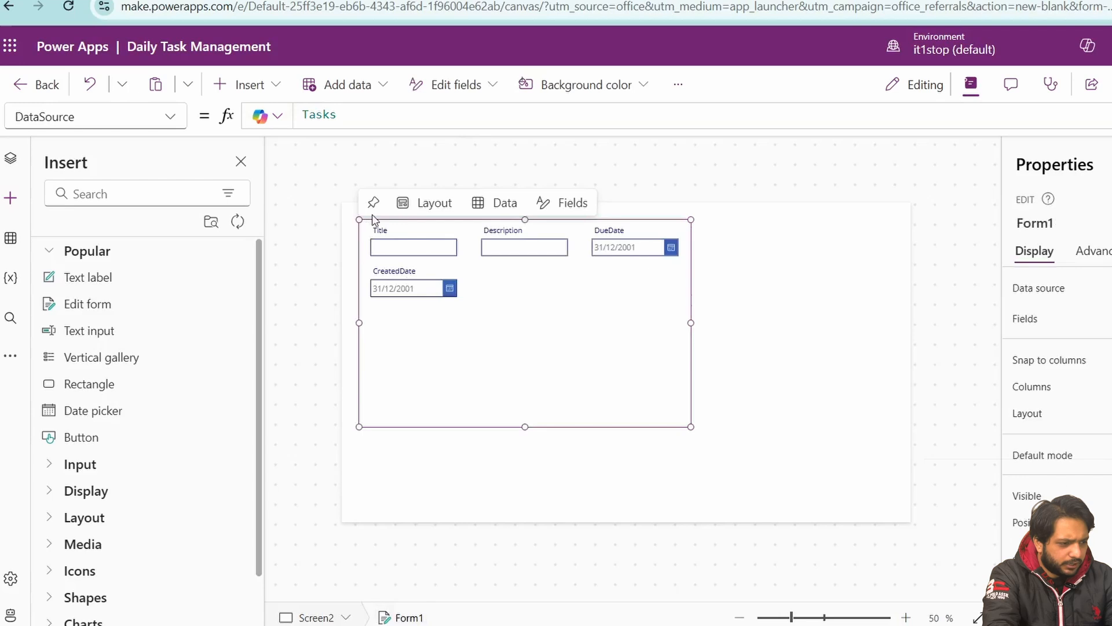
left_click_drag(372, 219, 365, 284)
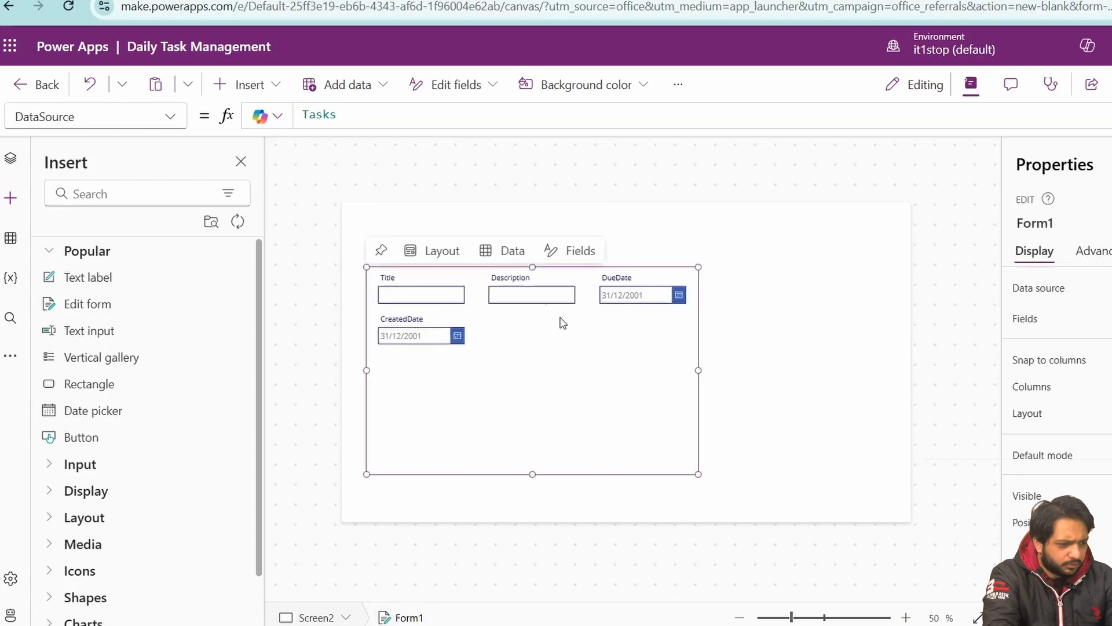
- Add the Status and Owner fields to the edit form
left_click(571, 251)
left_click(574, 281)
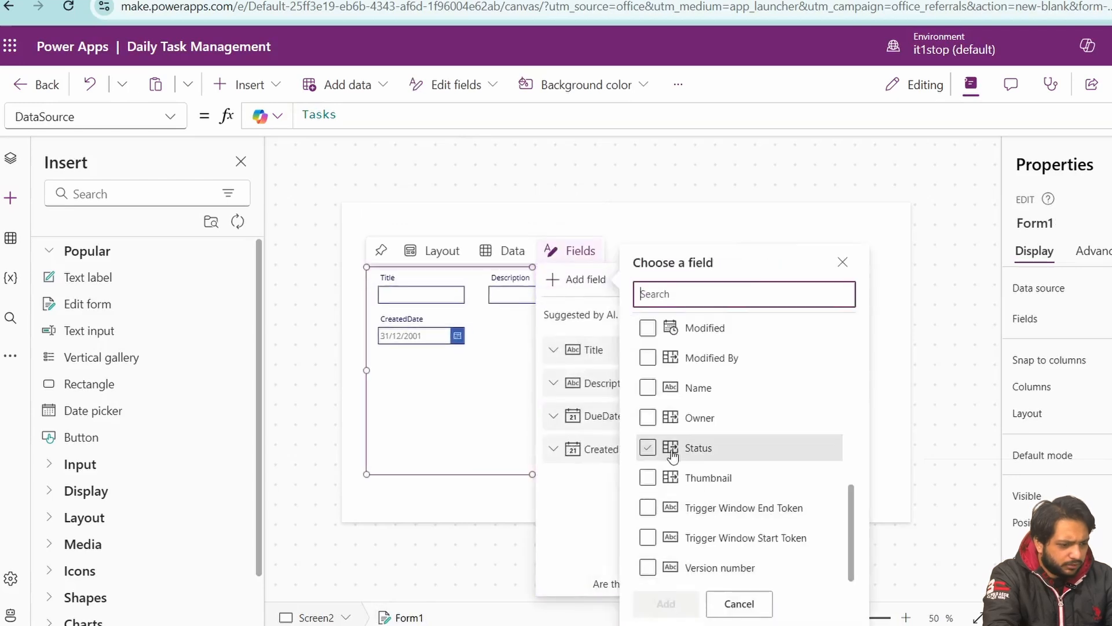
left_click(648, 448)
left_click(648, 417)
left_click(665, 604)
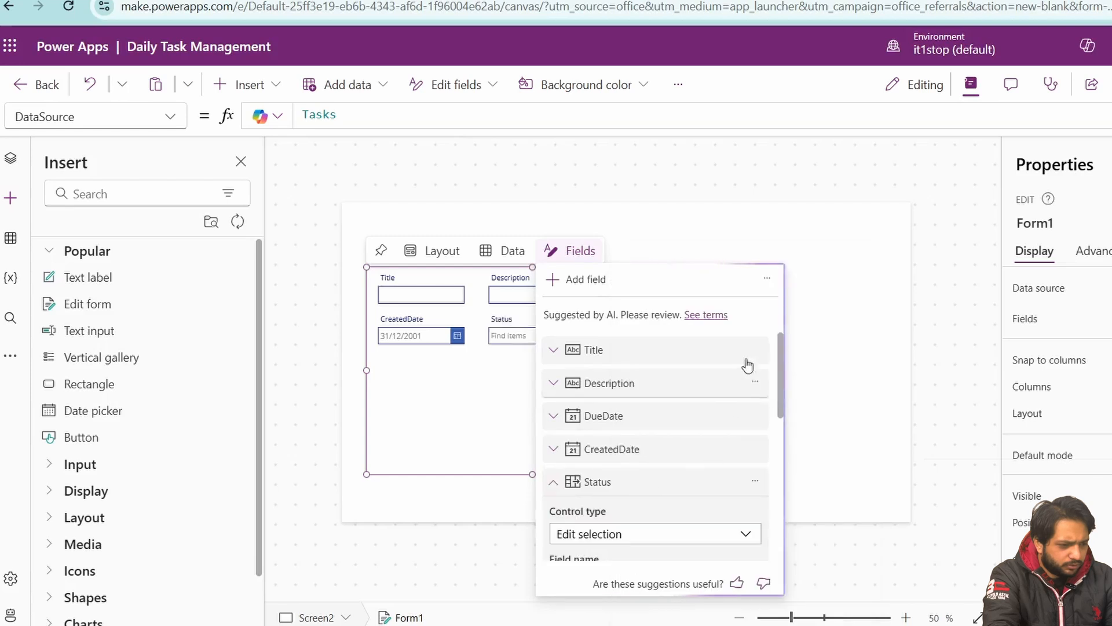
left_click(763, 284)
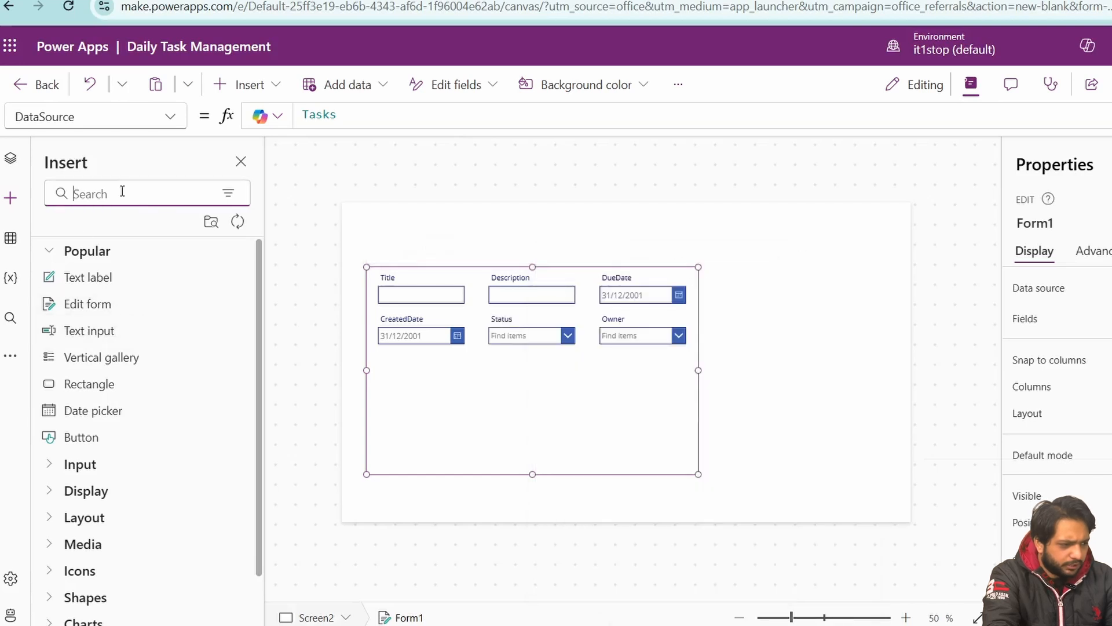
- Insert a button labelled Submit below the form's fields
type("b")
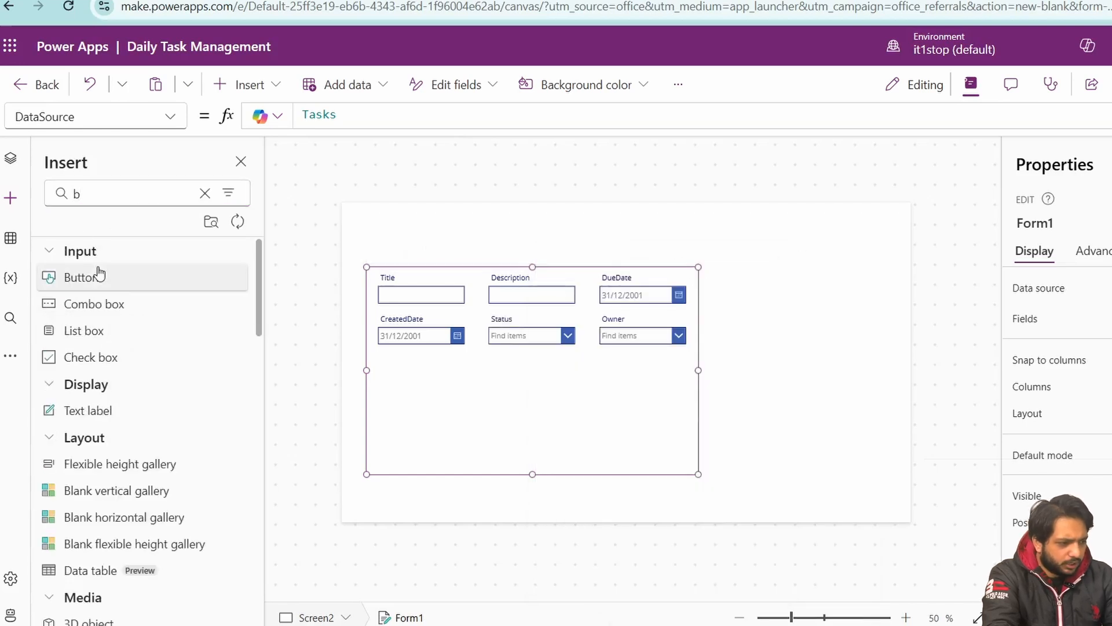
left_click_drag(94, 277, 502, 387)
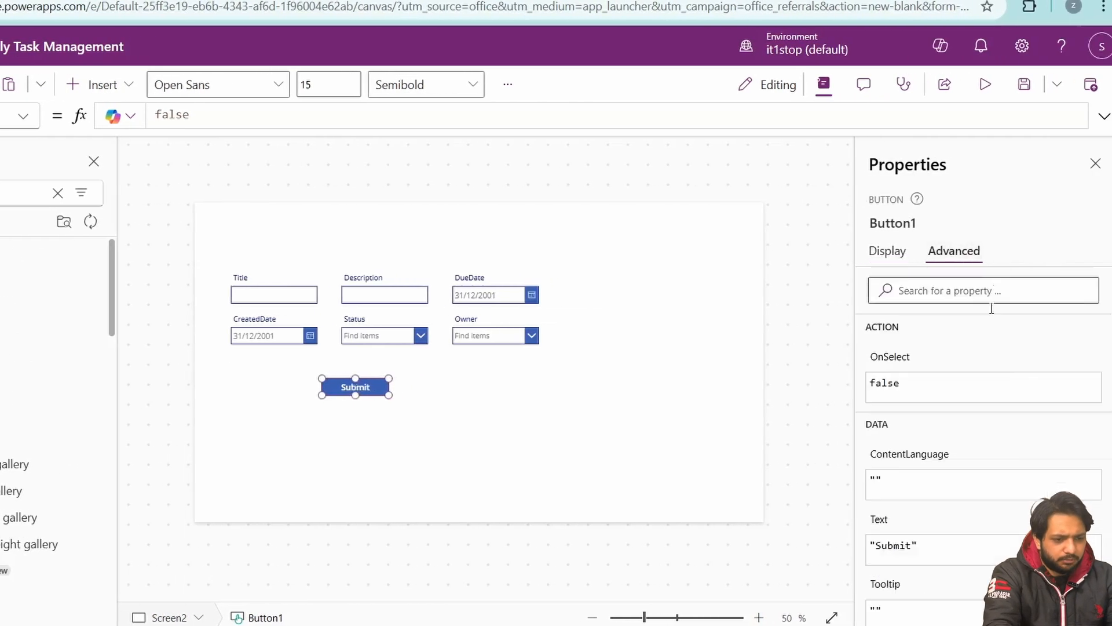
- Set the Submit button's OnSelect formula to SubmitForm(Form1); ResetForm(Form1); Navigate(TaskList); with each call on its own line
left_click(913, 363)
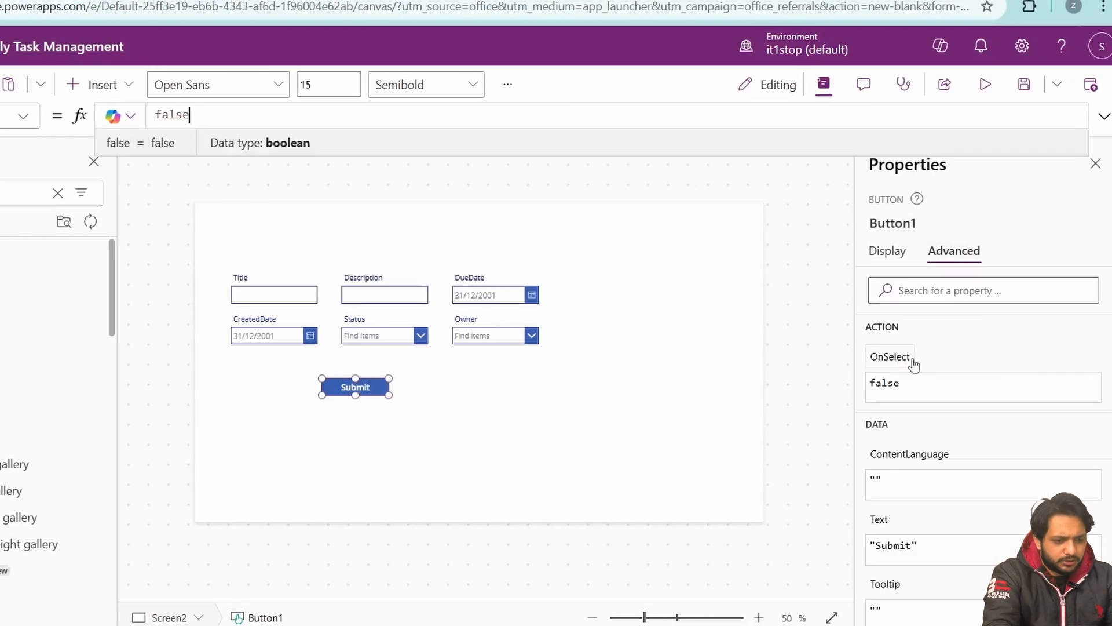
key("ctrl+a")
type("SubmitForm")
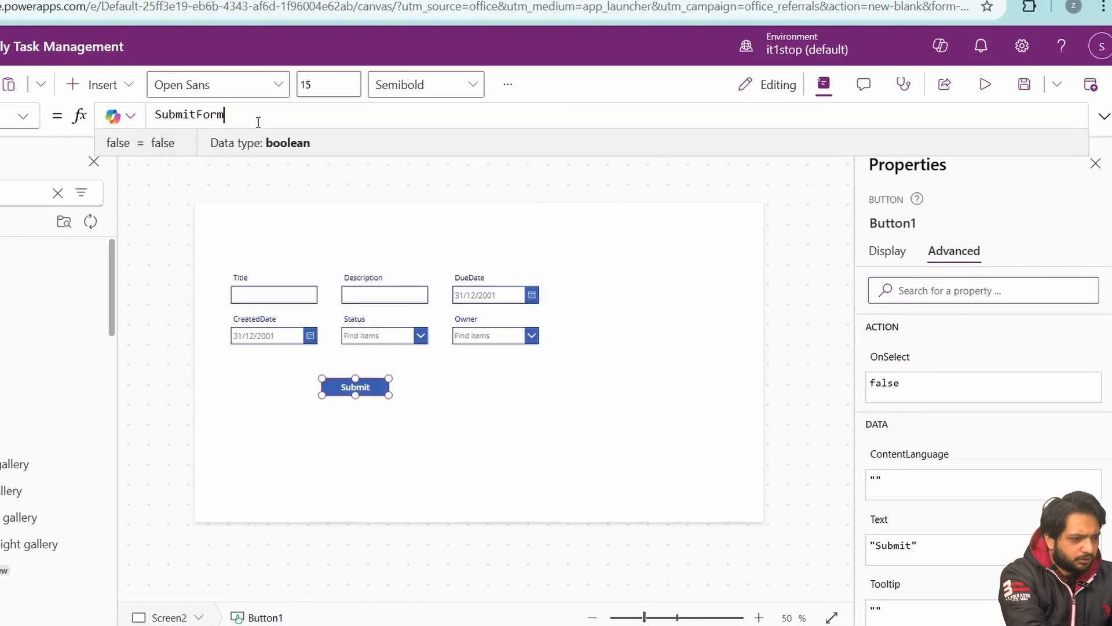
type("(Form1);")
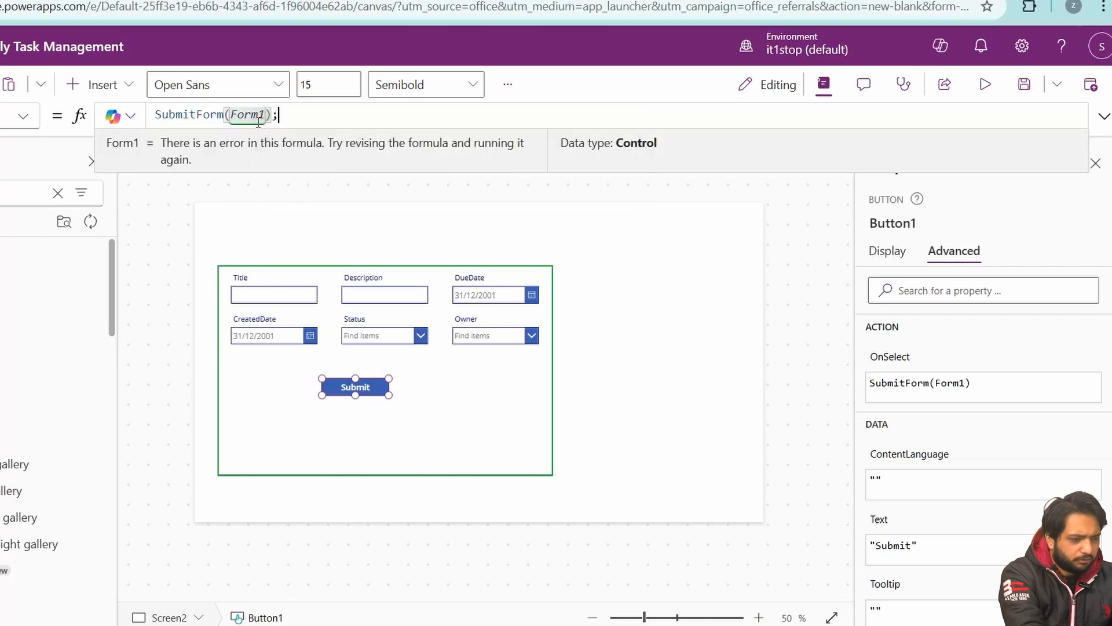
key("shift+Return")
type("Rese")
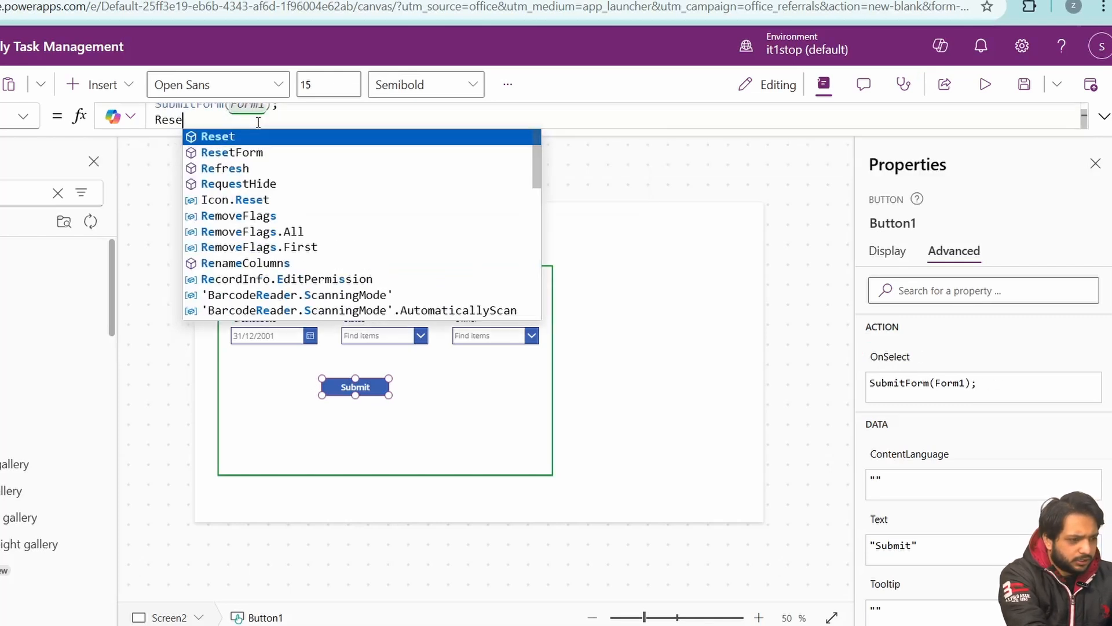
type("tForm(Form1);")
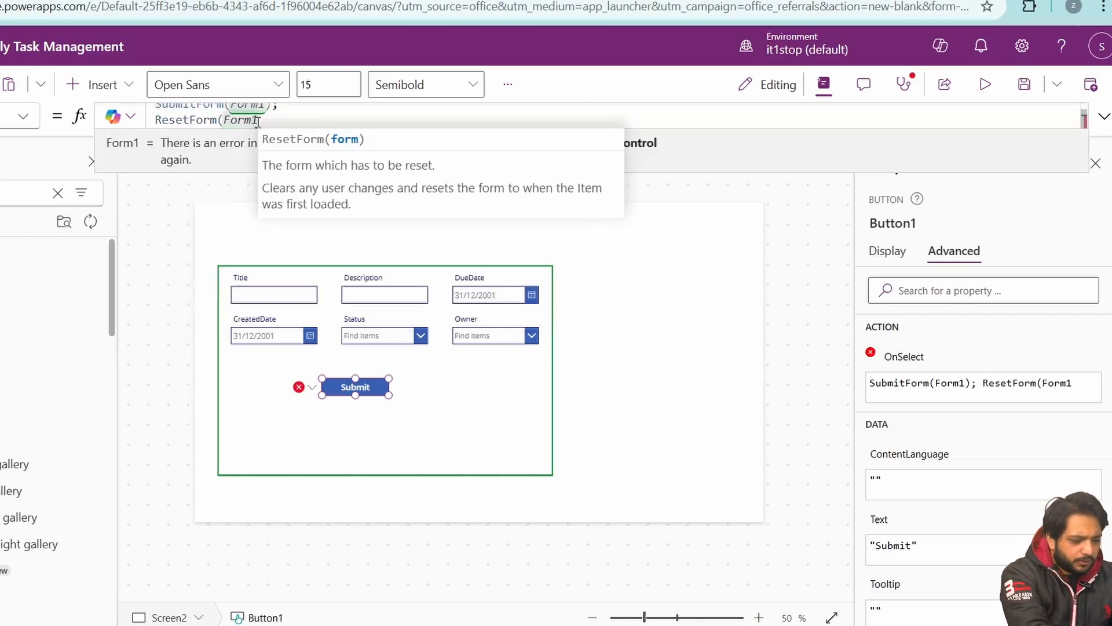
key("shift+Return")
type("Navigate")
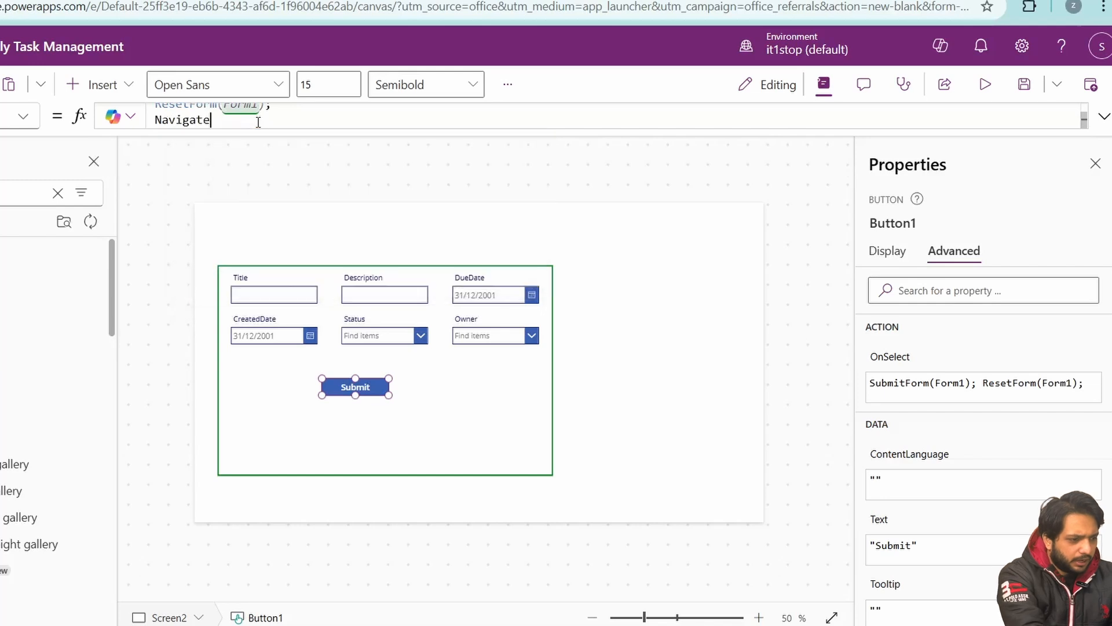
type("(TaskList);")
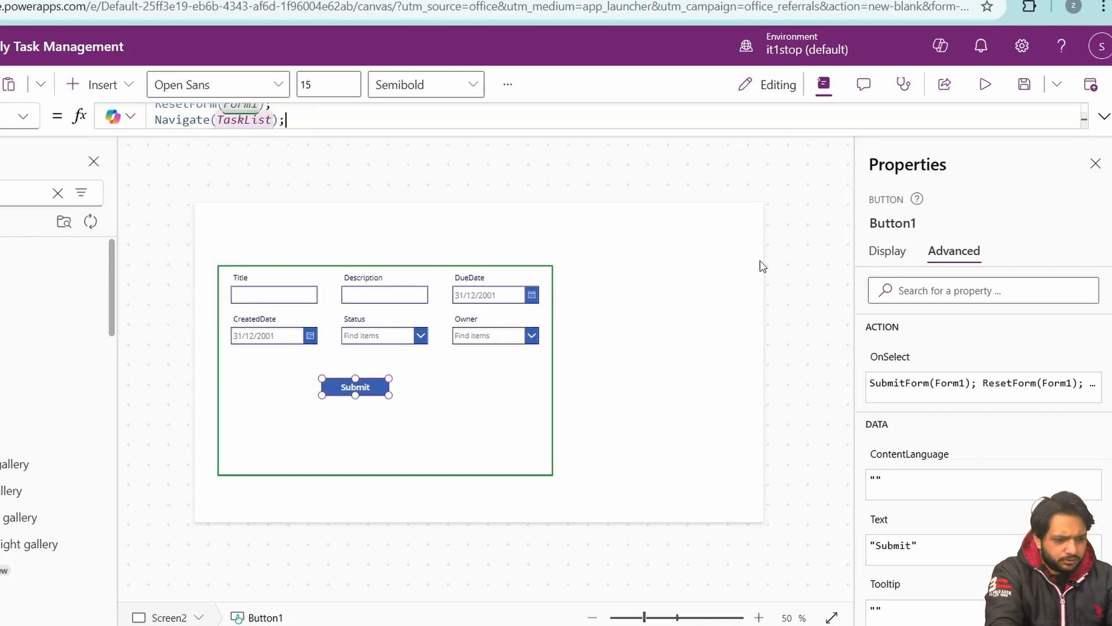
- Rename the form's screen to TaskDetails
left_click(761, 266)
left_click(910, 223)
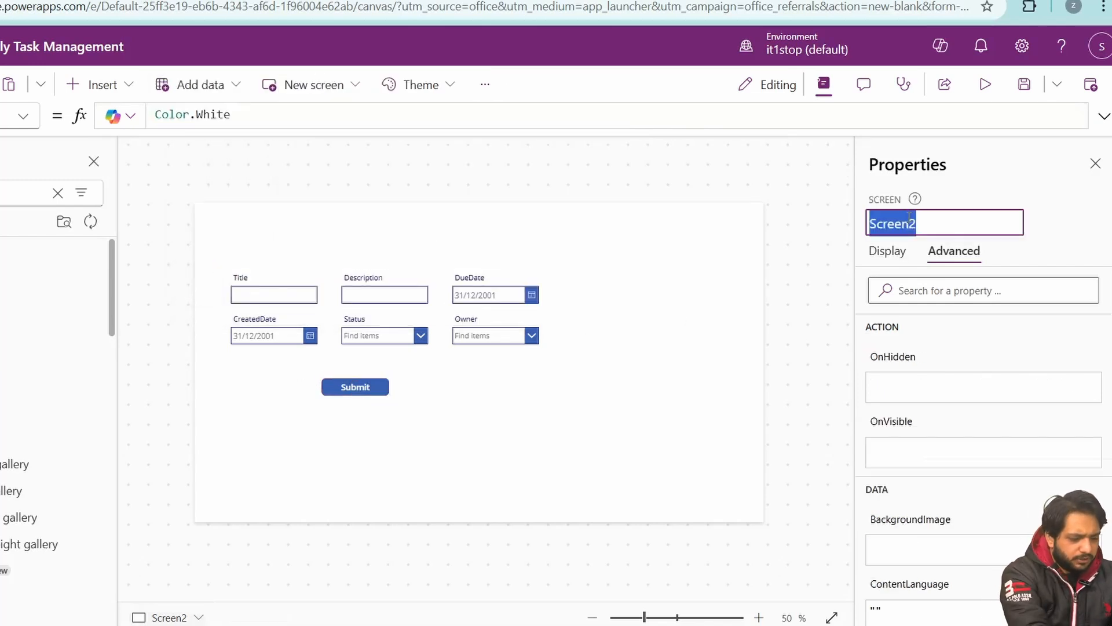
type("Task")
left_click(956, 267)
- Set the edit form's OnSuccess formula to Notify("Task Saved Successfully",NotificationType.Success,1000)
left_click(437, 376)
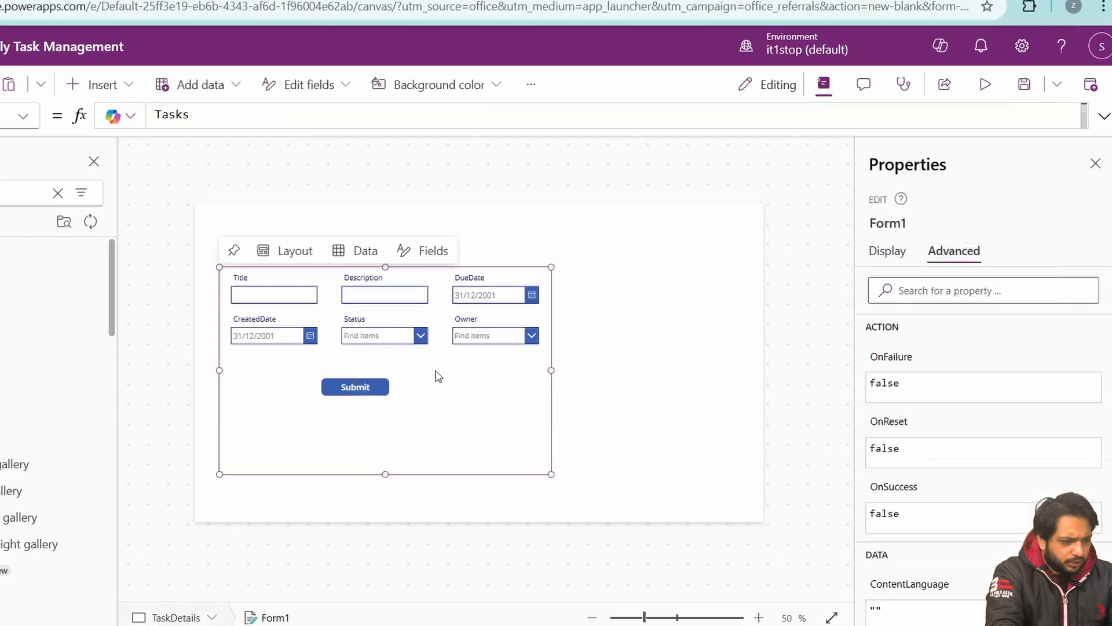
scroll(904, 371, "down", 3)
left_click(890, 342)
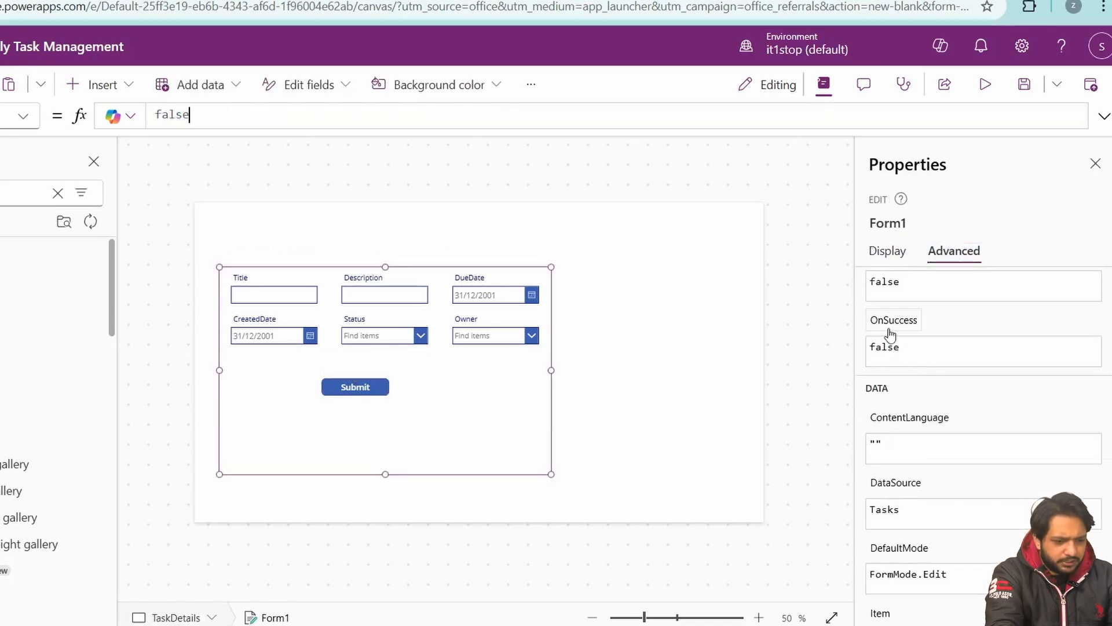
left_click(1102, 118)
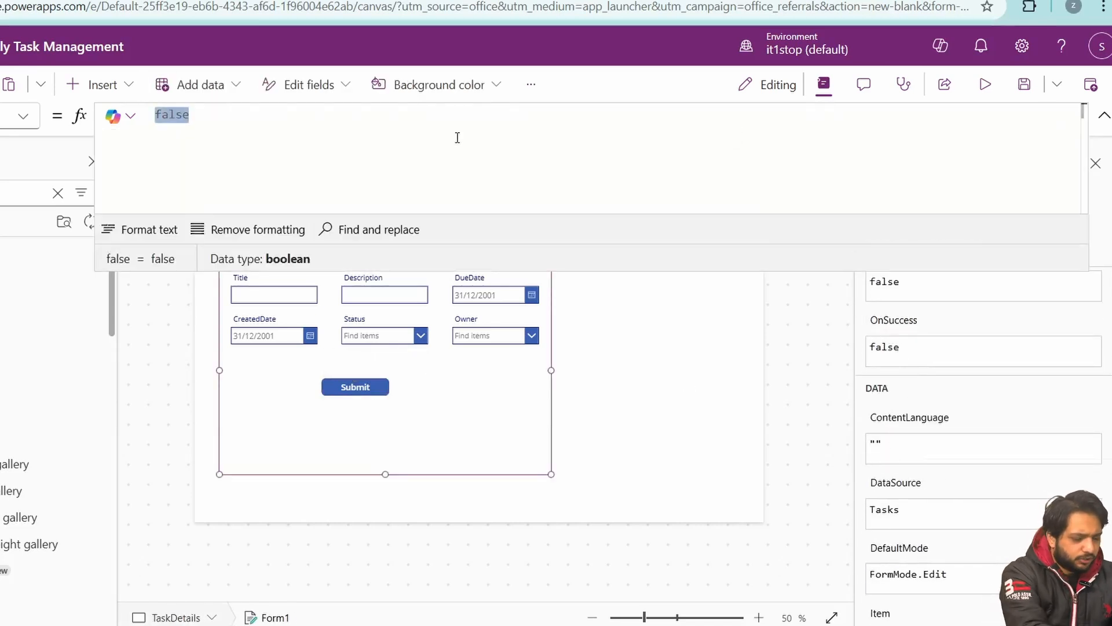
type("Notify")
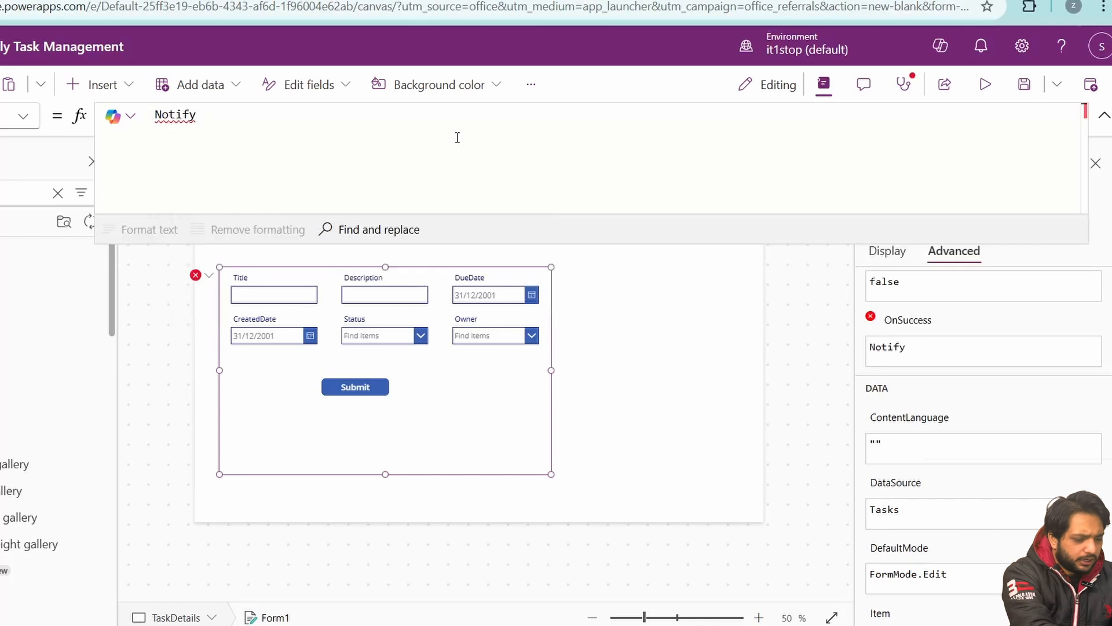
type("(\"Task Saved Successfully\"")
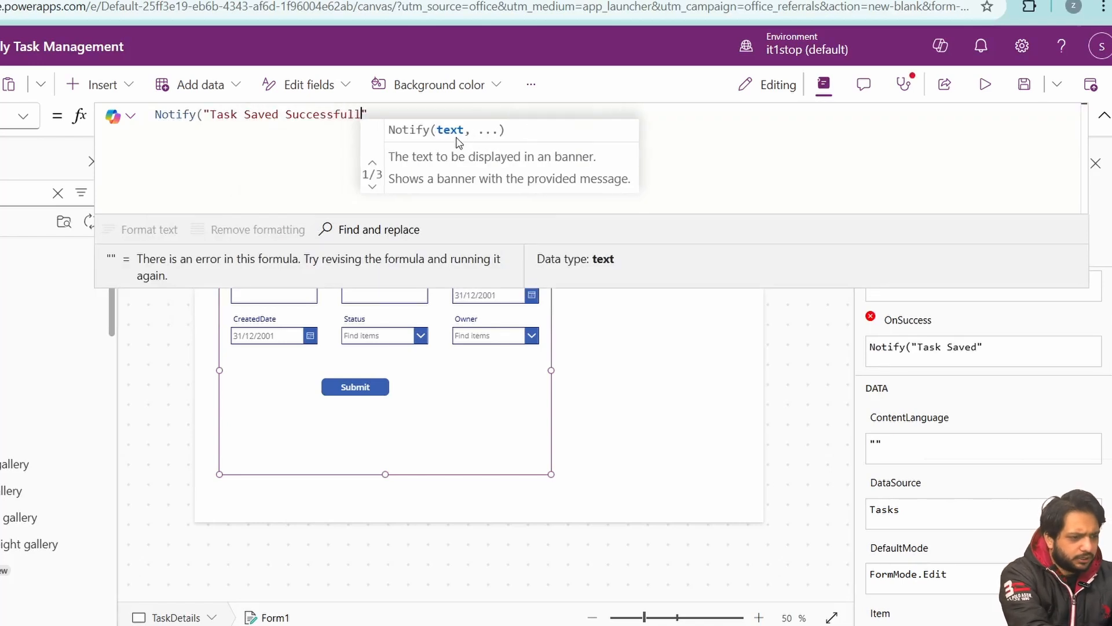
type(",")
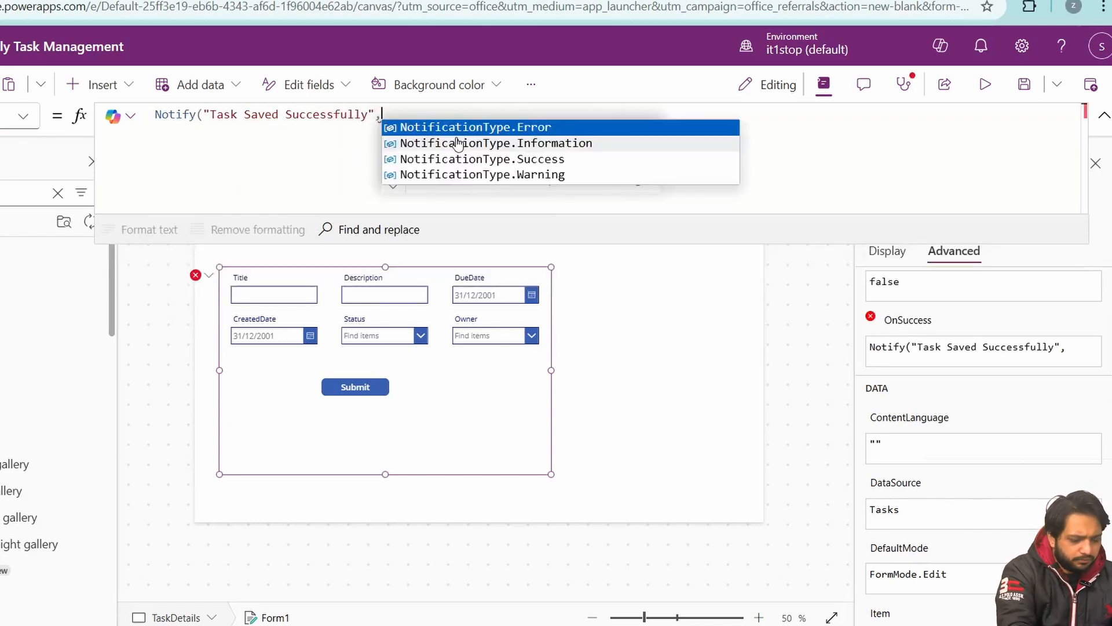
key("Down")
key("Down")
key("Tab")
type(",1")
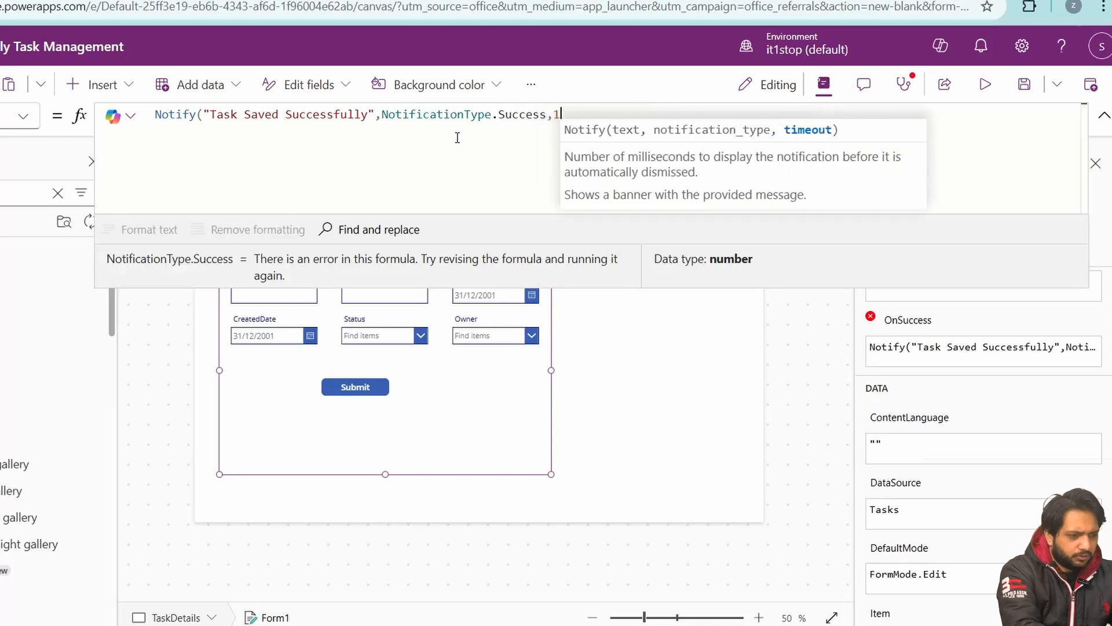
type("000)")
- Set the edit form's Item formula to LookUp(Tasks,ID=Gallery1.Selected.ID)
scroll(967, 450, "down", 4)
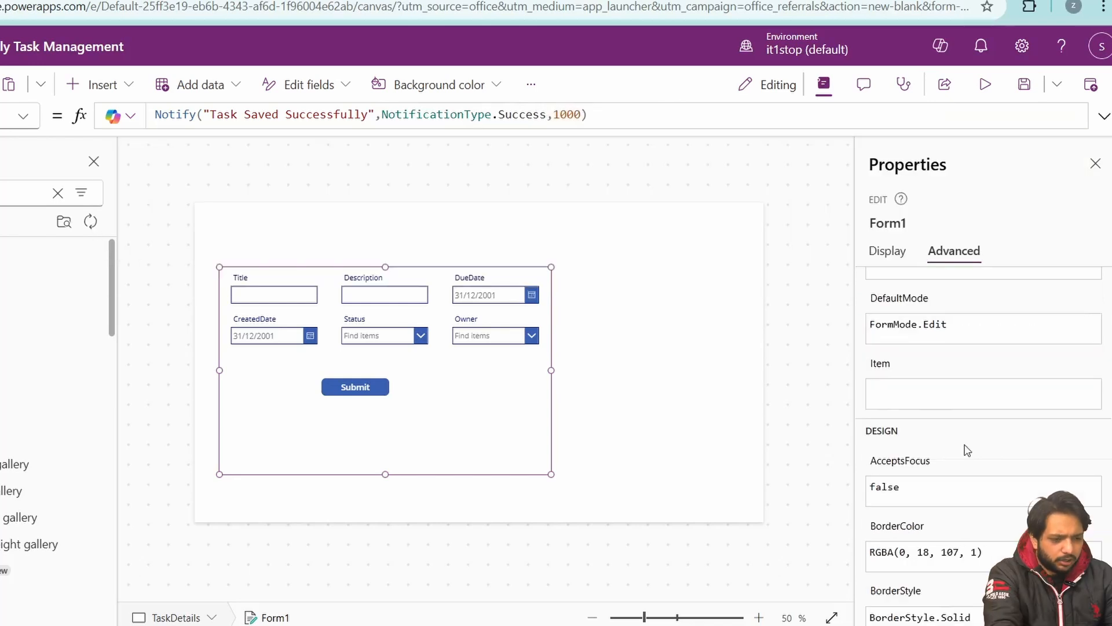
left_click(891, 380)
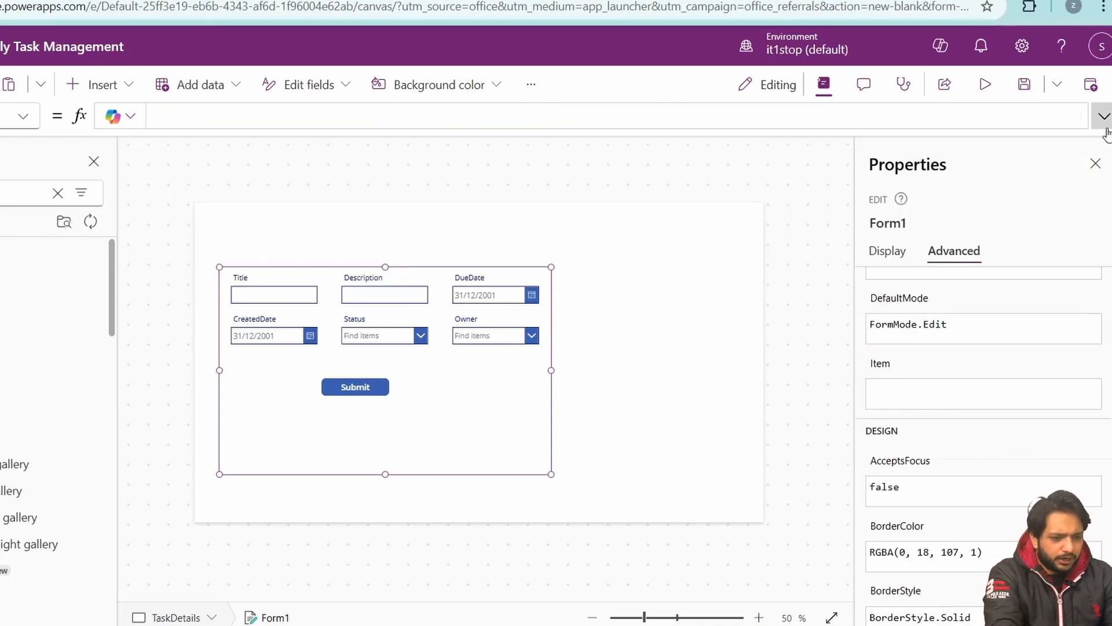
left_click(1104, 121)
type("LookUp(")
key("Down")
key("Down")
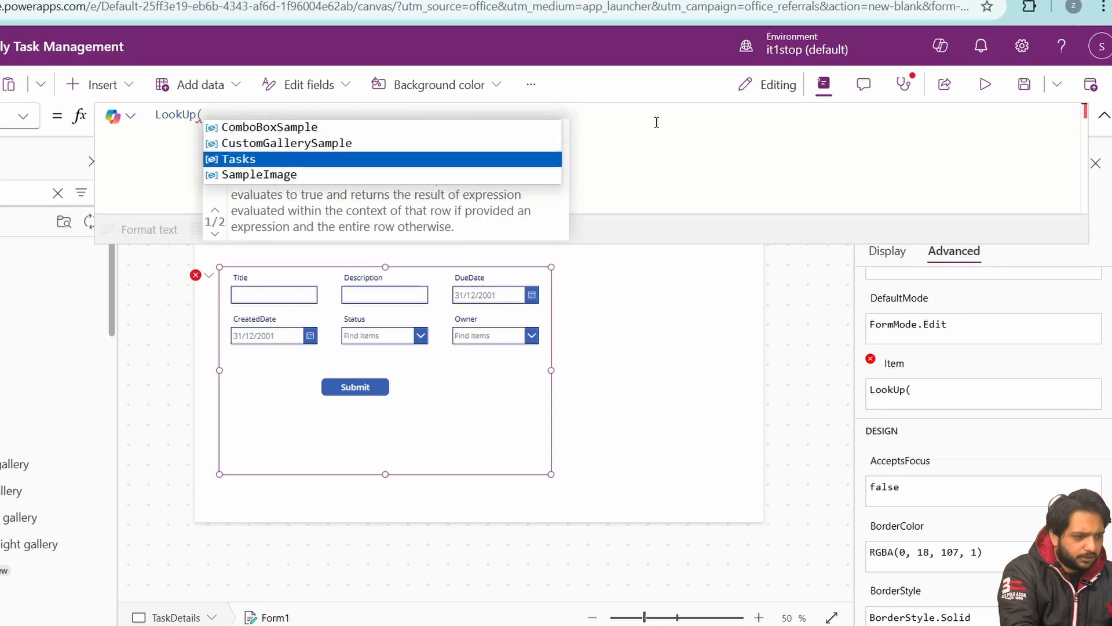
key("Tab")
type(",ID")
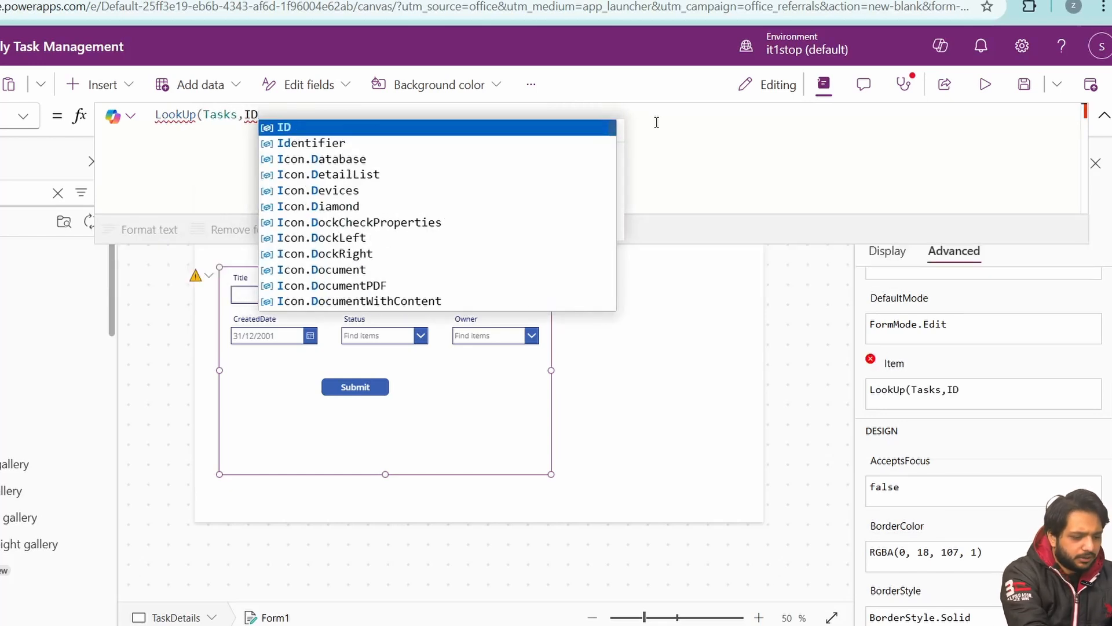
type("=Ga")
key("Tab")
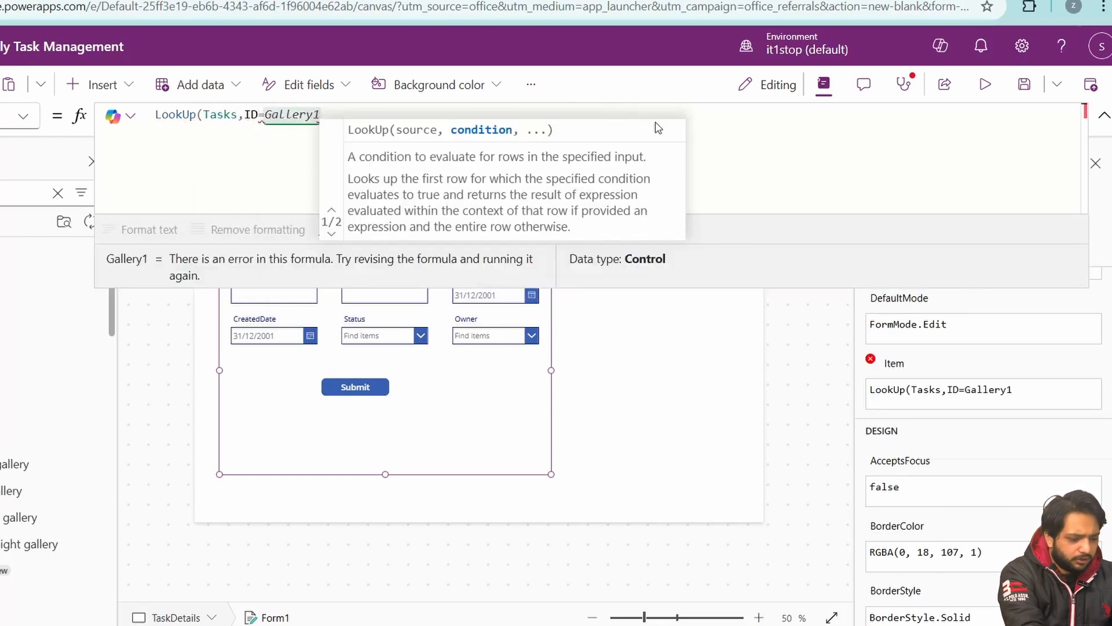
type(".Sel")
key("Tab")
type(".ID")
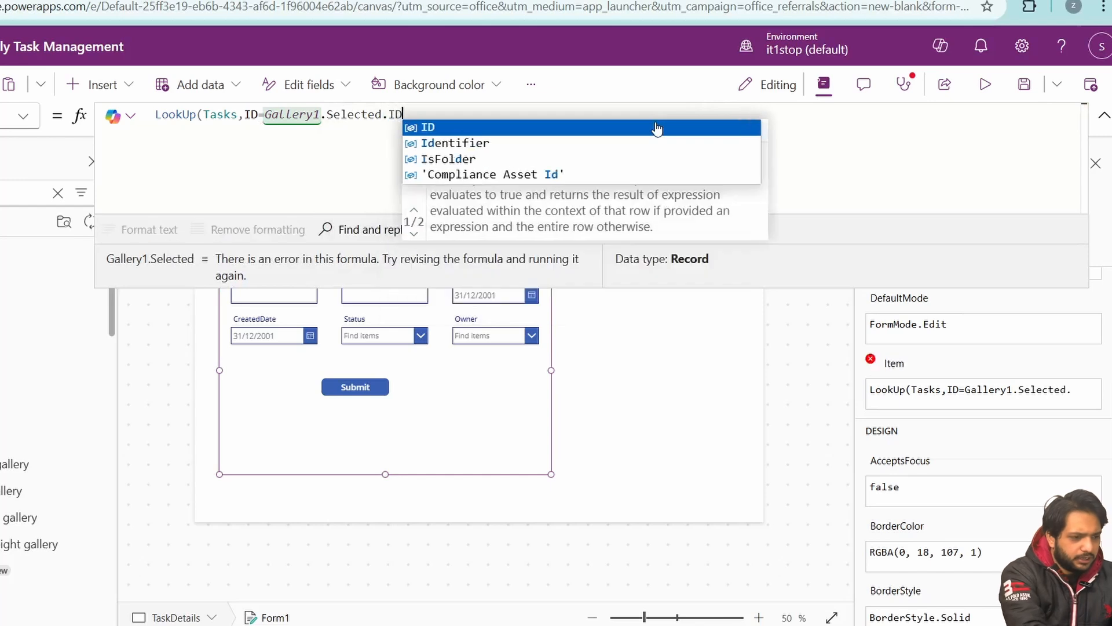
type(")")
left_click(548, 329)
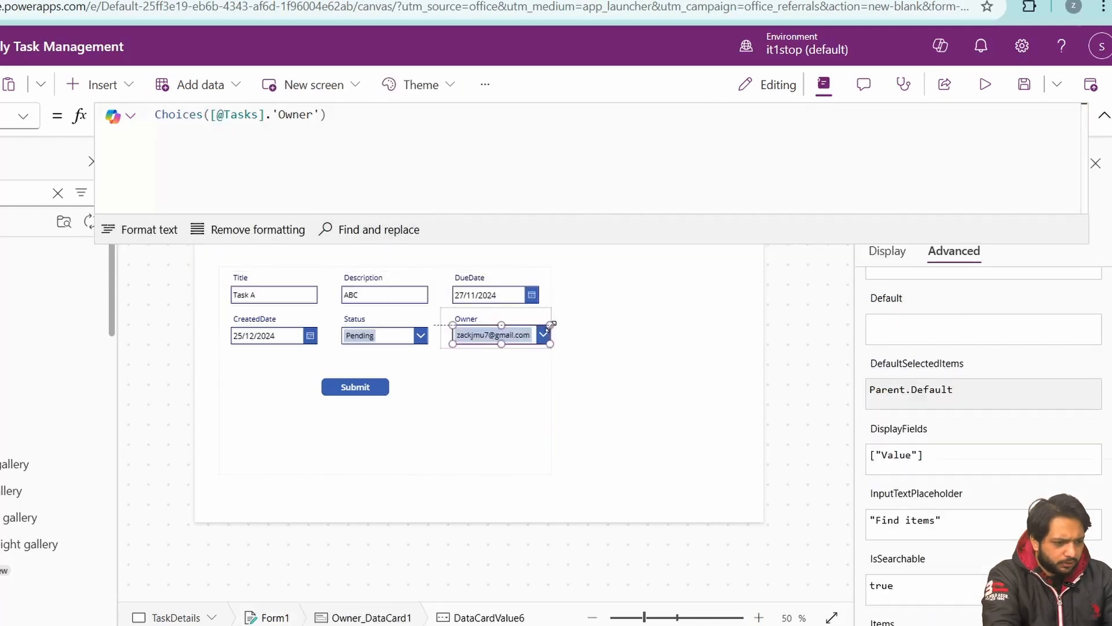
left_click(490, 343)
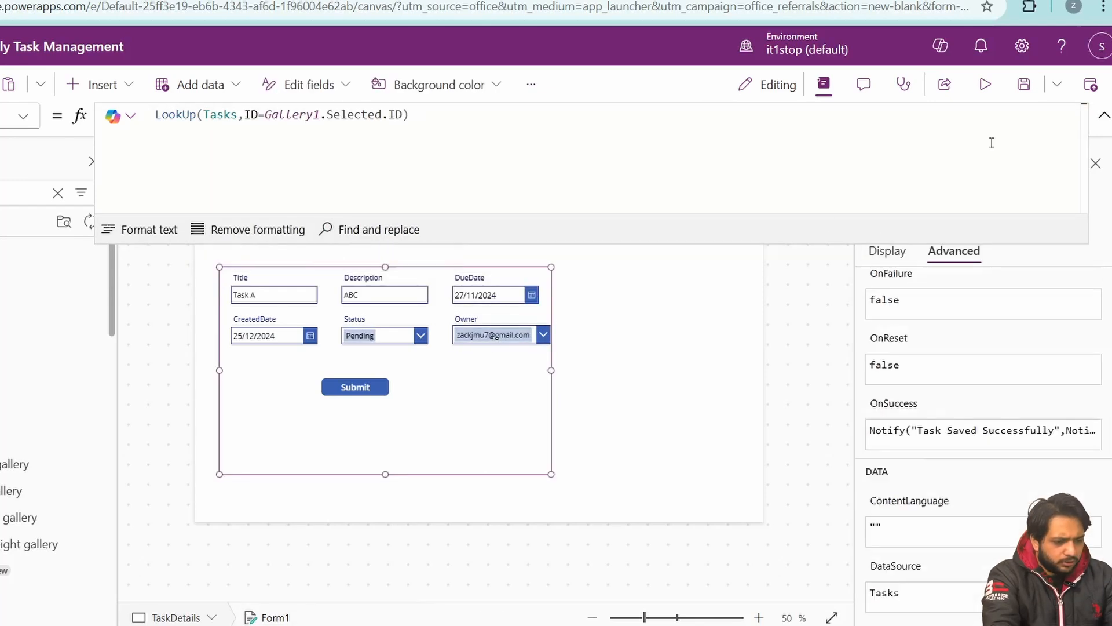
left_click(1105, 116)
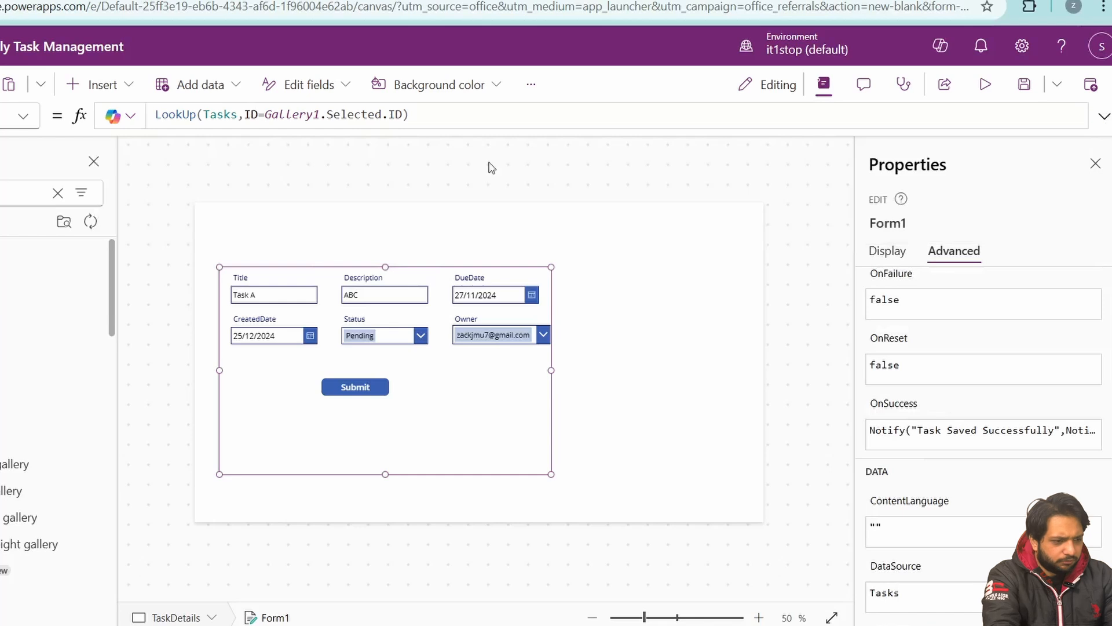
- Copy the blue header bar and title label from the TaskList screen onto TaskDetails, with the title reading Task List
left_click(10, 154)
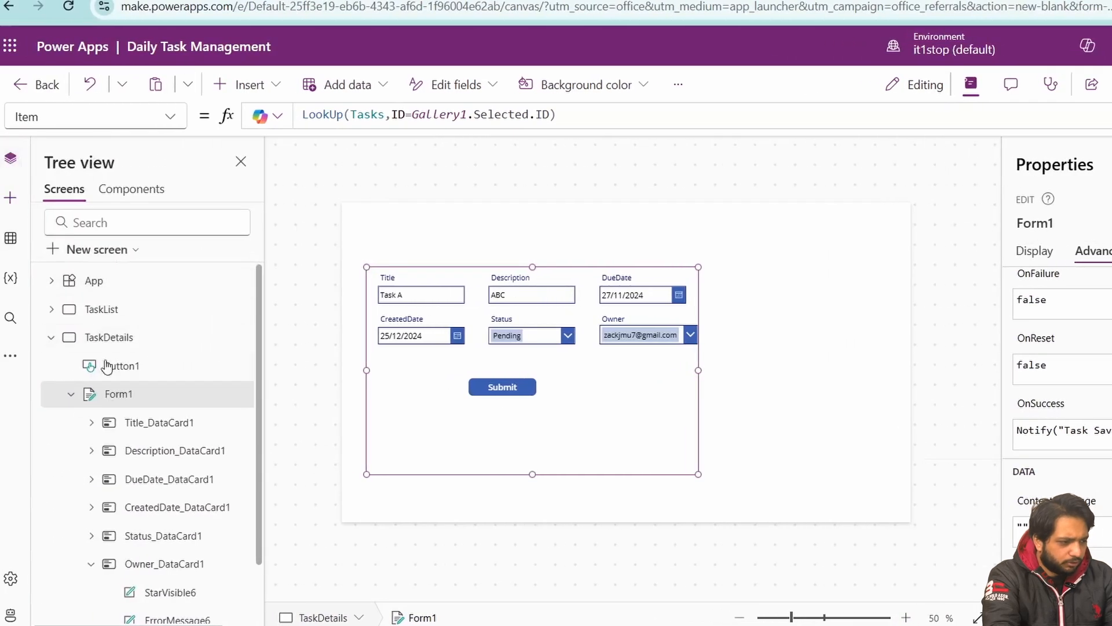
left_click(147, 312)
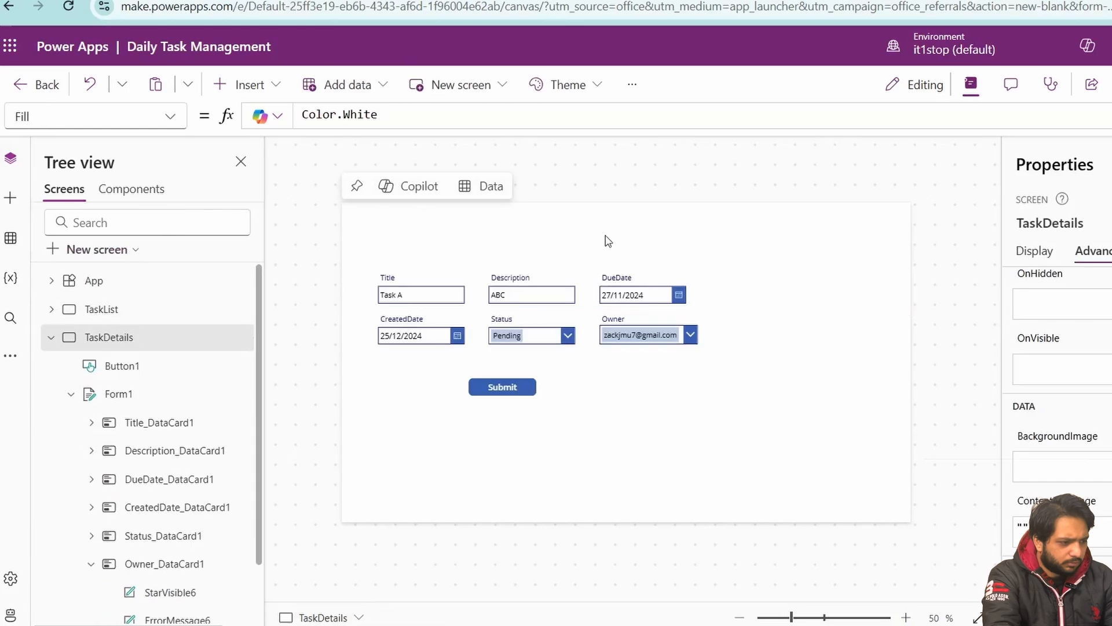
key("ctrl+v")
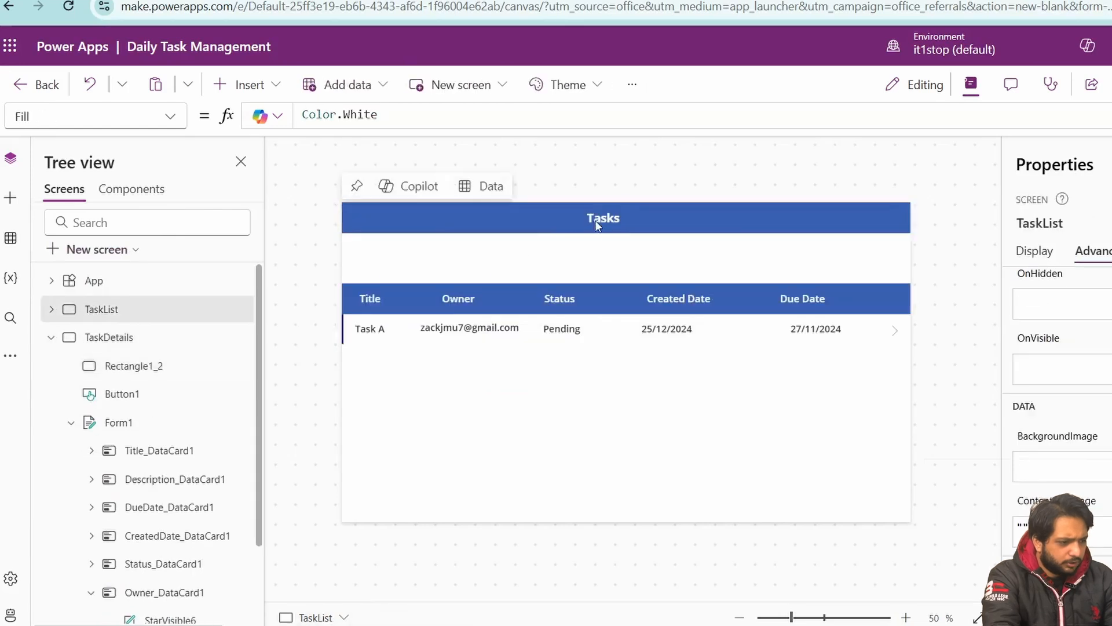
left_click(596, 223)
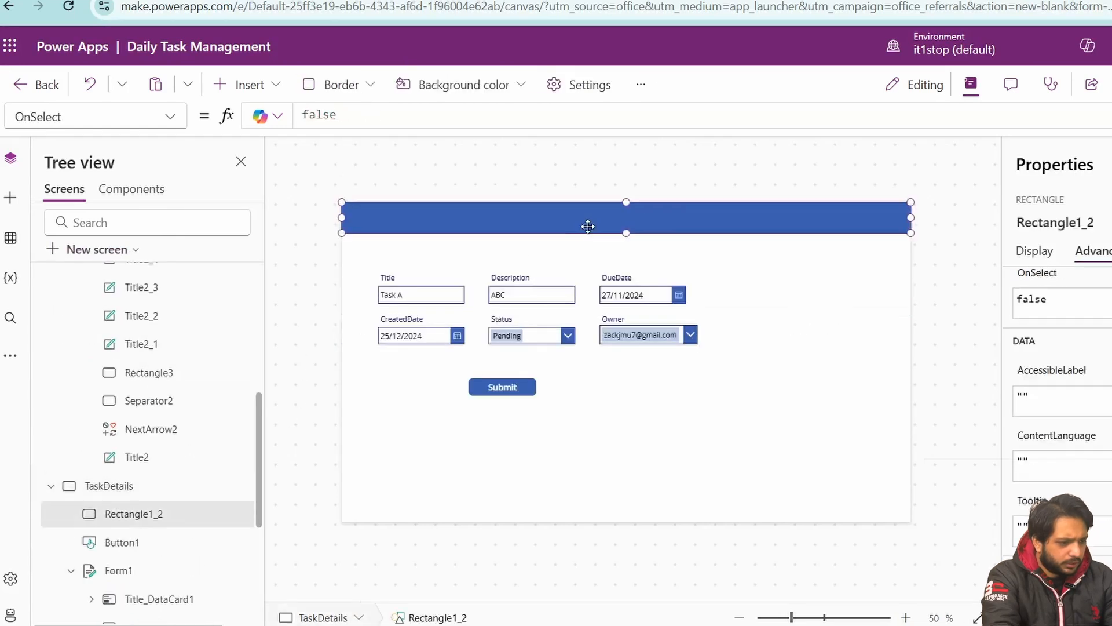
key("ctrl+v")
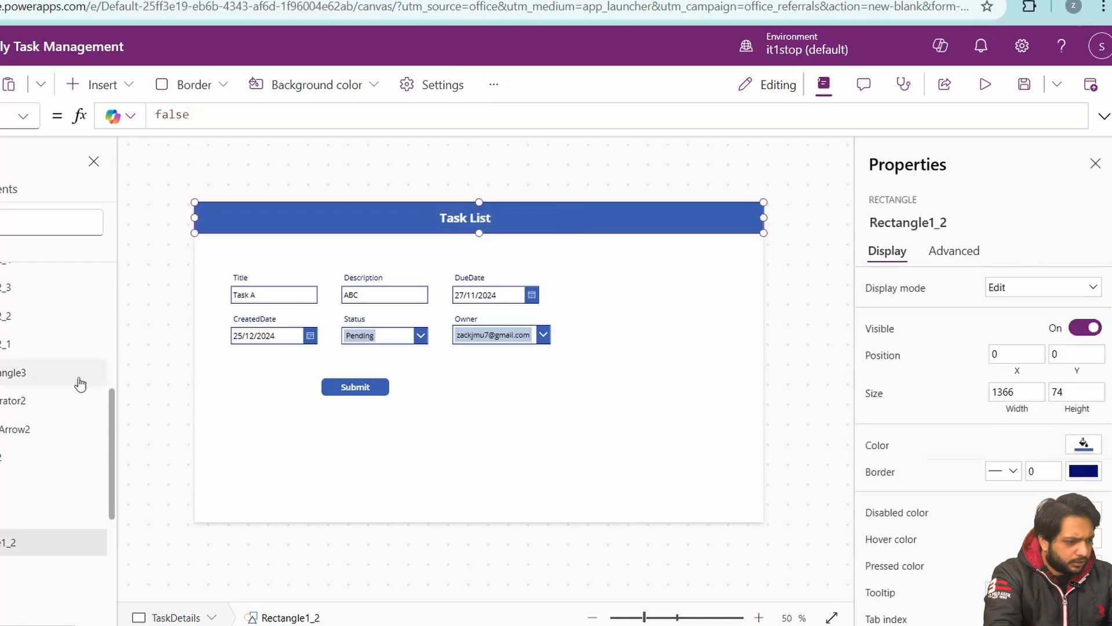
- Insert a Back arrow icon at the left end of the TaskDetails header bar
left_click(127, 224)
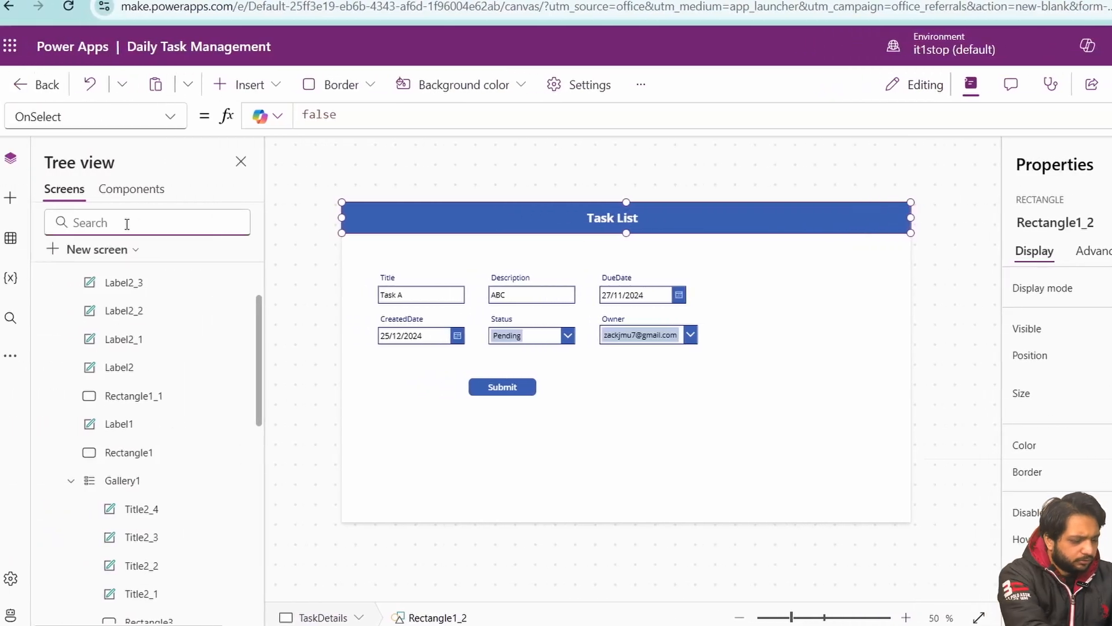
left_click(10, 197)
left_click(105, 192)
type("a")
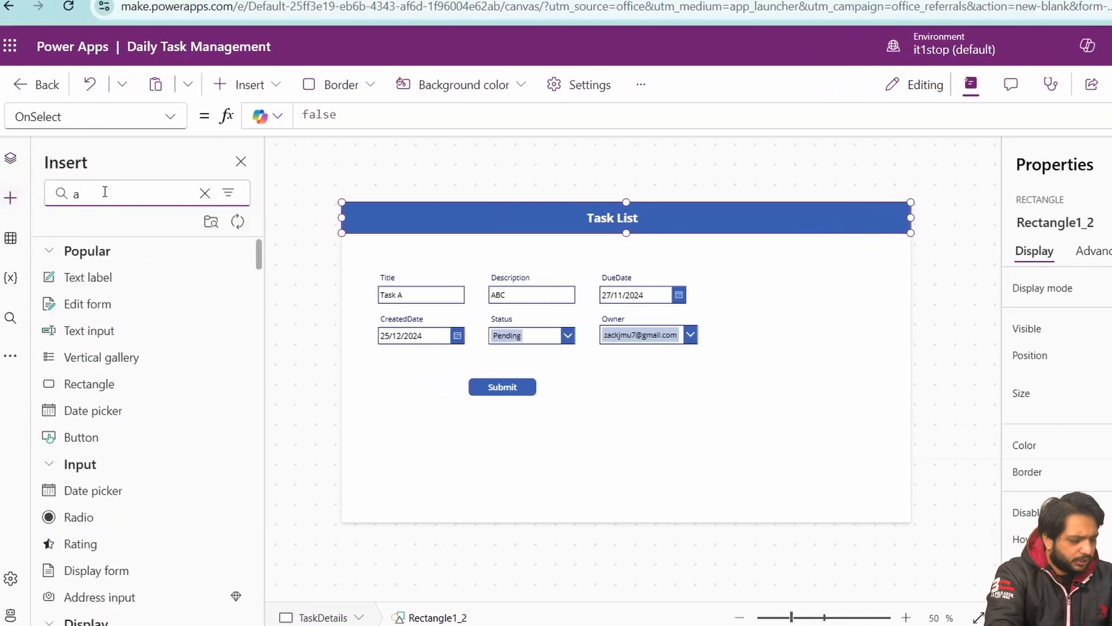
key("BackSpace")
type("bac")
left_click(92, 277)
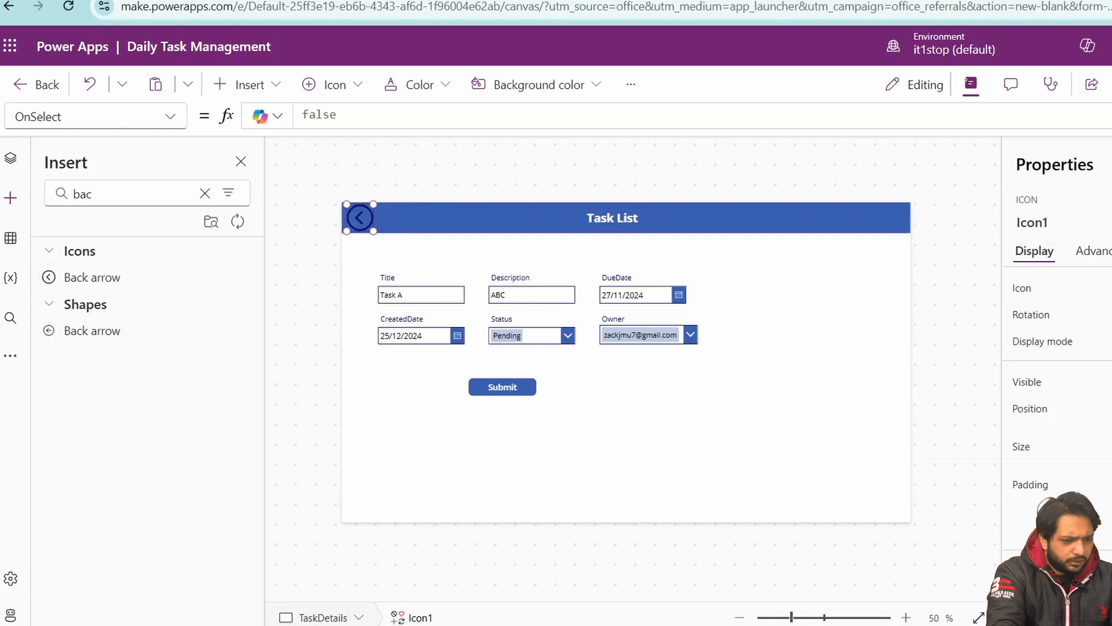
- Set the back arrow icon's OnSelect formula to Navigate(TaskDetails);
left_click(1094, 251)
left_click(1060, 362)
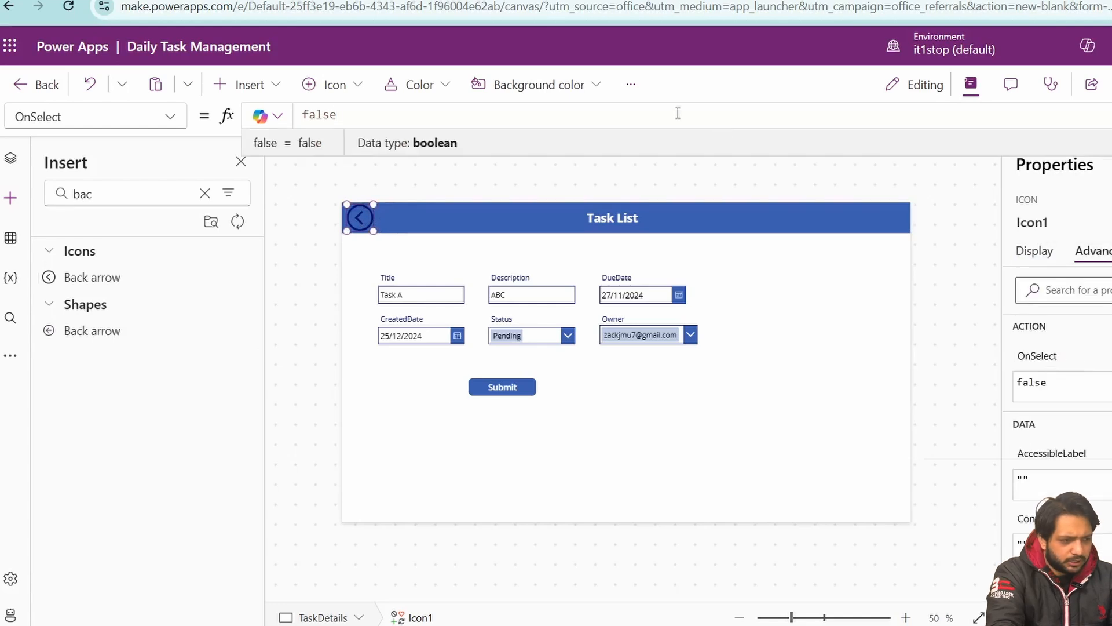
type("Navigate(")
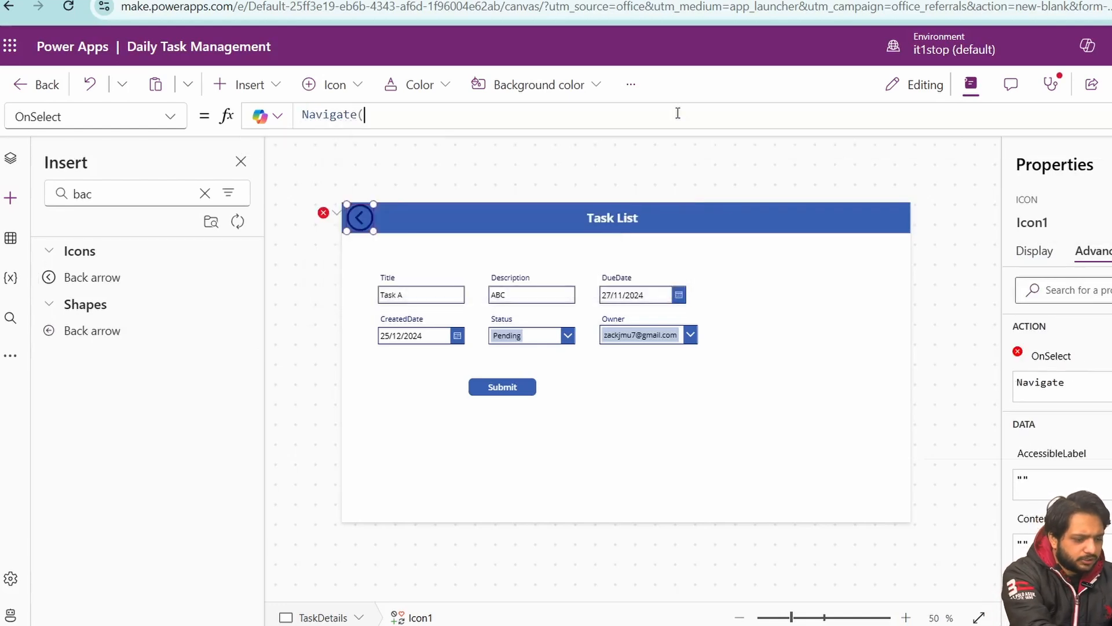
type("TaskDetails);")
- Change the back arrow icon's color to white
left_click(1034, 250)
scroll(1060, 348, "down", 3)
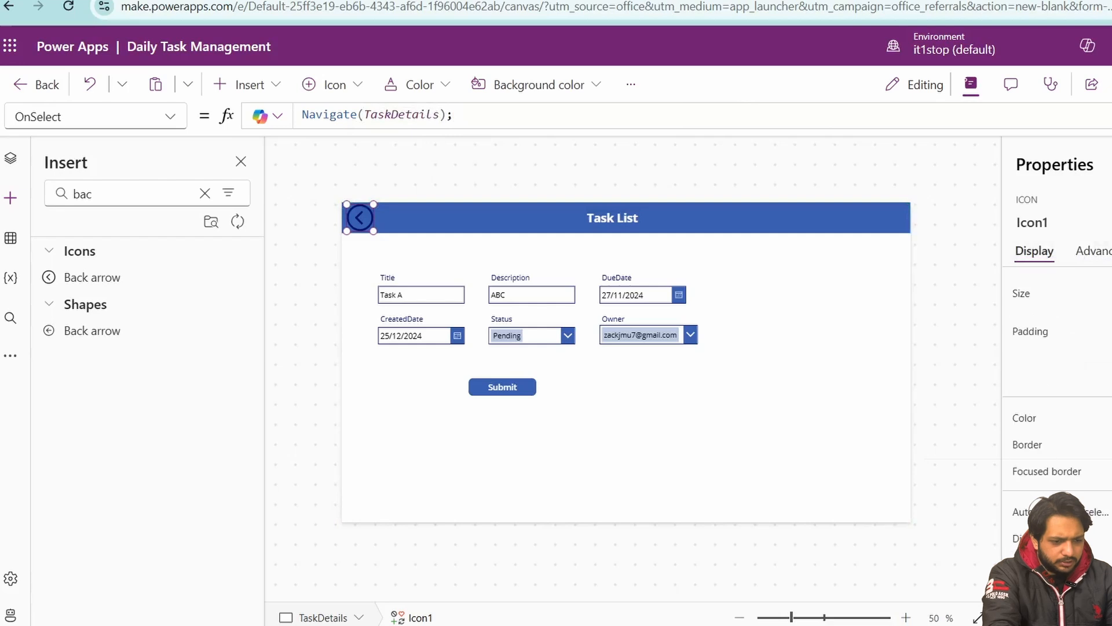
left_click(1043, 432)
left_click(412, 261)
left_click(360, 218)
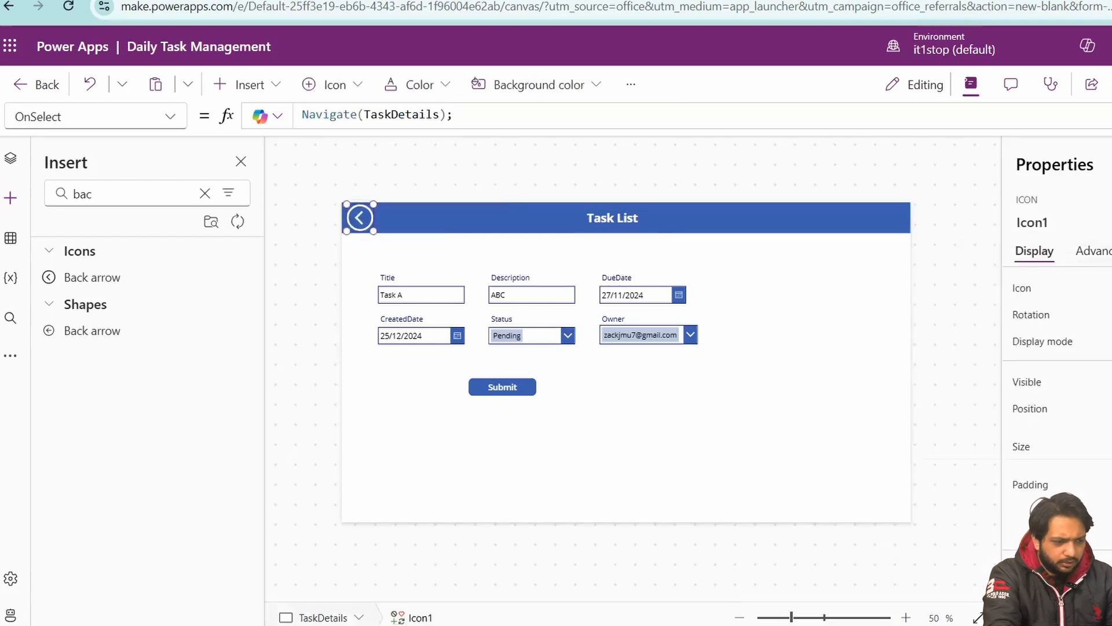
- Replace the target screen in the back arrow's OnSelect Navigate formula with TaskList
left_click(1102, 251)
left_click(1092, 383)
key("ctrl+Delete")
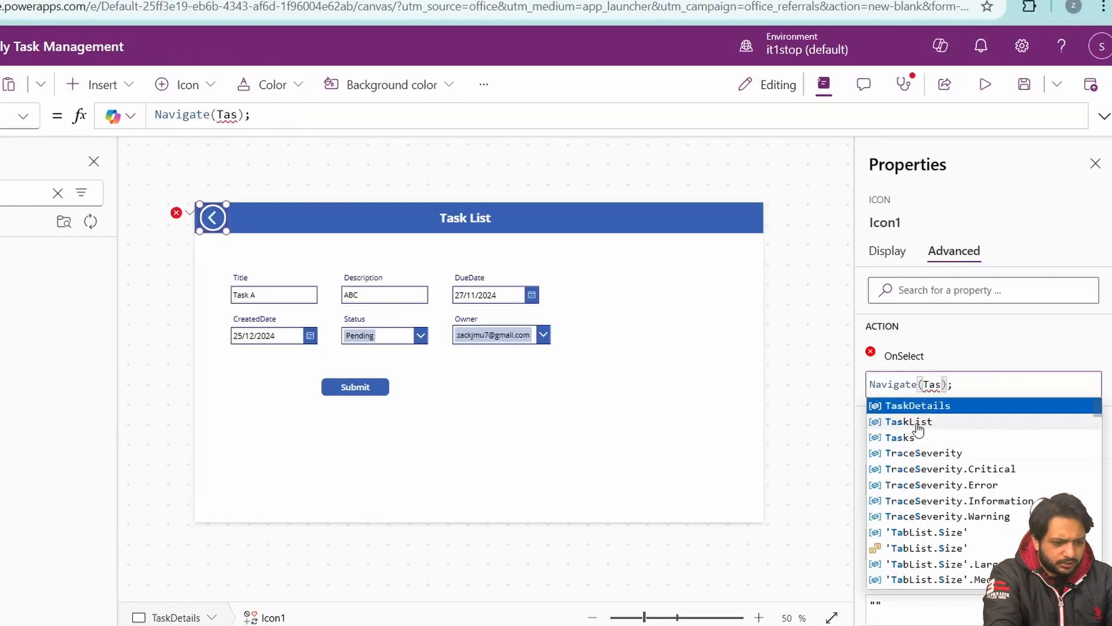
left_click(922, 421)
- Preview the app, test the back arrow on the TaskDetails screen, and close the preview
key("F5")
left_click(75, 145)
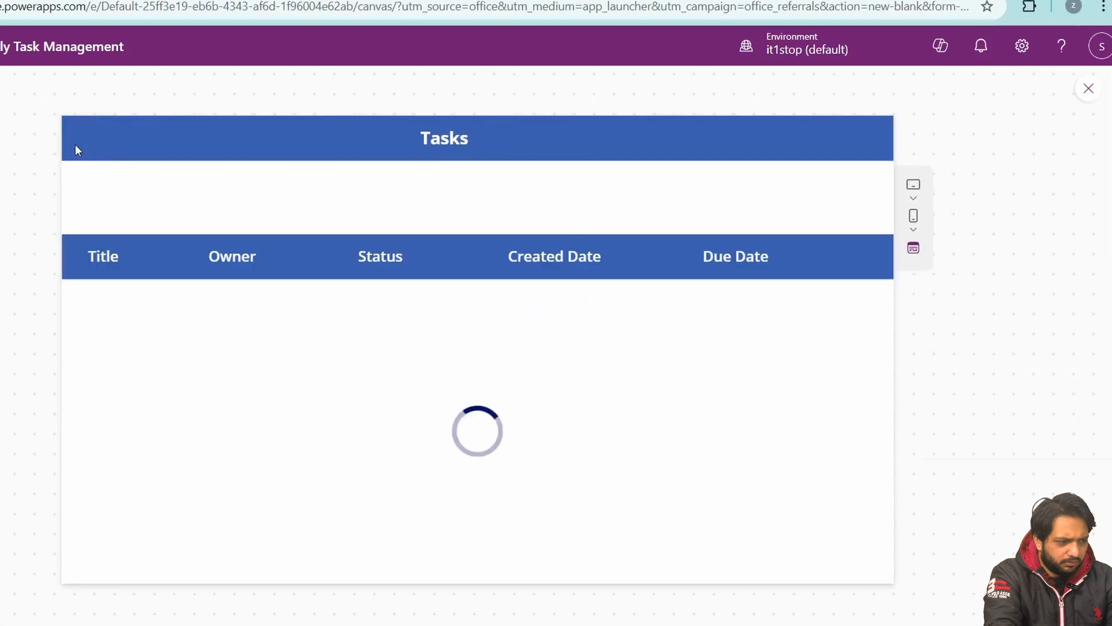
left_click(1089, 90)
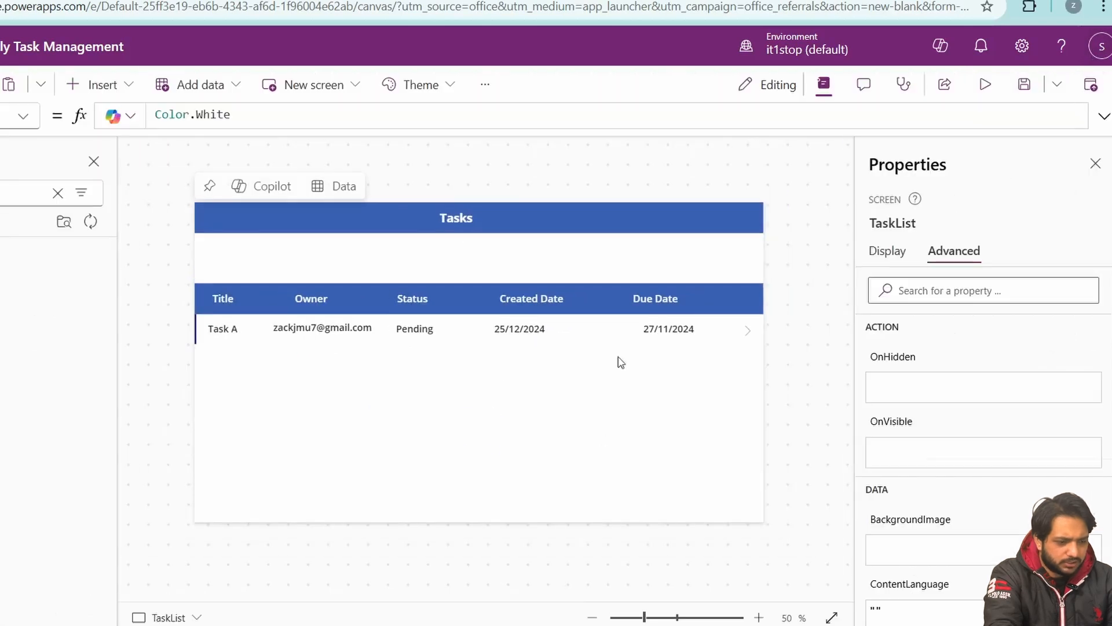
- Insert an Add icon on the TaskList screen, above the right end of the column header bar
left_click(677, 366)
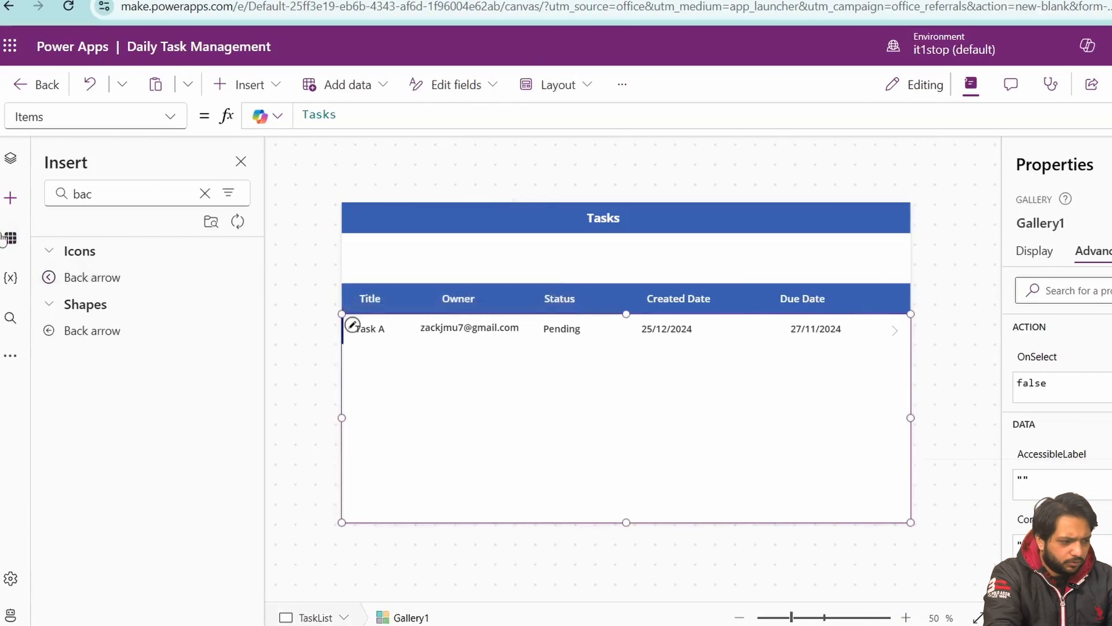
double_click(82, 194)
type("add")
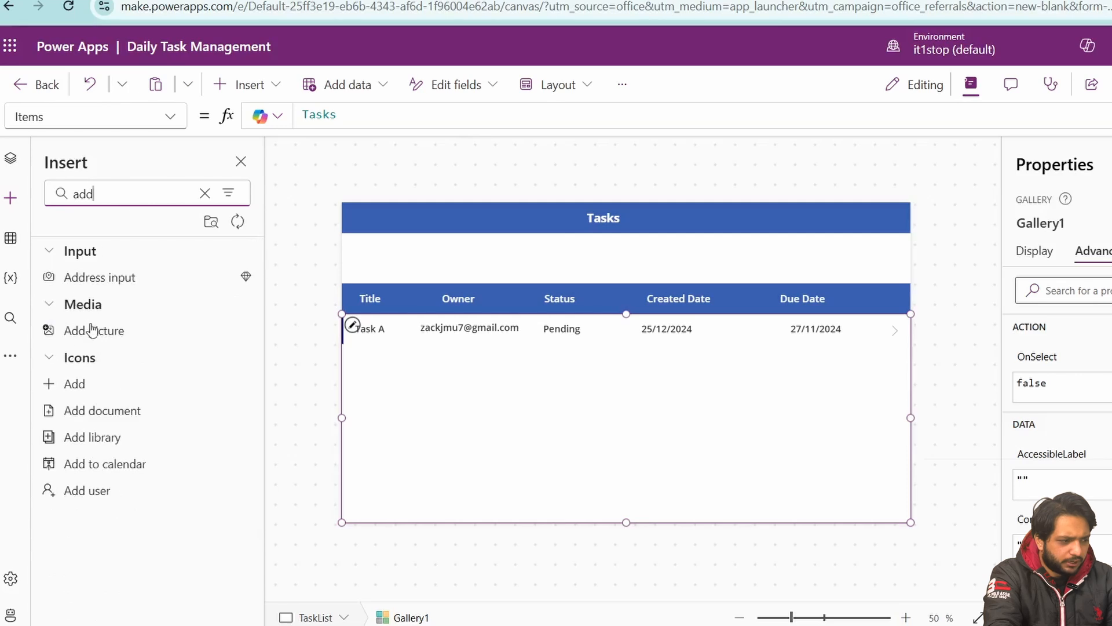
left_click_drag(69, 388, 868, 268)
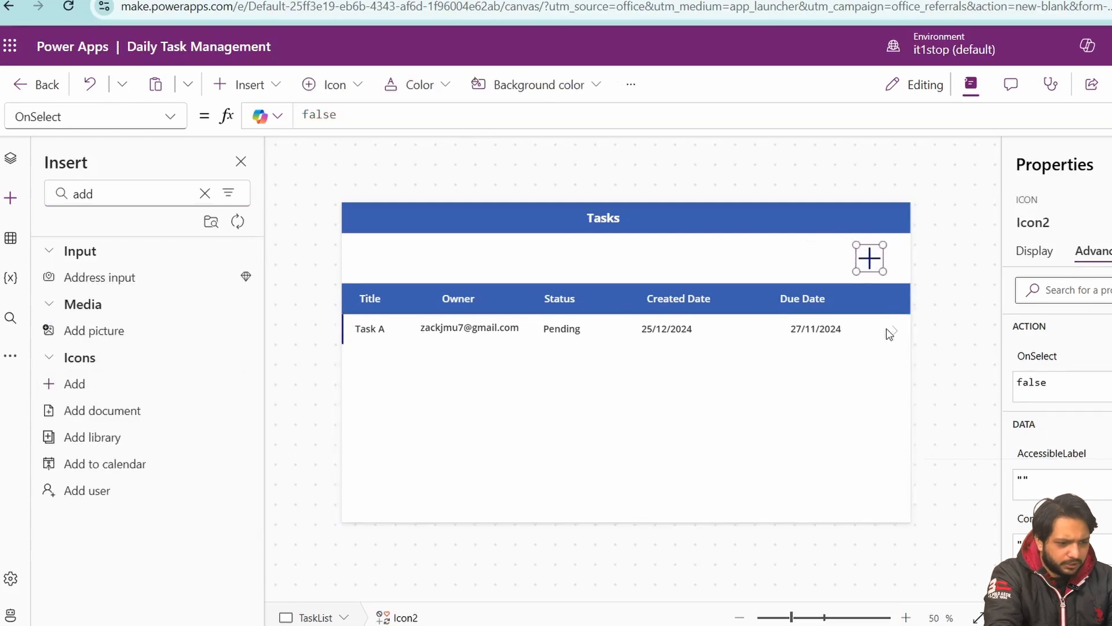
- Replace the Add icon's OnSelect formula with Set(varform,"New")
left_click(1037, 357)
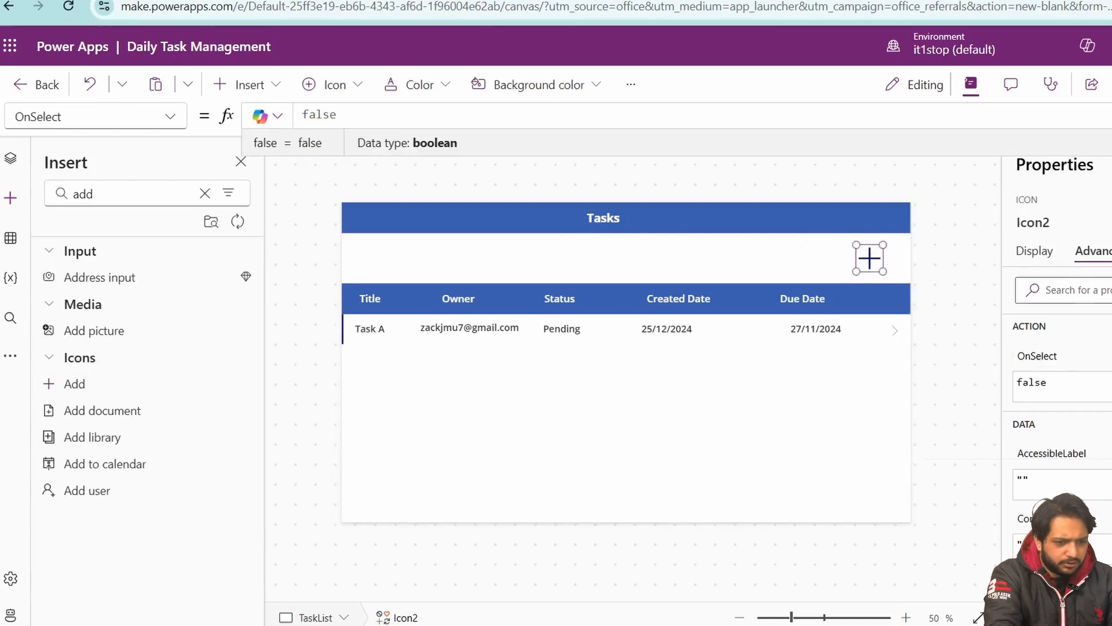
key("ctrl+a")
type("set")
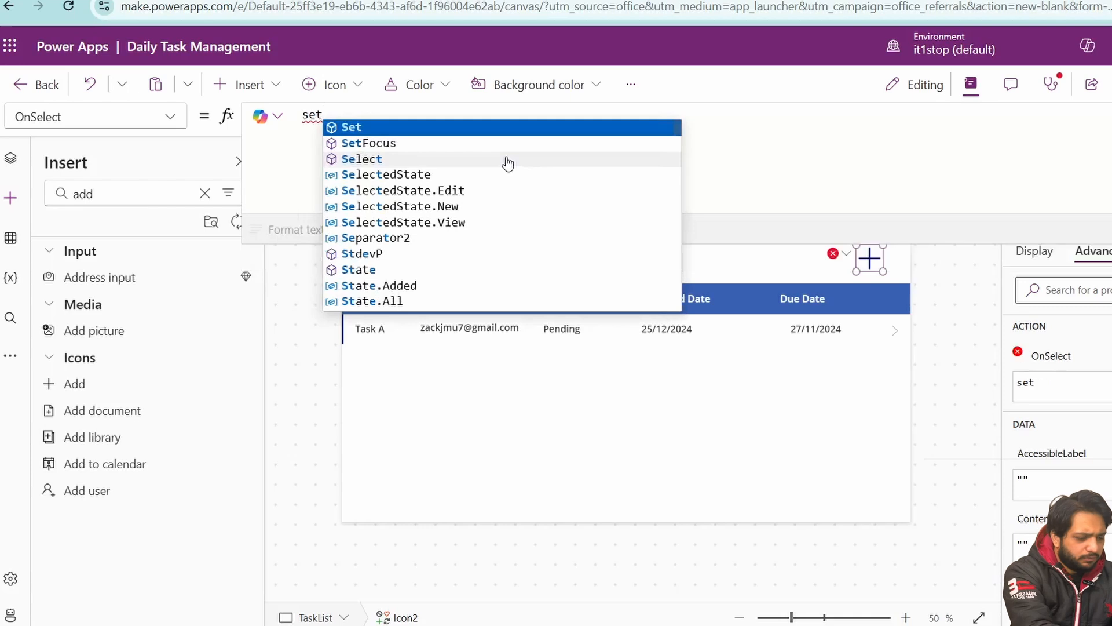
type("(varfor")
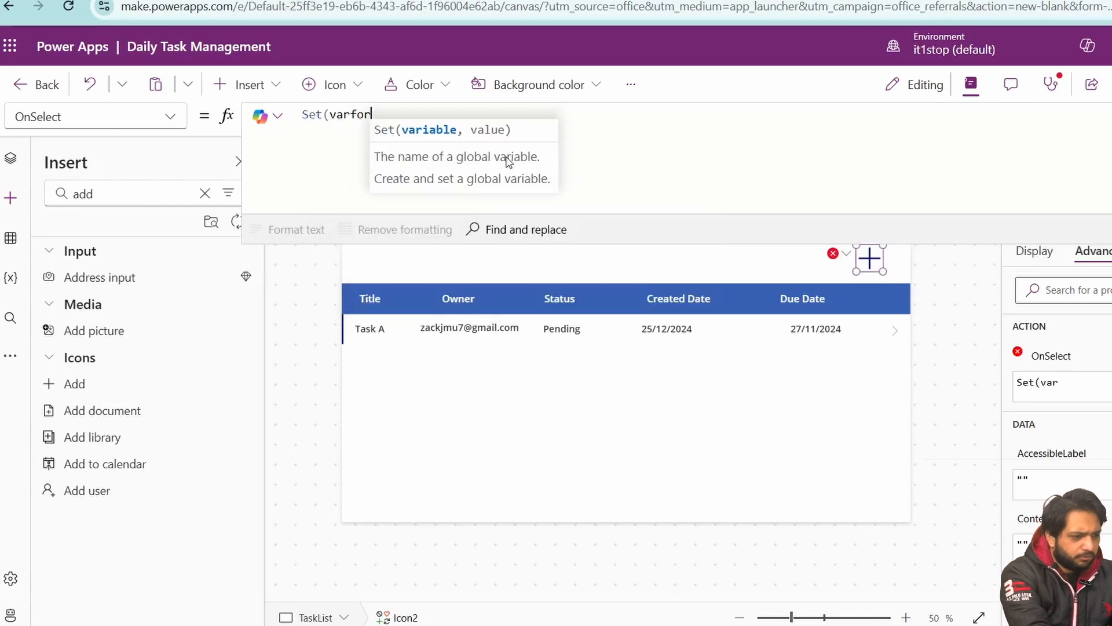
type("m,\"")
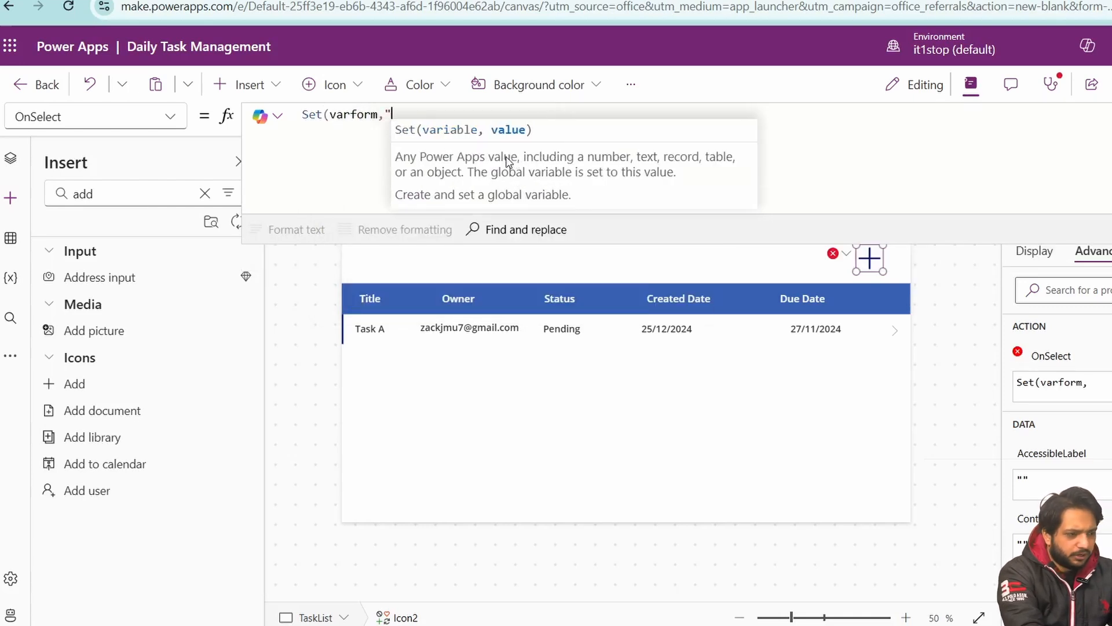
type("New\")")
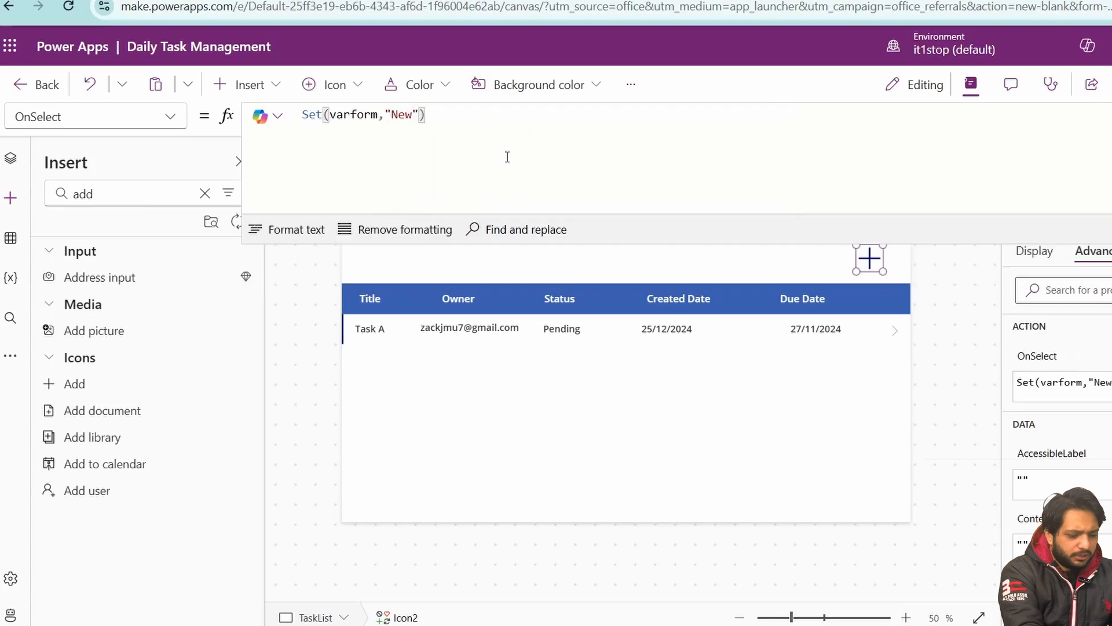
- Append Navigate(TaskDetails); on a new line of the Add icon's OnSelect formula
type(";")
key("shift+Return")
type("Navigate(")
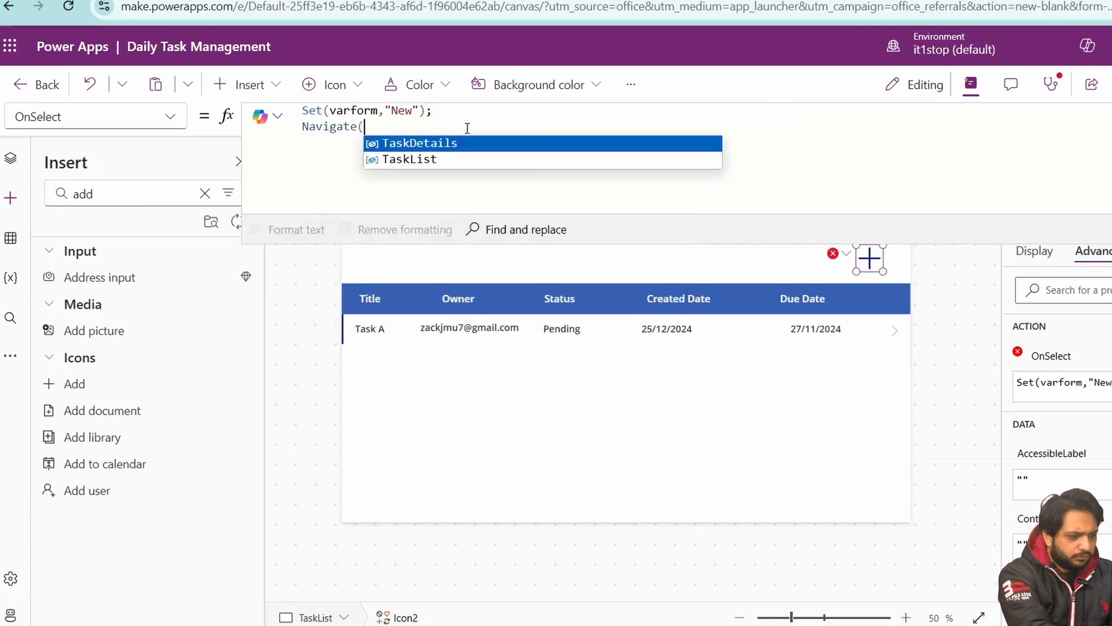
key("Tab")
type(")")
- Copy the Add icon's formula after Select(Parent); in the gallery's next arrow OnSelect, changing the varform value to "Edit"
key("ctrl+a")
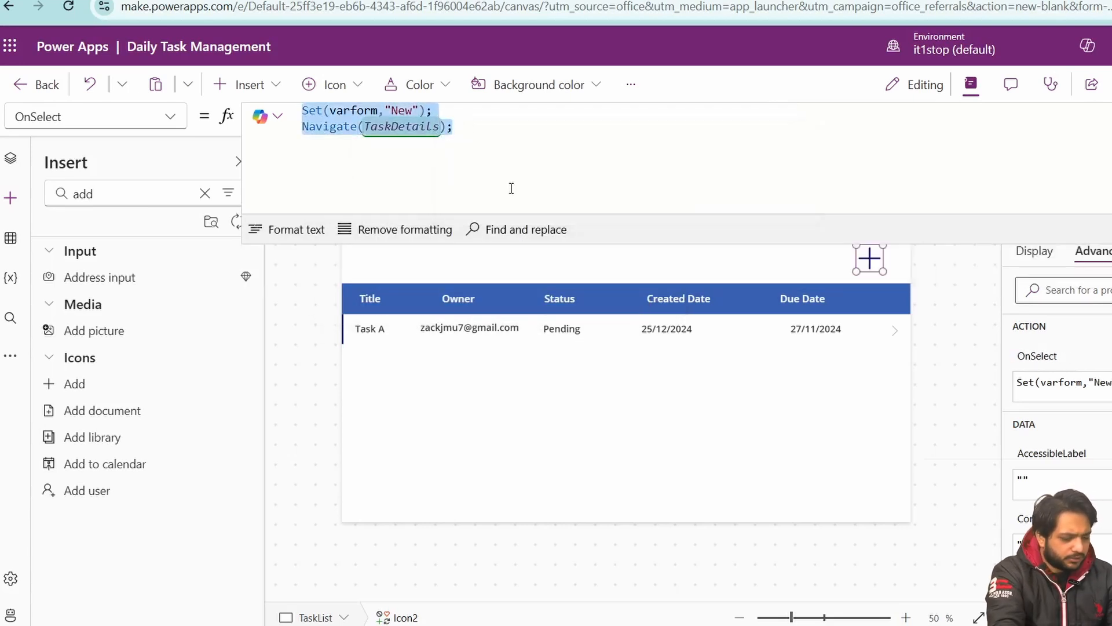
type("c")
key("ctrl+z")
left_click(895, 330)
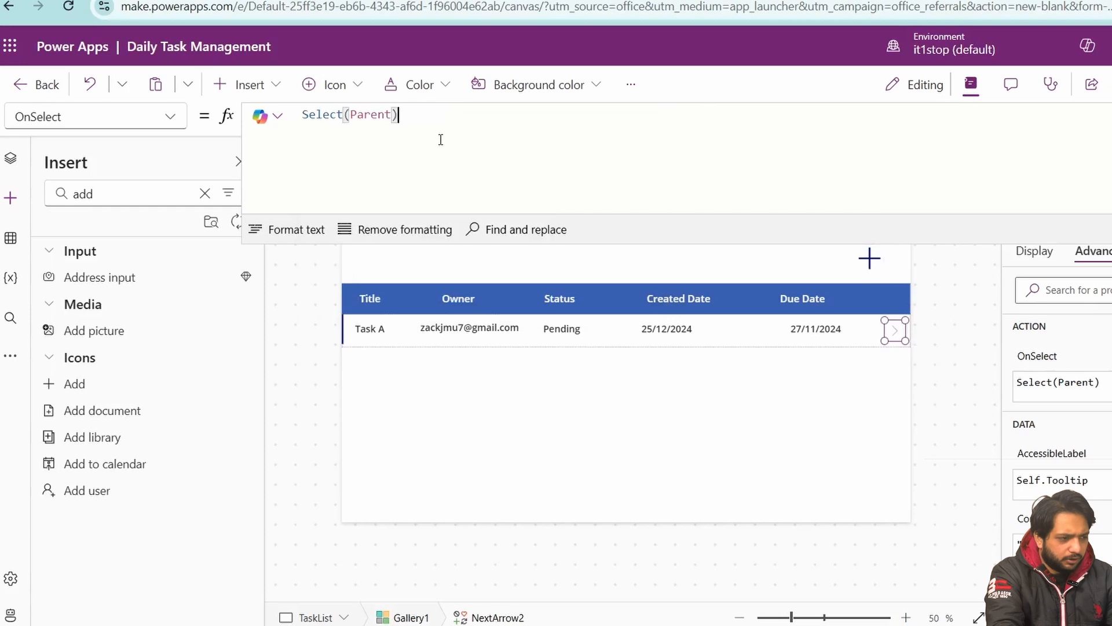
type("; Set(varform,\"New\"); Navigate(TaskDetails);")
type("Ed")
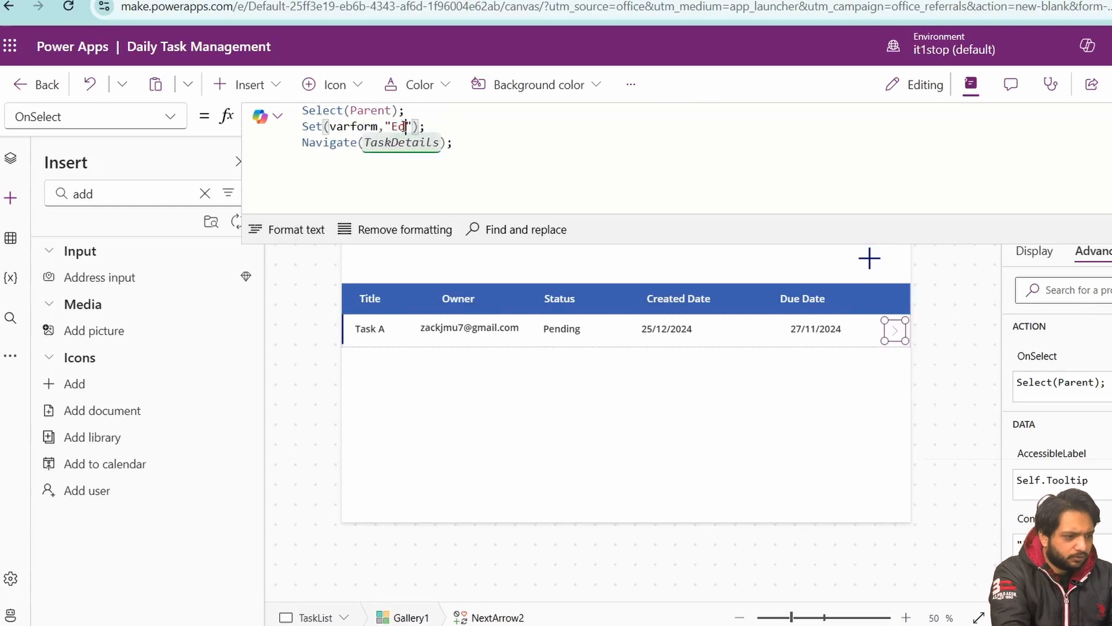
type("it")
- Wrap the DefaultMode of Form1 on TaskDetails in an If that returns FormMode.Edit when varform="Edit"
right_click(21, 241)
left_click(10, 165)
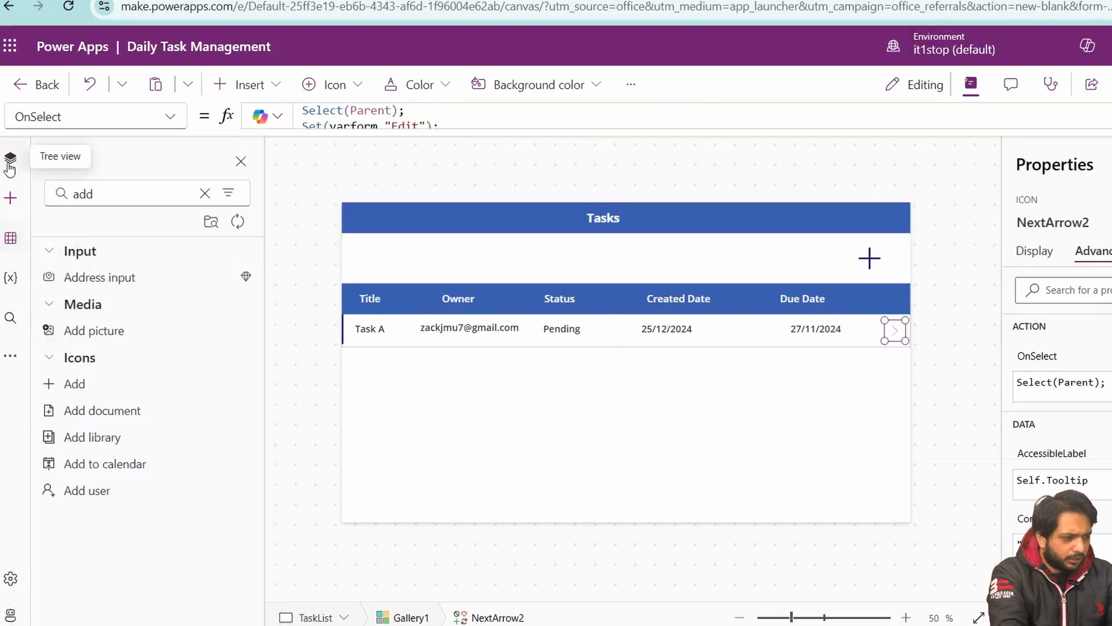
left_click(51, 309)
left_click(109, 337)
left_click(119, 478)
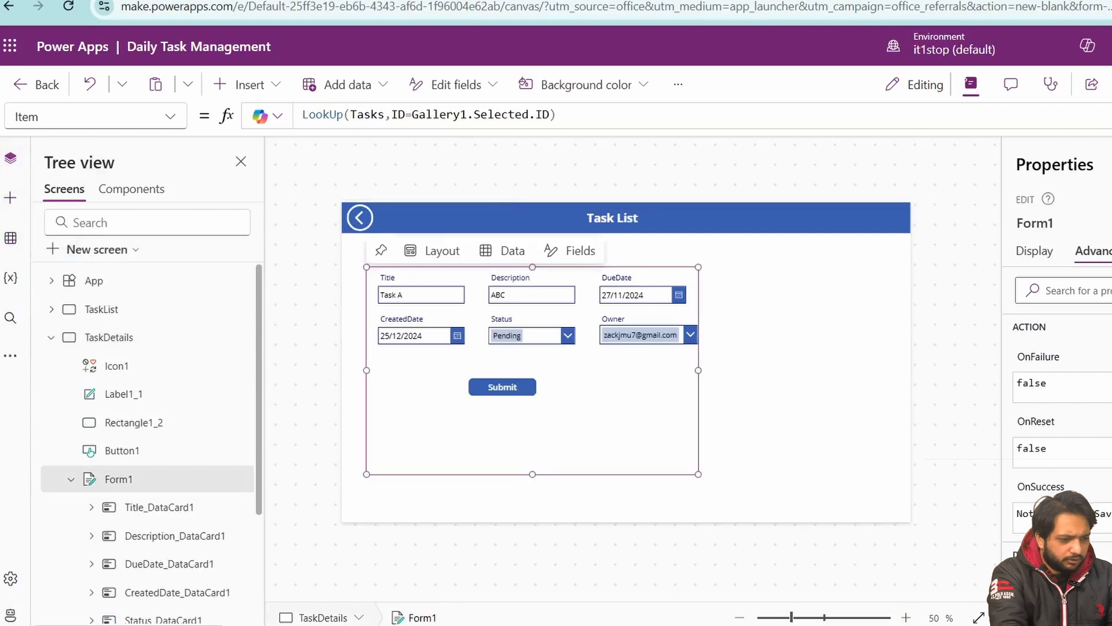
scroll(1063, 474, "down", 5)
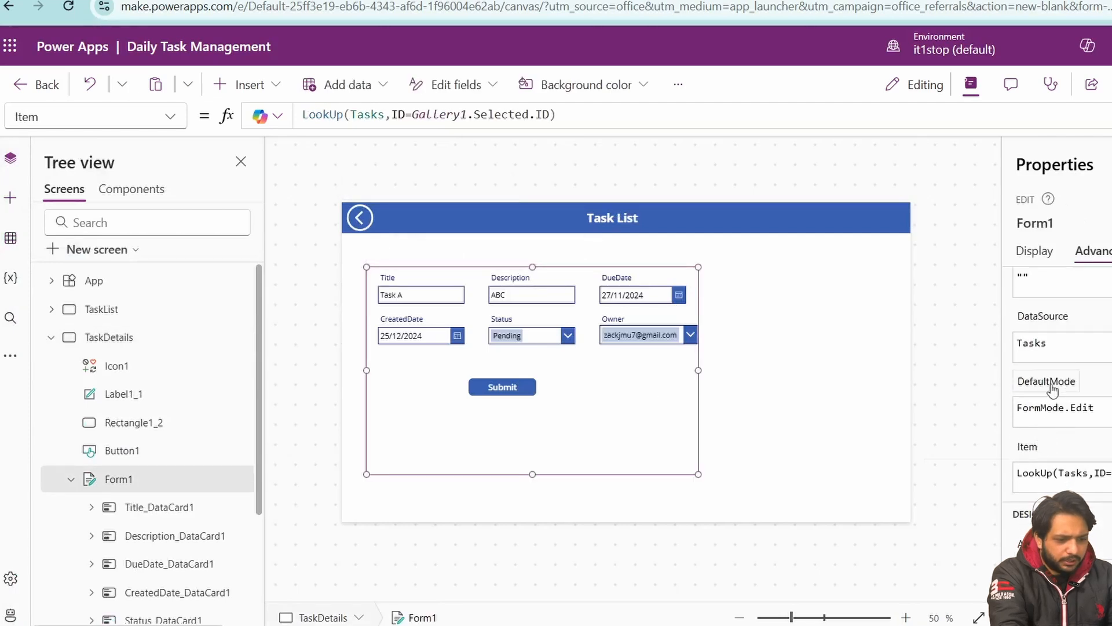
left_click(1054, 389)
left_click(377, 114)
left_click(310, 114)
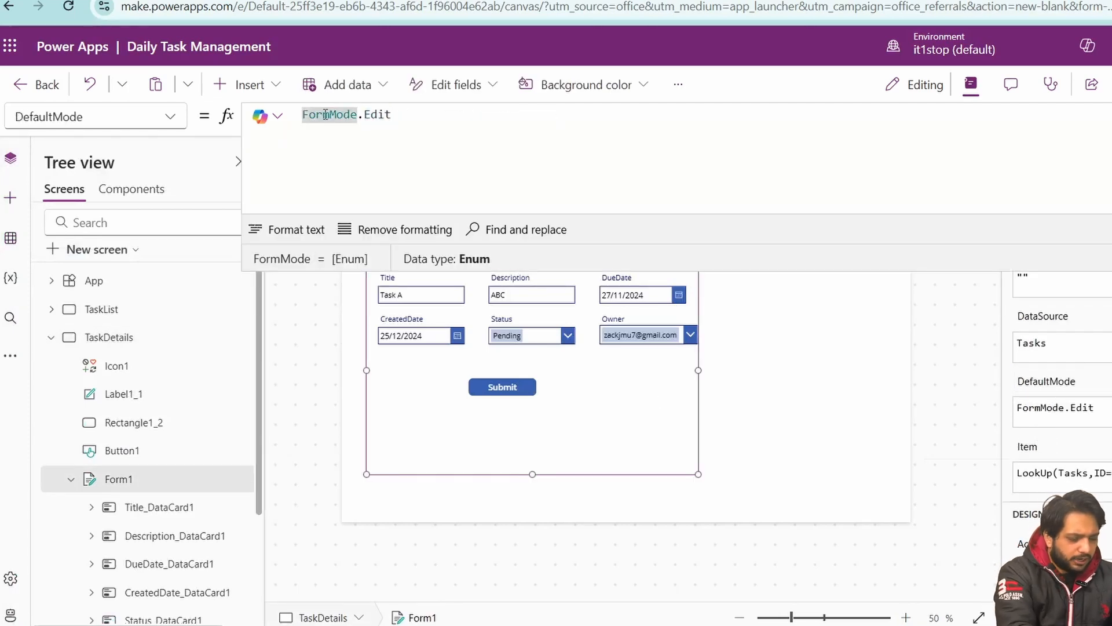
type("(")
key("Left")
type("IF")
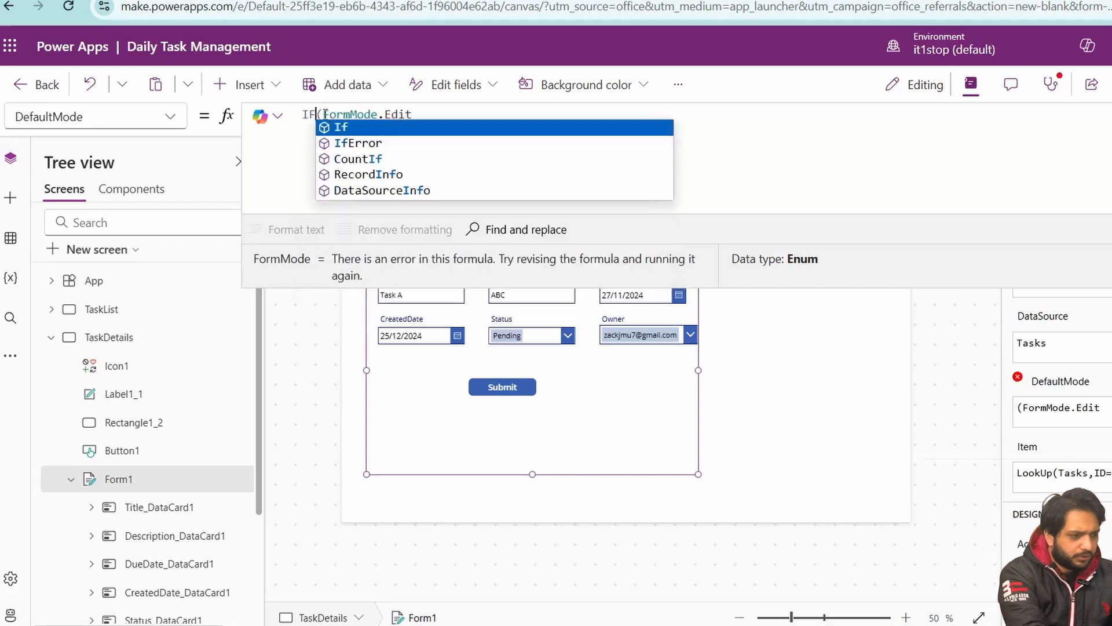
key("Right")
key("Escape")
type(",")
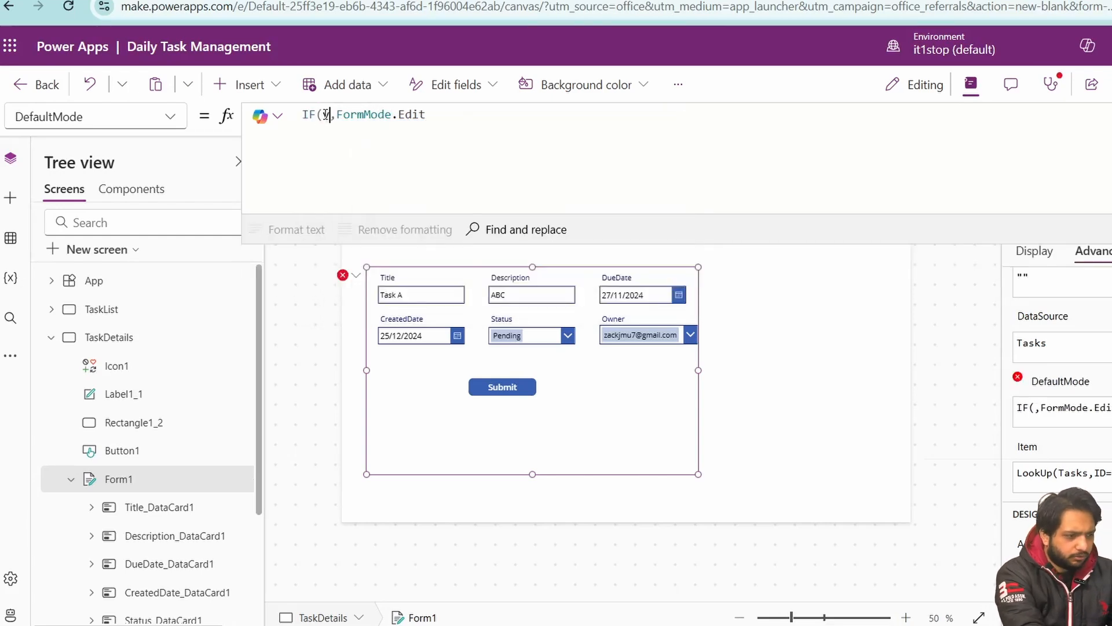
key("Left")
type("va")
key("Tab")
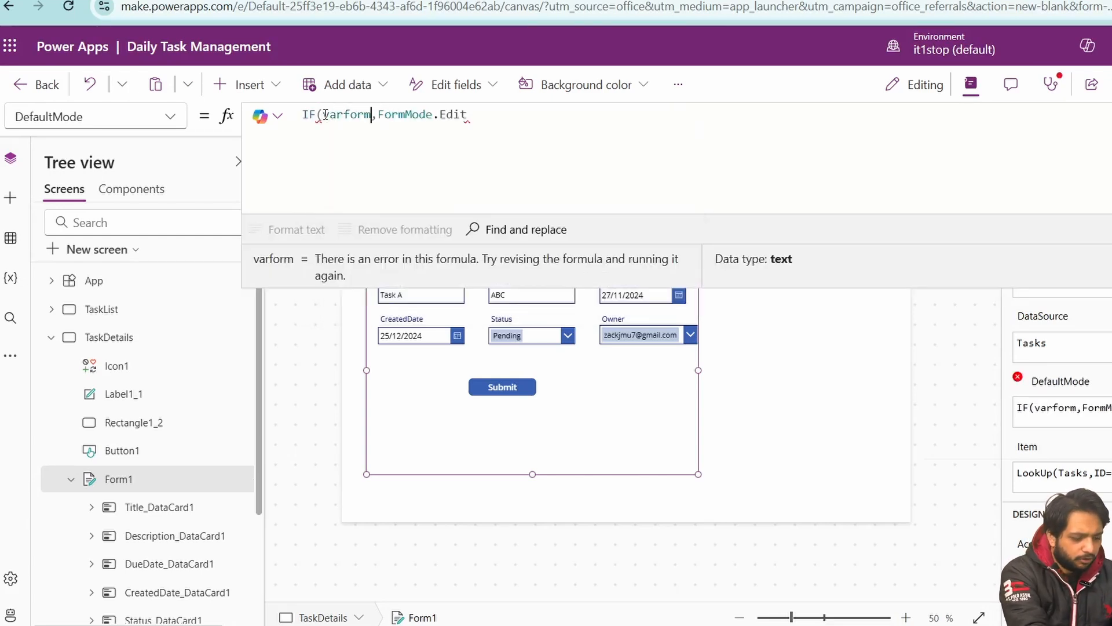
type("=\"Edit\"")
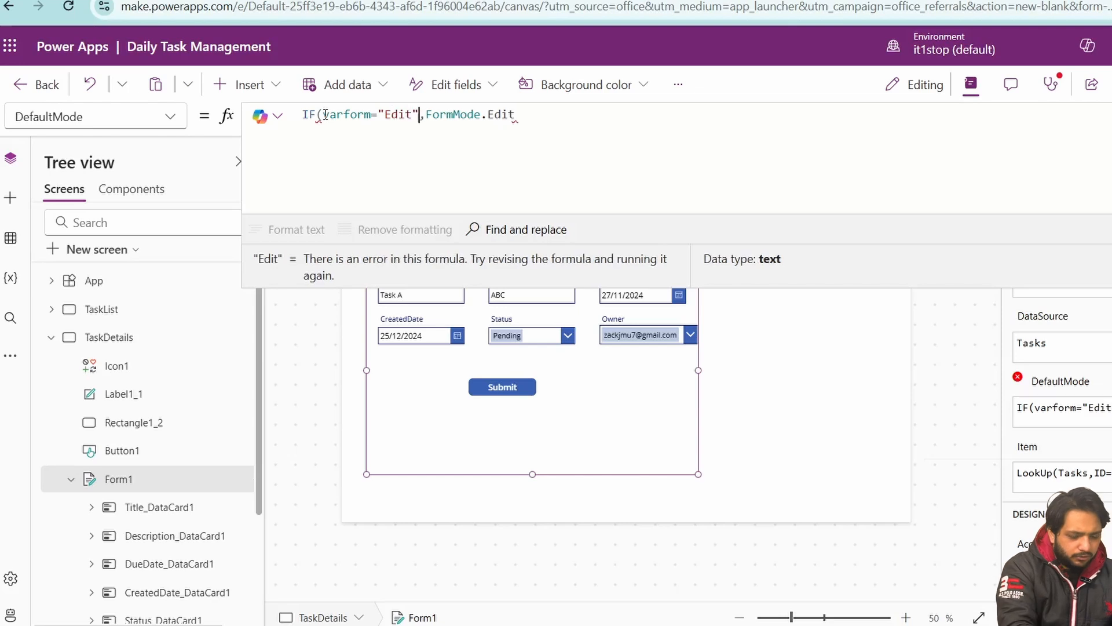
- Complete Form1's DefaultMode If formula with the condition varform="New" returning FormMode.New
type(",va")
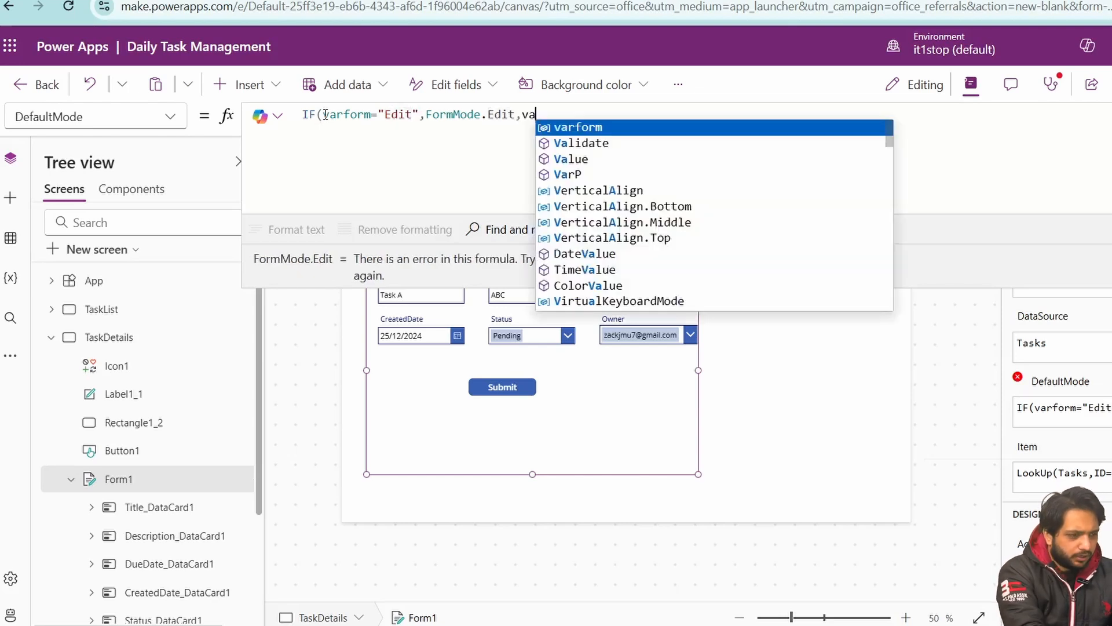
key("Tab")
type("=")
type("\"New\"")
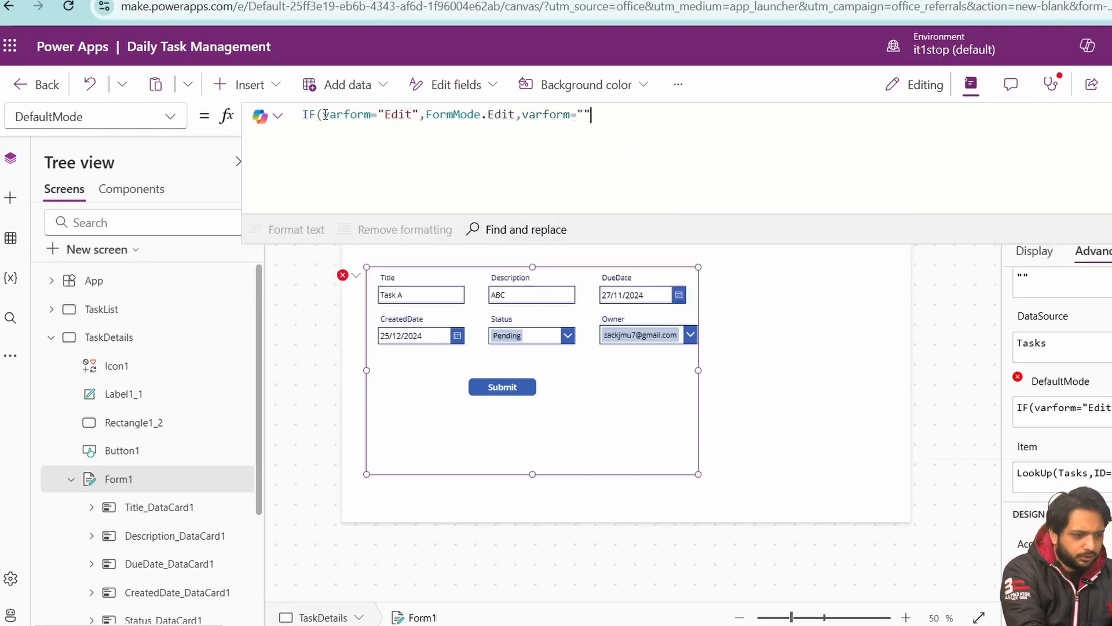
type(",formmo")
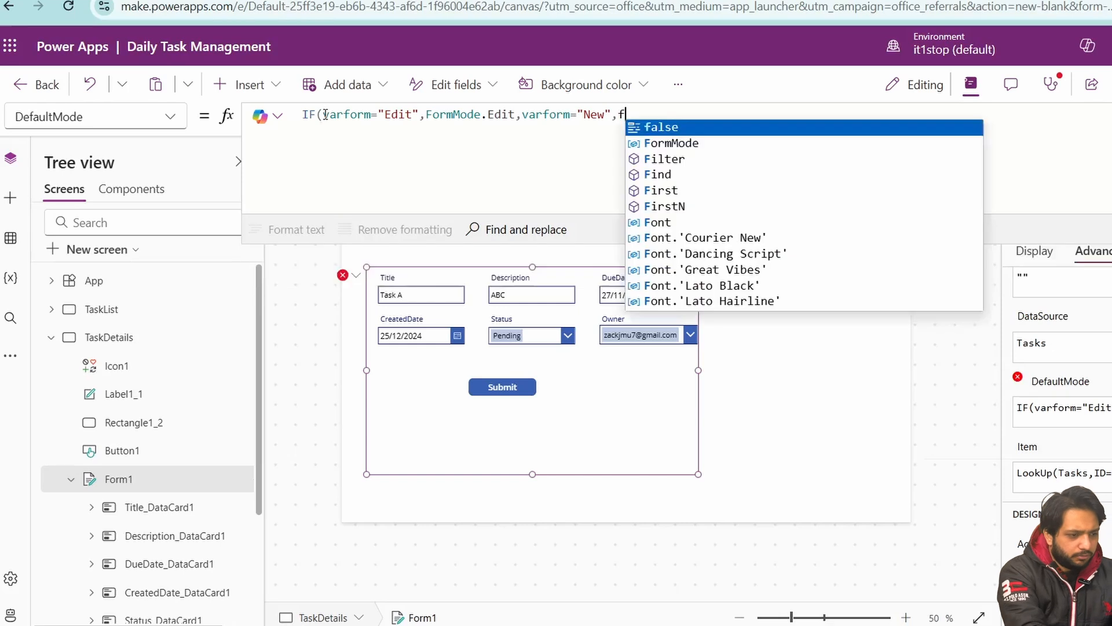
key("Down")
key("Down")
key("Tab")
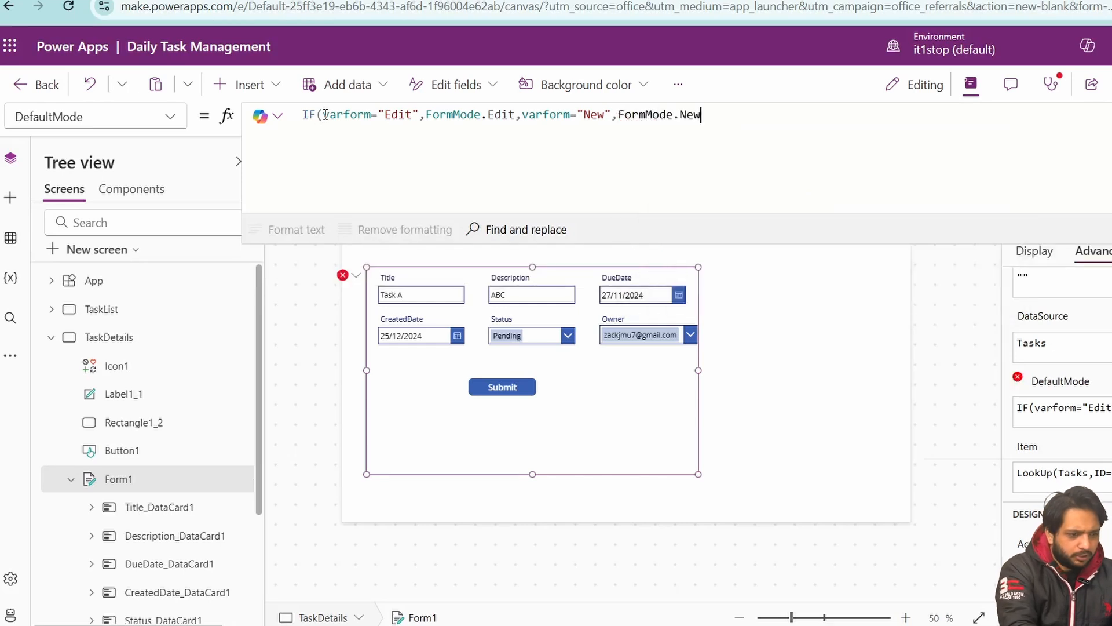
type(")")
left_click(316, 115)
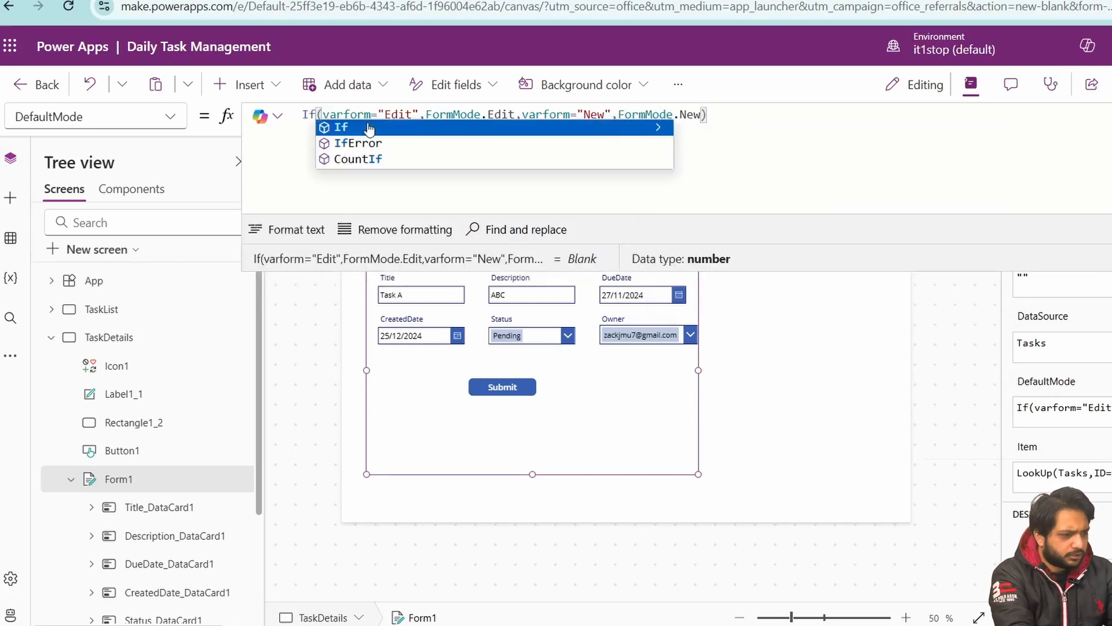
left_click(369, 128)
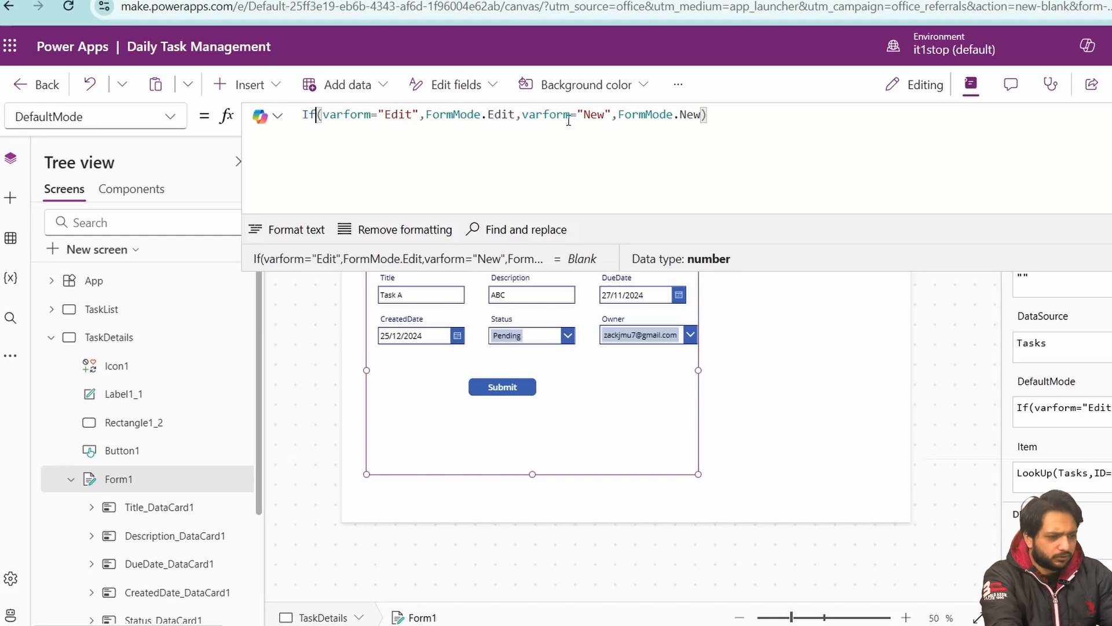
- Preview the app, go back to the task list, and open Task A with its row arrow
key("F5")
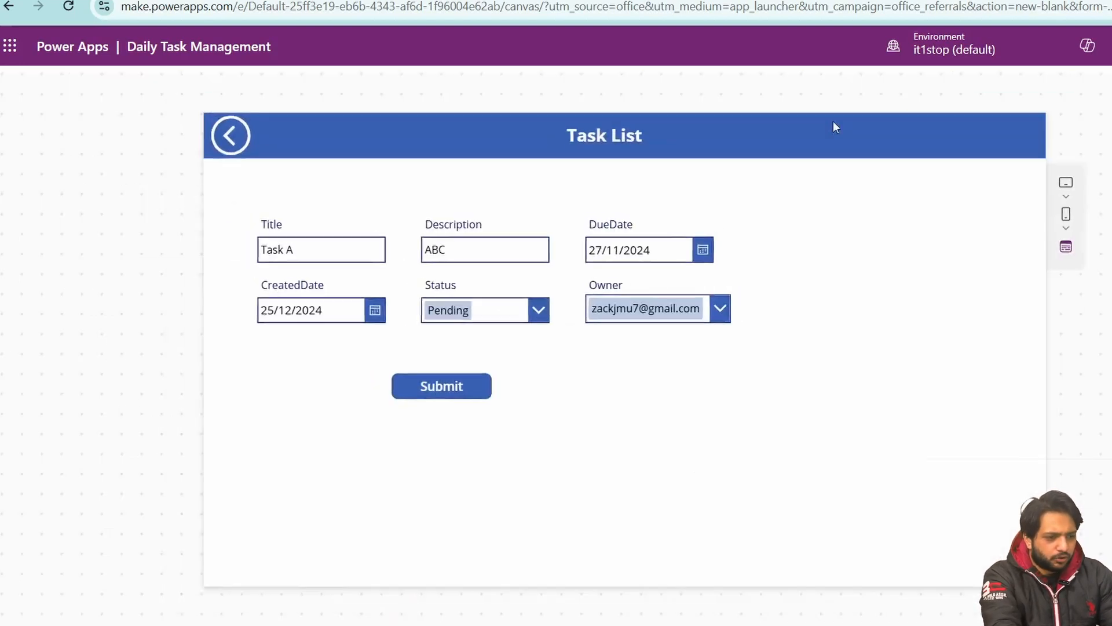
left_click(235, 139)
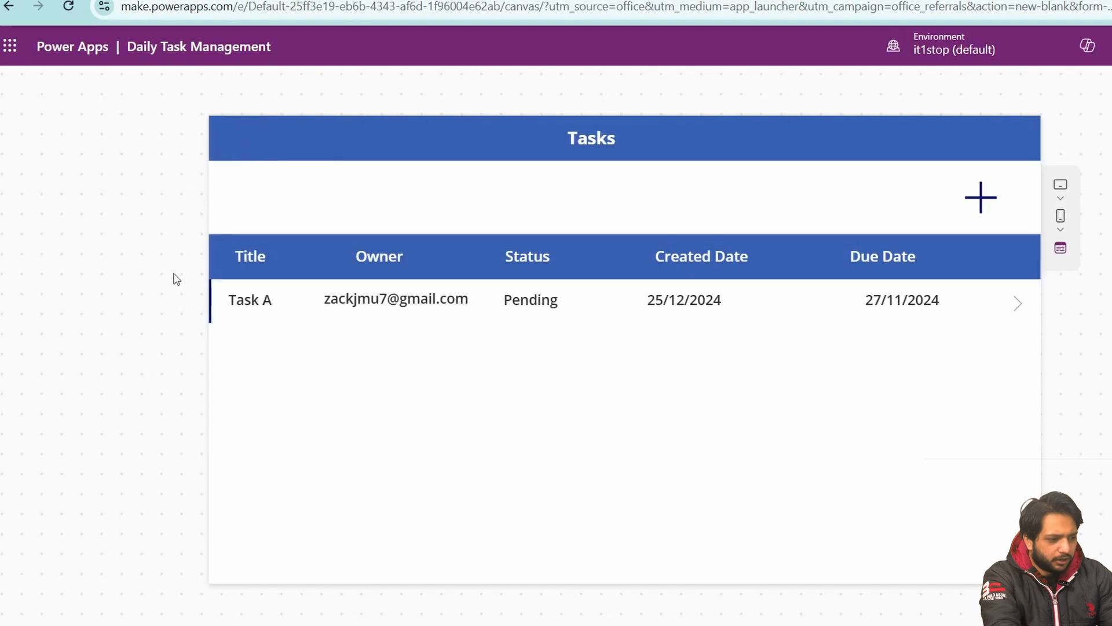
left_click(1023, 303)
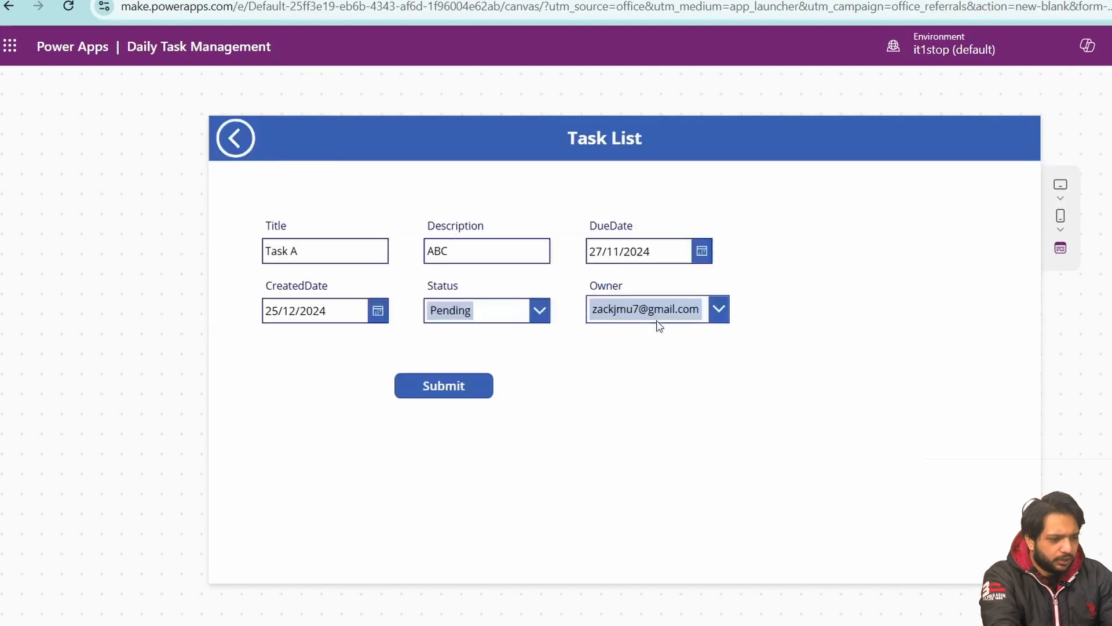
- Set Task A's CreatedDate to 24/12/2024 and submit the form
left_click(378, 311)
left_click(339, 504)
left_click(385, 560)
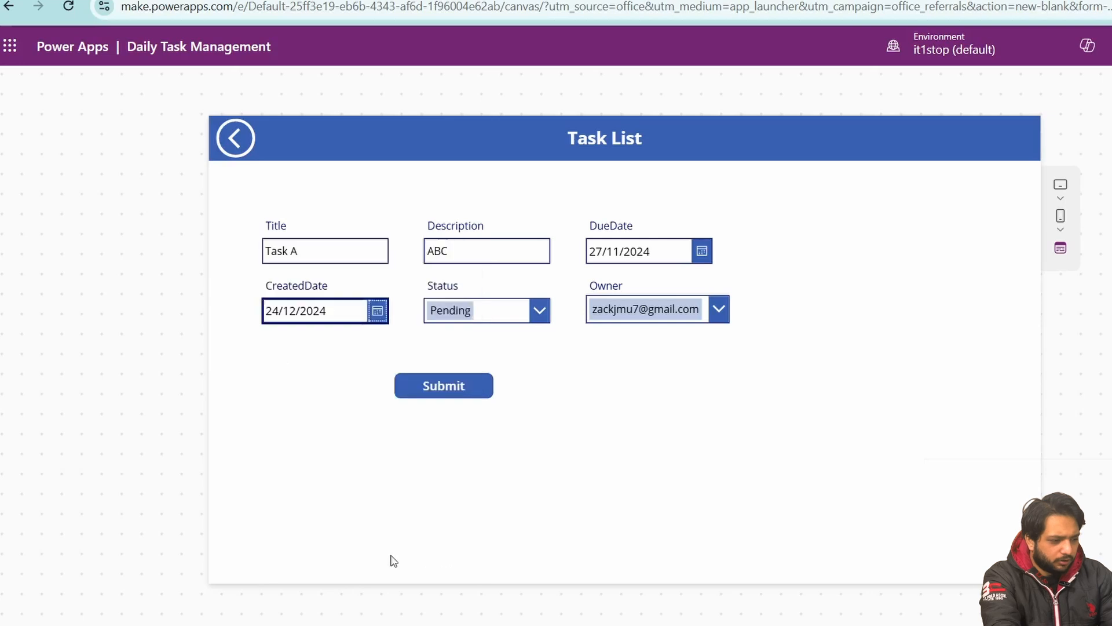
left_click(430, 400)
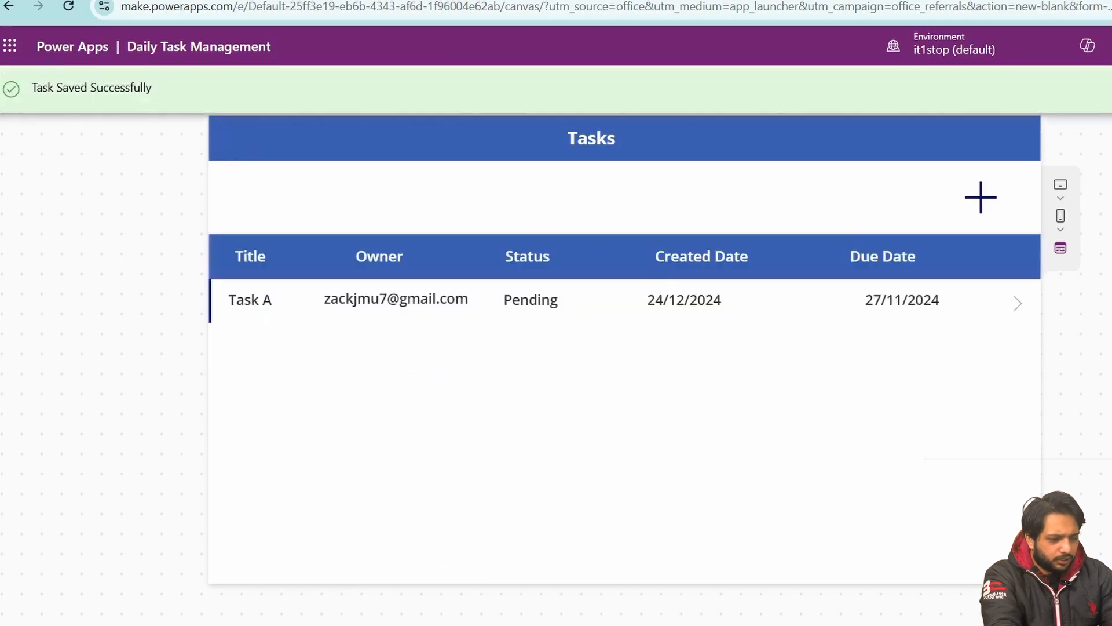
- Start a new task titled Task ABC with the description ABCDE and the due date 26/12/2024
left_click(985, 199)
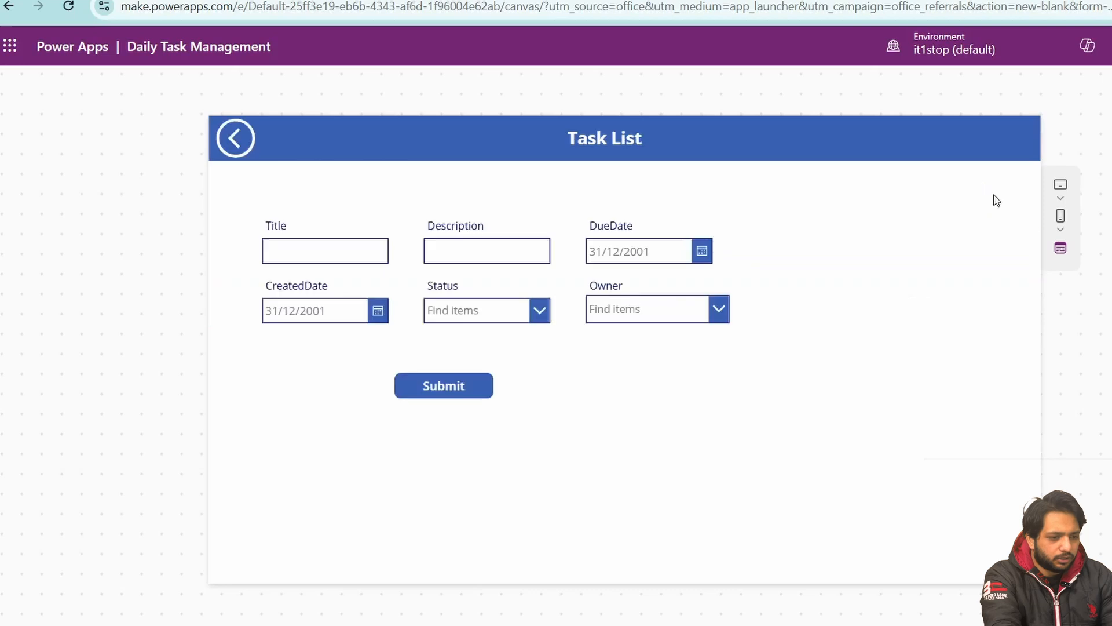
left_click(342, 245)
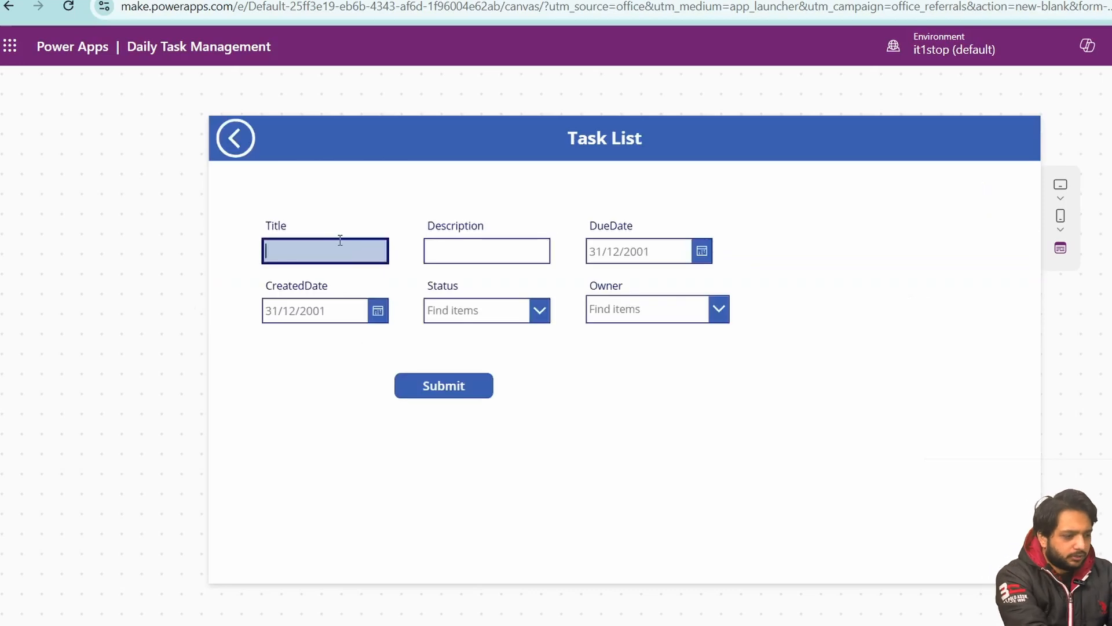
left_click(462, 261)
type("ABCDE")
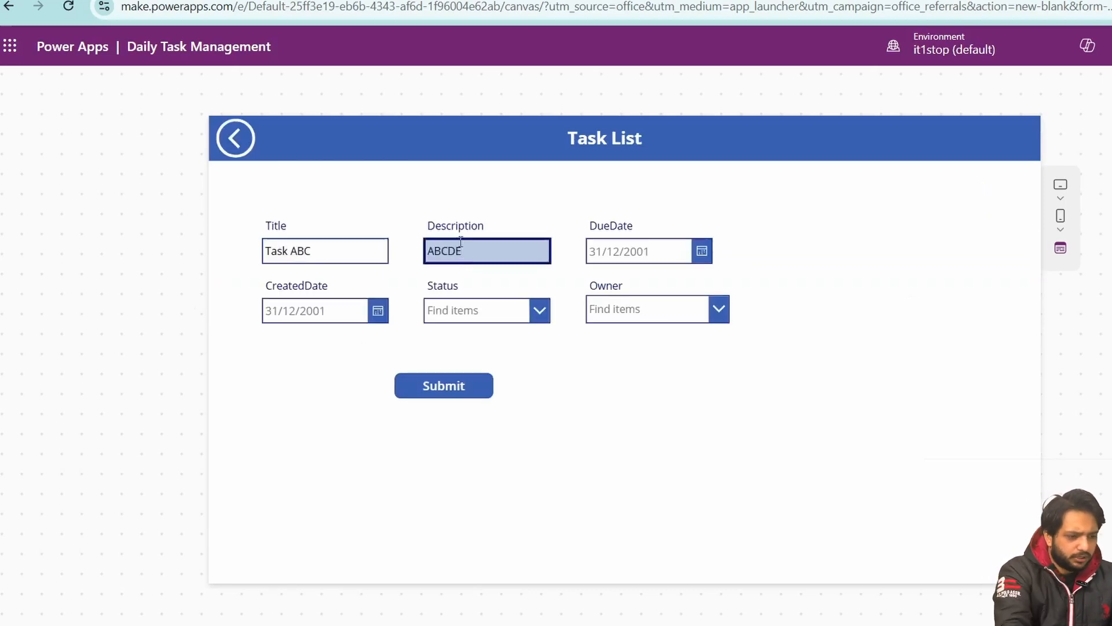
left_click(683, 248)
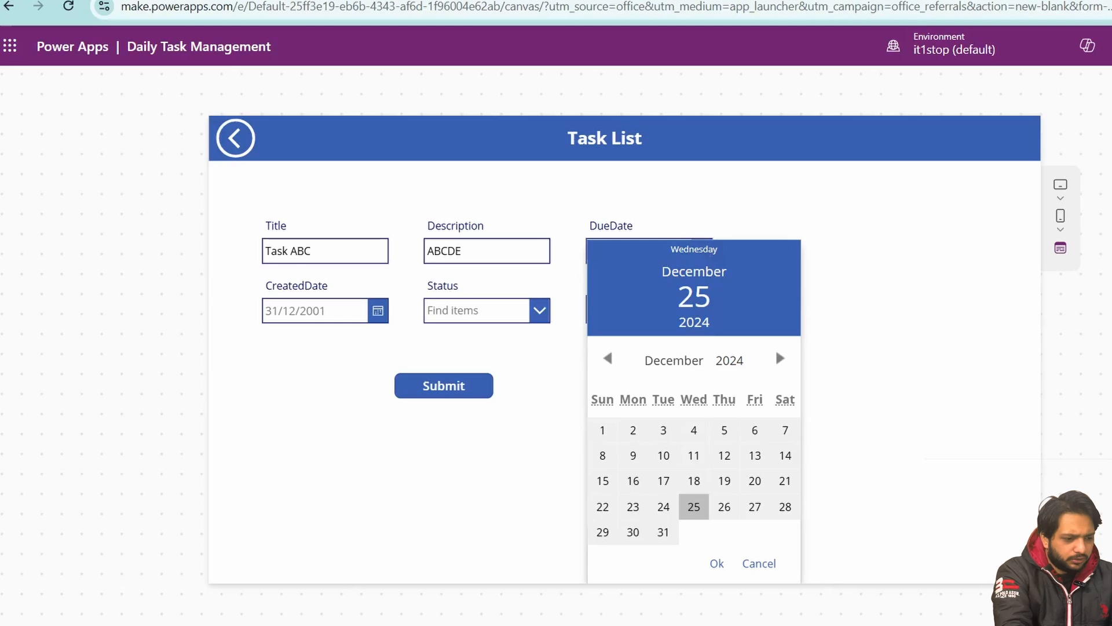
left_click(725, 507)
left_click(717, 564)
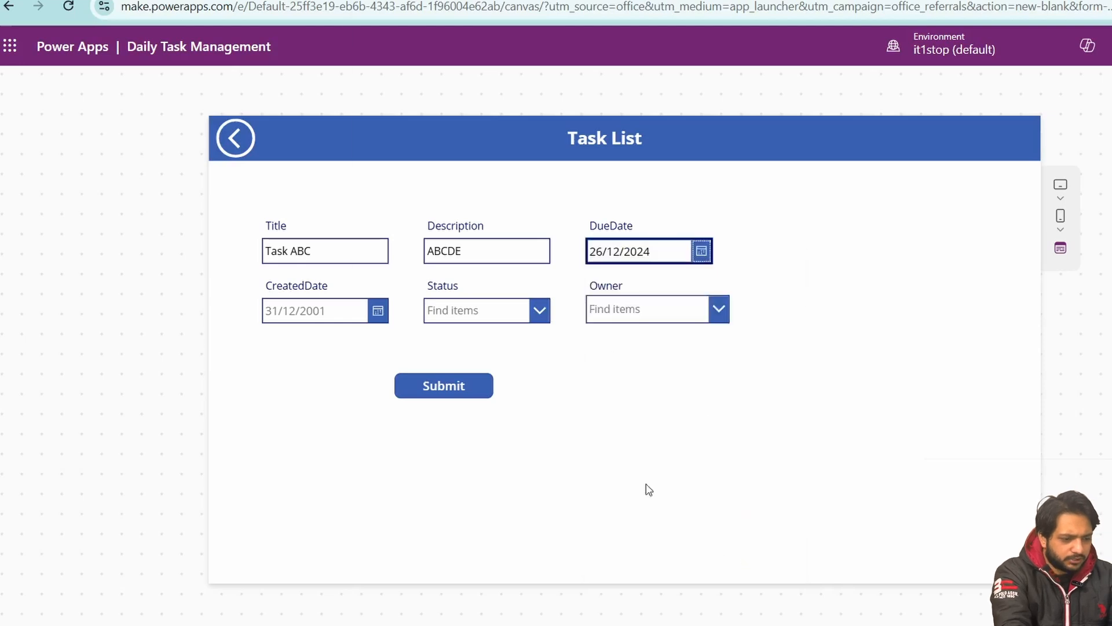
- Set the new task's CreatedDate to 25/12/2024 and its Status to Pending
left_click(346, 312)
left_click(370, 504)
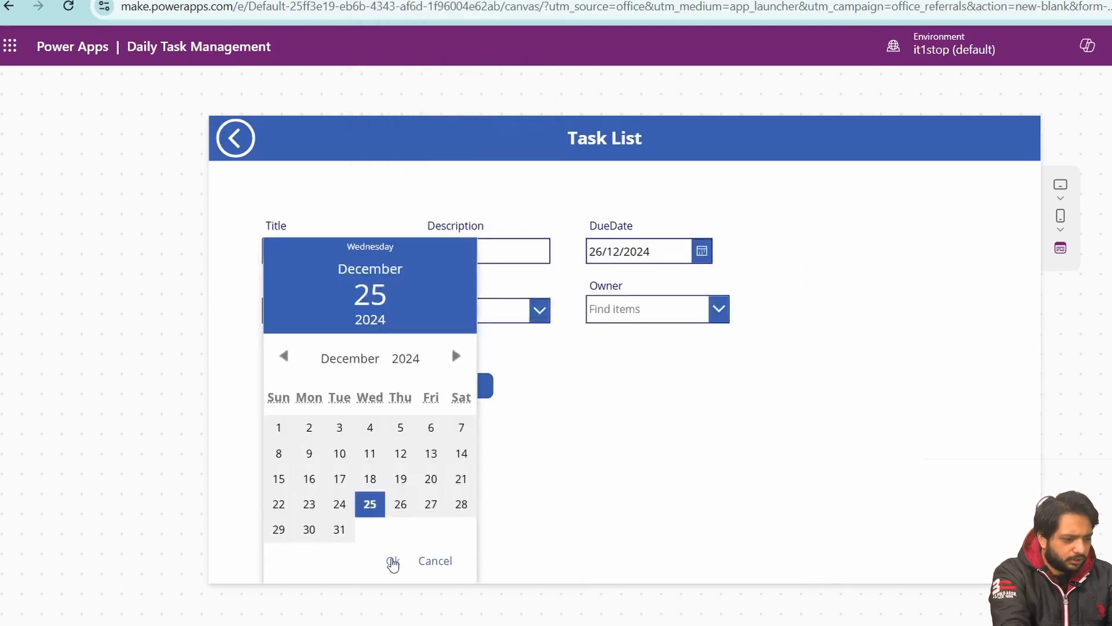
left_click(392, 560)
left_click(539, 313)
left_click(470, 346)
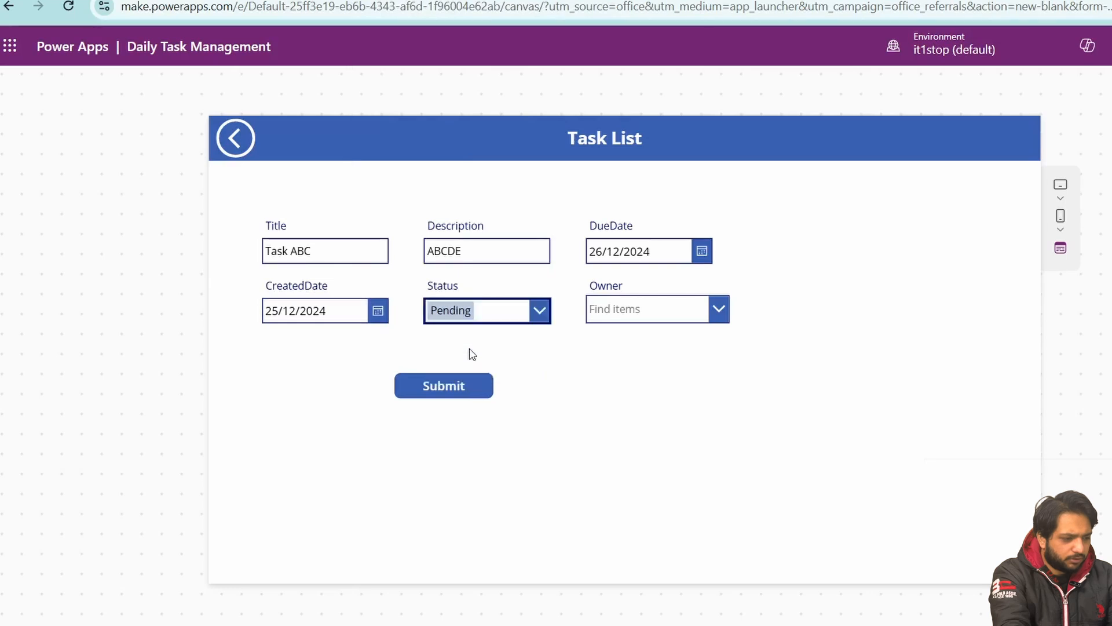
- Pick an owner for Task ABC and submit the form
left_click(678, 308)
left_click(621, 337)
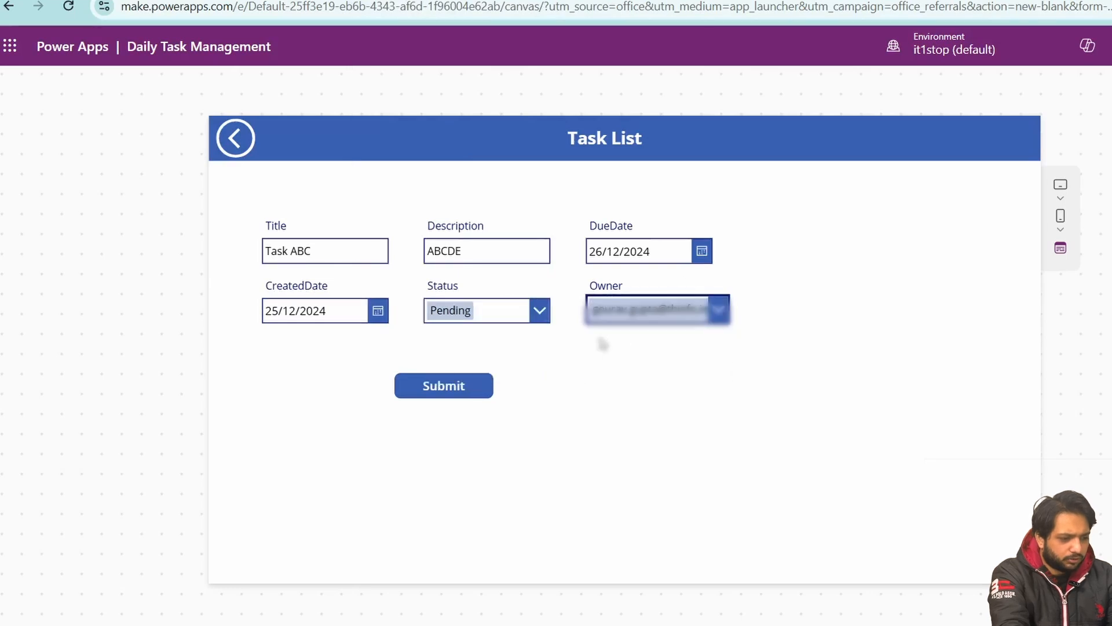
left_click(402, 387)
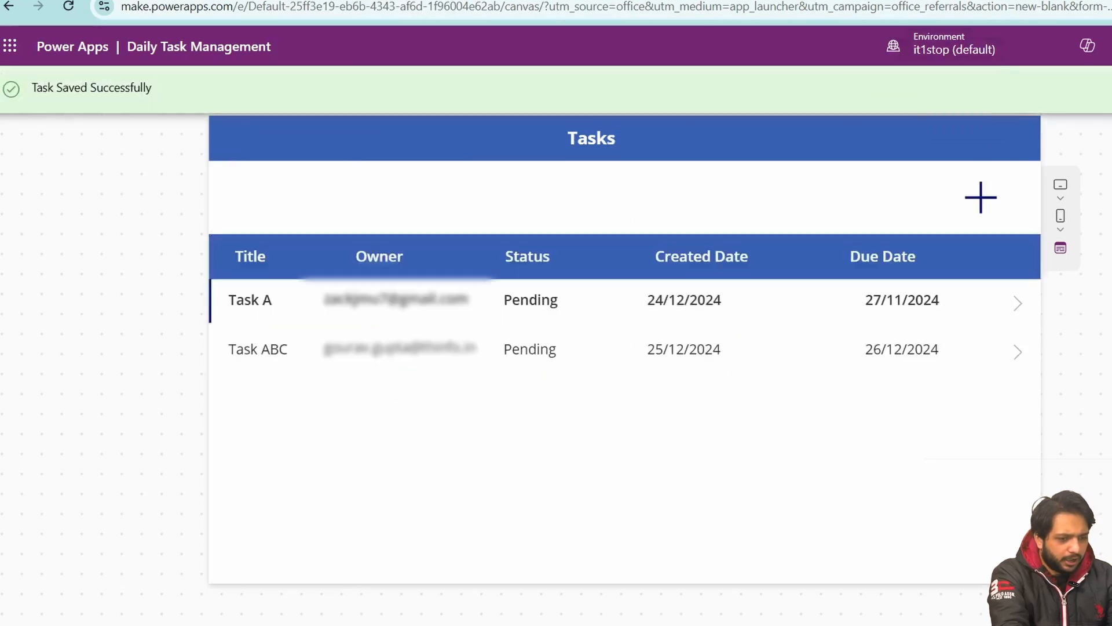
- Close the app preview, switch to Power Automate, and start building an automated cloud flow
left_click(463, 1)
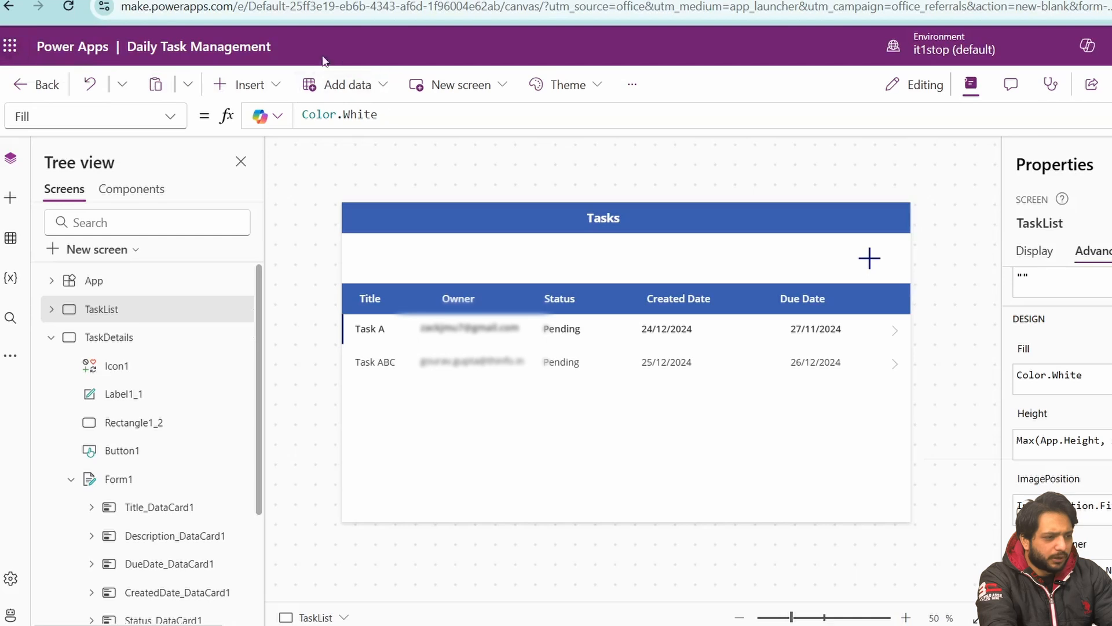
left_click(10, 45)
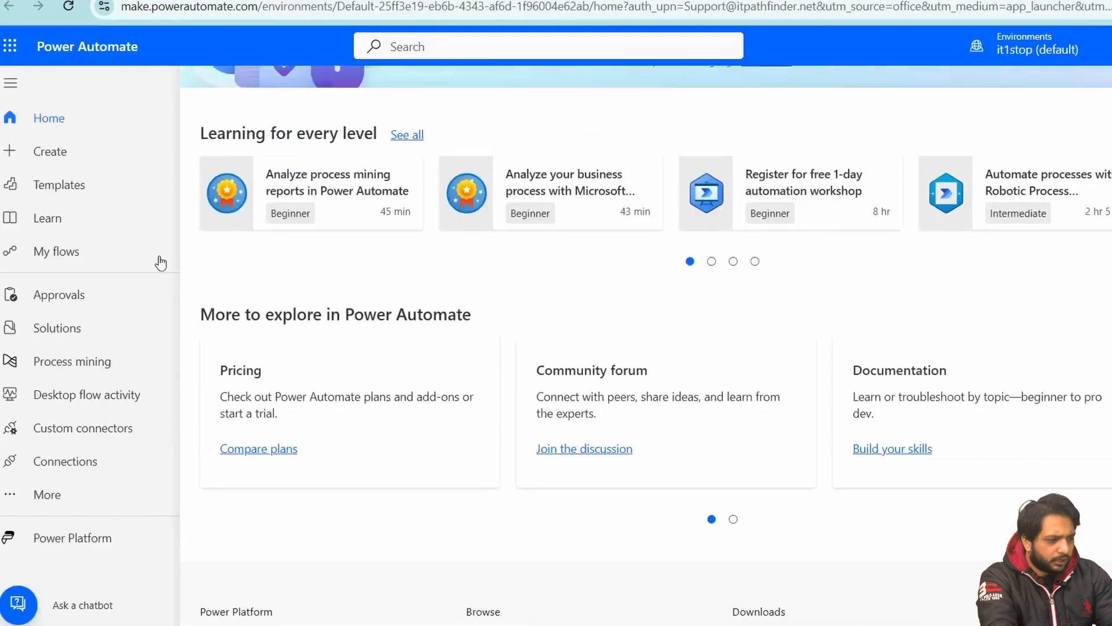
left_click(69, 158)
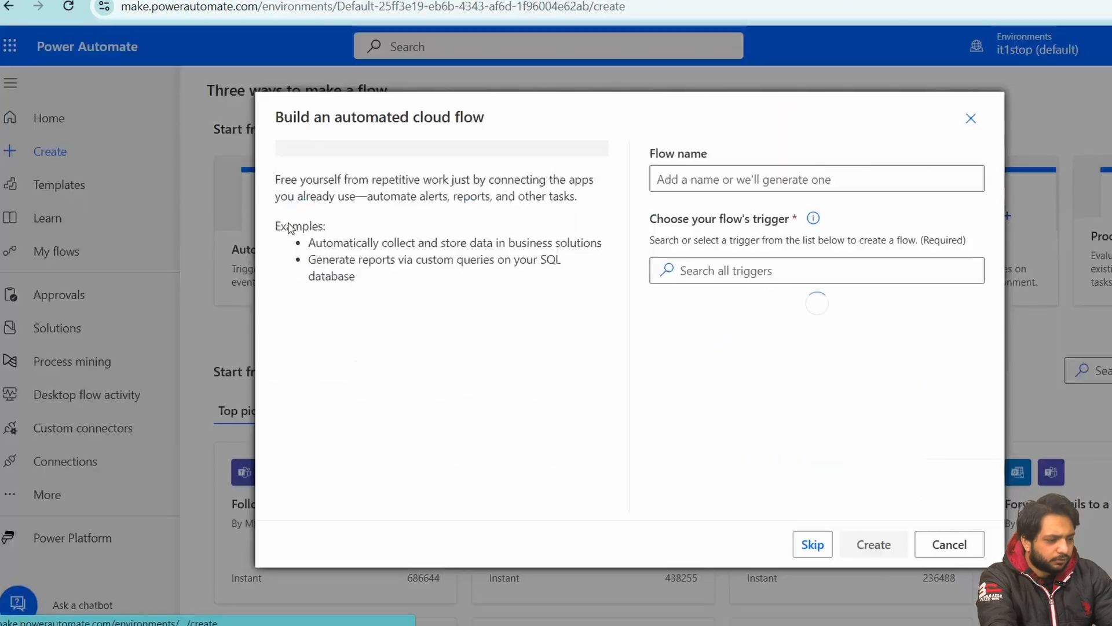
- Enter MyTasksRemi as the flow name, skip choosing a trigger, and switch to the classic designer without saving
left_click(717, 177)
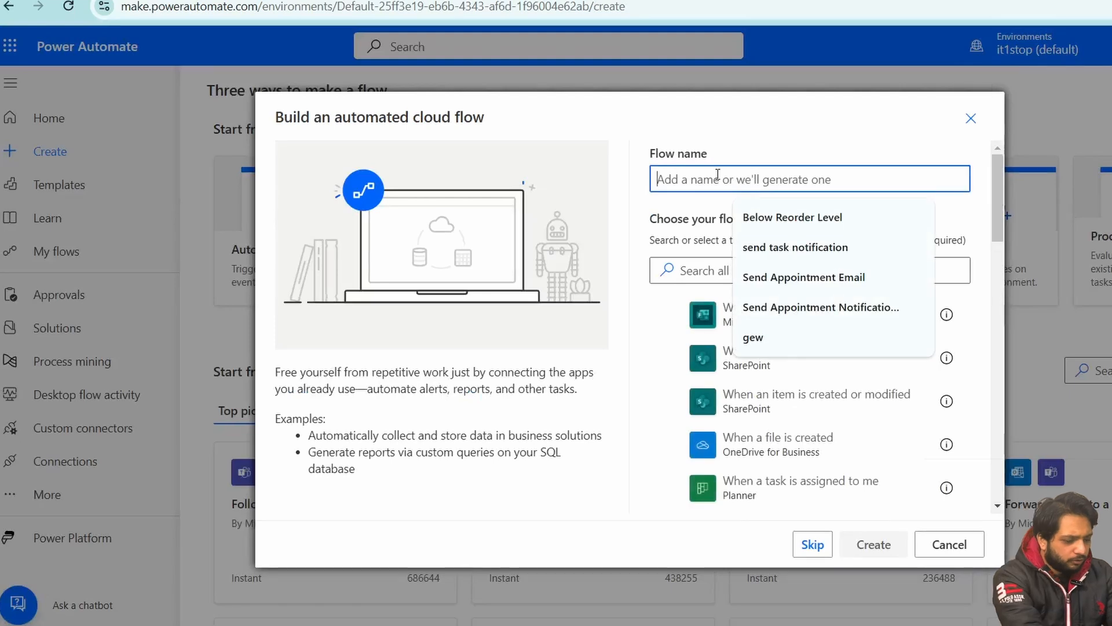
type("MyTasksRemi")
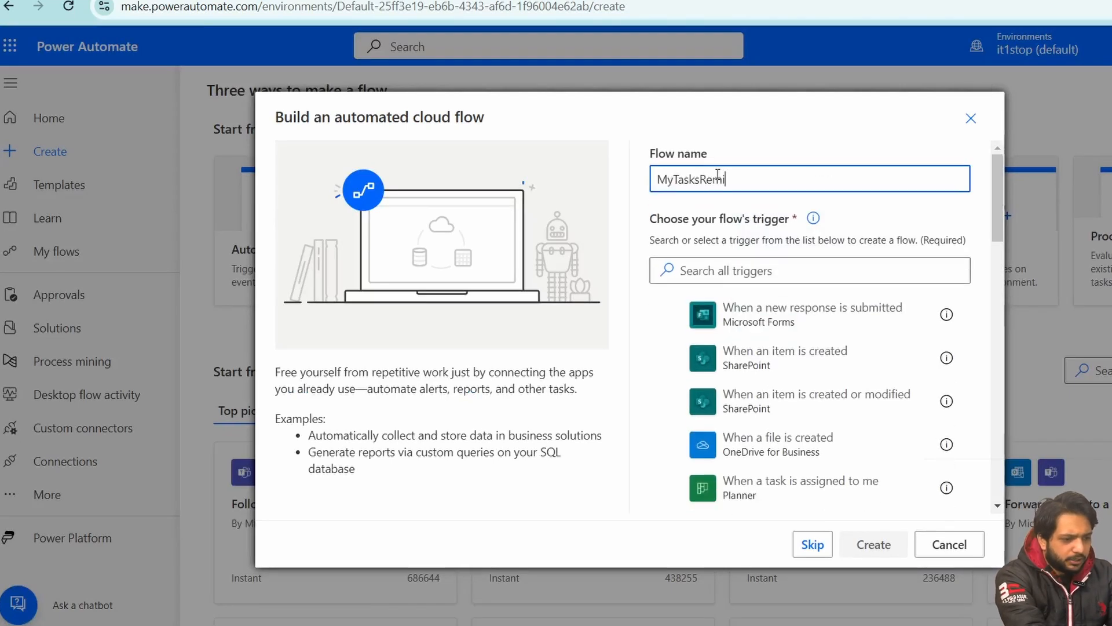
key("Return")
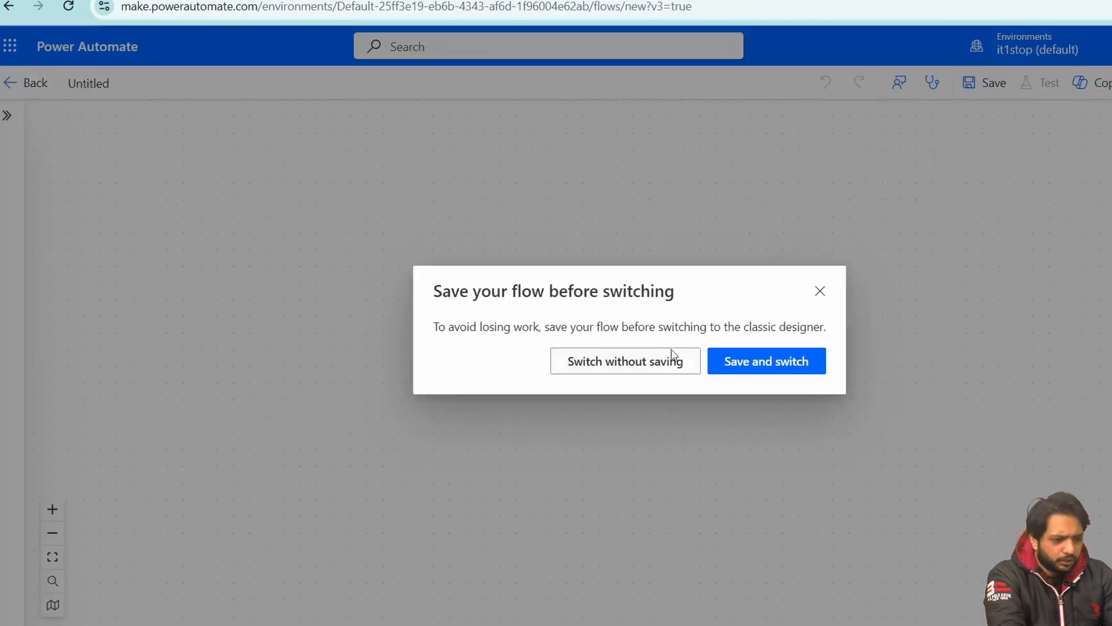
left_click(671, 357)
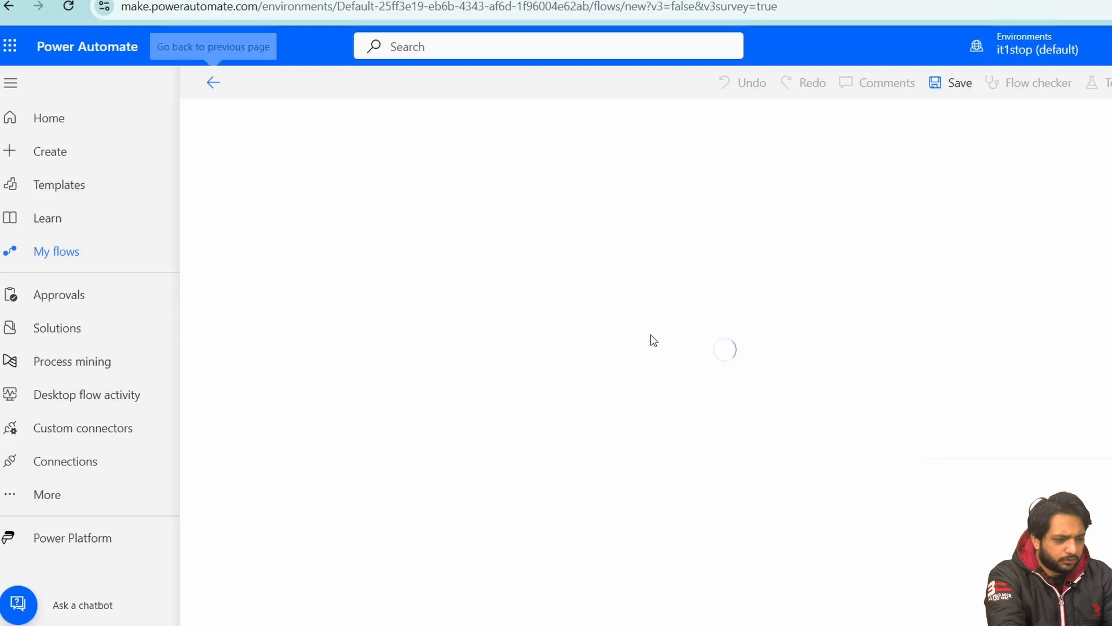
- Add a Recurrence trigger with a Day frequency and the time zone (UTC+05:30) Chennai, Kolkata, Mumbai, New Delhi
type("Re")
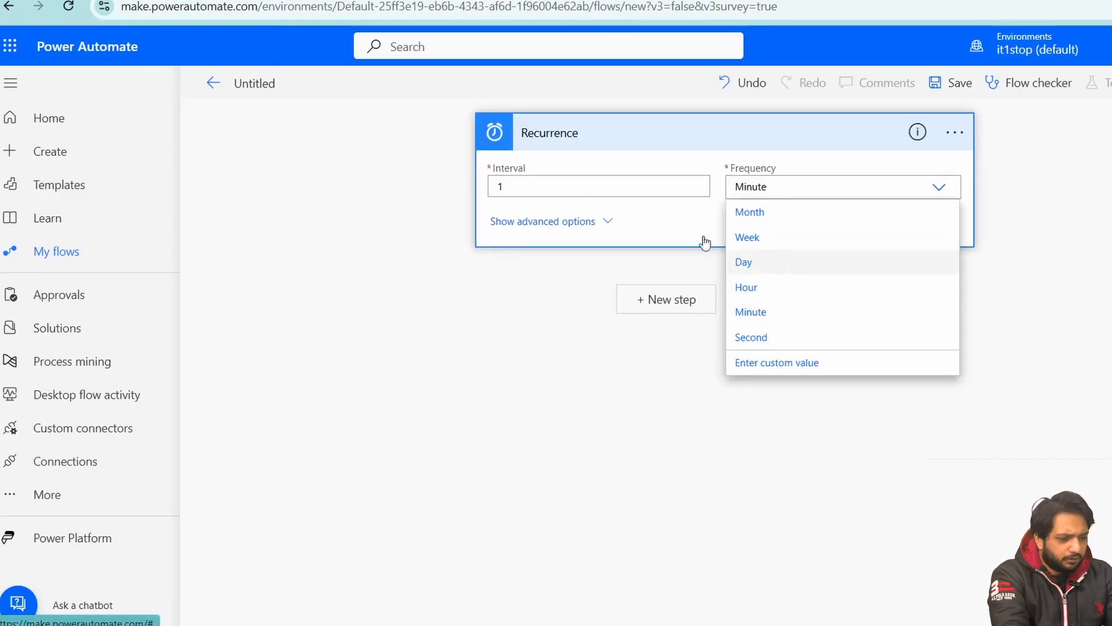
left_click(744, 262)
left_click(525, 222)
left_click(649, 216)
type("che")
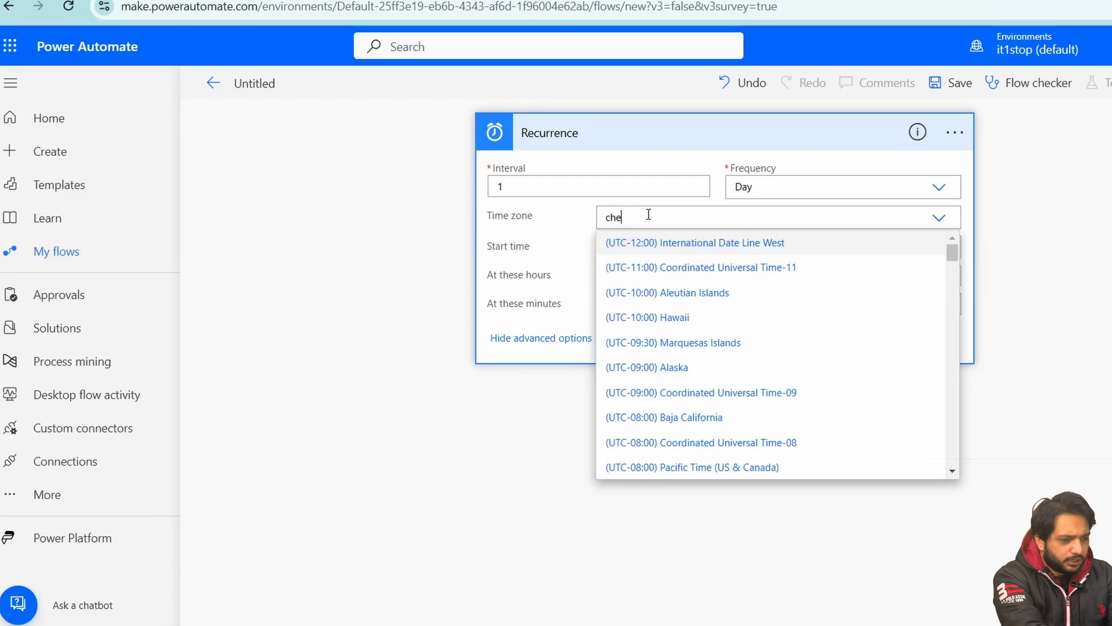
type("c")
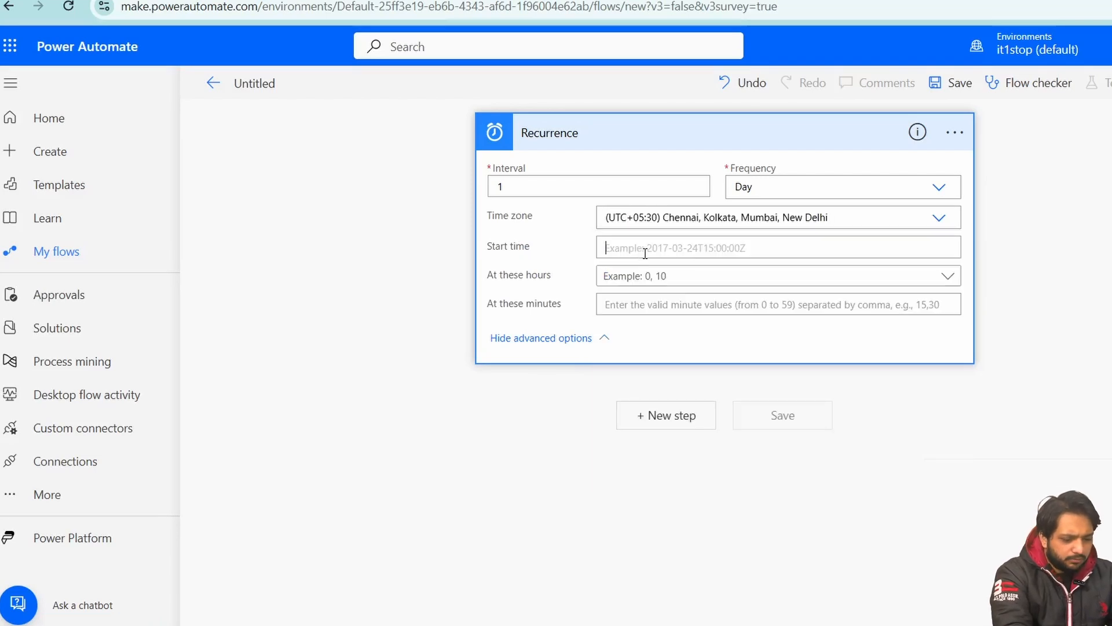
- Set the recurrence start time to 2024-12-24T06:15:00.000Z
type("202")
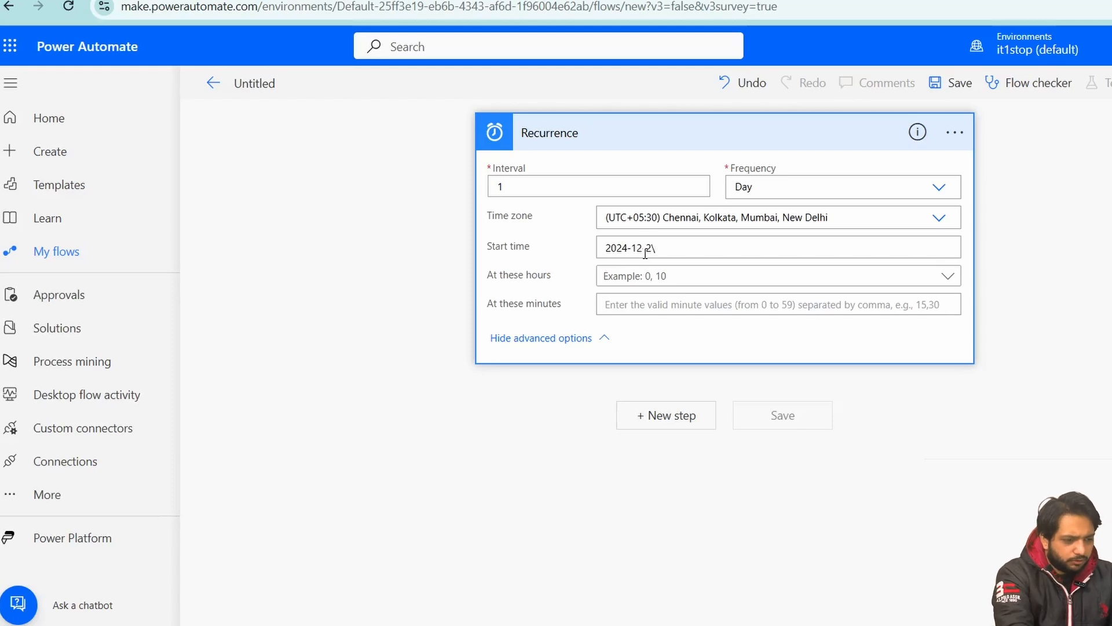
type("4-12-24T06")
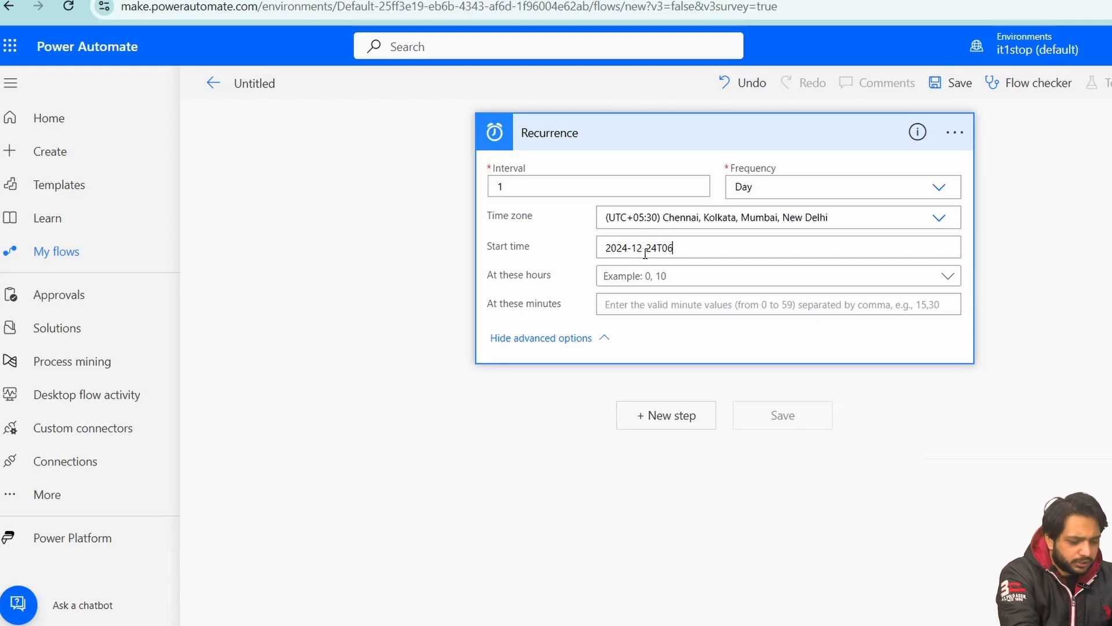
type(":15:00.000Z")
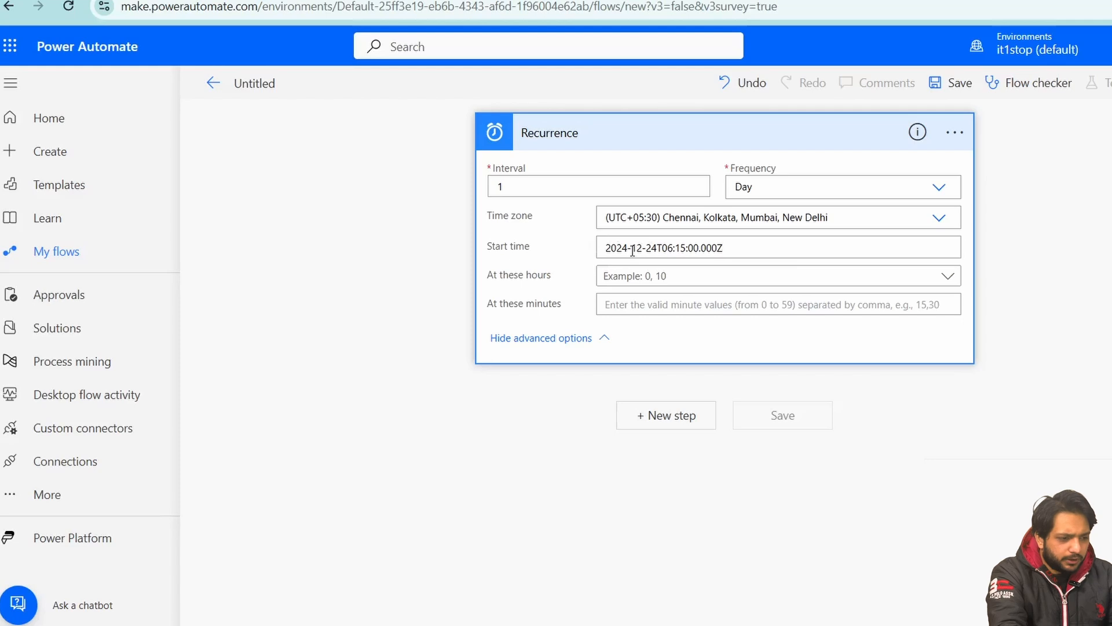
- Schedule the recurrence at hour 9 and minute 00
left_click(641, 276)
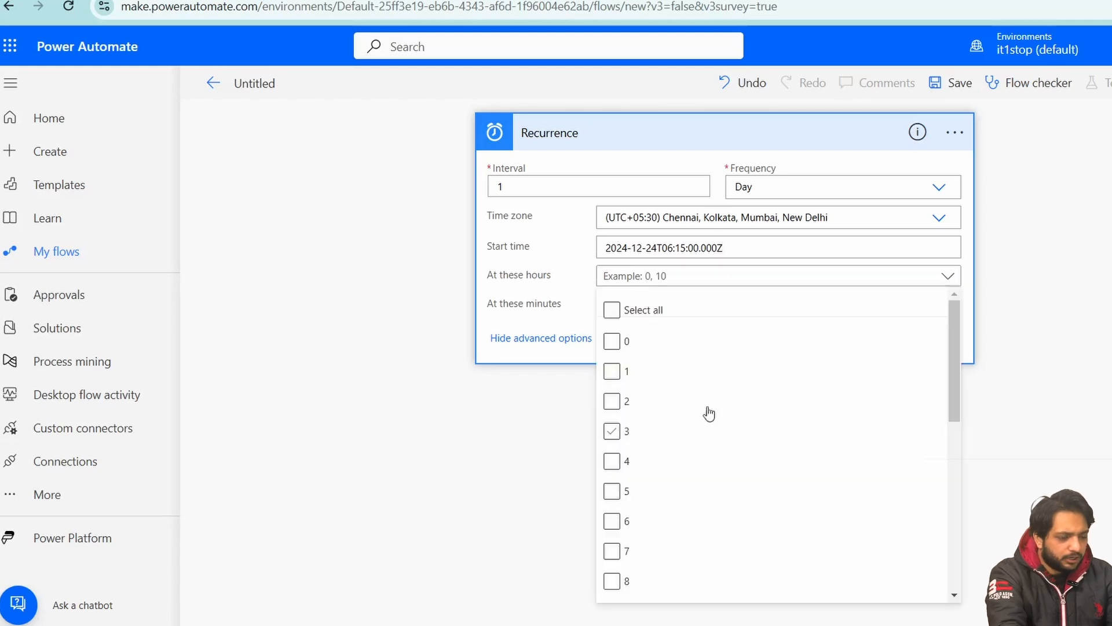
scroll(690, 441, "down", 2)
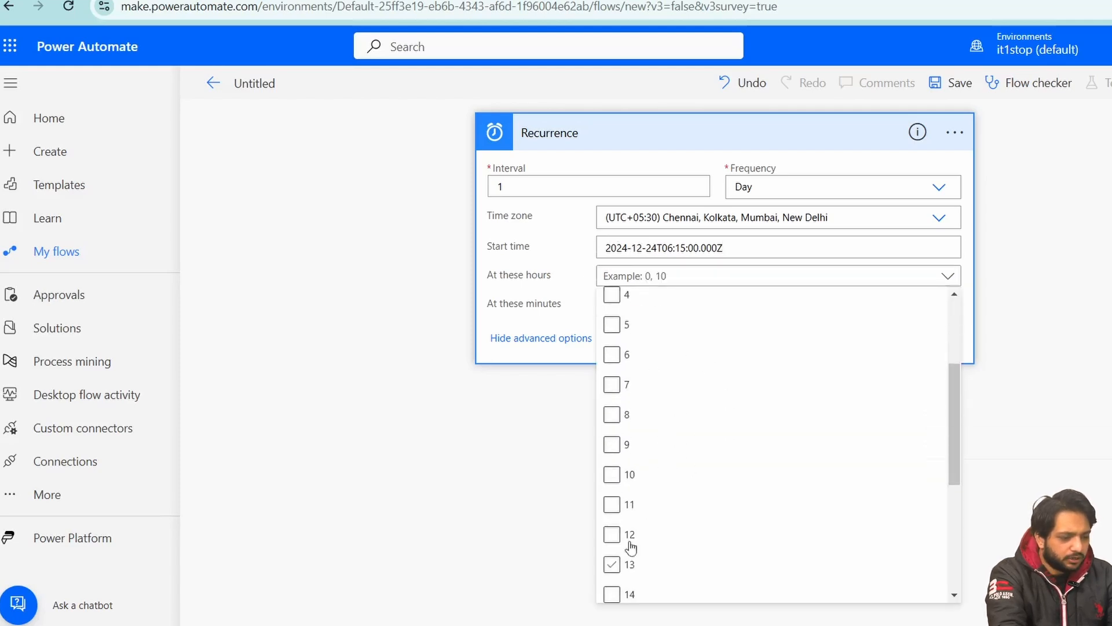
left_click(613, 444)
left_click(550, 331)
left_click(613, 302)
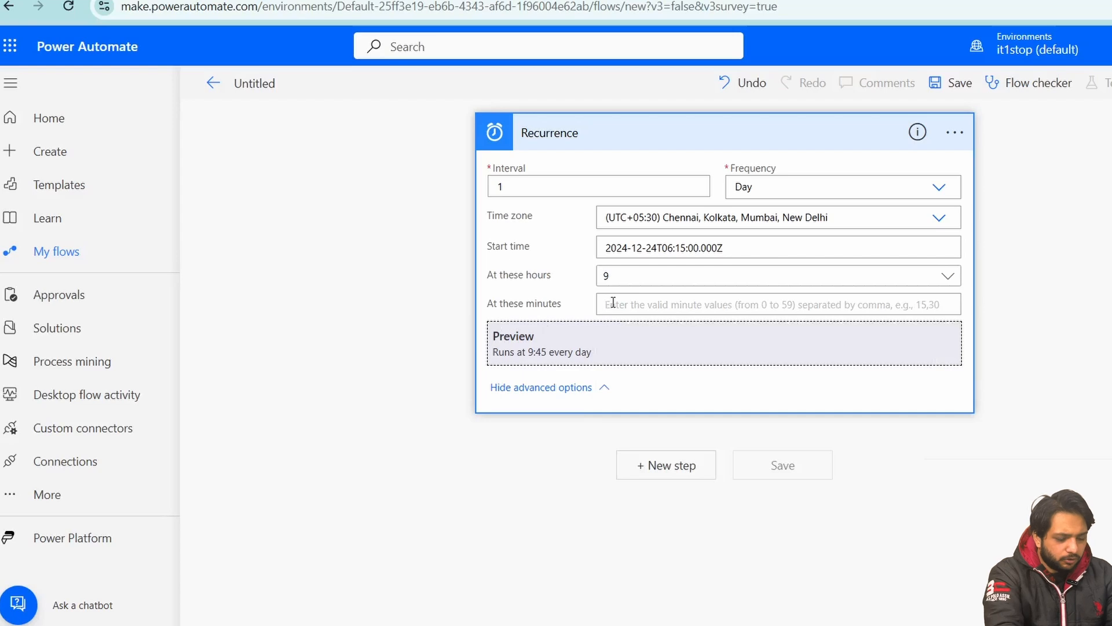
type("00")
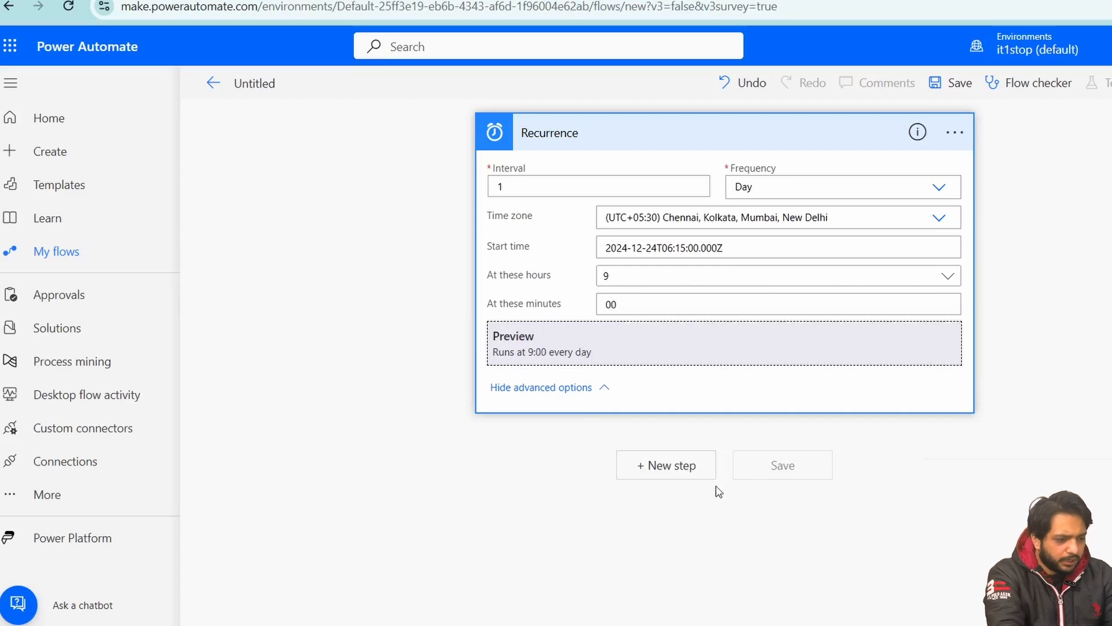
- Add a SharePoint Get items action for the Talent Hooks site and choose the list that holds employee names and emails
left_click(677, 470)
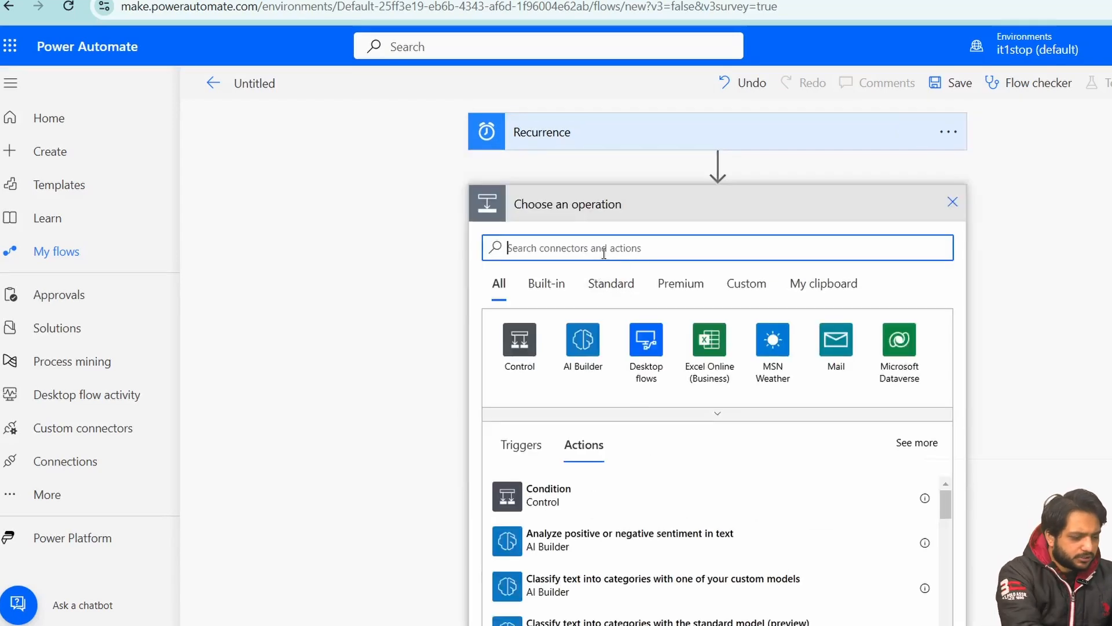
type("Get")
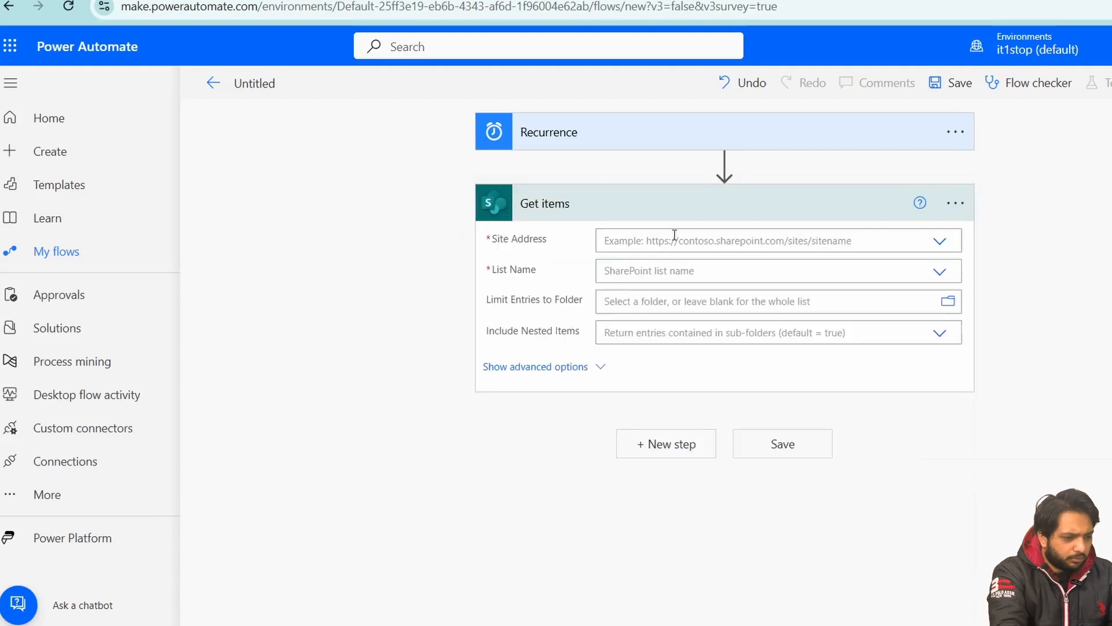
left_click(674, 238)
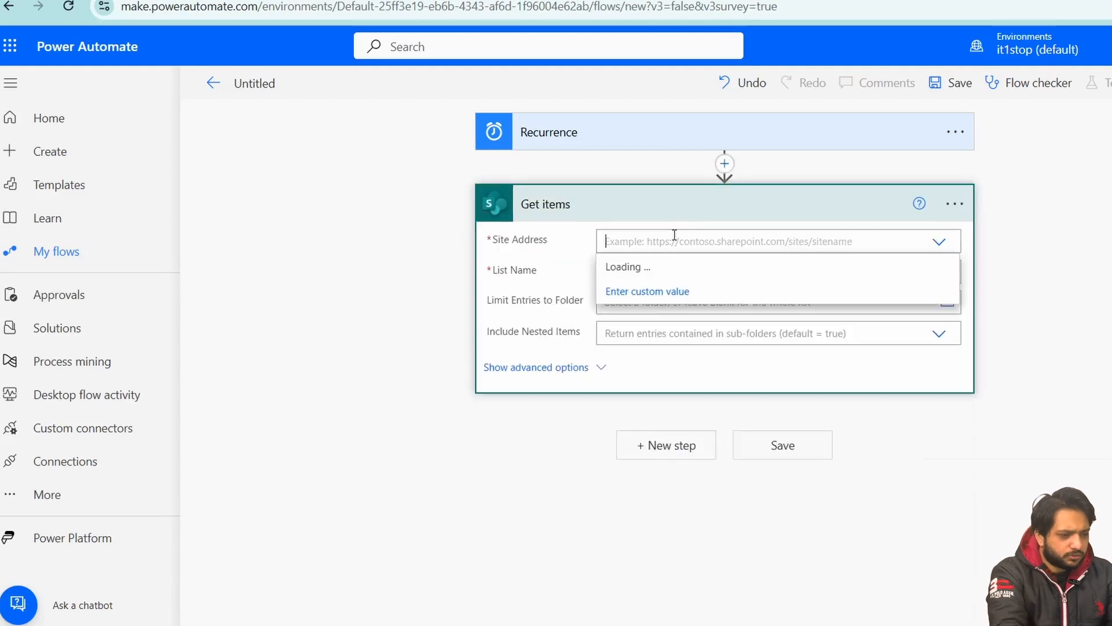
left_click(707, 290)
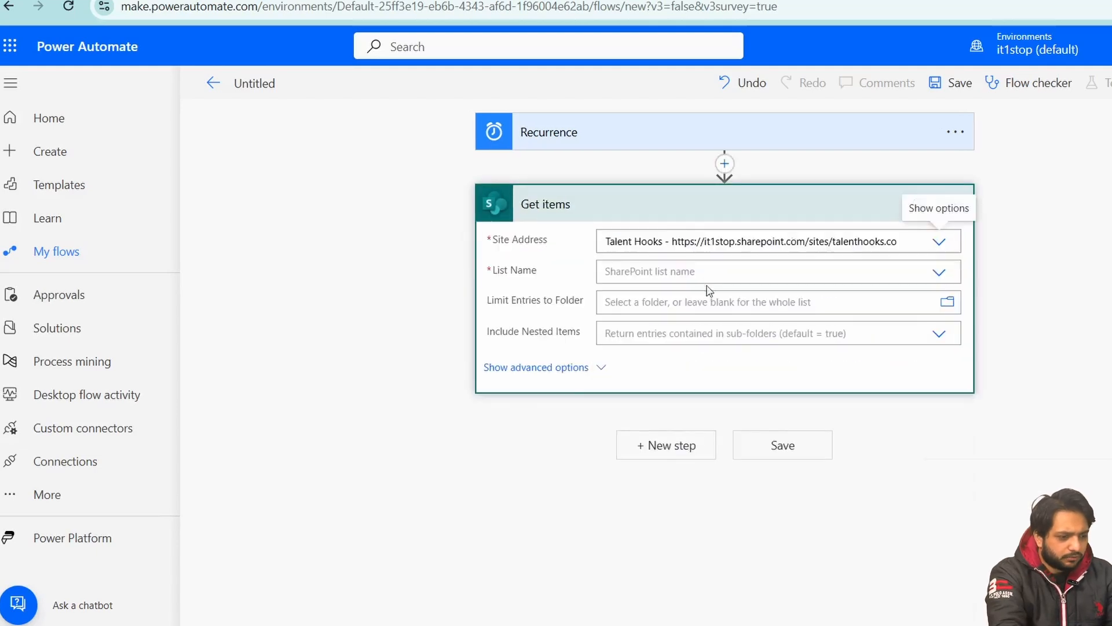
left_click(705, 276)
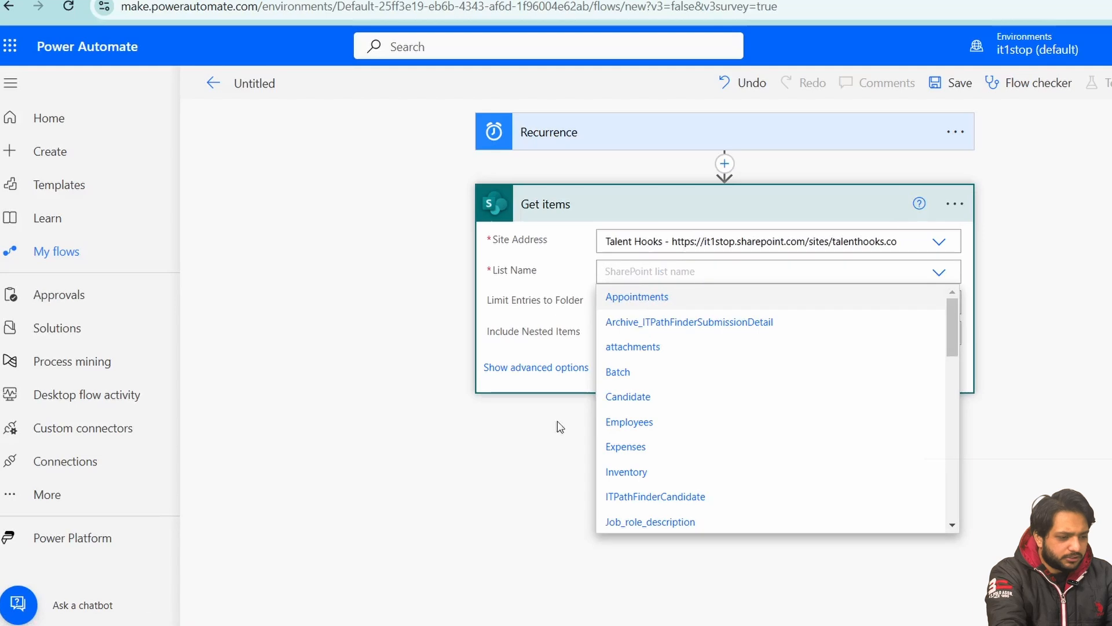
scroll(698, 354, "down", 10)
scroll(681, 406, "up", 10)
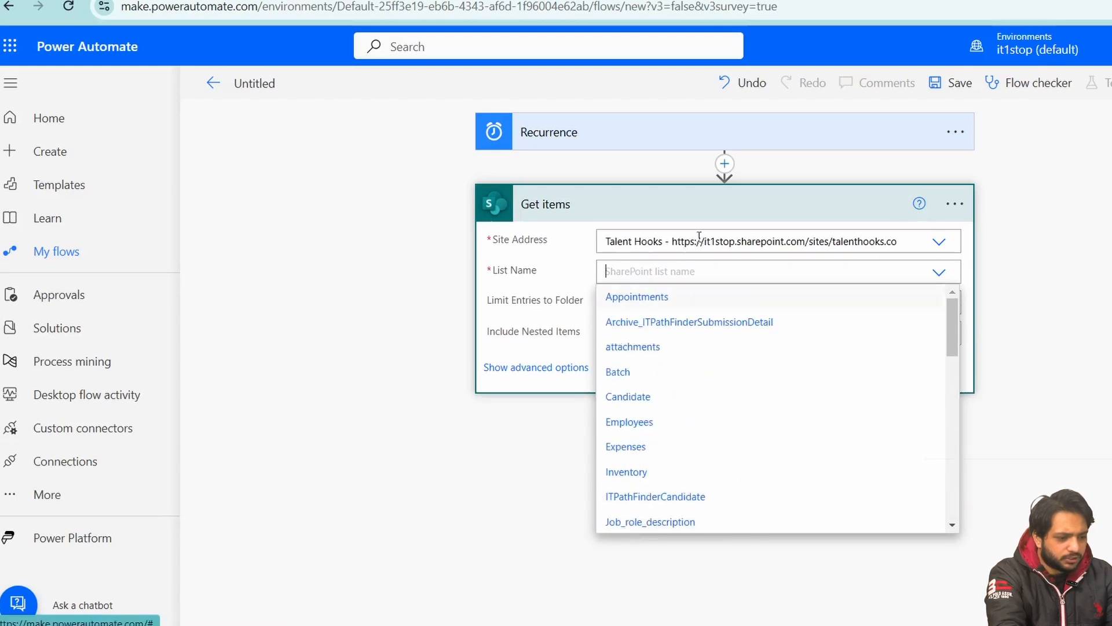
scroll(685, 373, "down", 10)
left_click(636, 445)
- Add a Send an email (V2) action and address it to the Email dynamic value from Get items
left_click(655, 445)
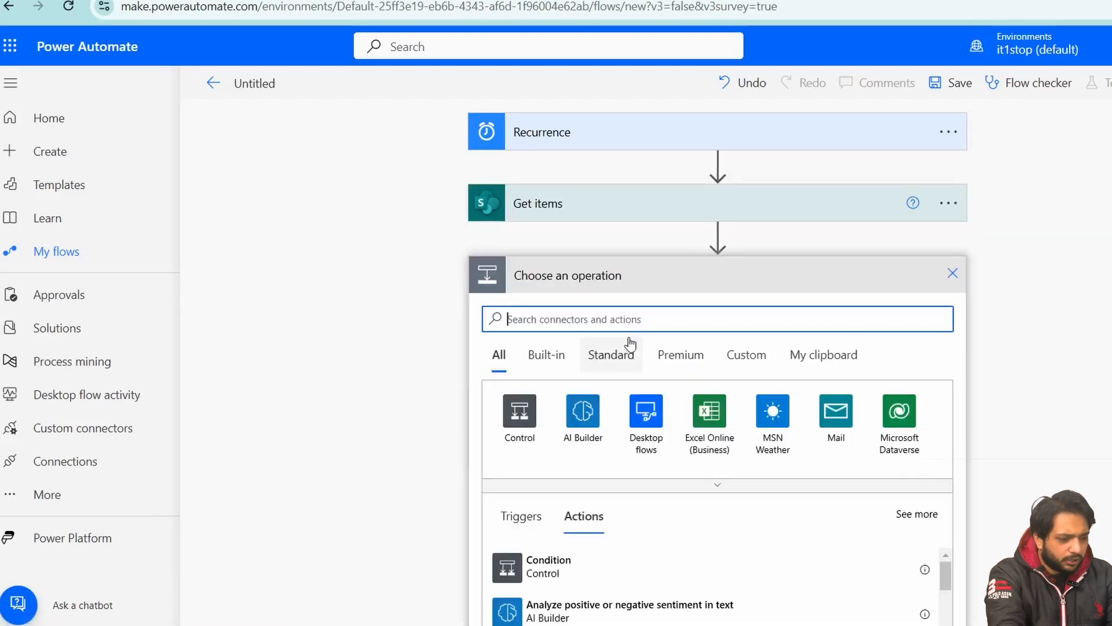
type("Send an")
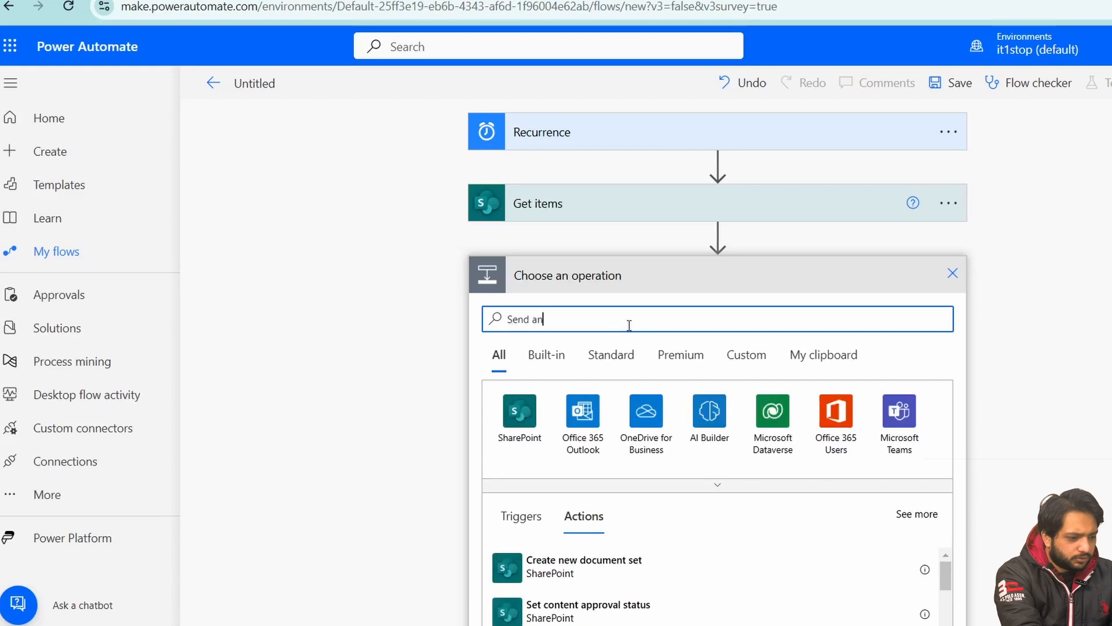
type(" email")
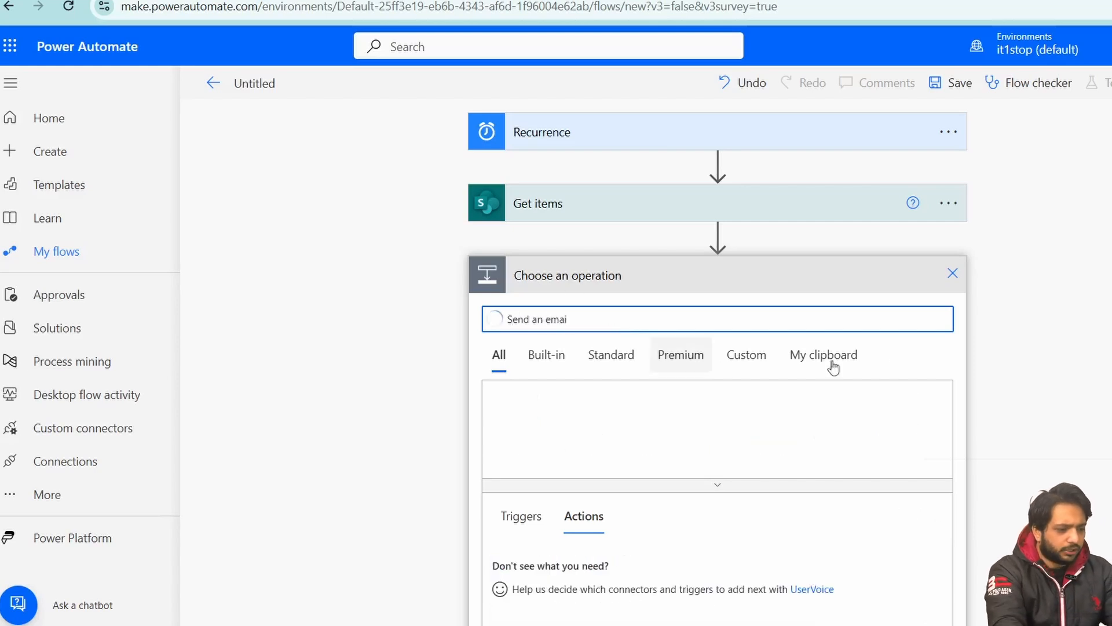
left_click(602, 608)
left_click(910, 362)
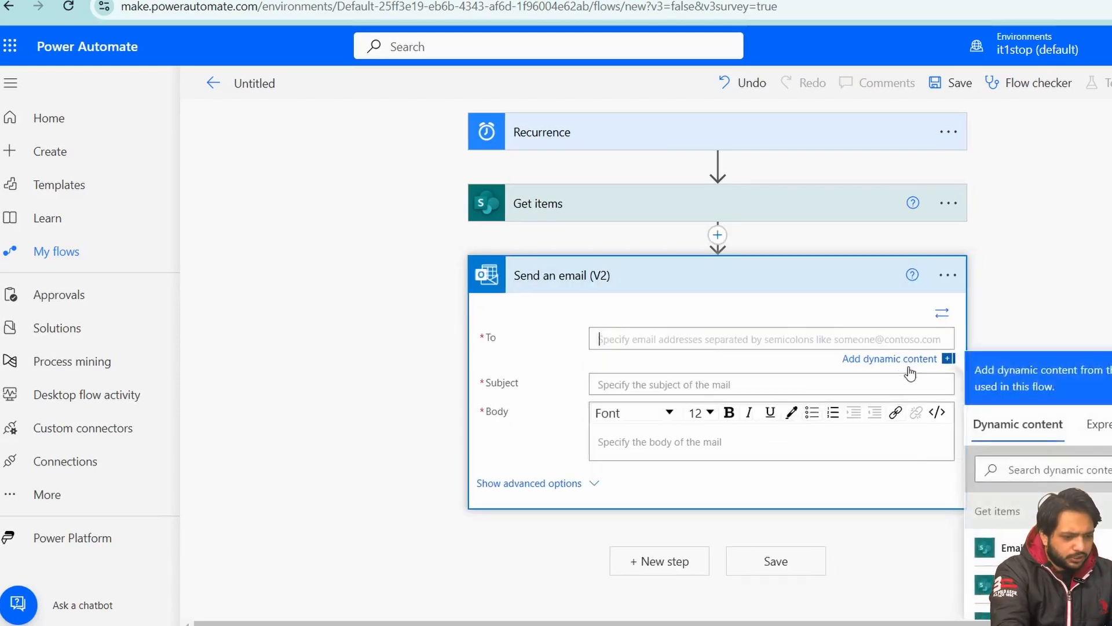
left_click(1014, 355)
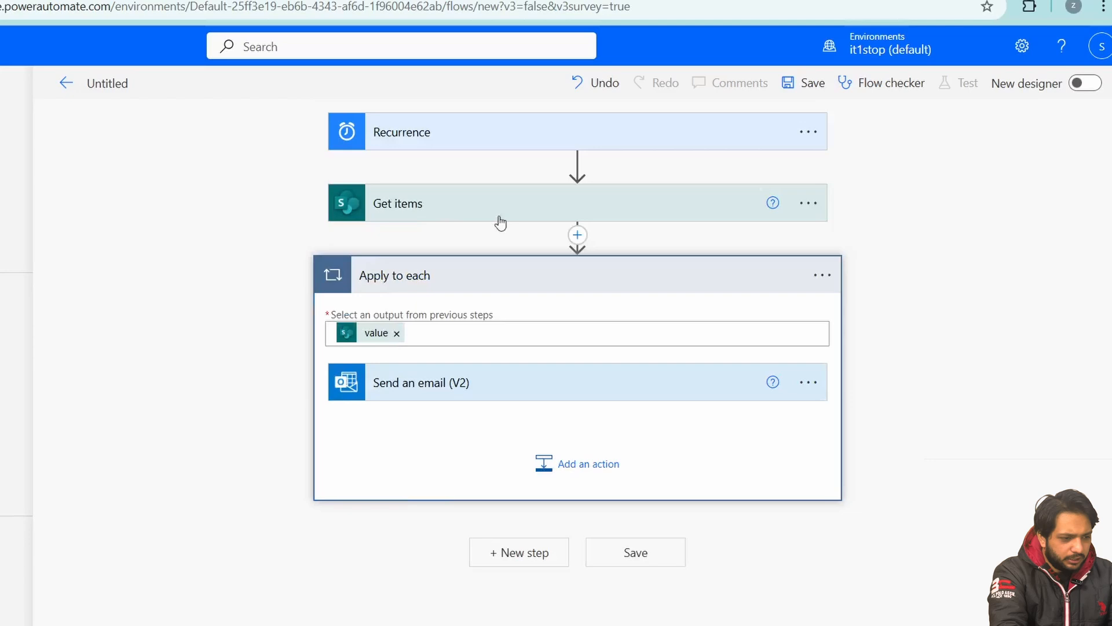
- Set the subject of the Send an email (V2) action to "Add your daily Task Reminder"
left_click(417, 382)
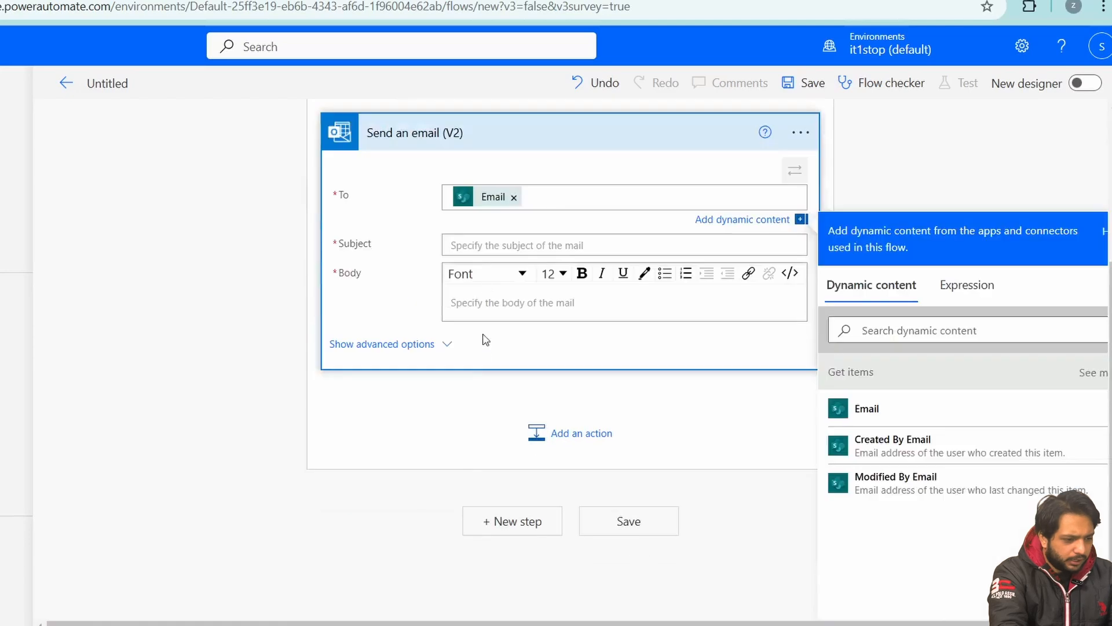
left_click(484, 255)
type("Add yo")
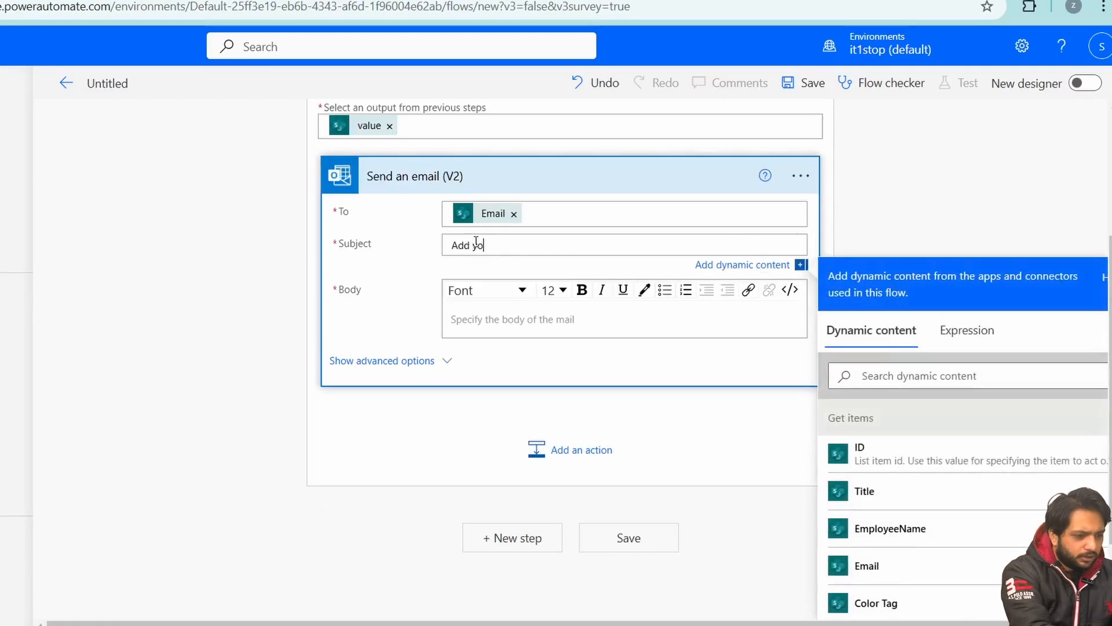
type("ur daily Task Reminder")
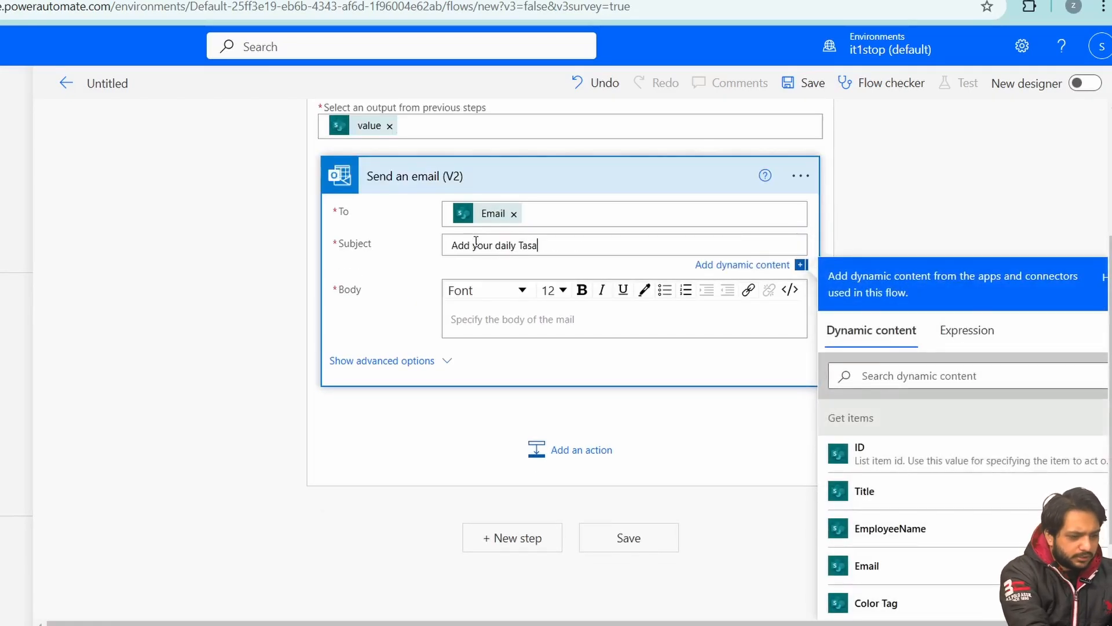
- Write the email body as "Hello", the EmployeeName dynamic value, a comma and "This is a daily reminder to add your task", and save the flow
left_click(496, 320)
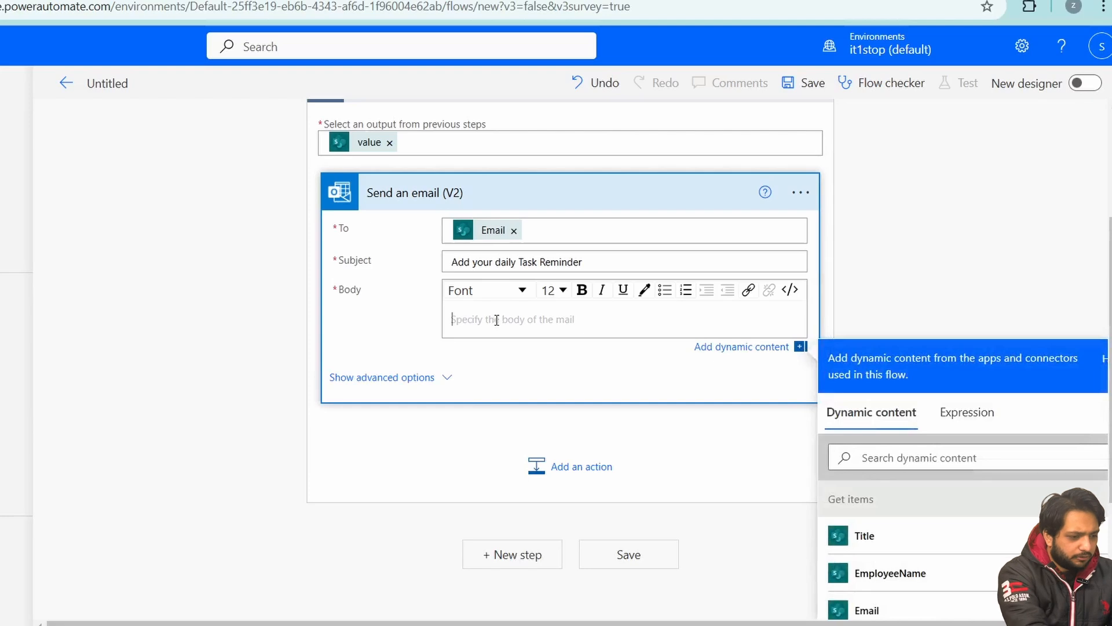
type("Hello")
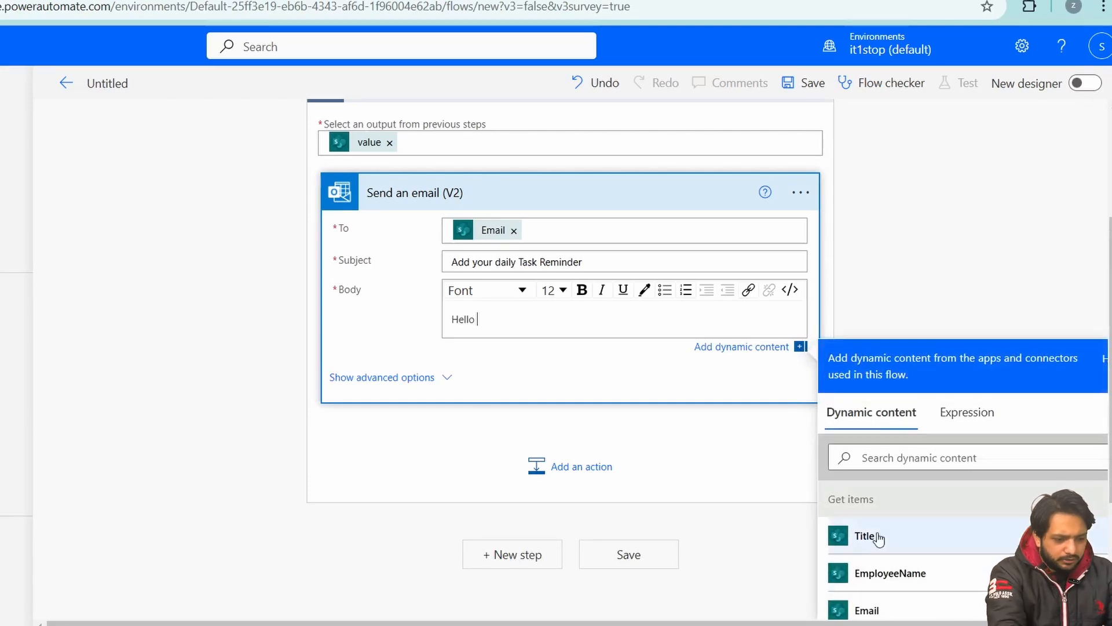
left_click(871, 575)
type(",")
key("Return")
type("This is")
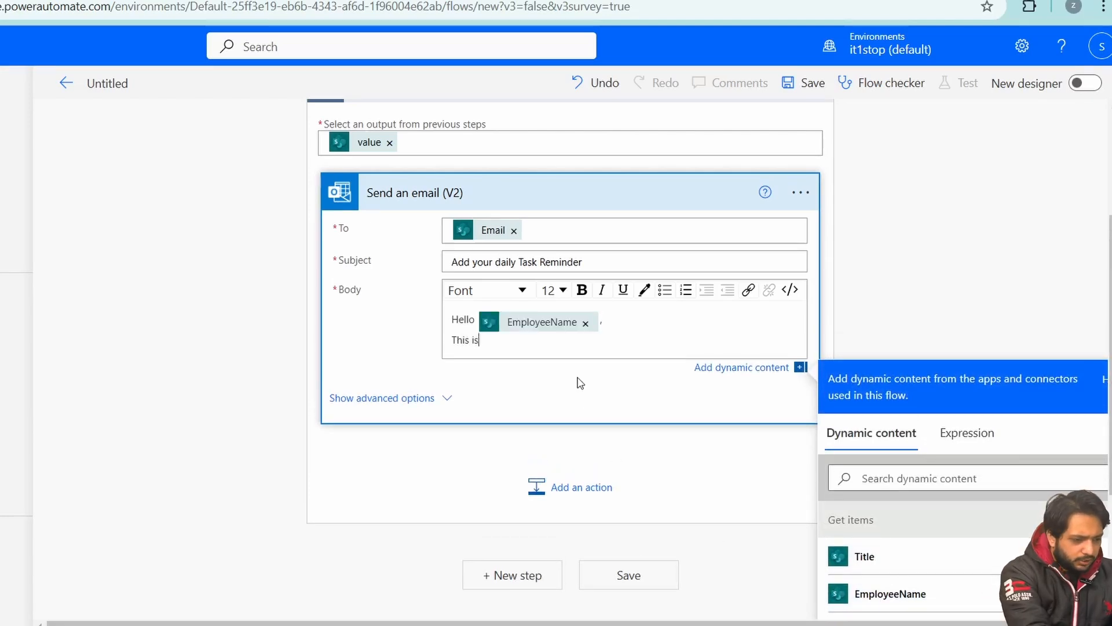
type(" a daily rem")
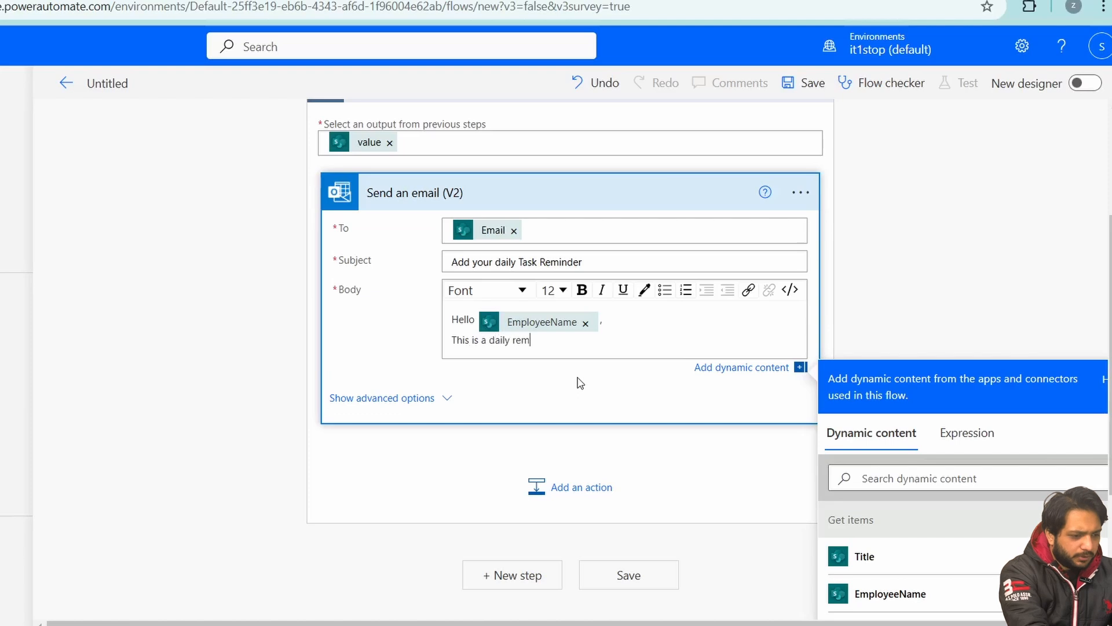
type("inder to add you")
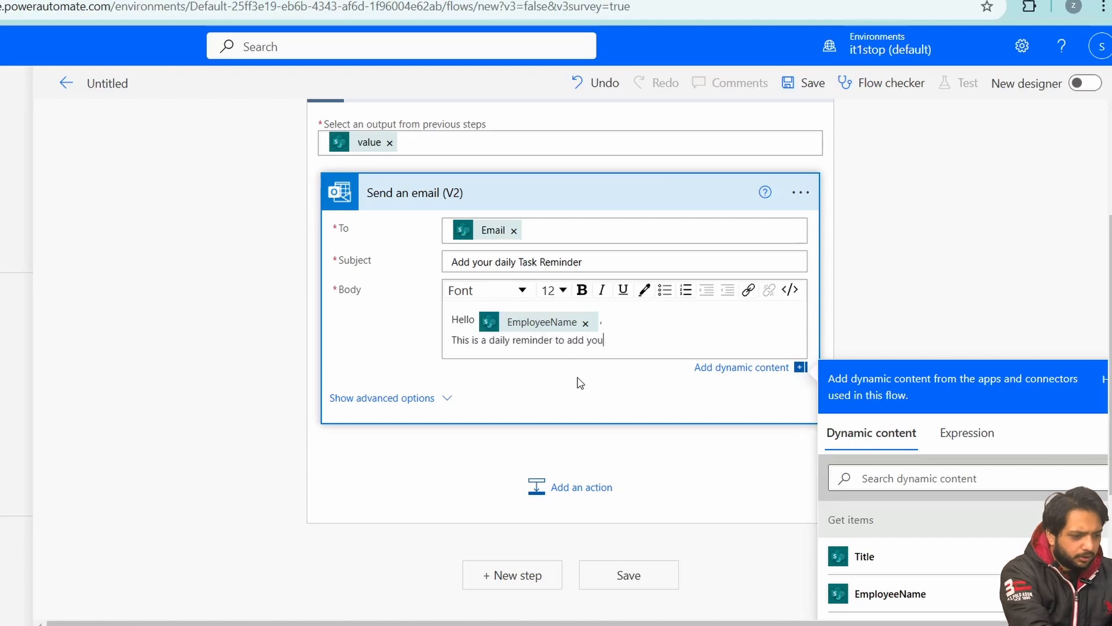
type("r task")
left_click(628, 574)
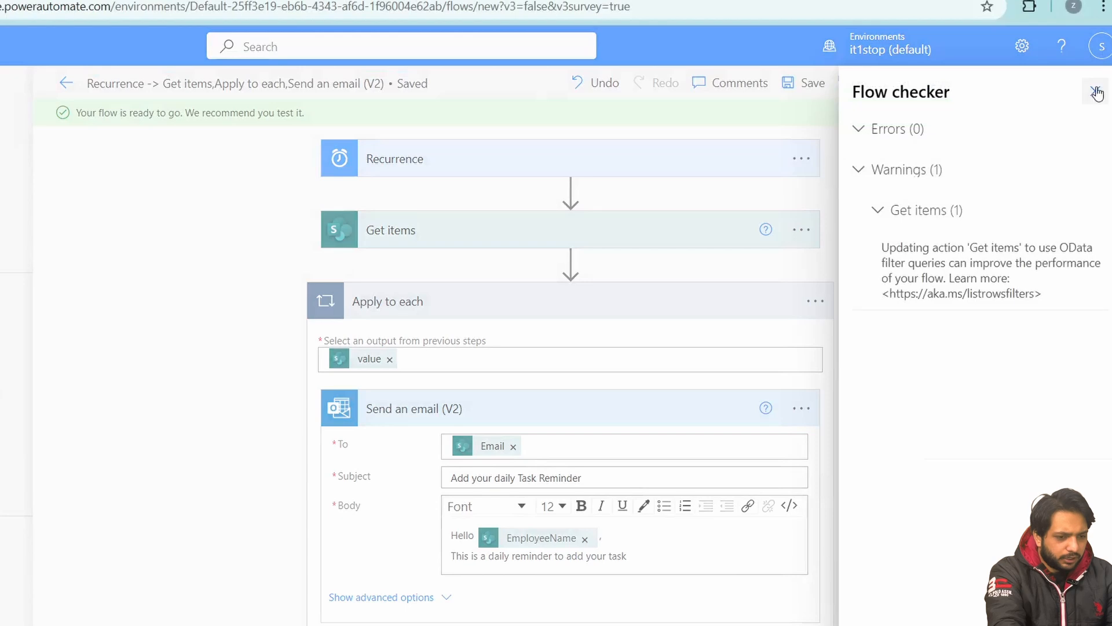
left_click(1095, 91)
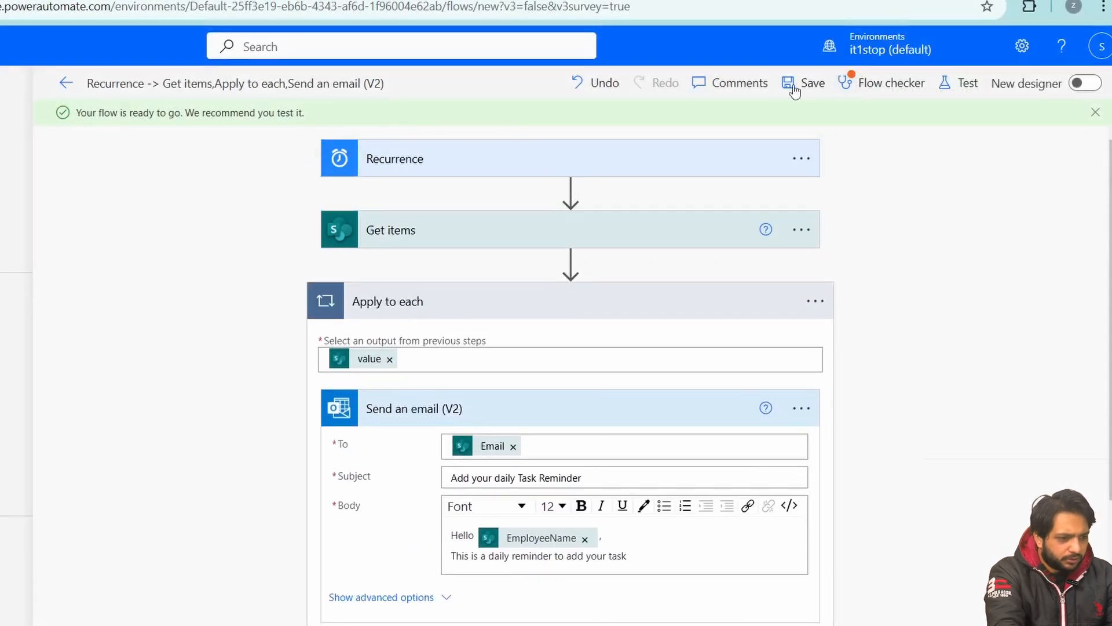
- Run a test of the flow and check the received "Add your daily Task Reminder" email in Outlook
left_click(943, 88)
left_click(838, 604)
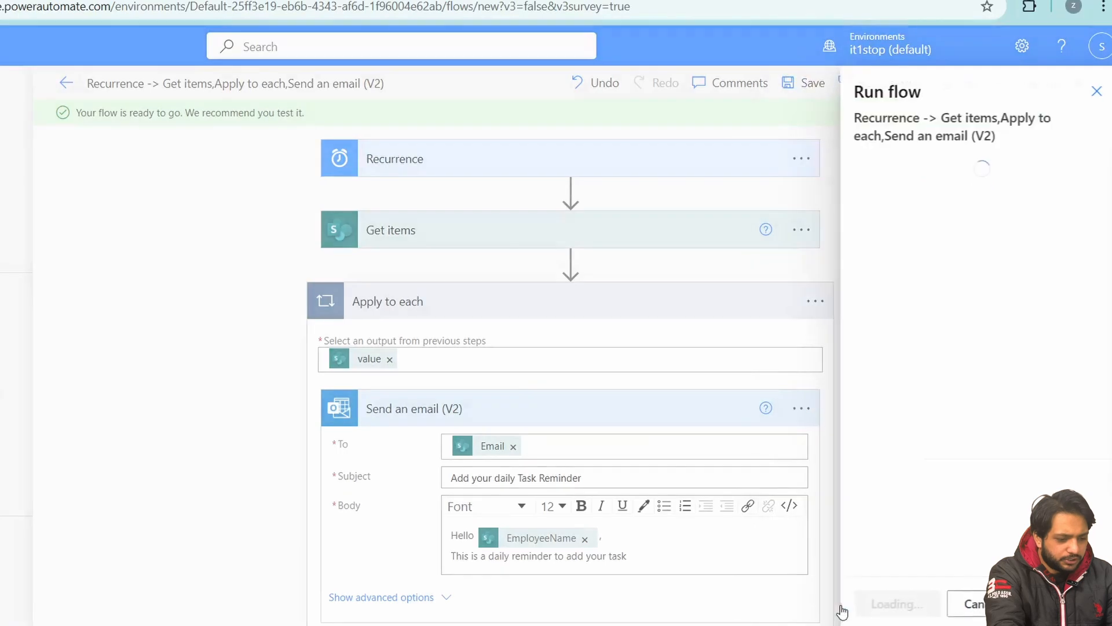
left_click(907, 604)
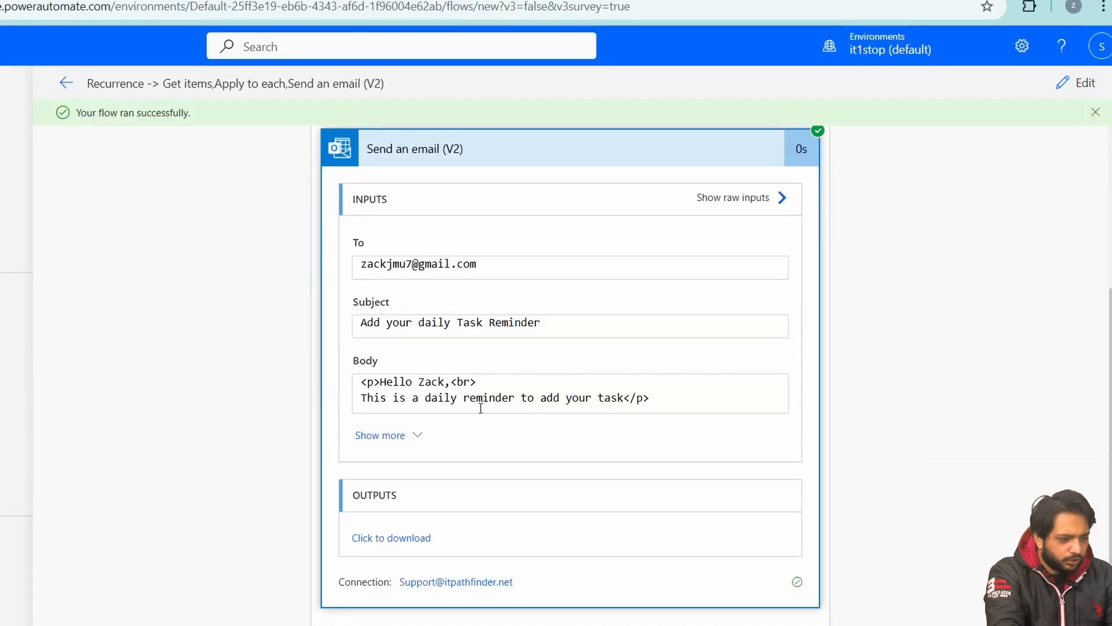
scroll(526, 368, "up", 4)
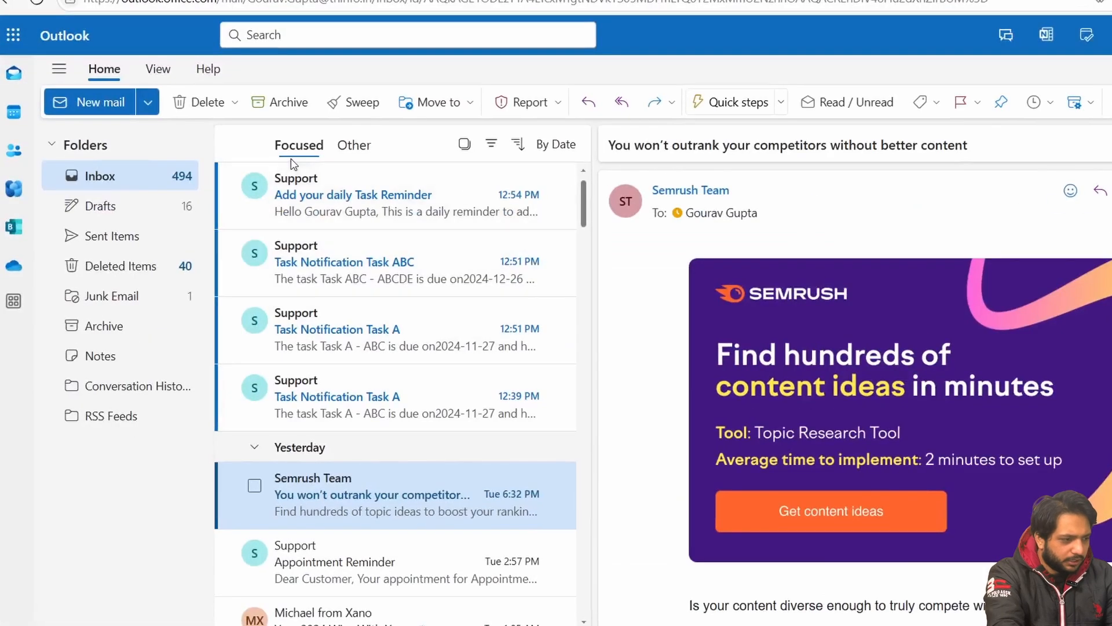
left_click(301, 191)
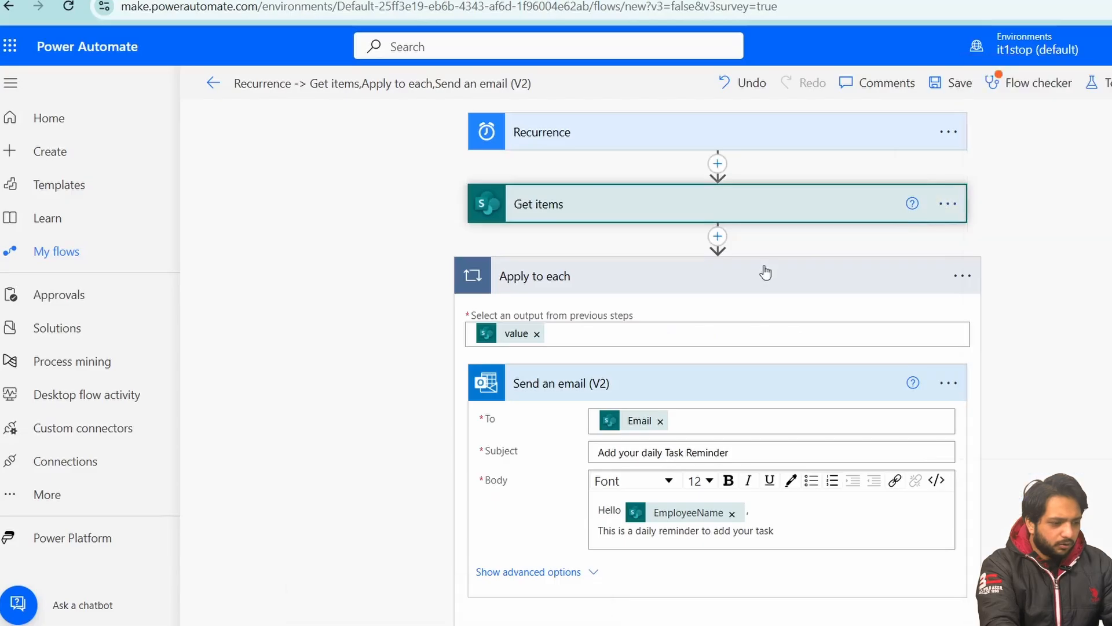
- Back in Power Automate, rename the flow to DailyReminderMyTasks9 and save it
left_click(765, 268)
triple_click(363, 84)
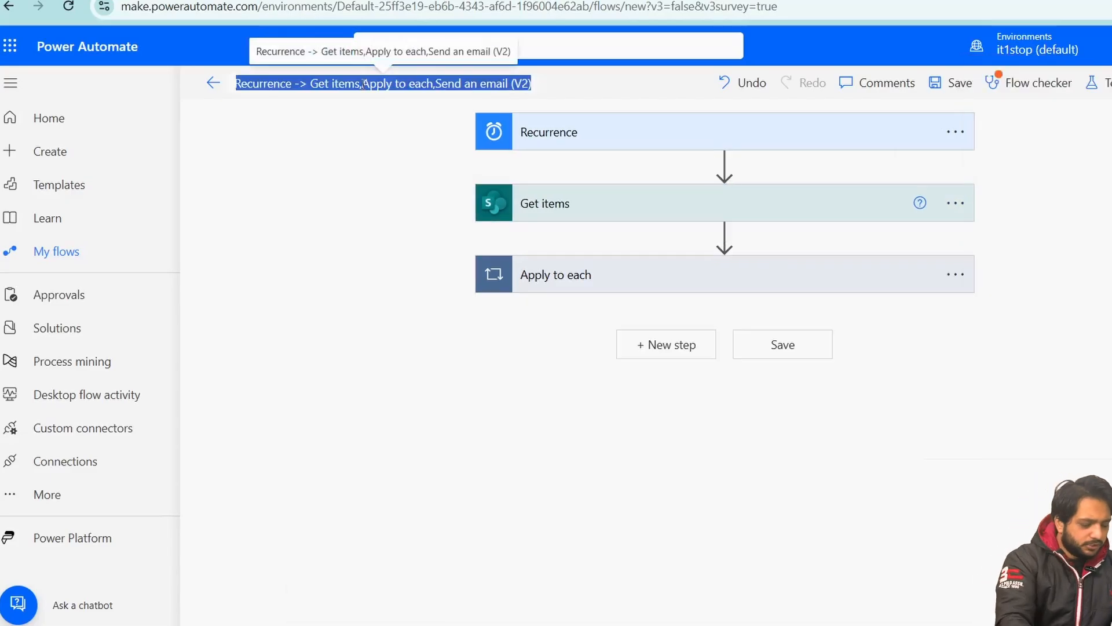
type("Dail")
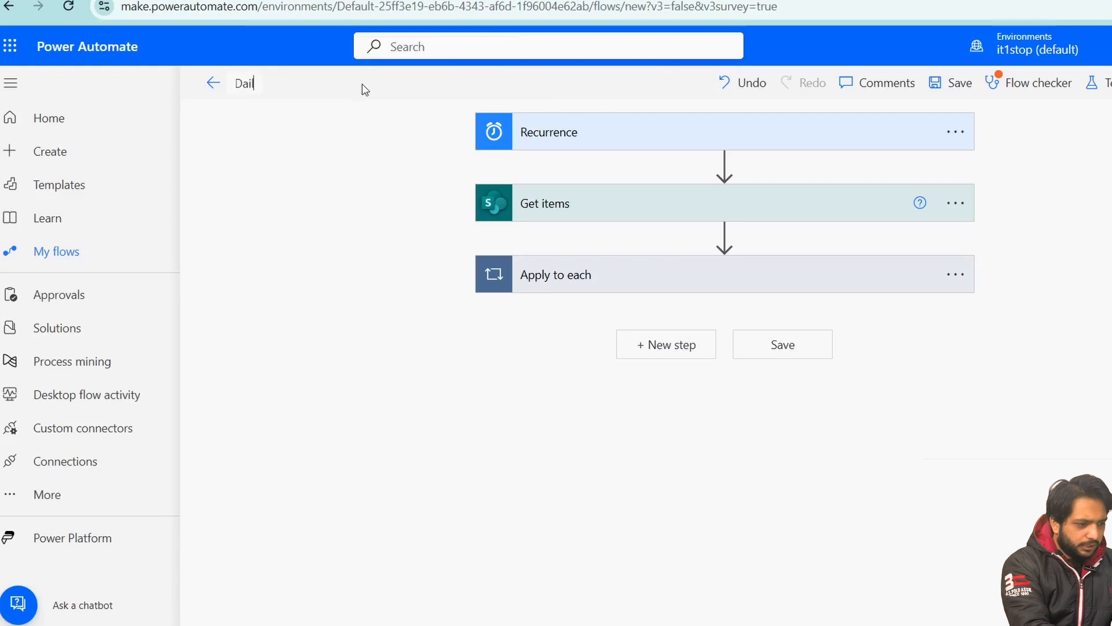
type("yReminderMyTas")
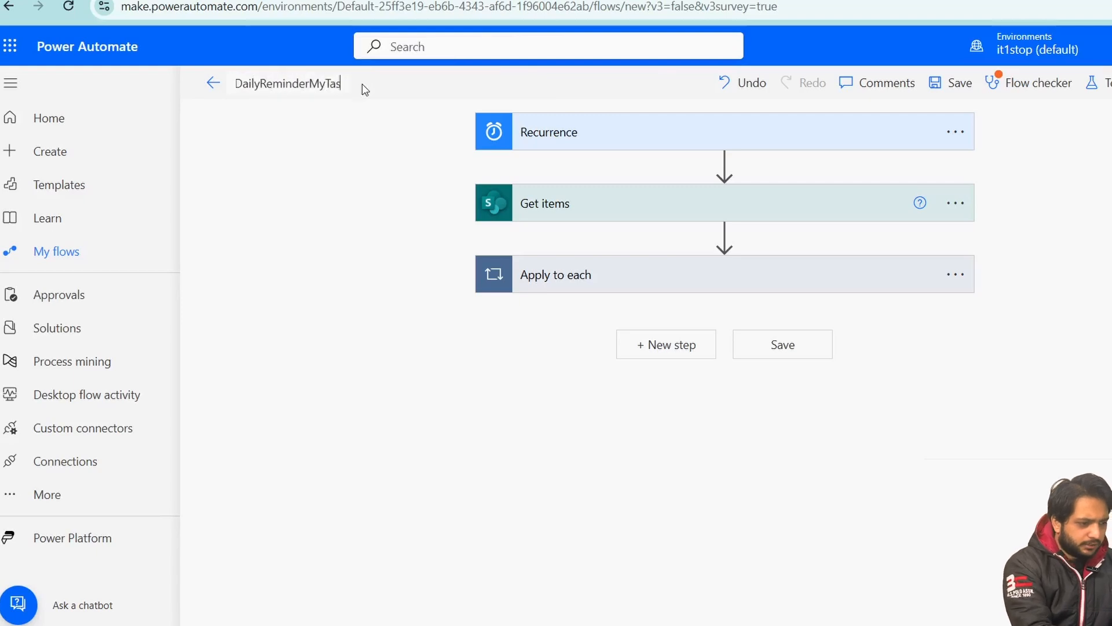
type("ks9")
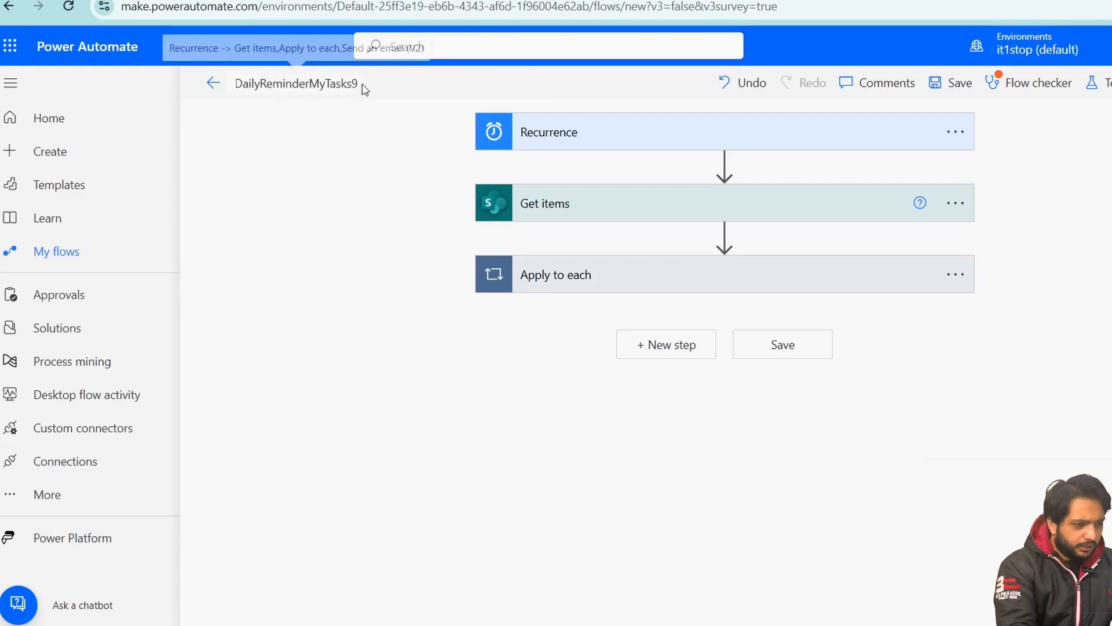
left_click(70, 155)
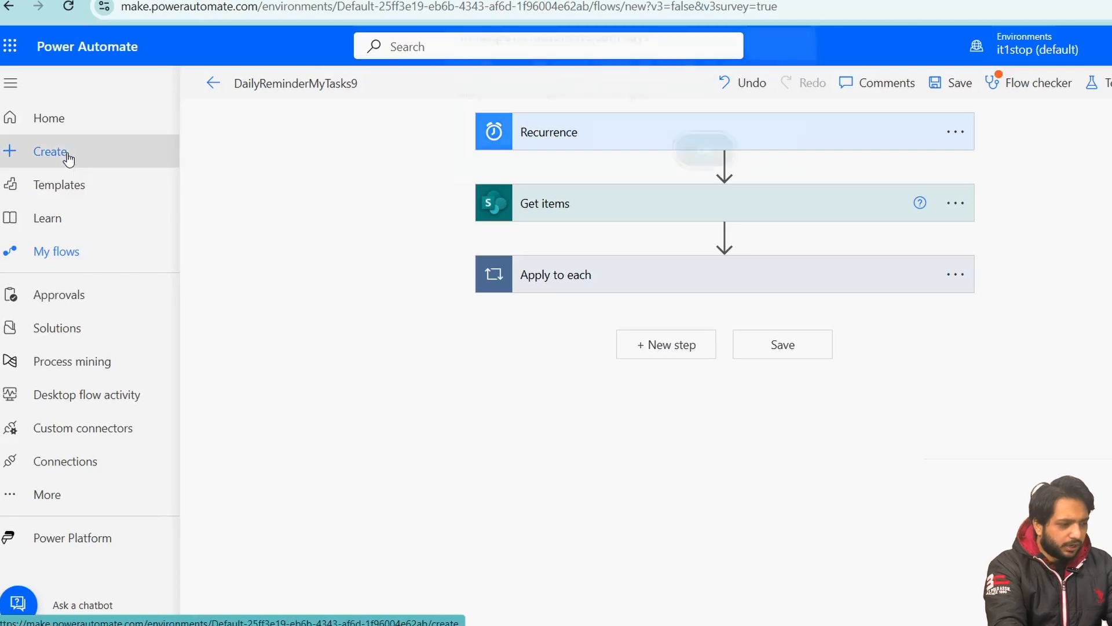
left_click(703, 162)
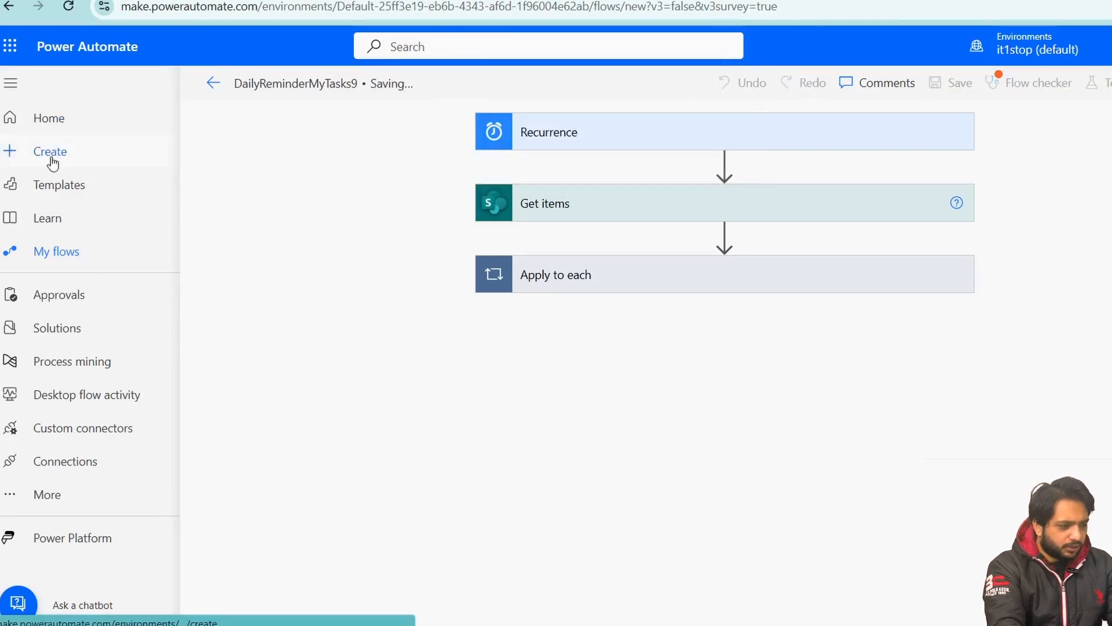
- Start a new automated cloud flow without choosing a preset trigger and name it CurrentDateDueTaskReminder
left_click(301, 251)
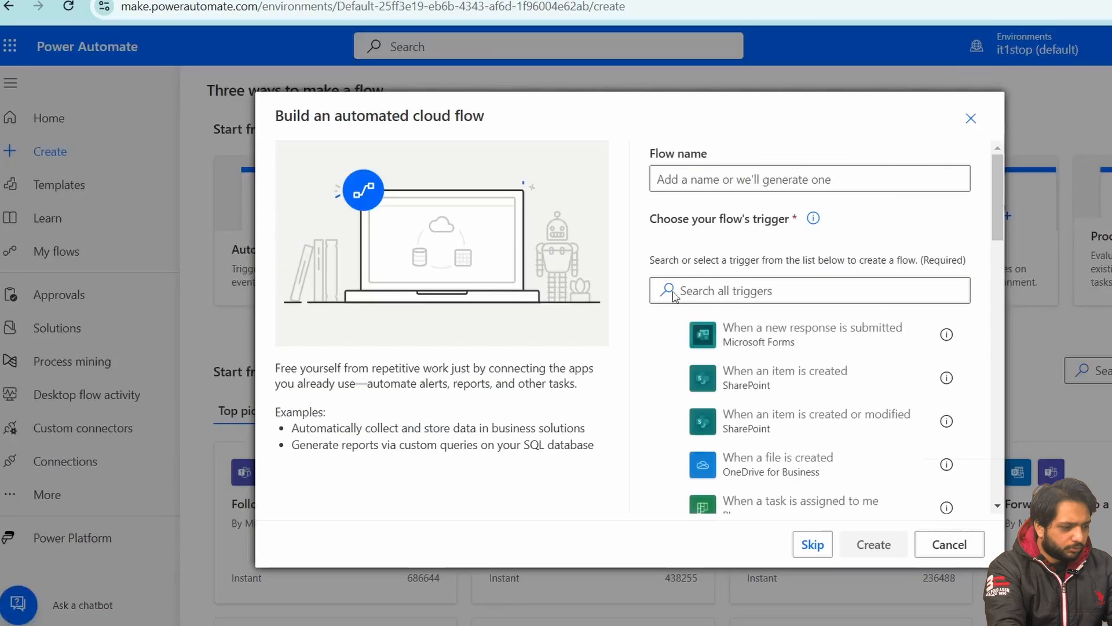
left_click(813, 544)
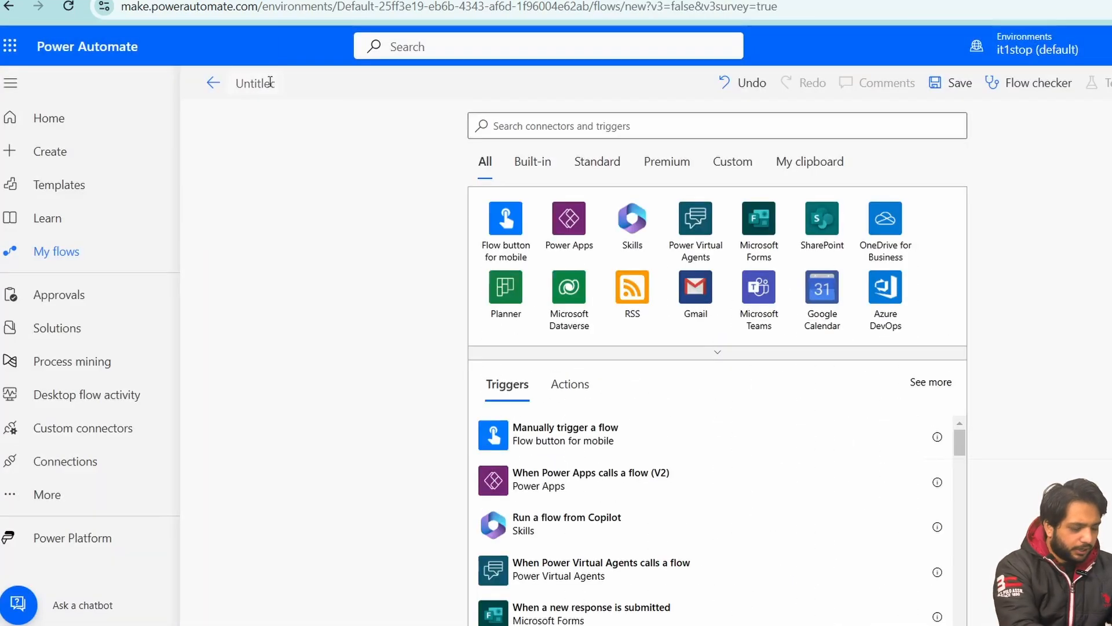
left_click(270, 85)
type("CureentDateDueTaskReminder")
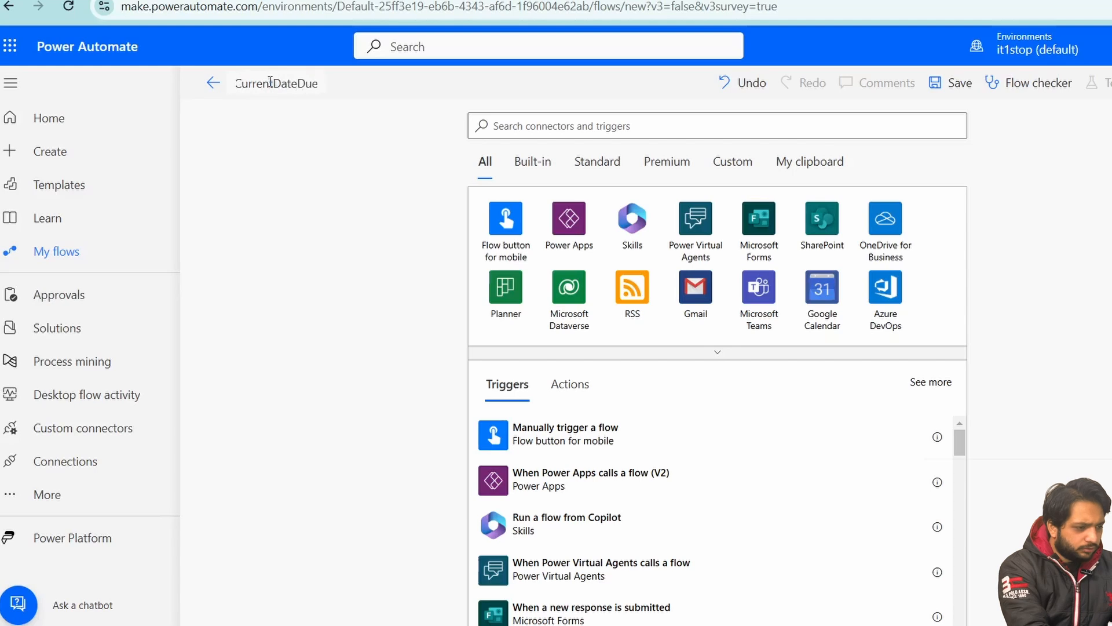
- Add a Recurrence trigger to the new flow with an interval of 1 and a frequency of Day
left_click(519, 128)
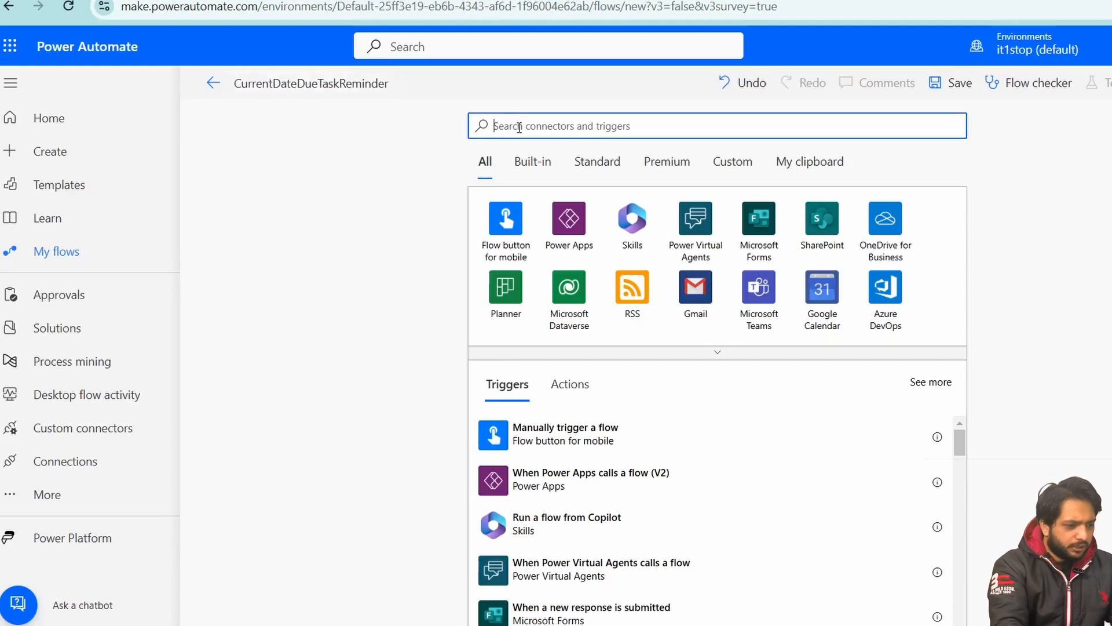
type("recurrence")
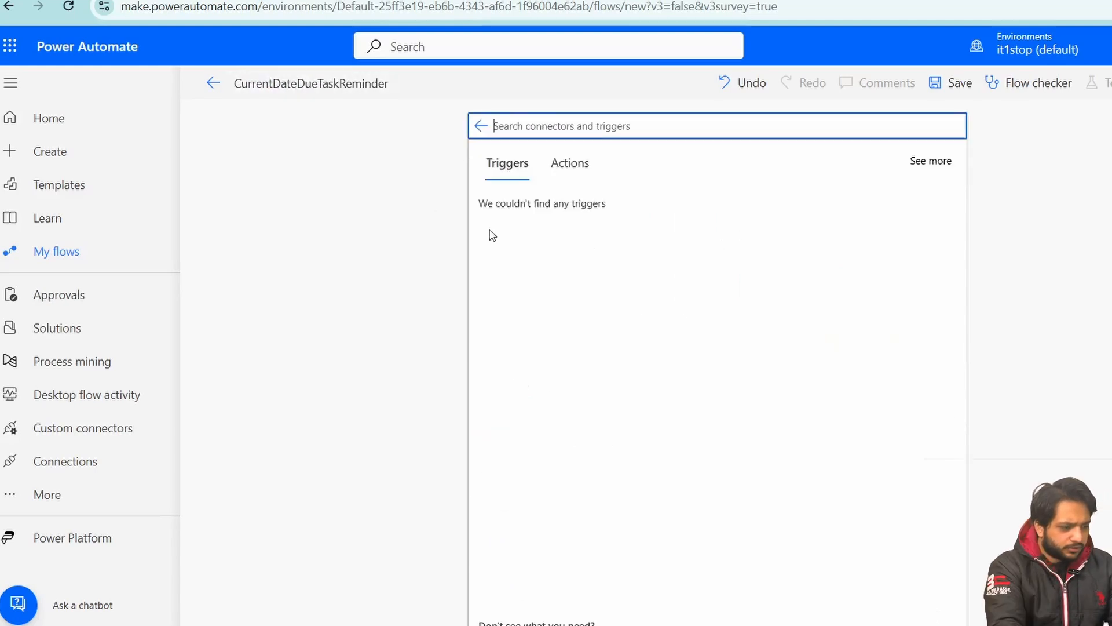
left_click(698, 224)
left_click(834, 186)
left_click(753, 261)
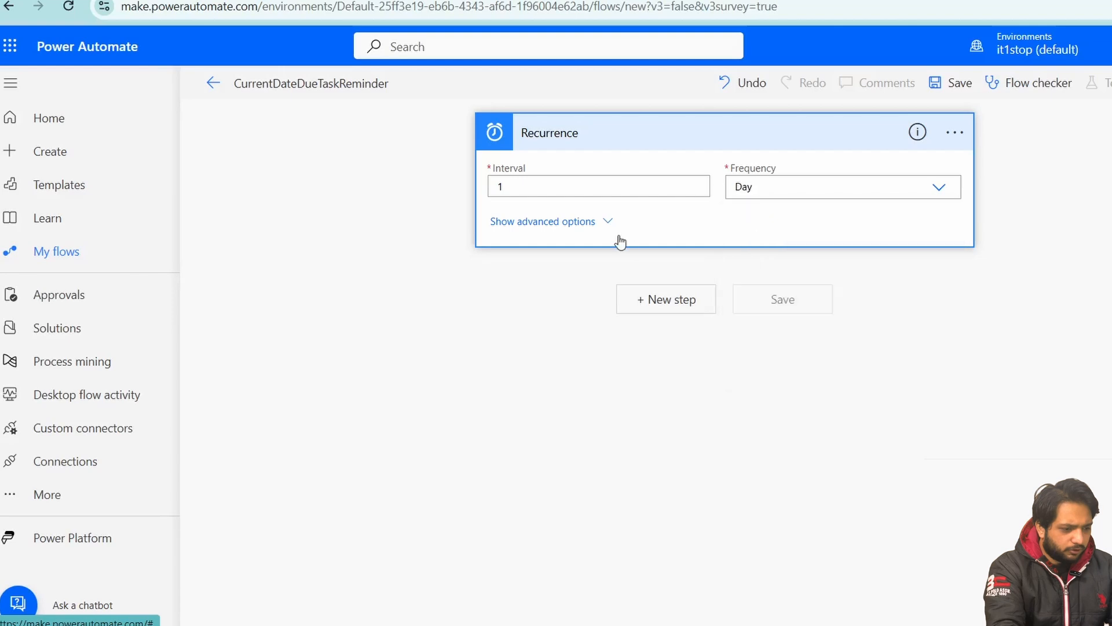
- Set the recurrence time zone to (UTC+05:30) Chennai, Kolkata, Mumbai, New Delhi and the start time to 2024-12-24T06:15:00.000Z
left_click(611, 224)
left_click(636, 218)
type("che")
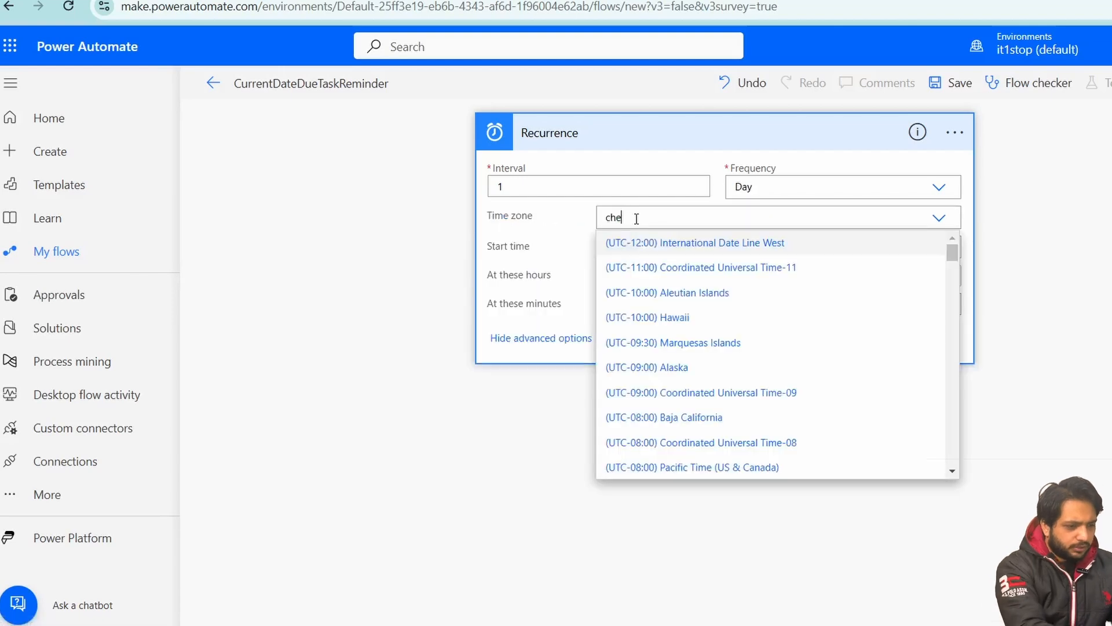
type("c")
key("BackSpace")
left_click(695, 290)
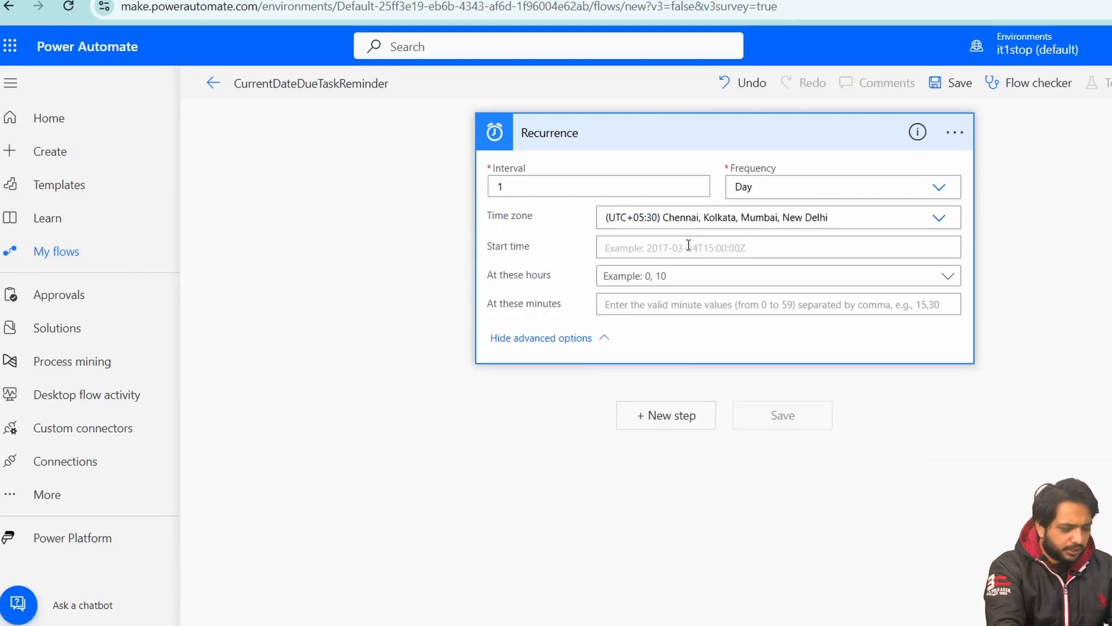
type("2024-13")
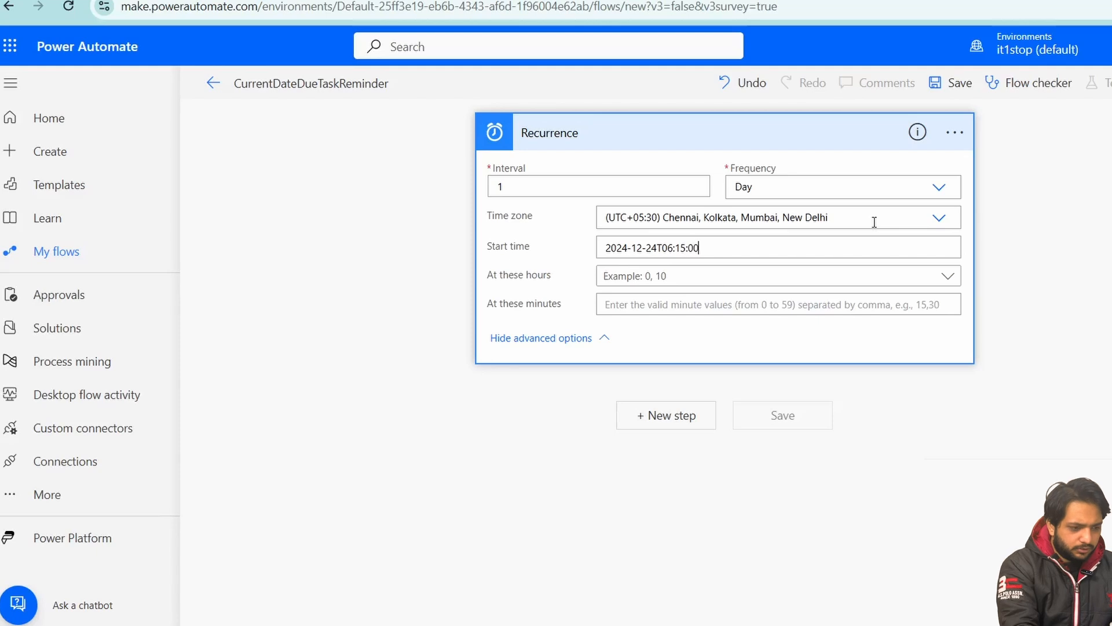
type(".000Z")
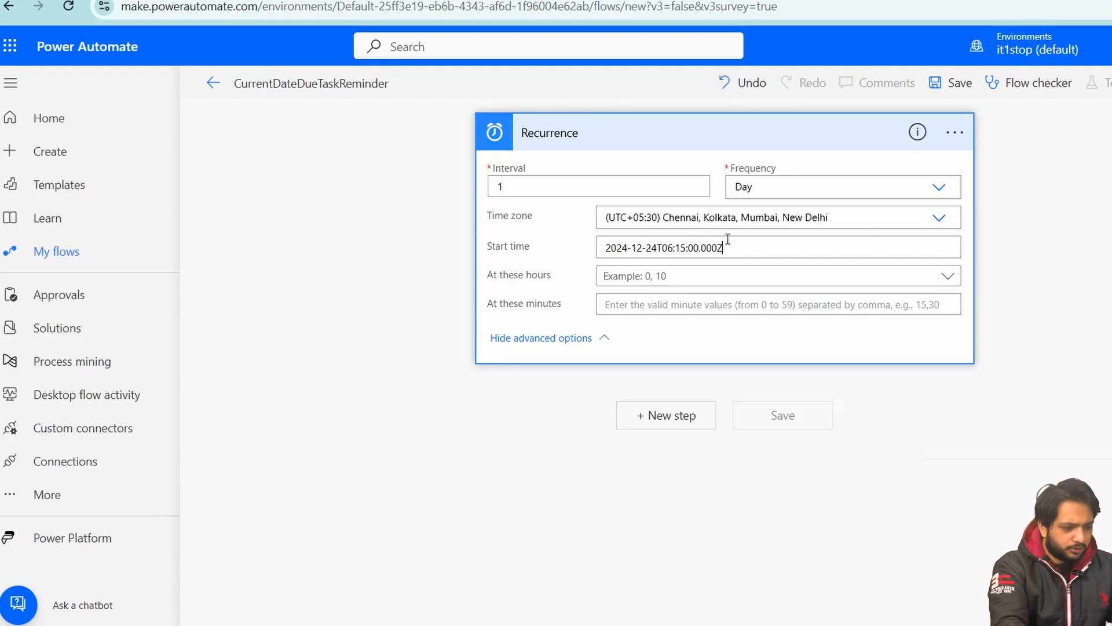
- Schedule the recurrence at hour 11 and minute 45
left_click(626, 268)
scroll(628, 426, "down", 3)
left_click(615, 504)
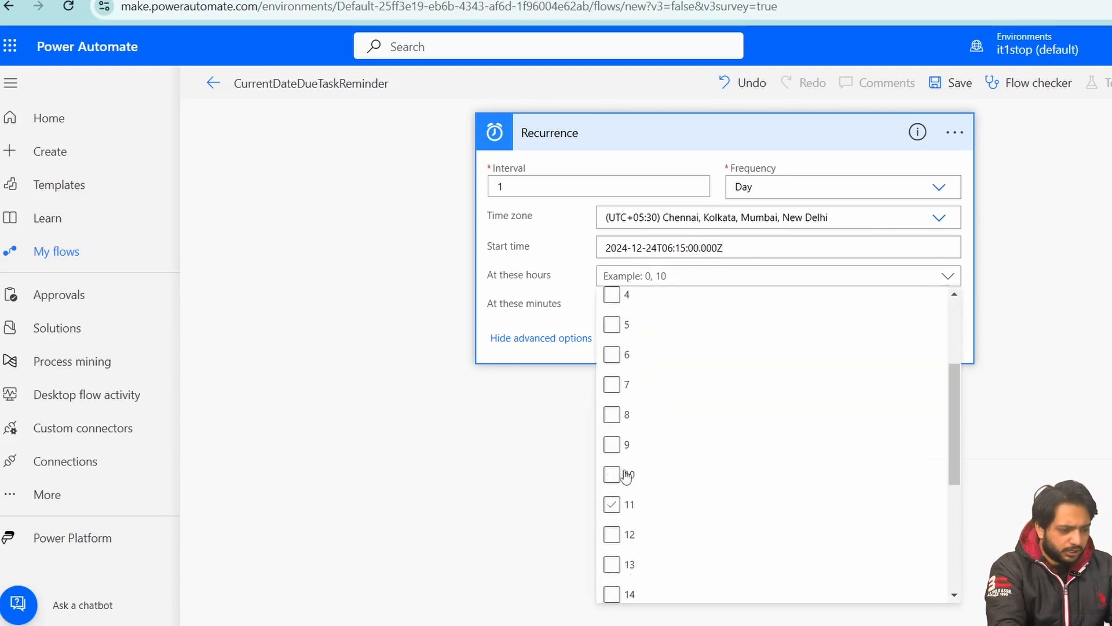
left_click(613, 504)
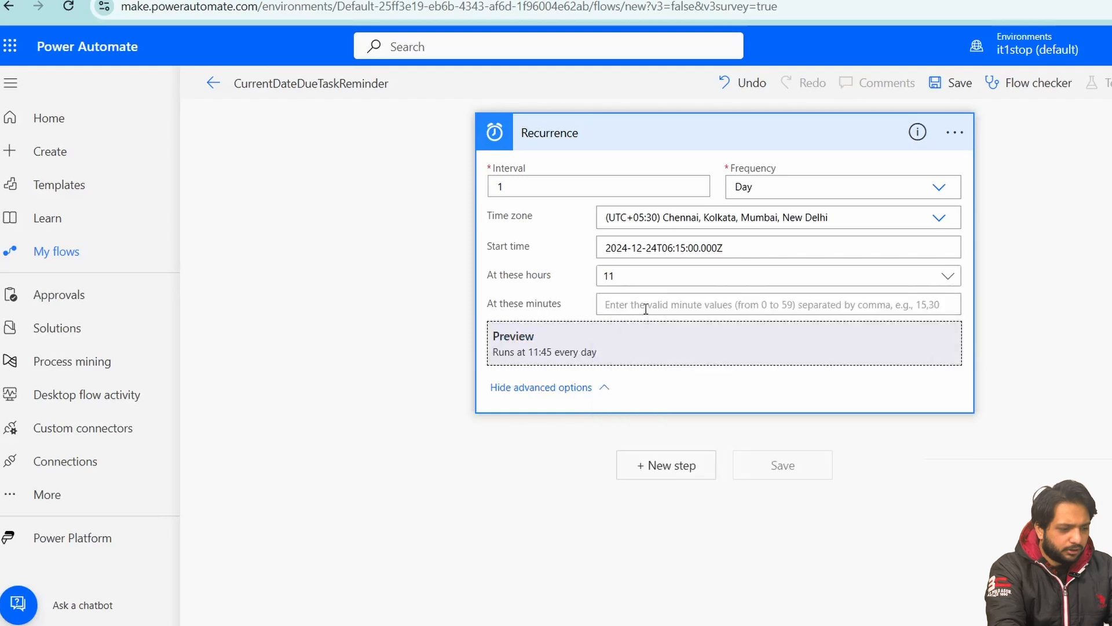
left_click(646, 309)
type("45")
- Add a SharePoint Get items action after the recurrence and set its site address to the Talent Hooks site
left_click(673, 477)
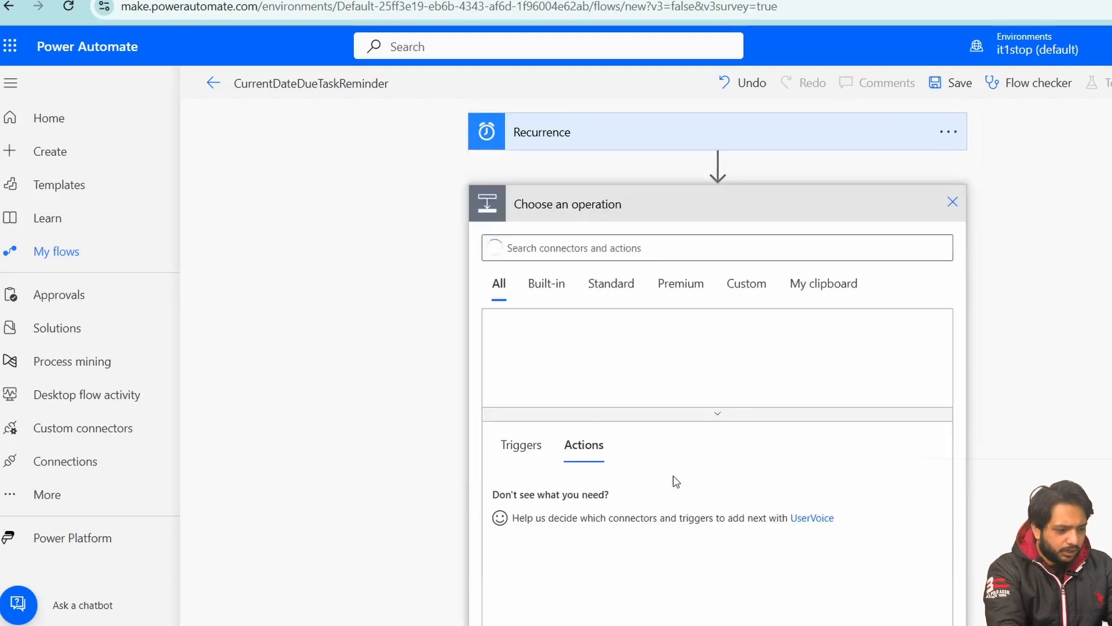
type("shar")
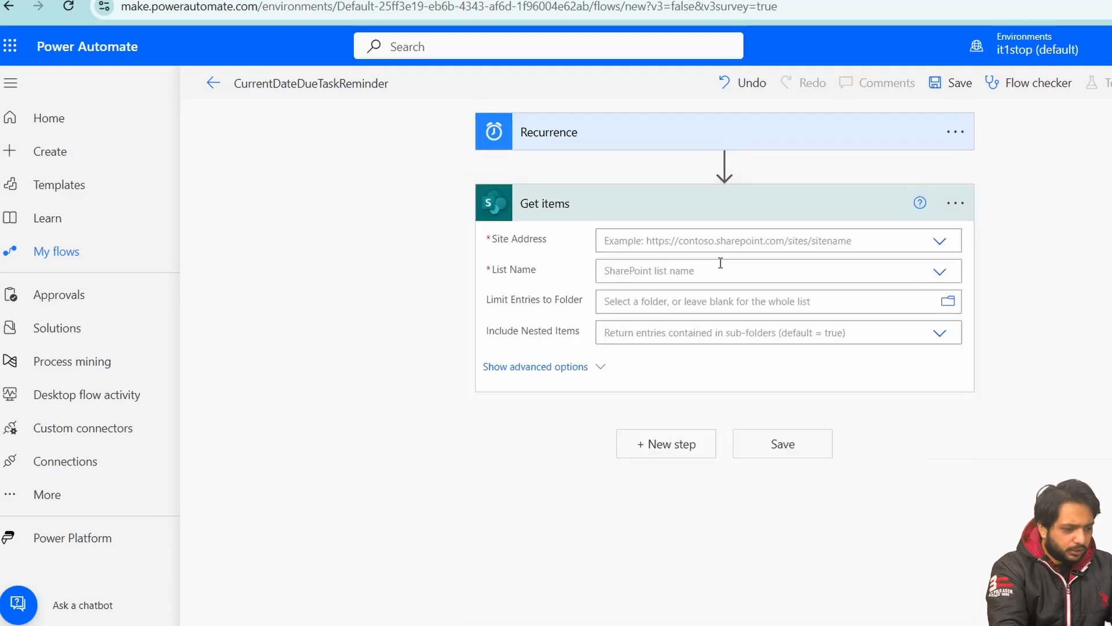
left_click(940, 240)
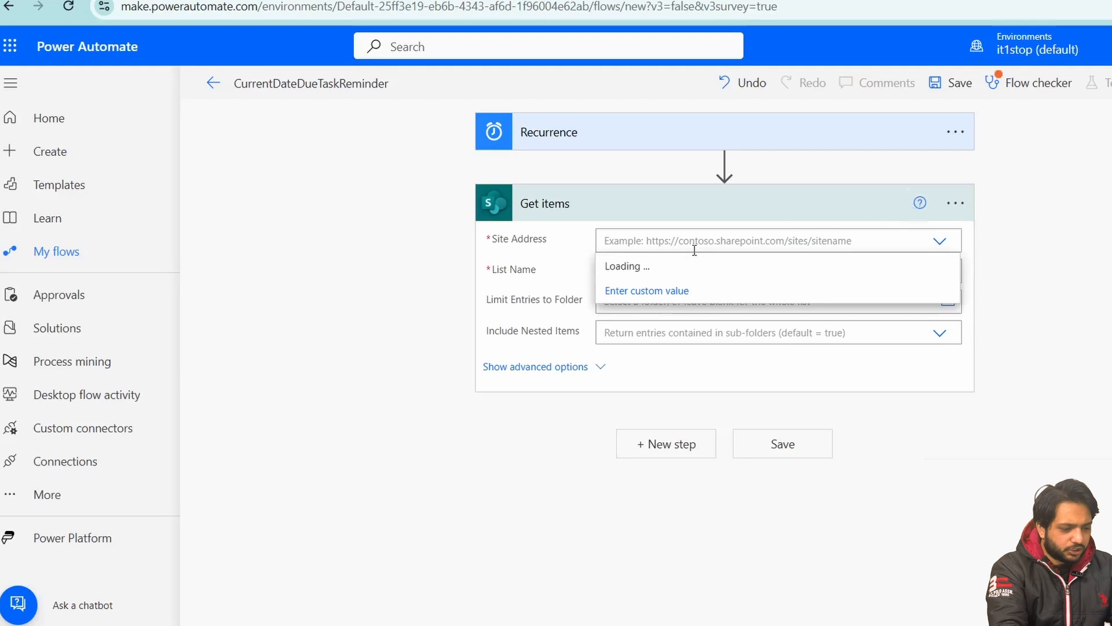
- Choose MyEmployees as the list for the Get items action
left_click(658, 273)
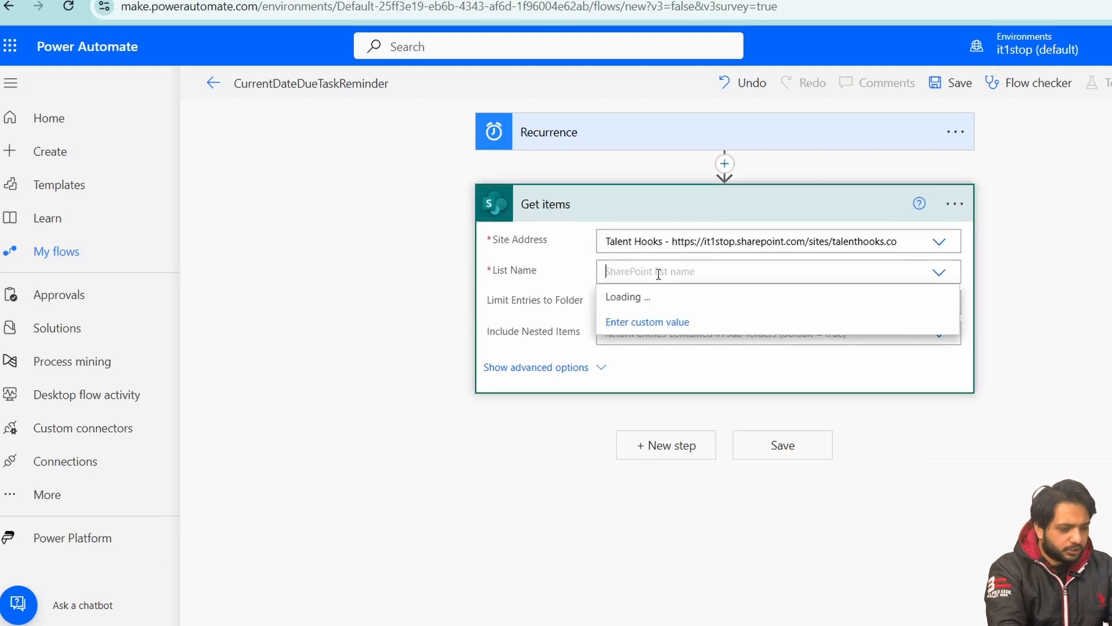
scroll(653, 377, "down", 10)
scroll(650, 459, "up", 1)
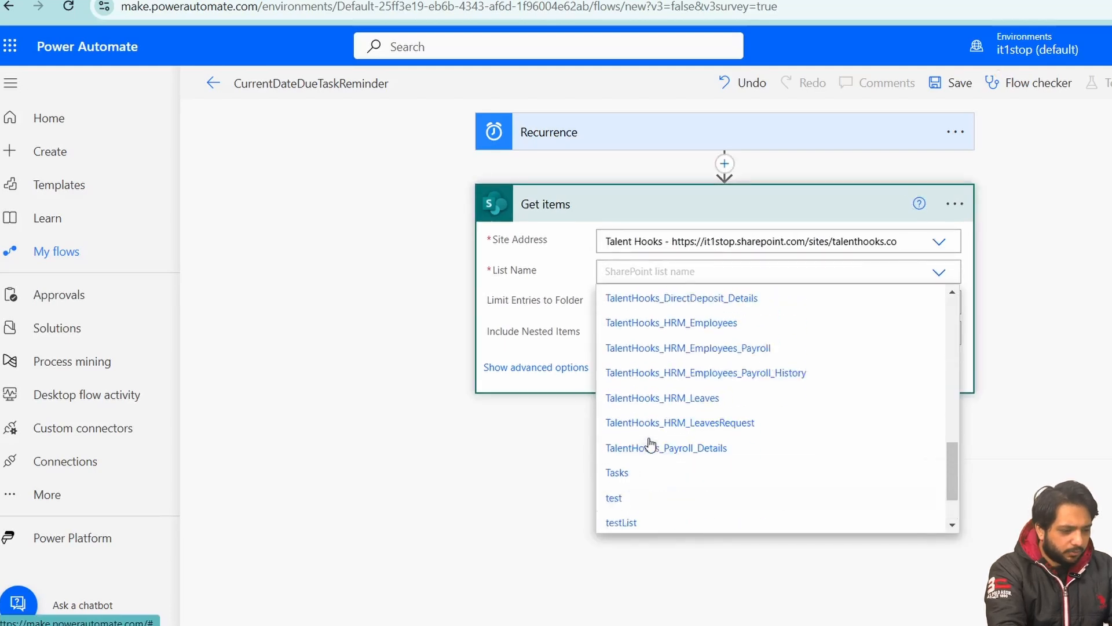
scroll(650, 406, "up", 3)
left_click(646, 333)
- Set the Get items filter query to DueDate eq '[expression]' and Status eq 'Pending', using the expression formatDateTime(utcNow(),'yyyy-MM-dd') for the date
left_click(619, 364)
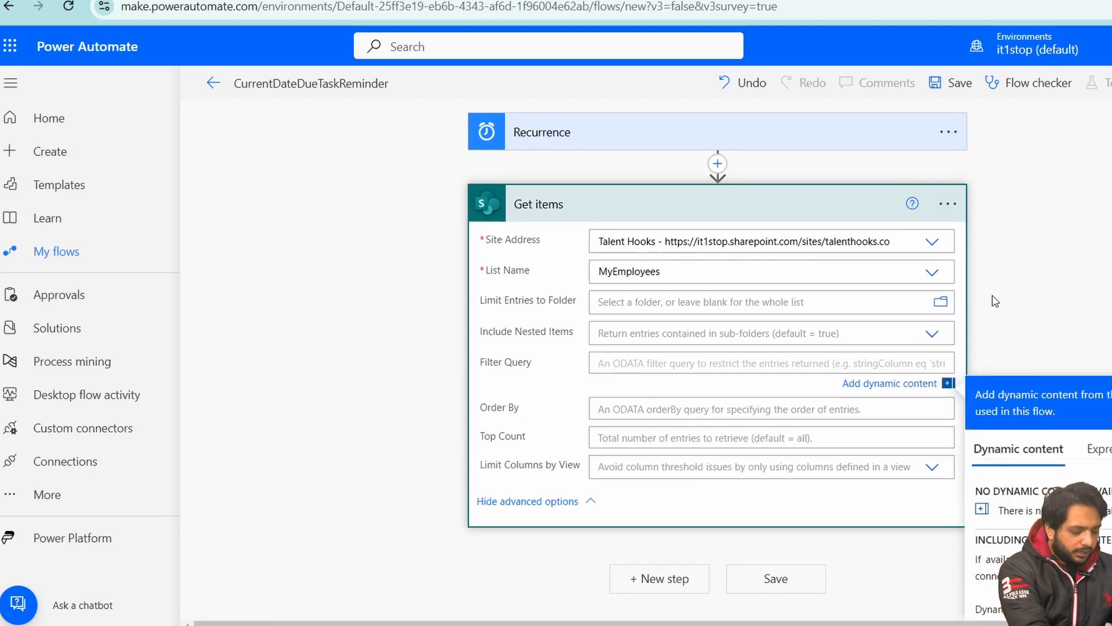
type("DueDate eq '")
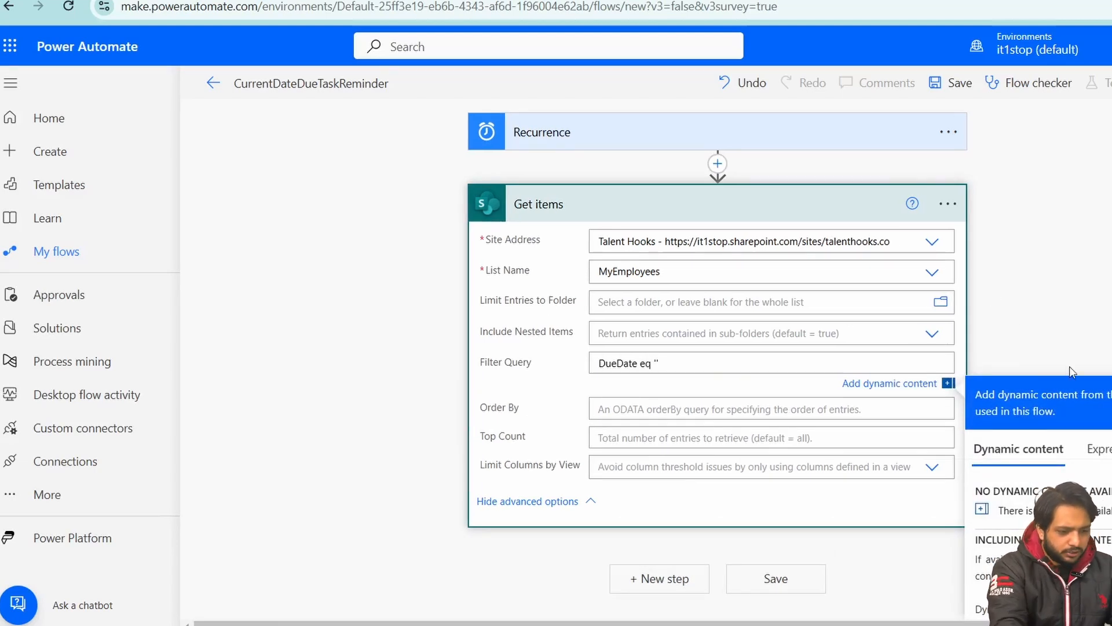
left_click(1099, 448)
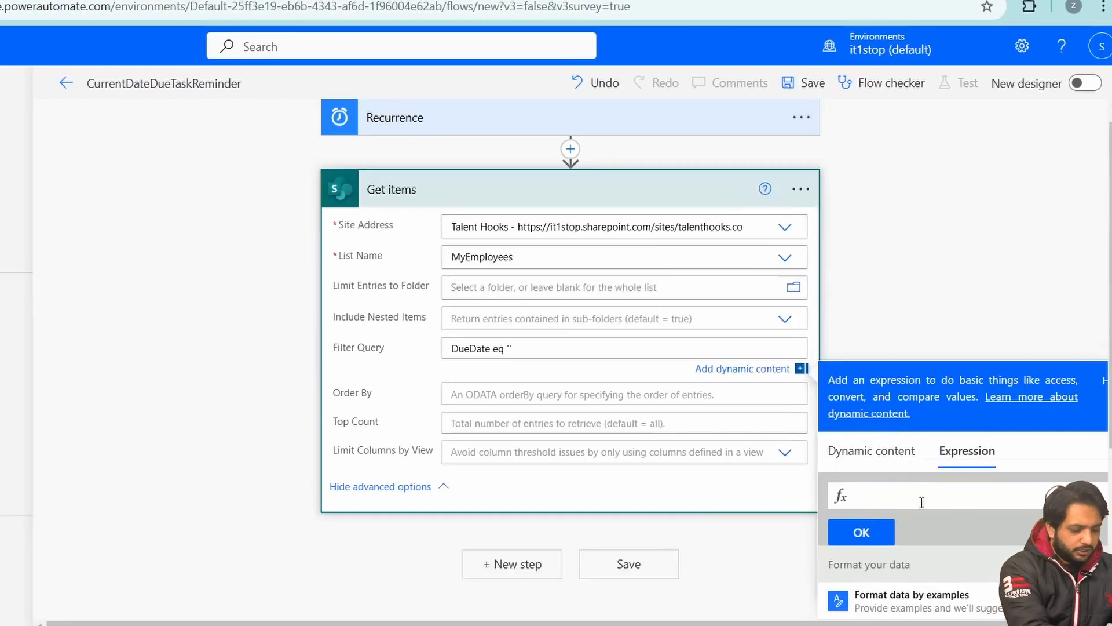
type("form")
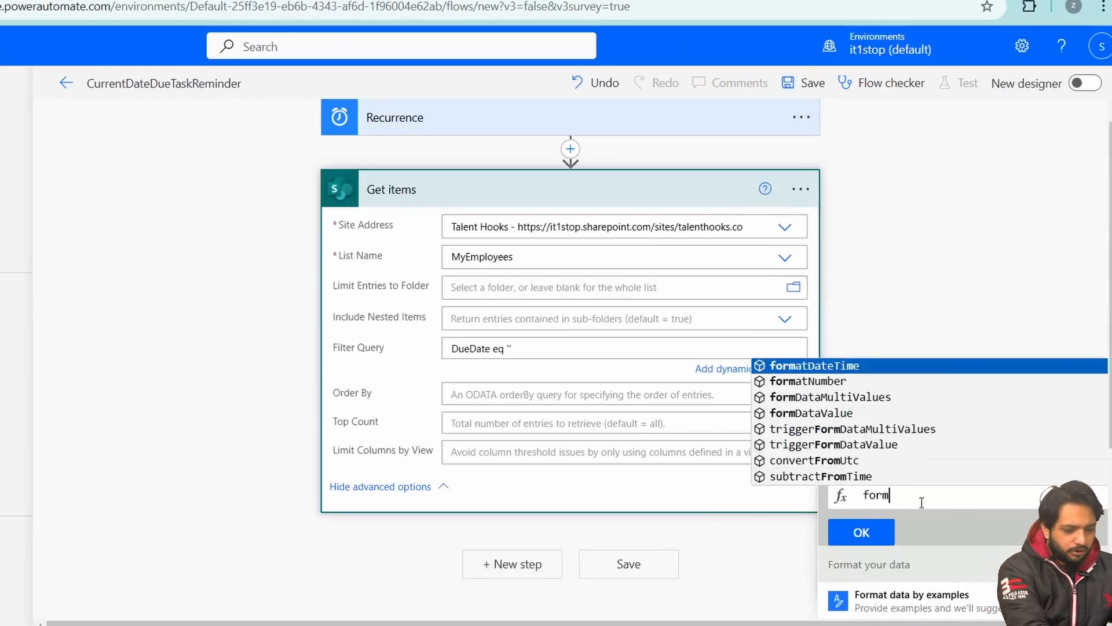
type("atDateTime(utc")
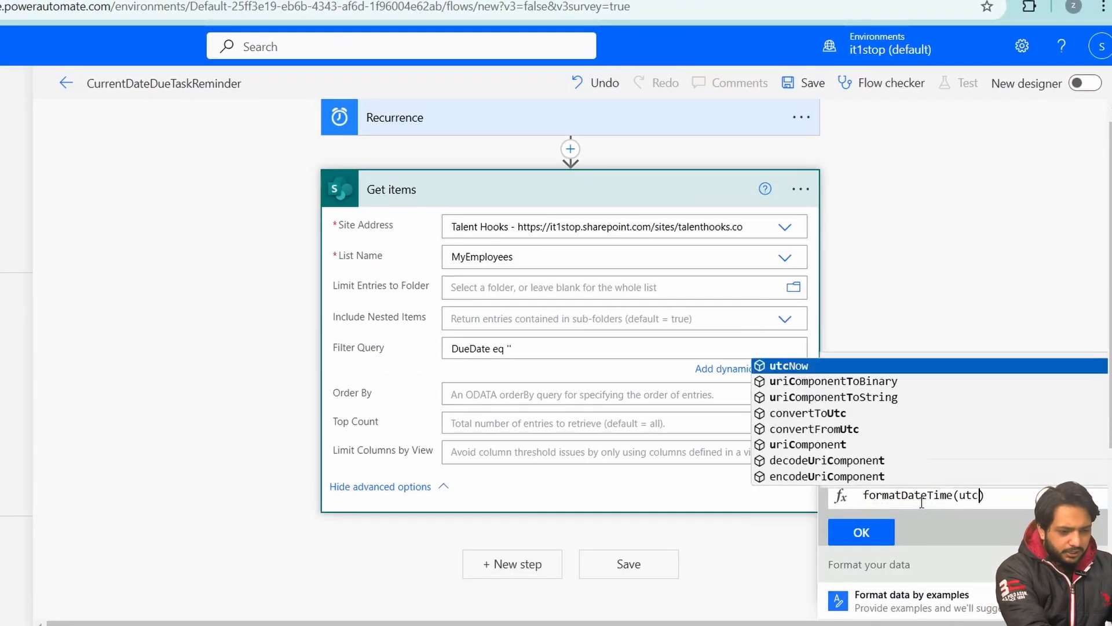
key("Return")
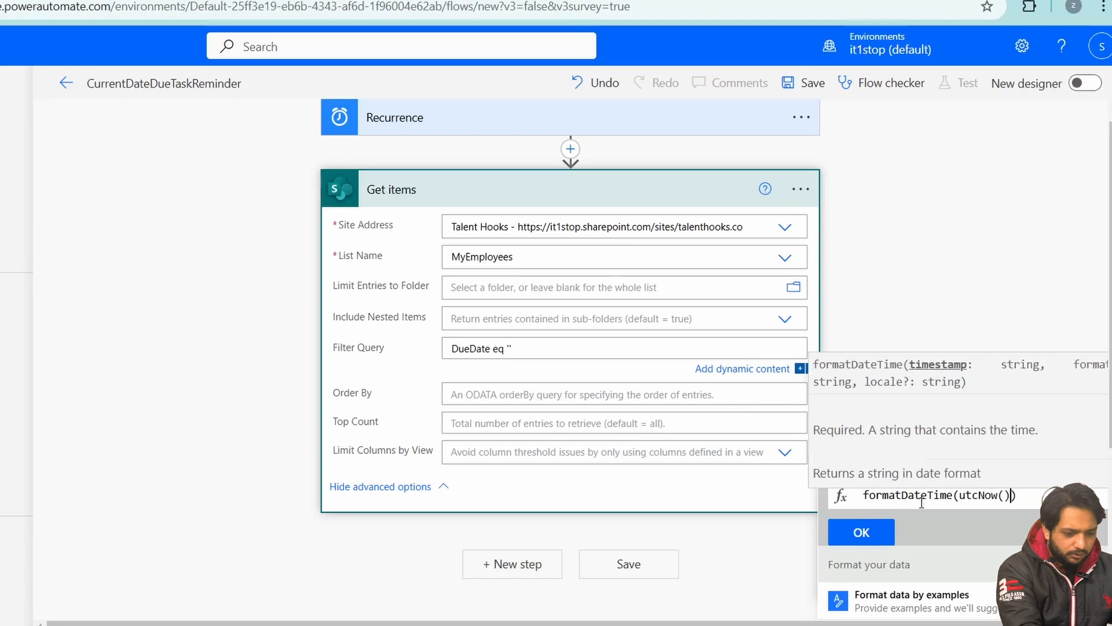
type(",'")
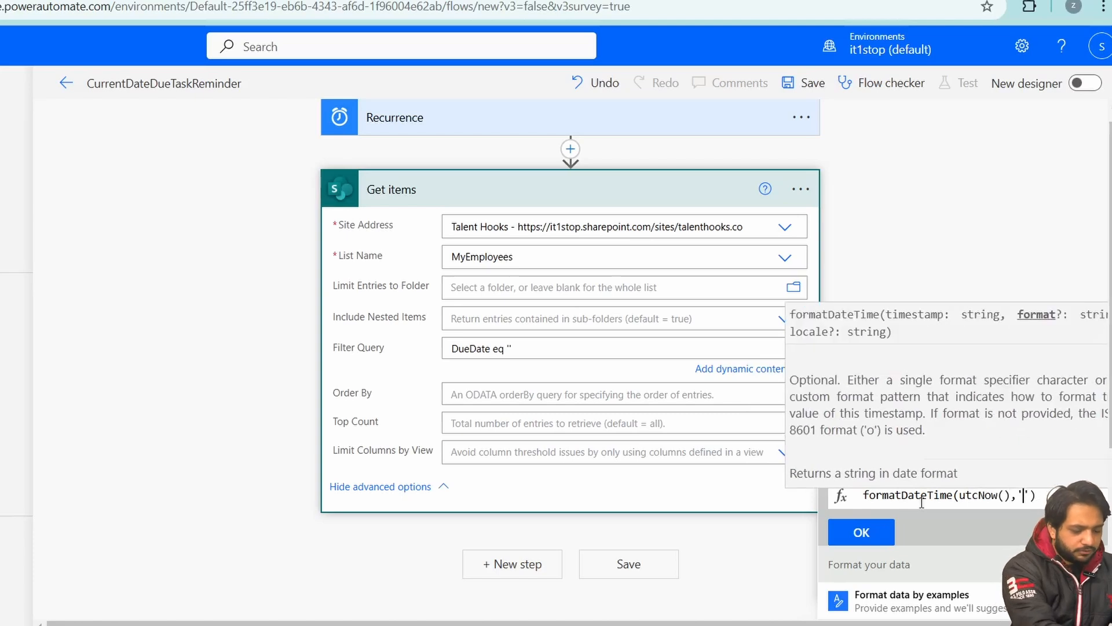
type("yyyy-")
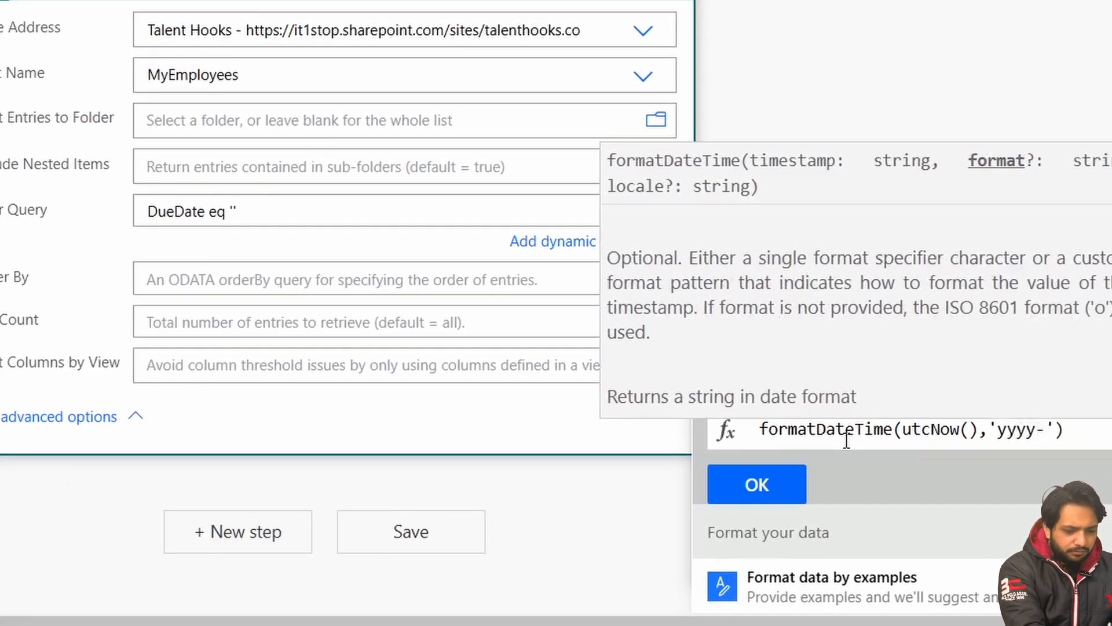
type("MM-")
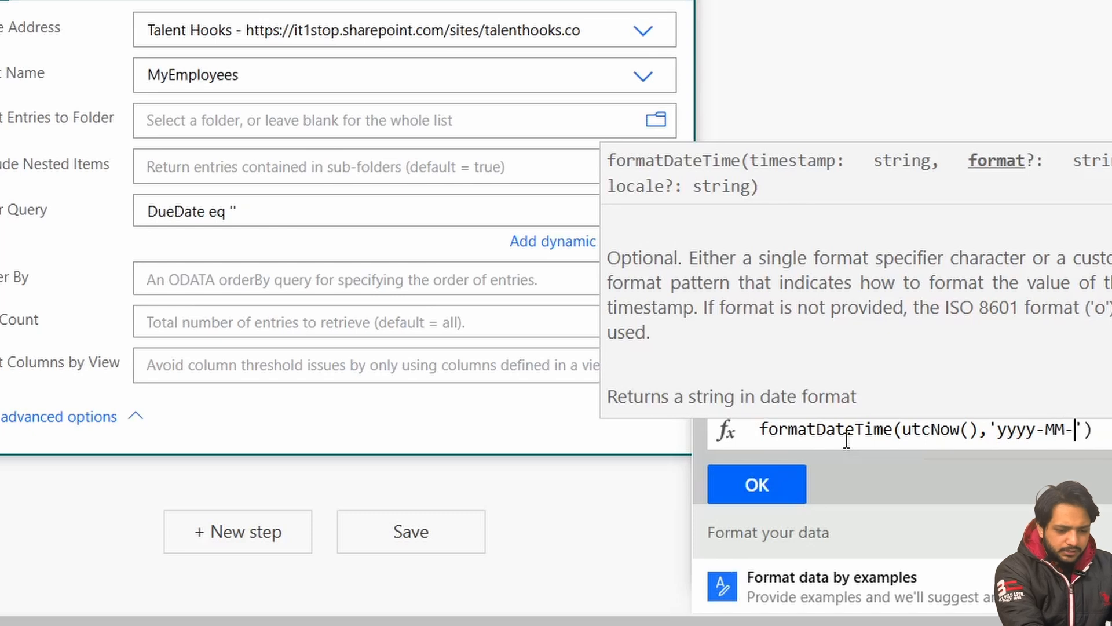
type("dd")
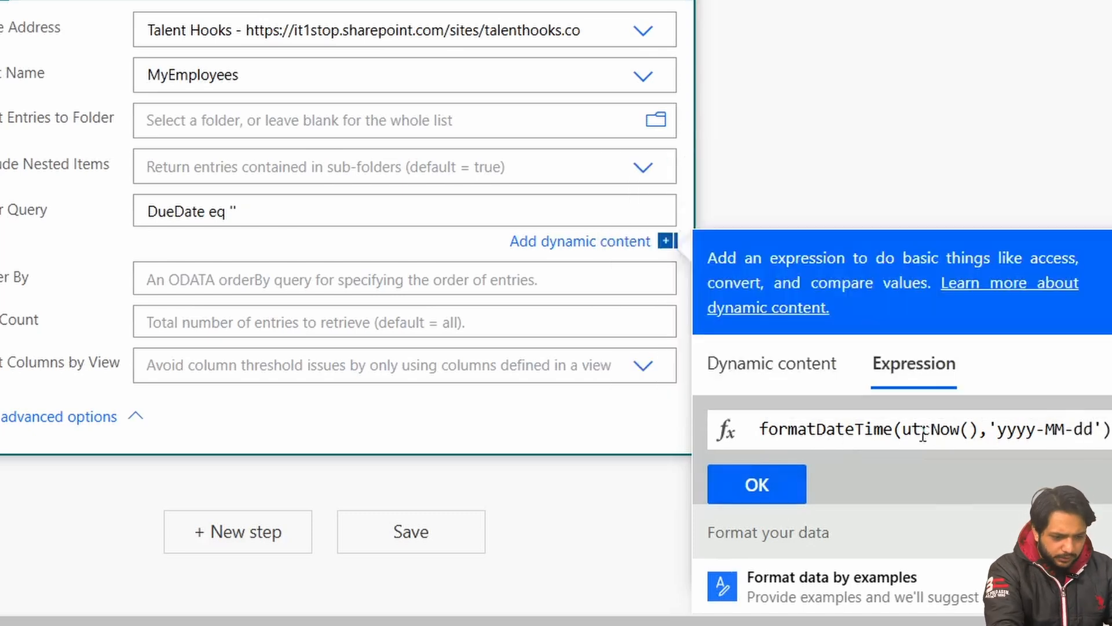
left_click(756, 484)
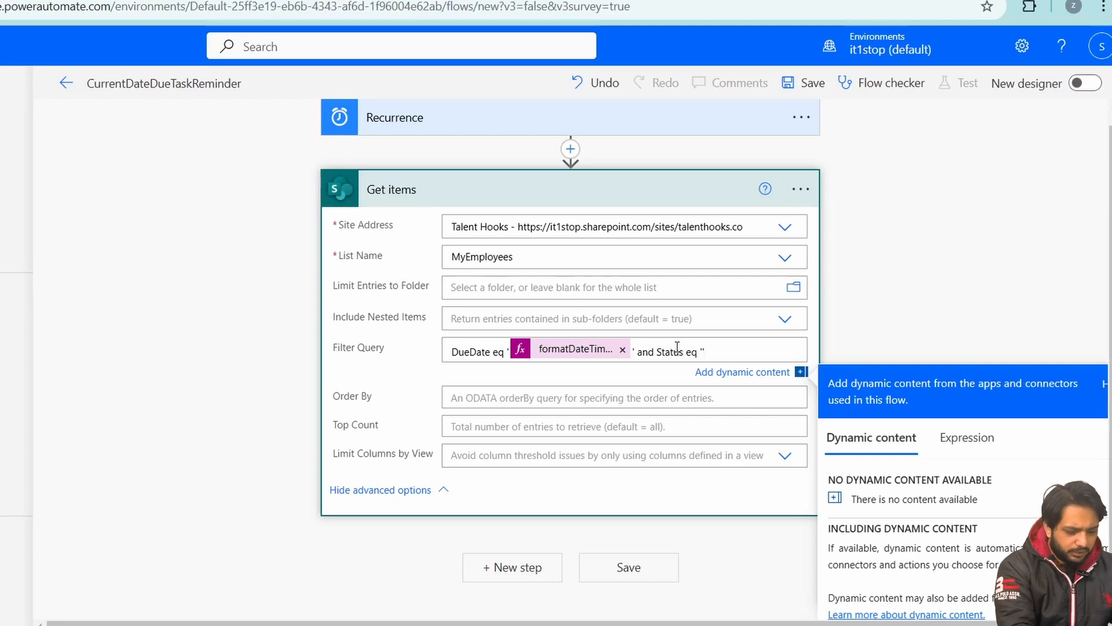
type("Pending")
- Add a Send an email (V2) action after Get items
left_click(512, 567)
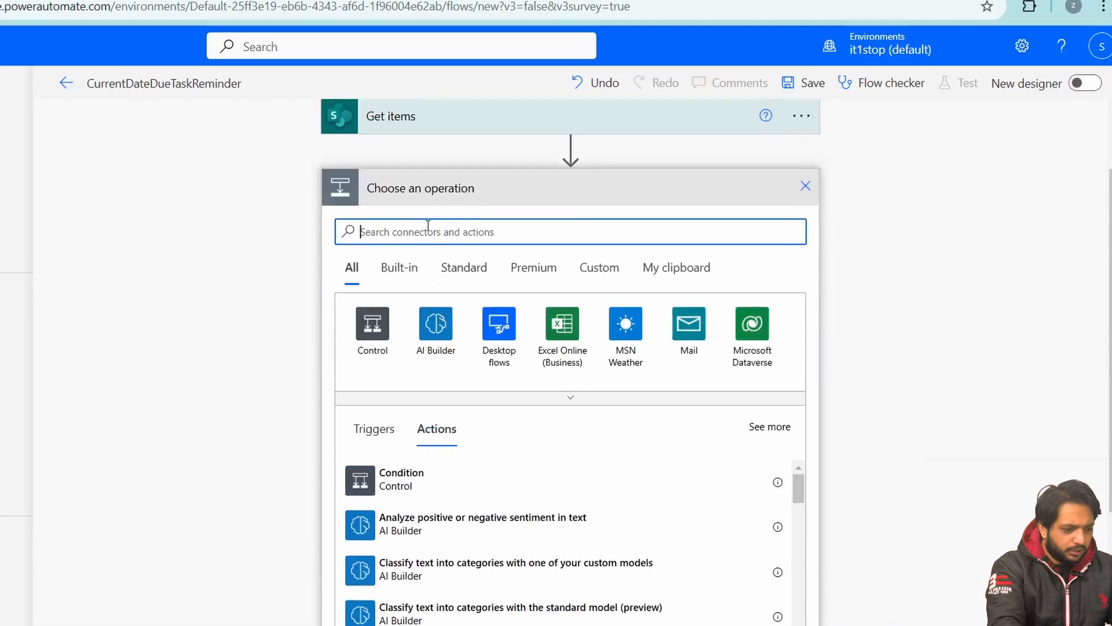
type("Send an email")
left_click(521, 518)
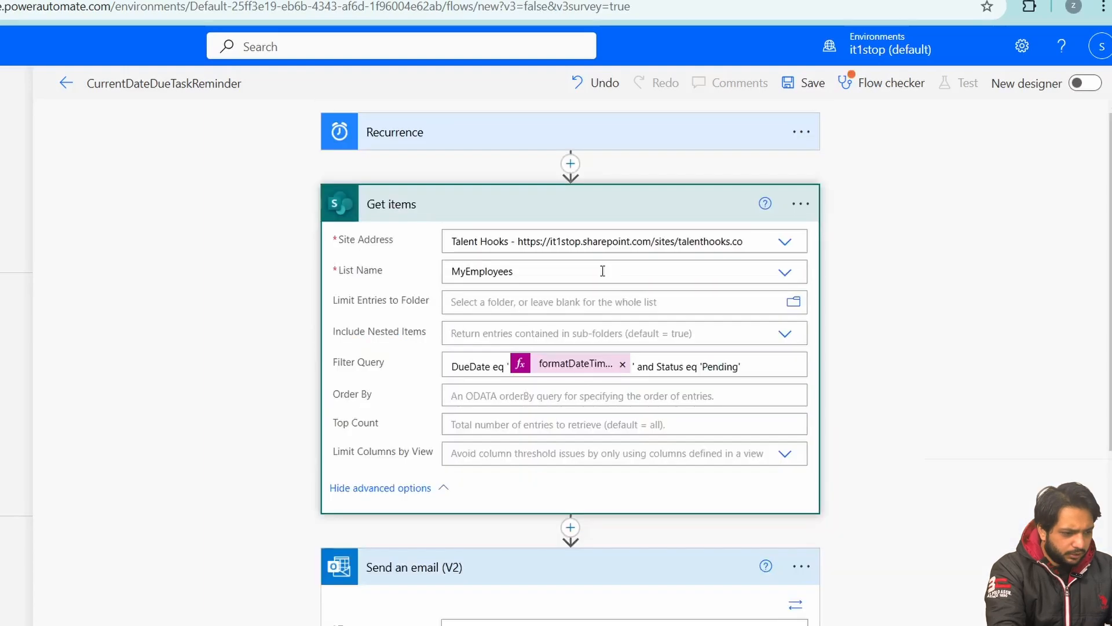
- Change the list of the Get items action to Tasks
left_click(604, 271)
type("Tas")
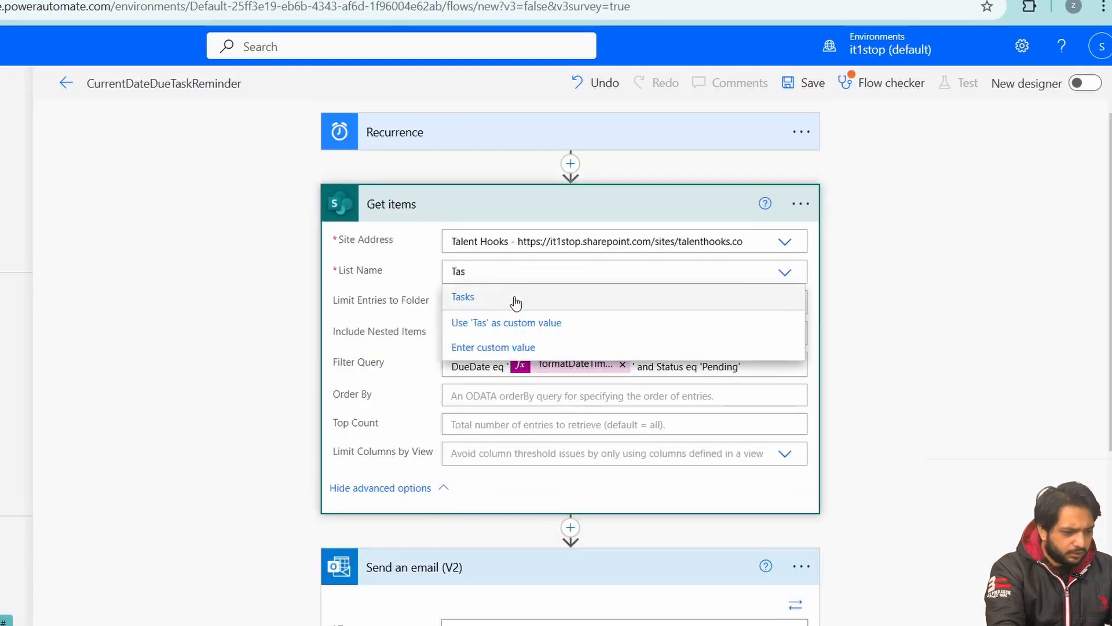
left_click(514, 296)
- Set the email recipient to the Owner Value dynamic content from Get items
scroll(515, 296, "down", 5)
left_click(579, 360)
scroll(922, 381, "down", 4)
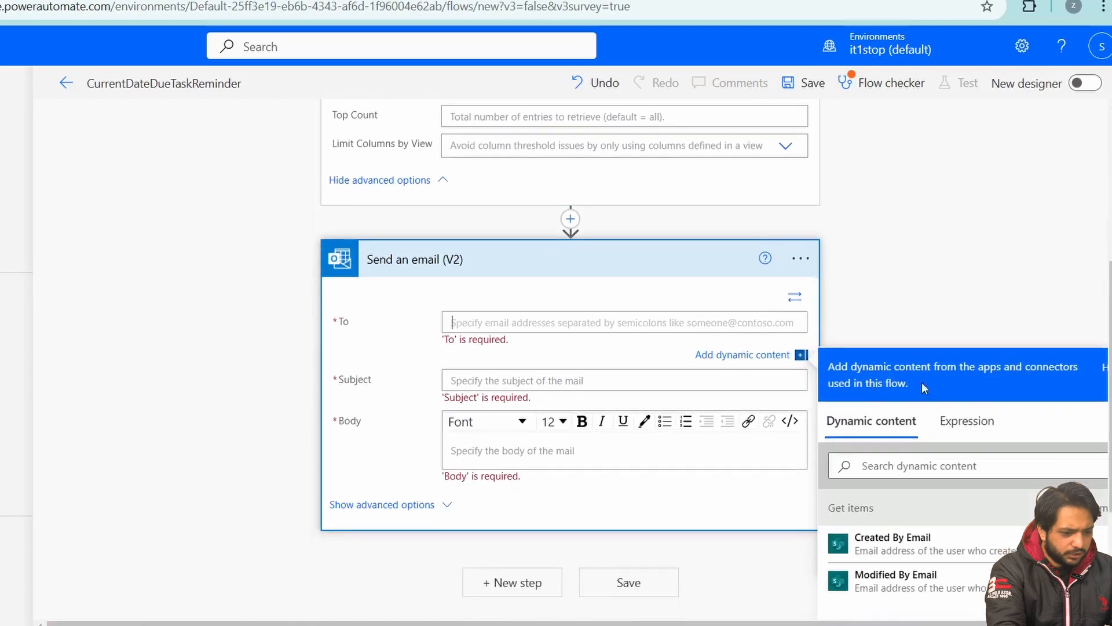
left_click(1095, 314)
scroll(880, 463, "down", 4)
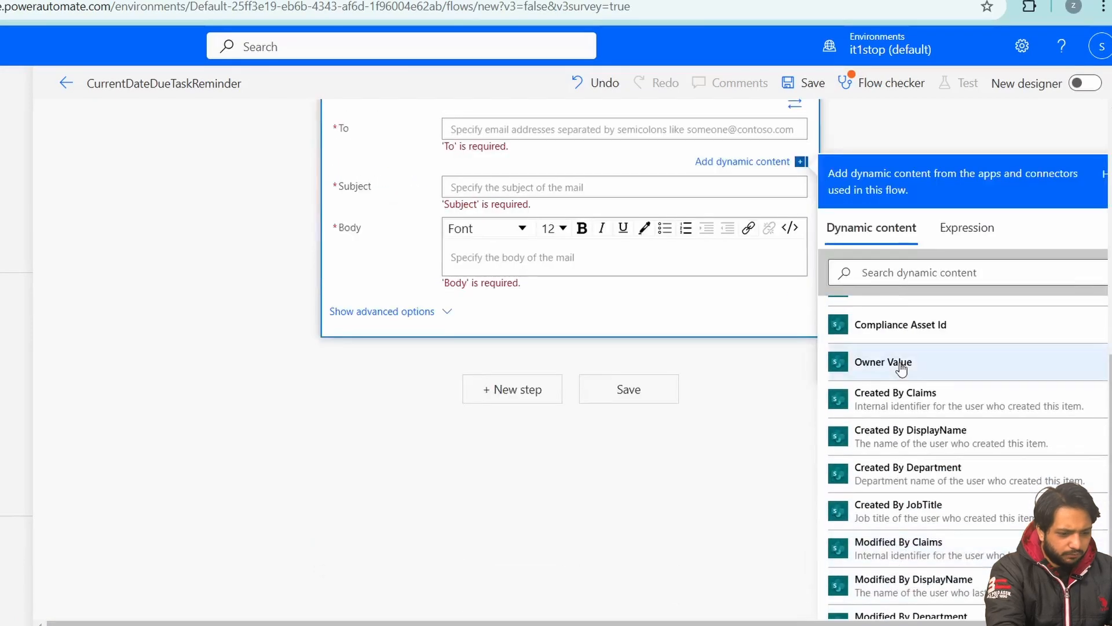
left_click(898, 364)
- Set the email subject to "Your Task is Due today"
left_click(501, 187)
type("You")
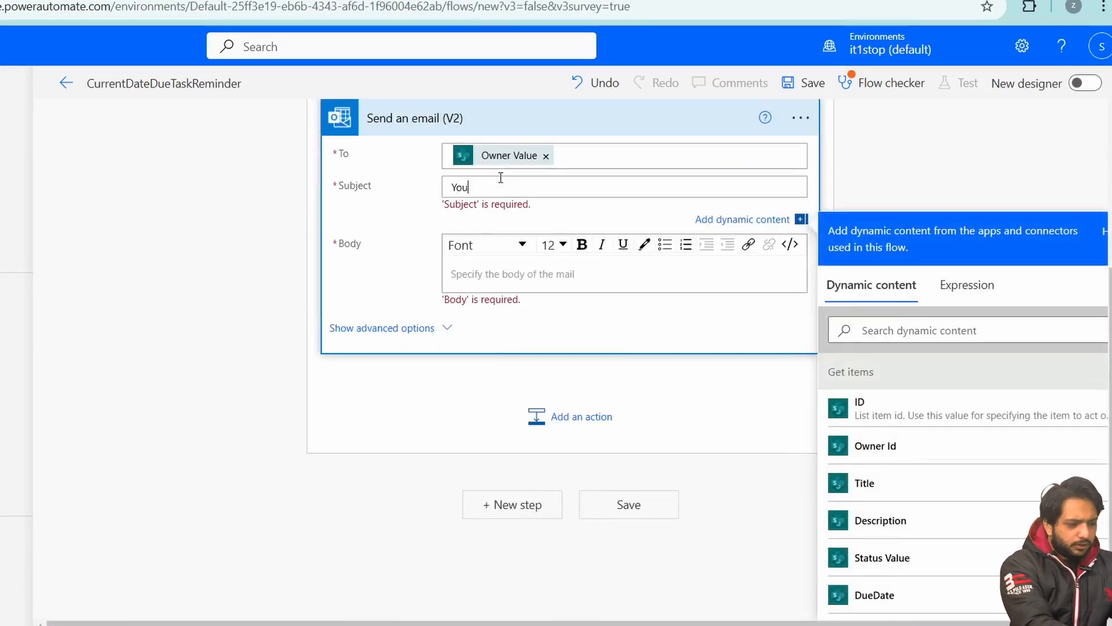
type("r Task is Due today")
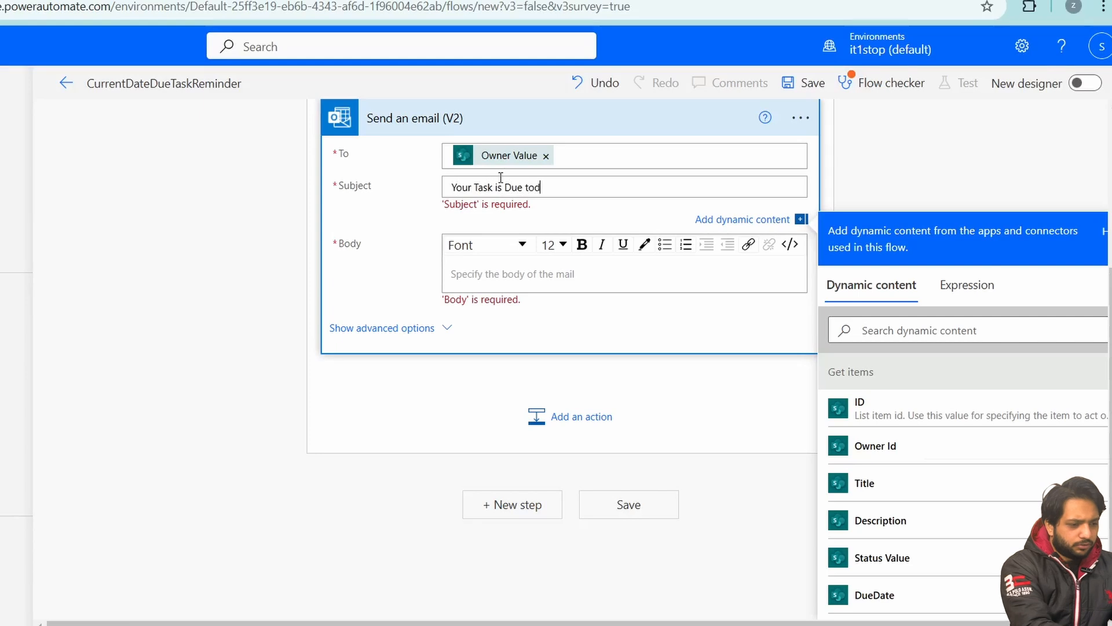
- Begin the email body with "Dear Employee," and a second line reading "Your task" followed by the Title dynamic content
left_click(461, 271)
type("Dear")
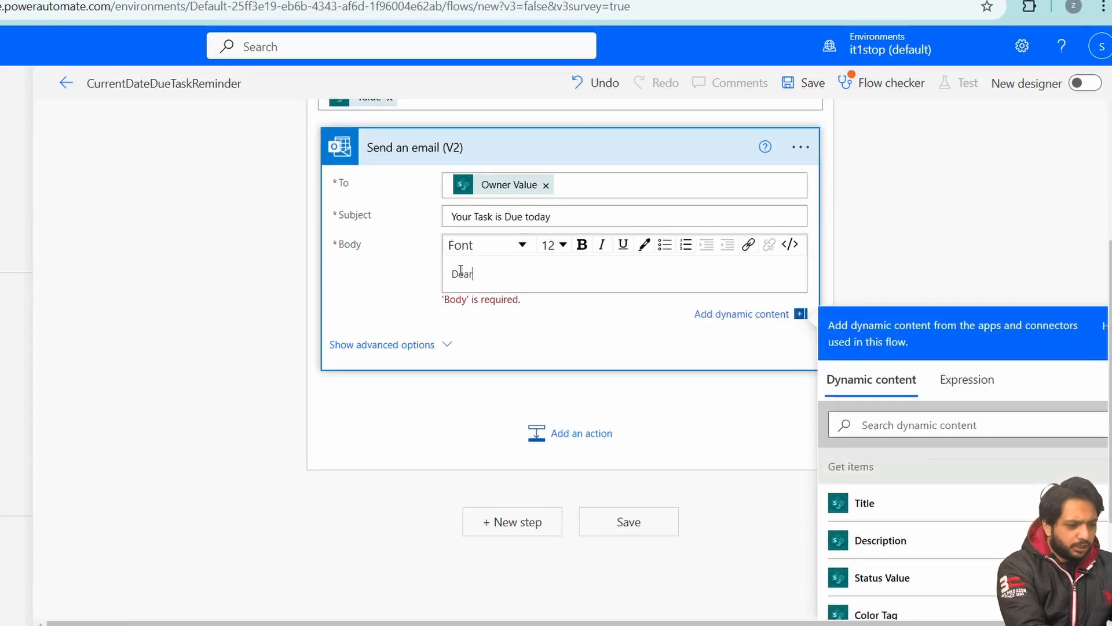
type(" Employee")
key("Return")
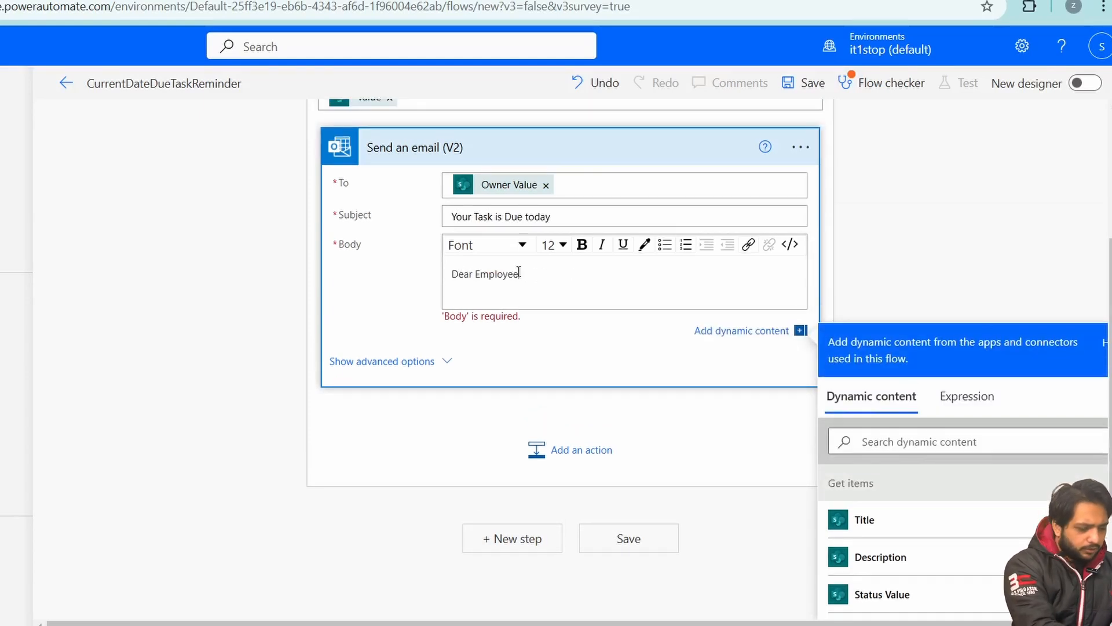
type("Your task")
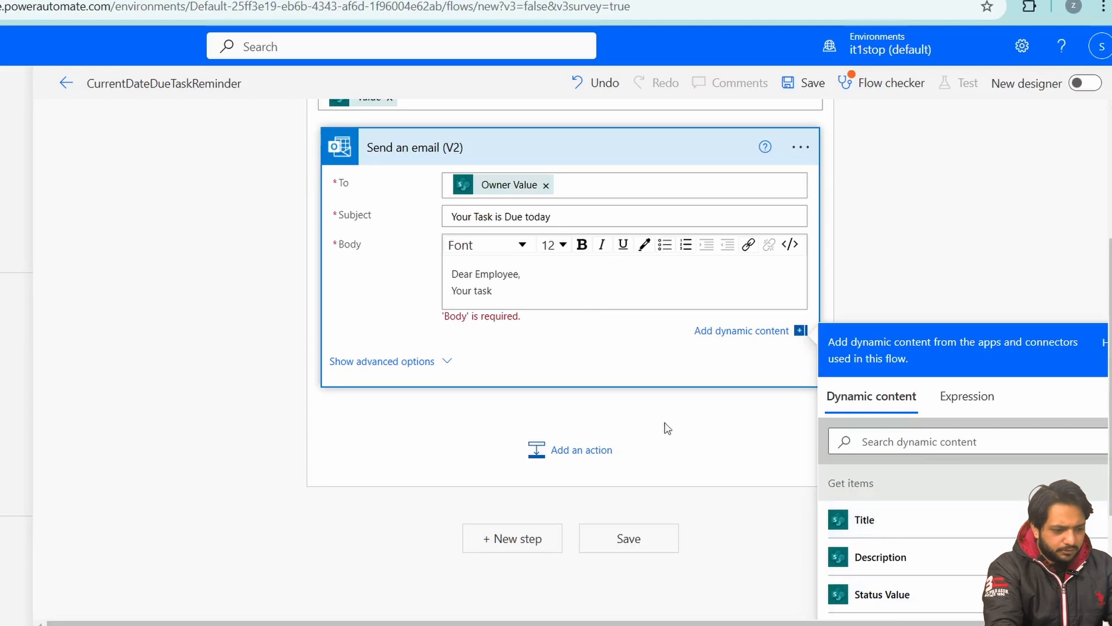
left_click(907, 517)
- Continue the email body with "that was created on" followed by the CreatedDate dynamic content
type("that ")
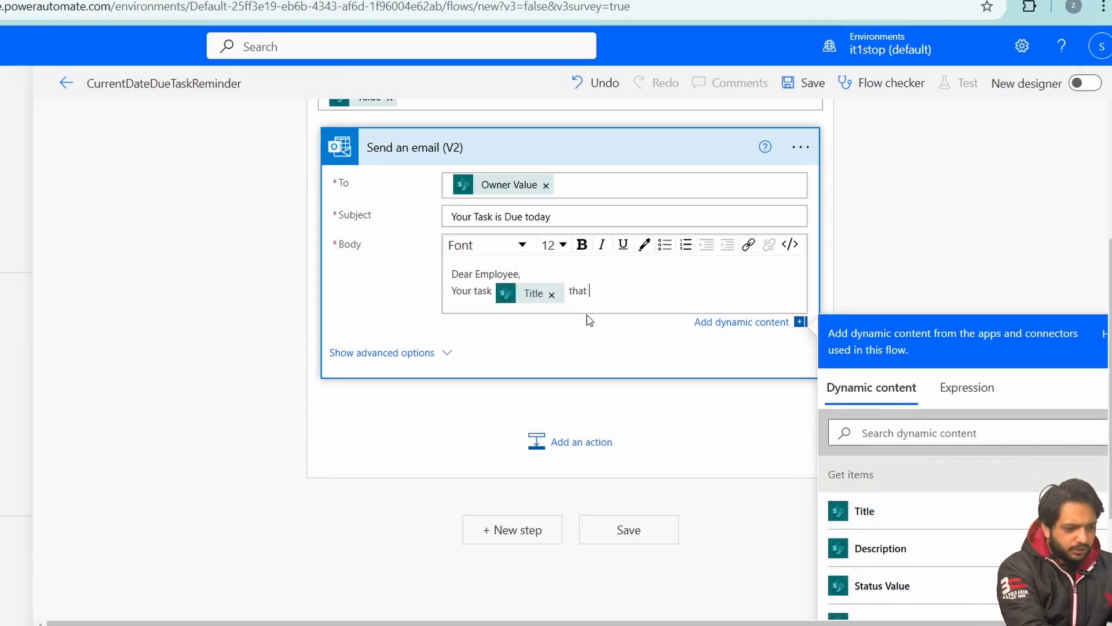
type("was created")
left_click(903, 433)
type("creat")
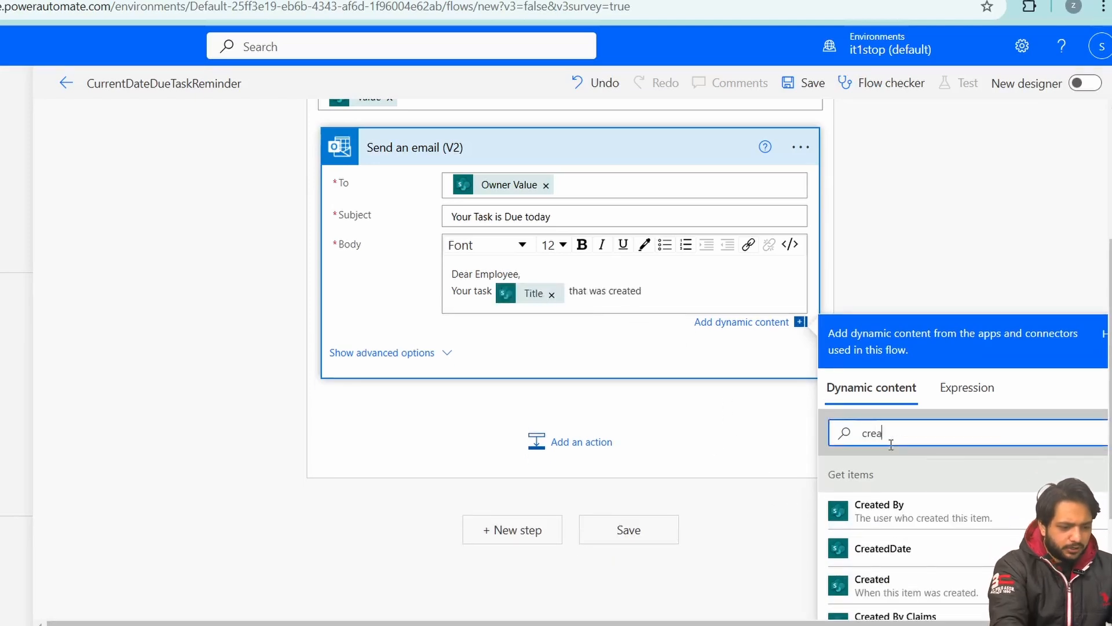
left_click(882, 548)
type("on CreatedDate")
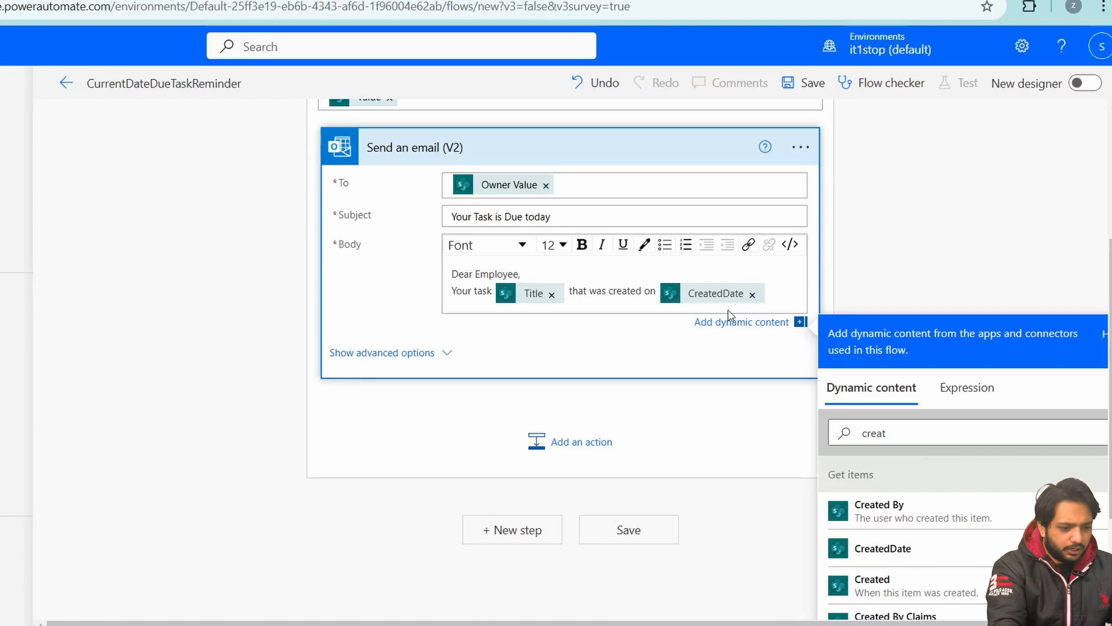
- Finish the email body with "is due today. So please update the task status." and save the flow
left_click(772, 292)
type("is due today")
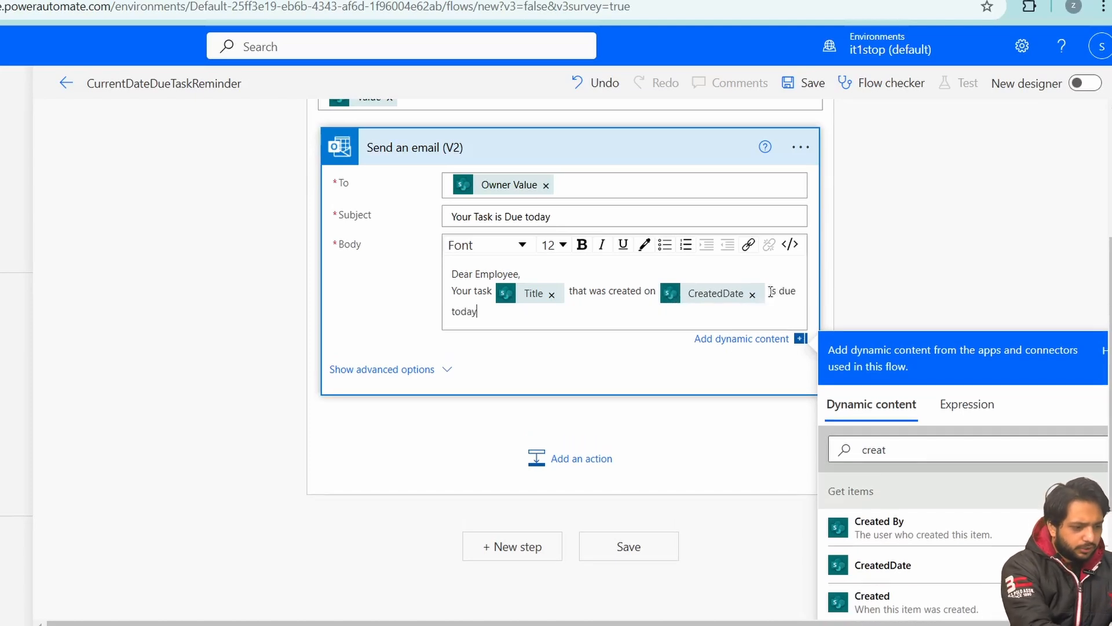
type(". So please update the")
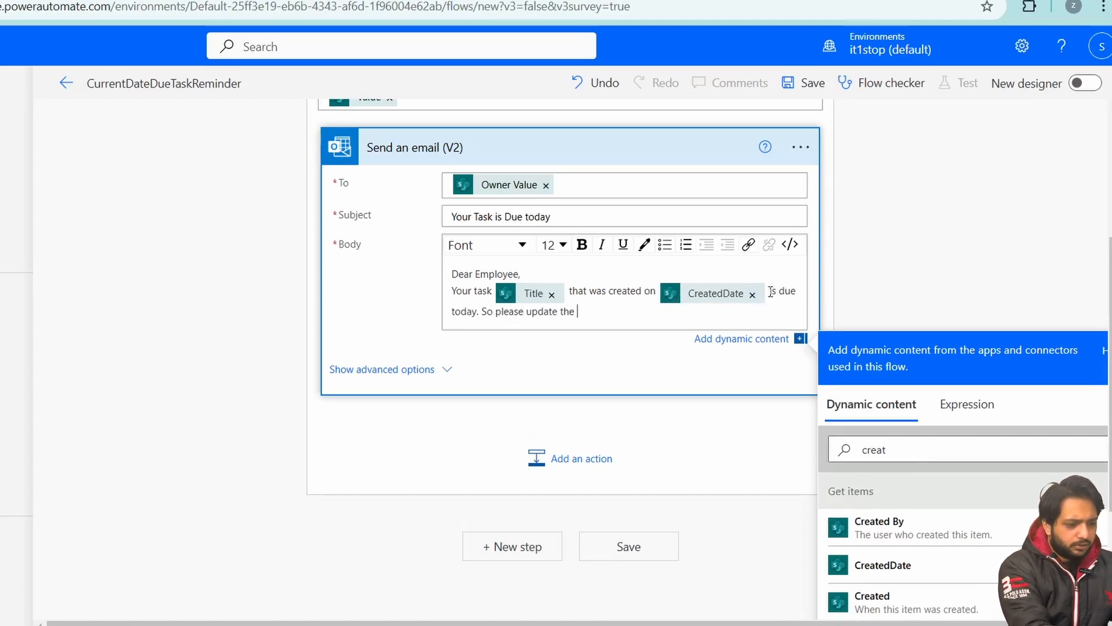
type("us.")
right_click(852, 145)
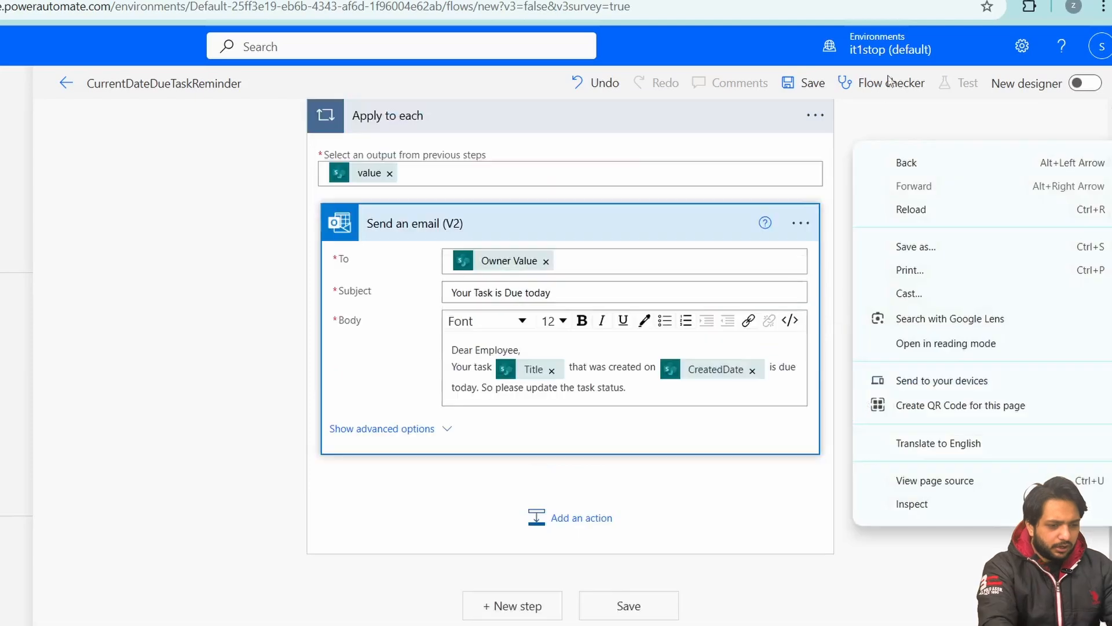
left_click(803, 83)
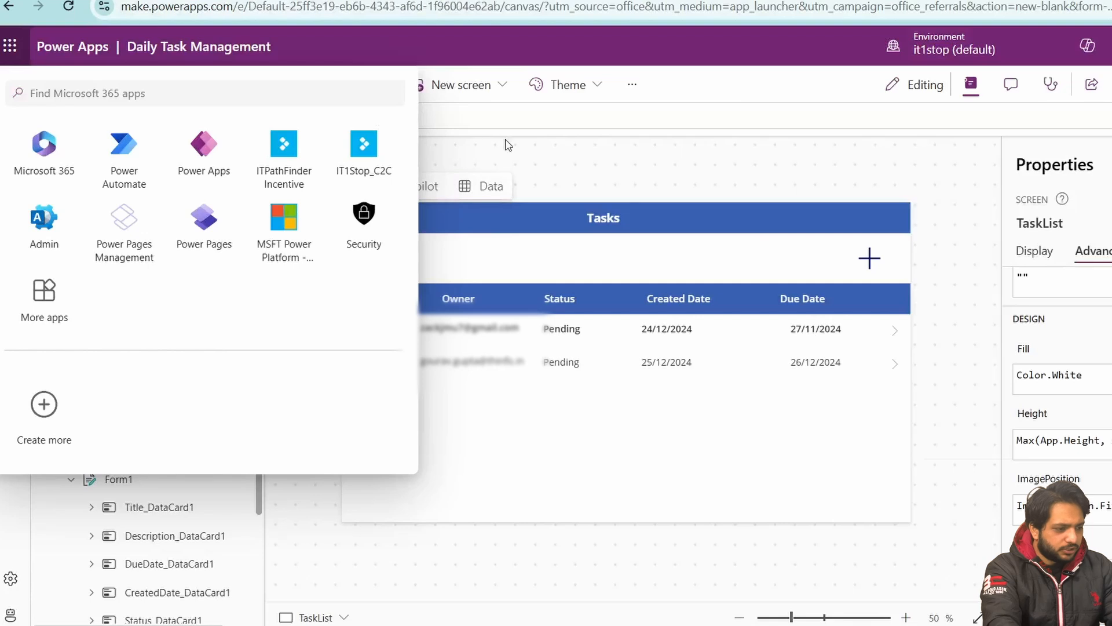
- Switch to Power Apps, preview the Daily Task Management app and open Task A from the task list
left_click(797, 325)
left_click(1110, 85)
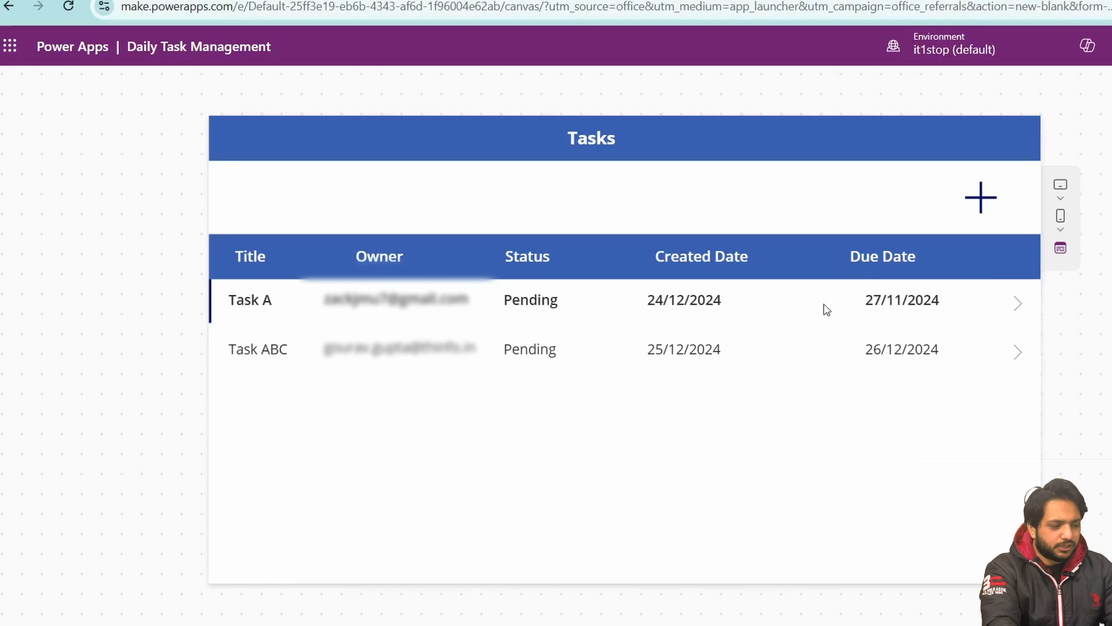
left_click(1017, 352)
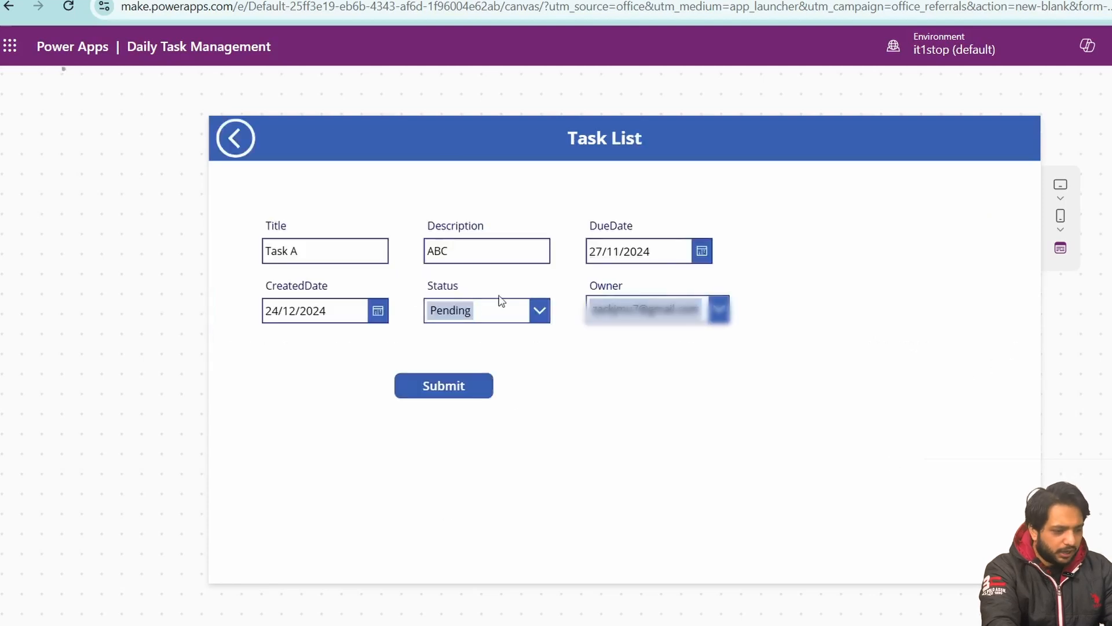
- Set Task ABC's DueDate to 25 December 2024 and submit the form
left_click(698, 252)
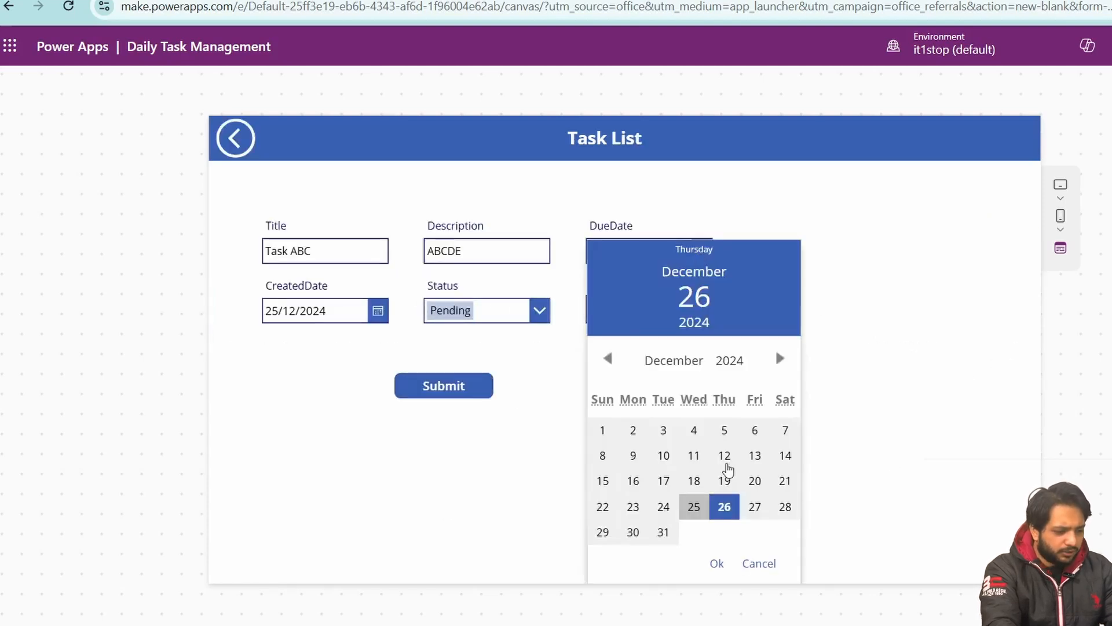
left_click(680, 506)
left_click(718, 560)
left_click(439, 389)
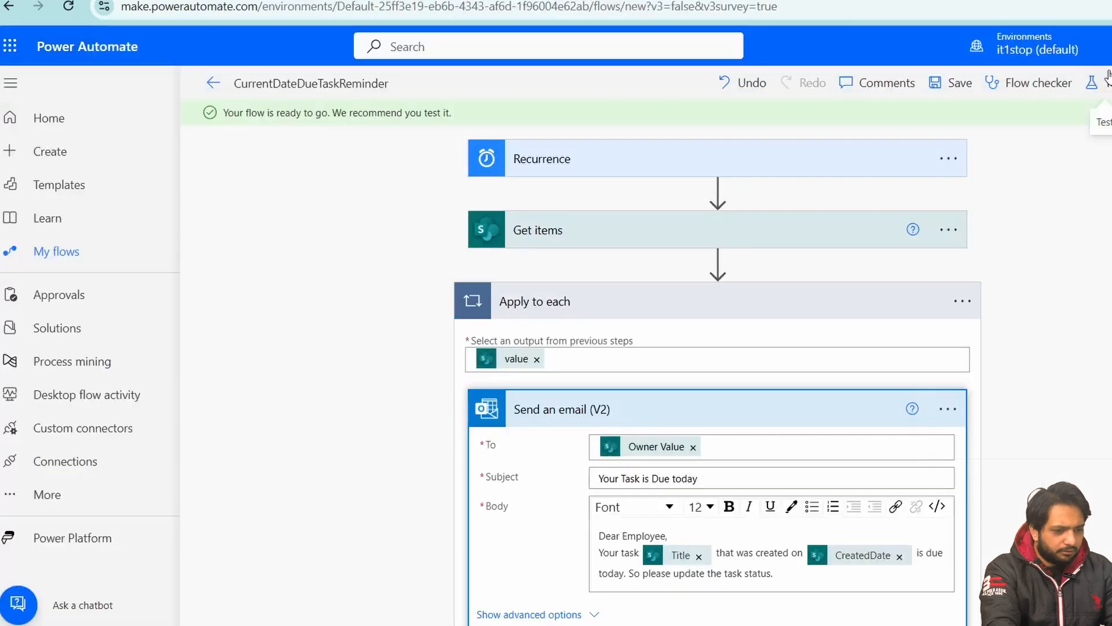
- Test the CurrentDateDueTaskReminder flow, read the "Your Task is Due today" email in Outlook and review the flow run
left_click(1089, 83)
left_click(967, 603)
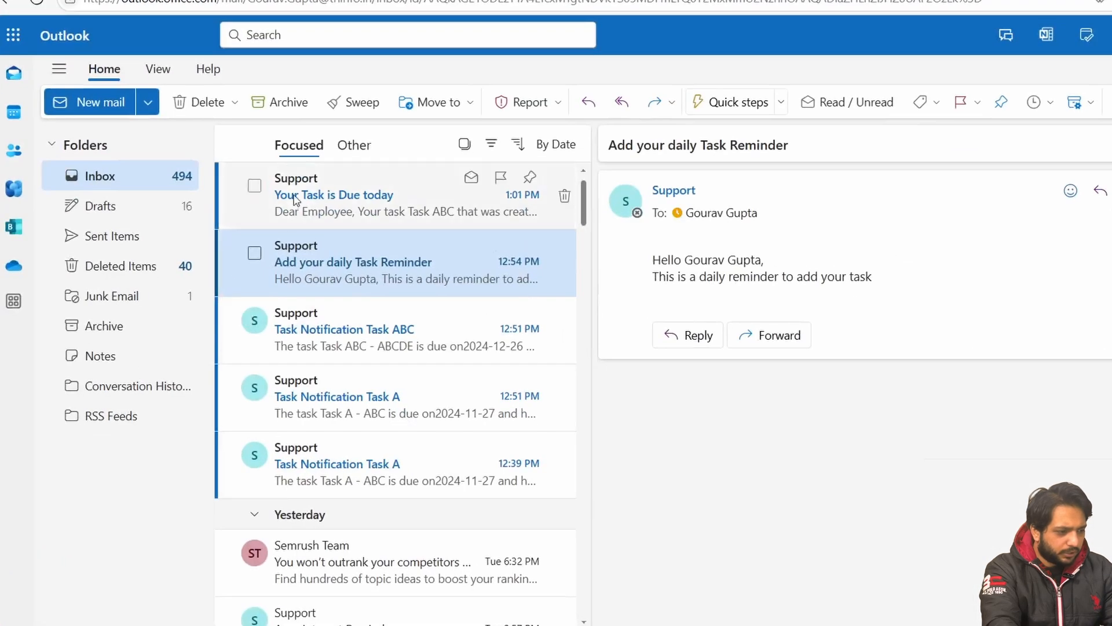
left_click(348, 194)
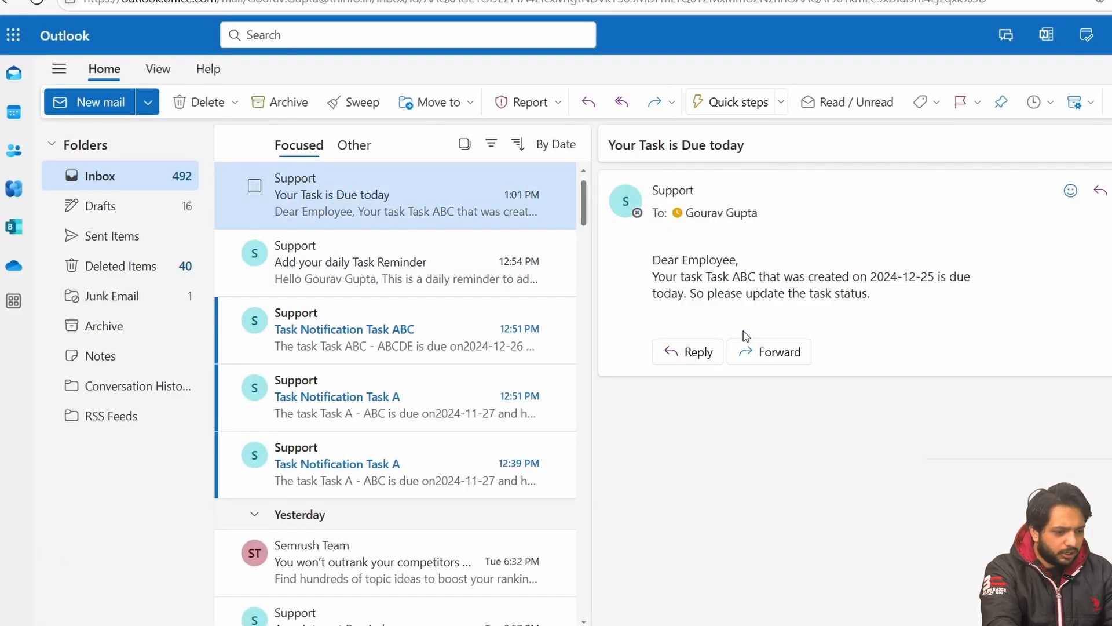
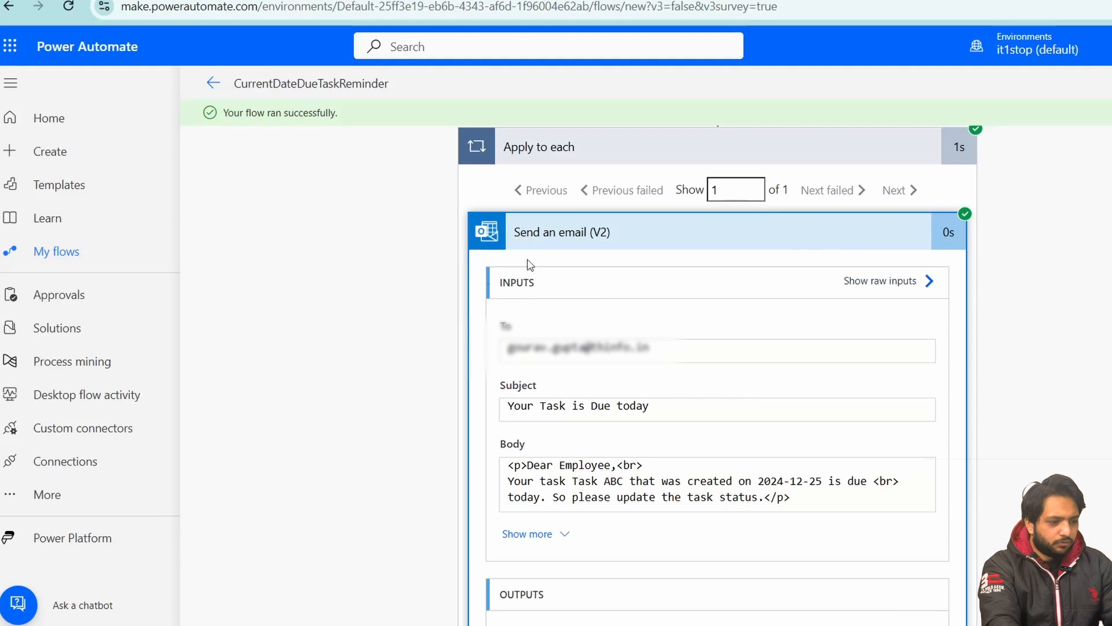
scroll(969, 248, "up", 3)
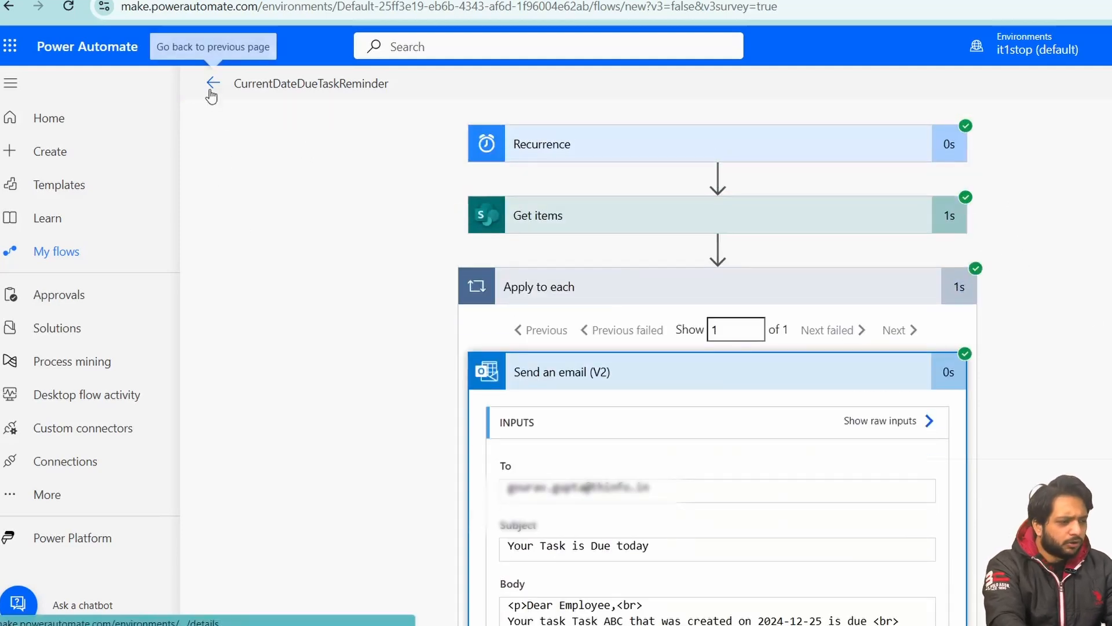
- Create a blank automated cloud flow, switch to the classic designer without saving and name the flow TaskNotAddedReminder
left_click(70, 154)
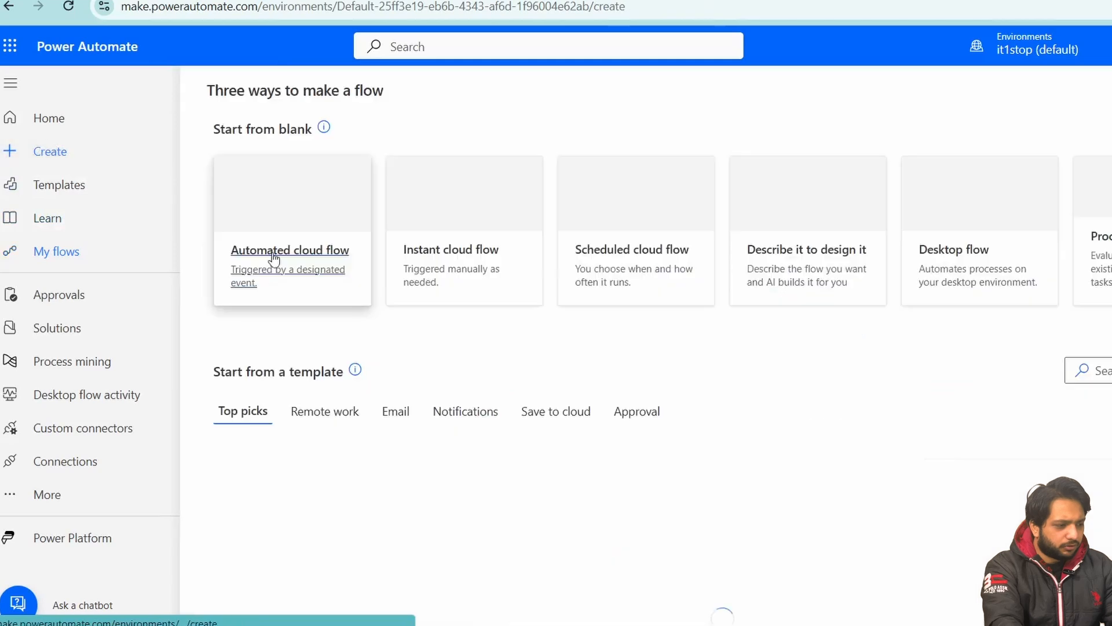
left_click(274, 257)
left_click(814, 609)
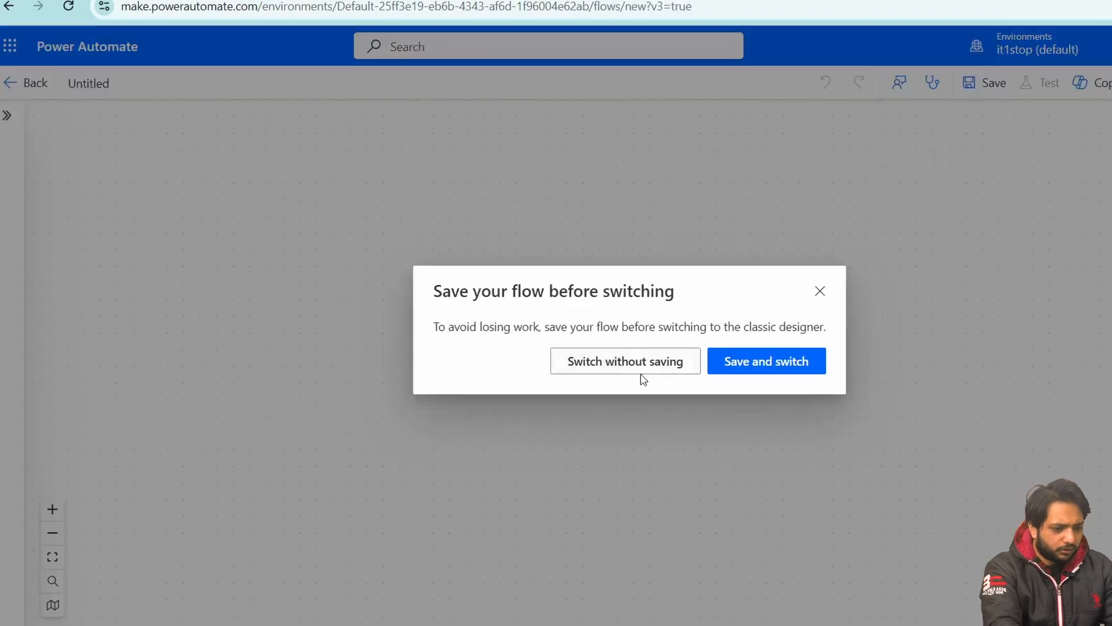
left_click(639, 361)
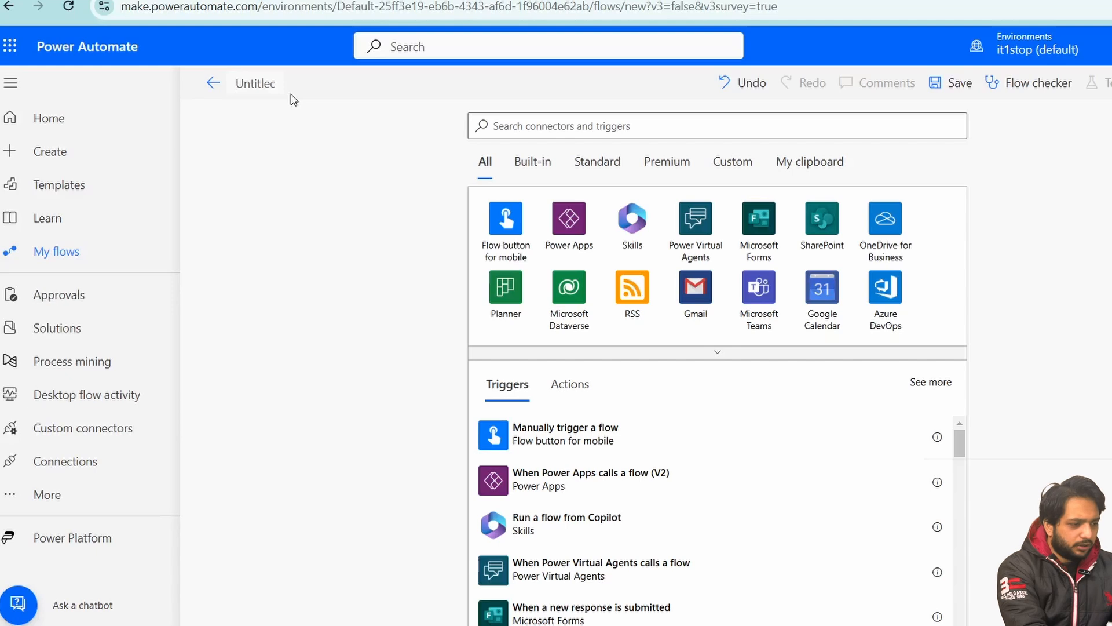
key("ctrl+a")
key("BackSpace")
type("TaskNotAddedReminder")
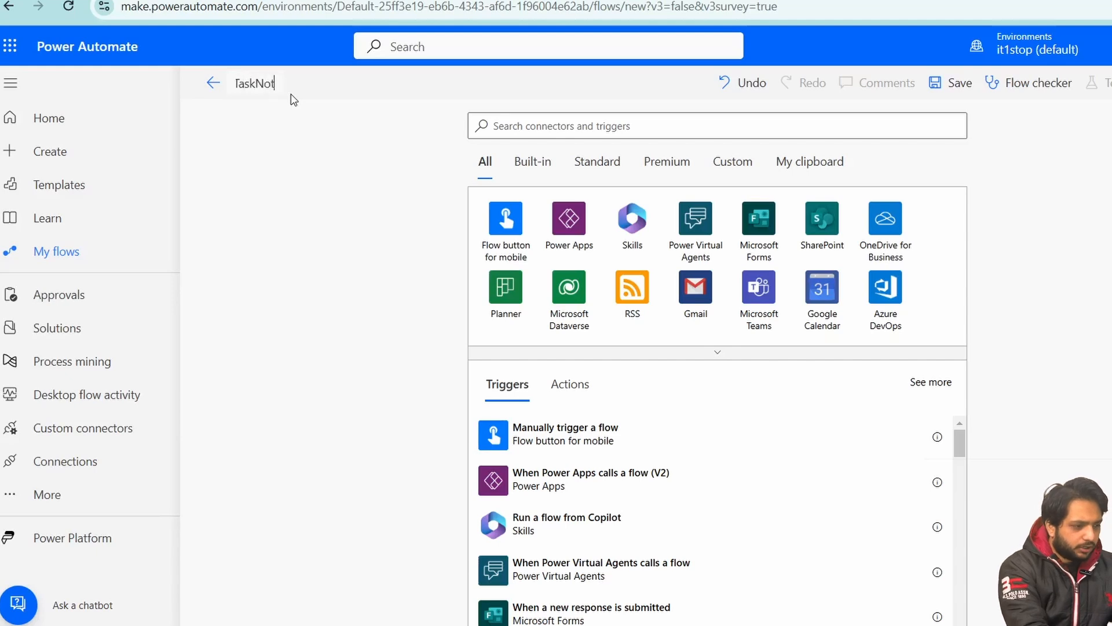
- Add a Recurrence trigger running every 1 Day in the (UTC+05:30) Chennai, Kolkata, Mumbai, New Delhi time zone
left_click(532, 131)
type("Rec")
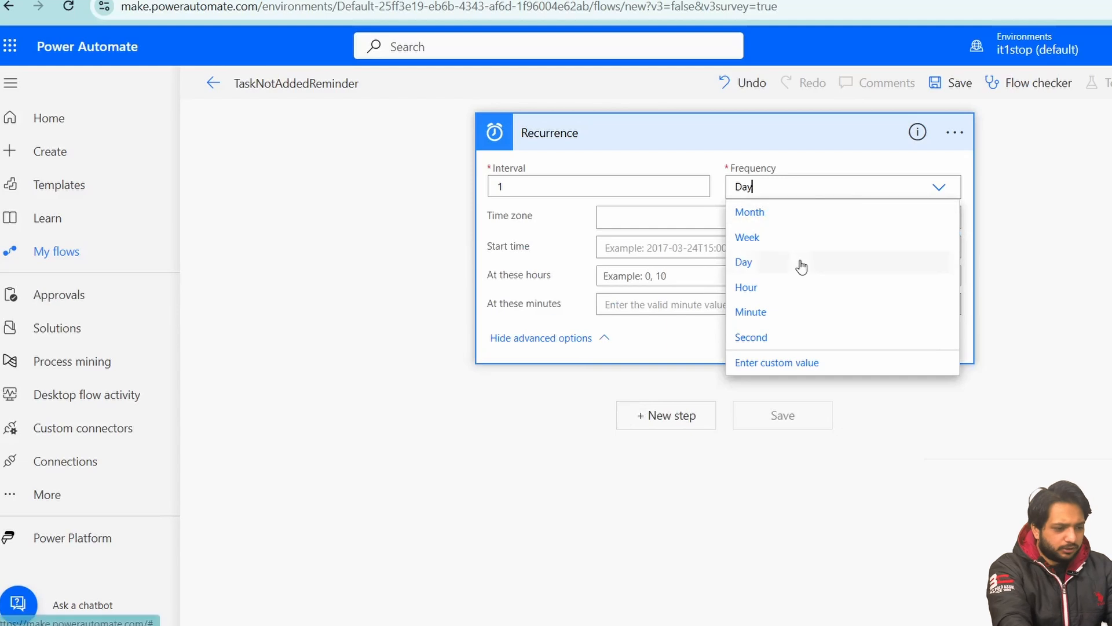
left_click(799, 261)
left_click(643, 227)
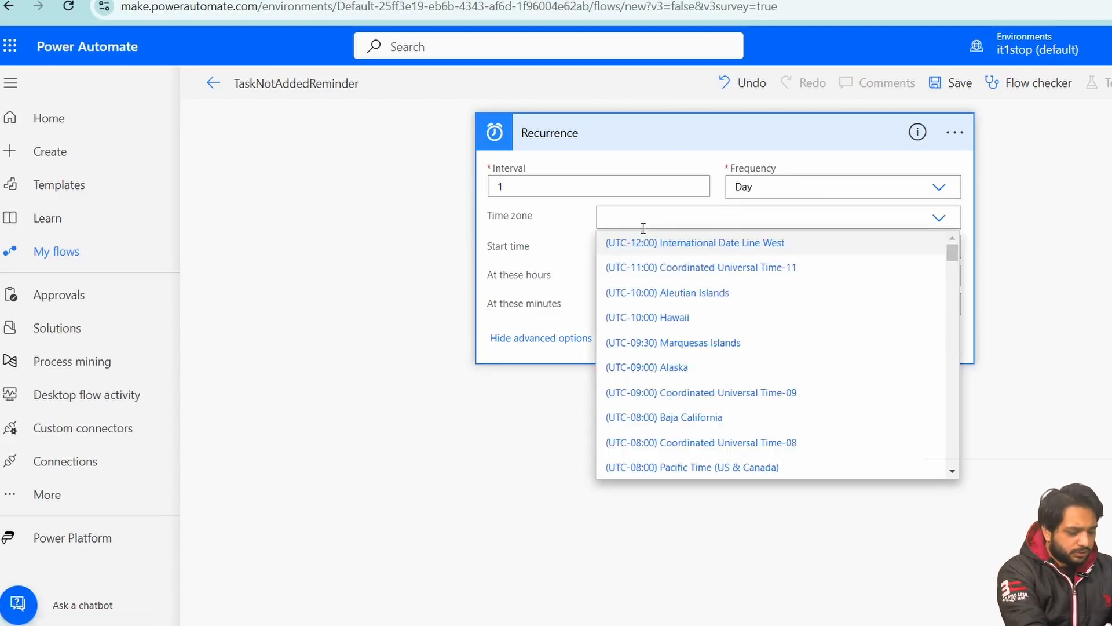
left_click(629, 243)
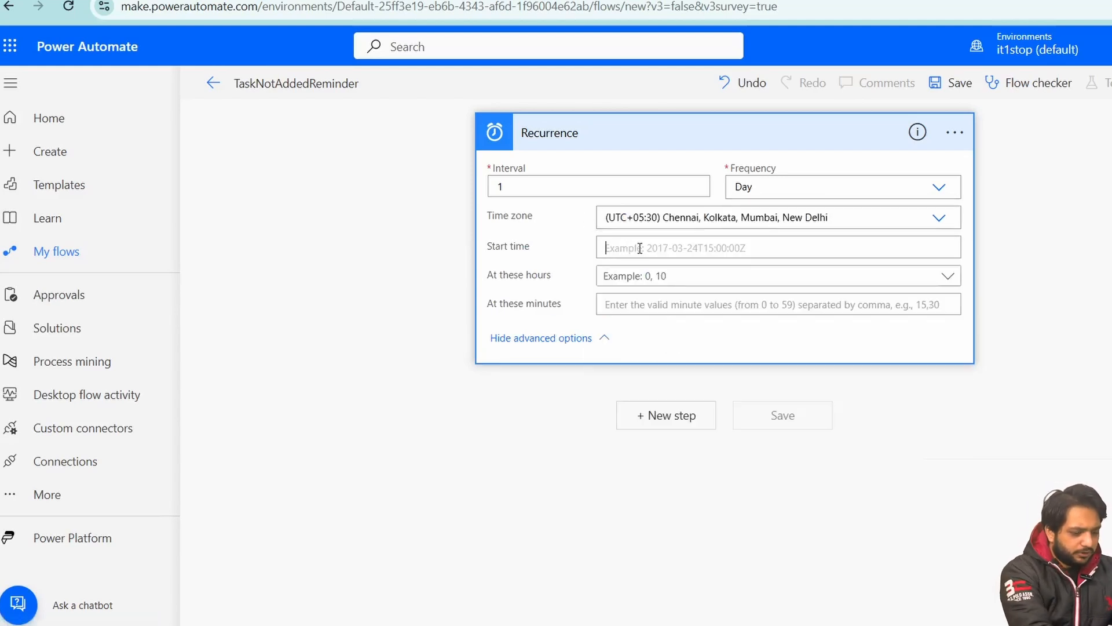
- Set the recurrence start time to 2024-12-24T06:15:00.000Z and the run hour to 10
left_click(640, 248)
type("+202")
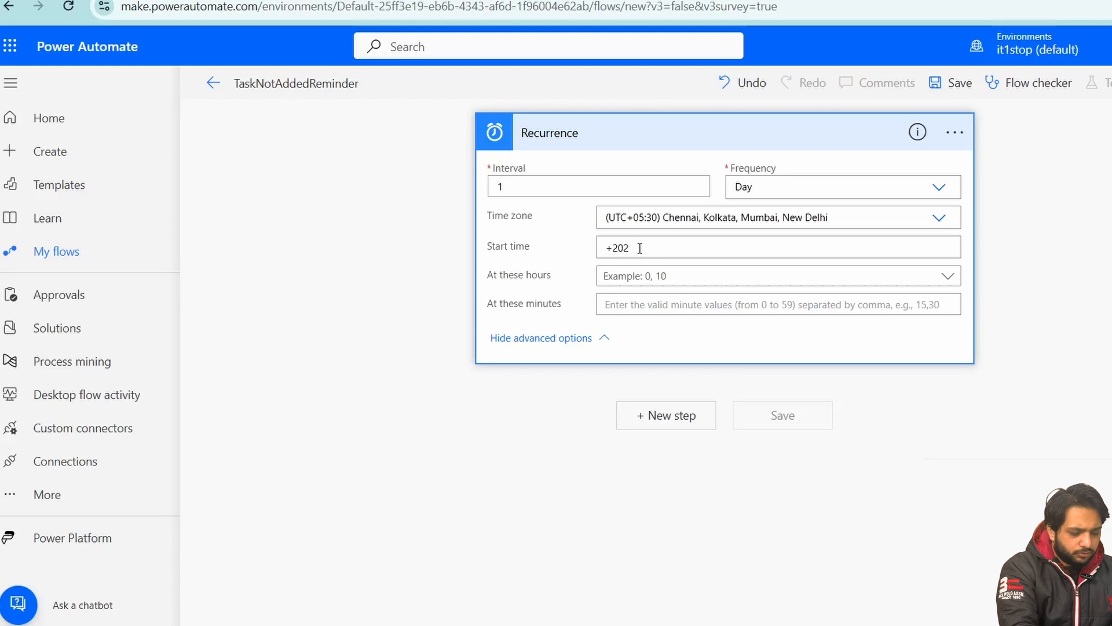
type("4-12-24T06:15:00.000")
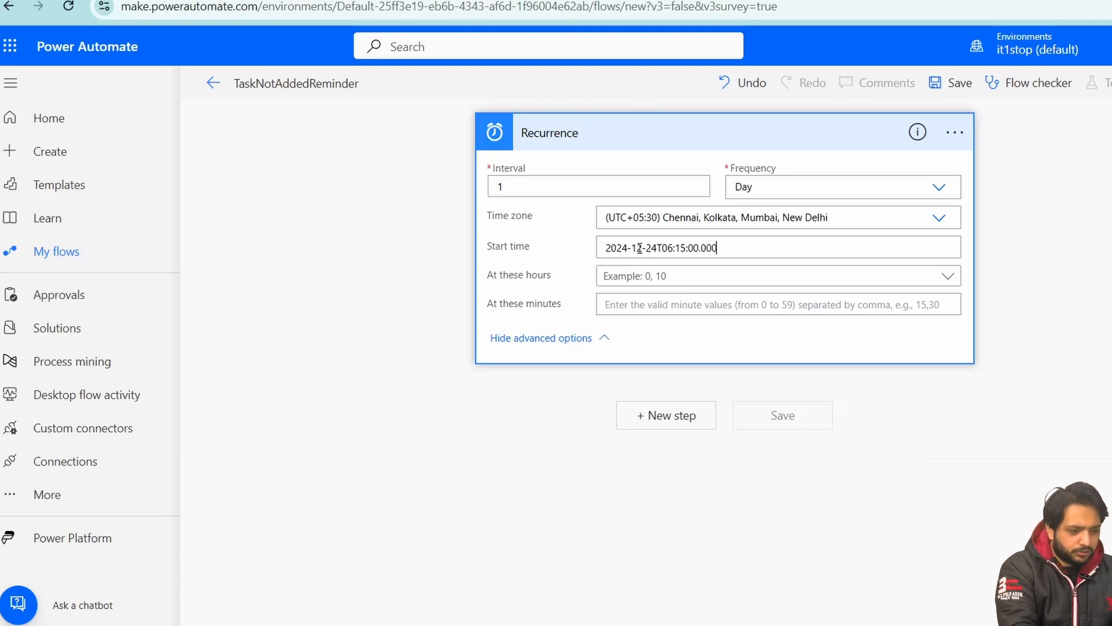
type("Z")
left_click(687, 277)
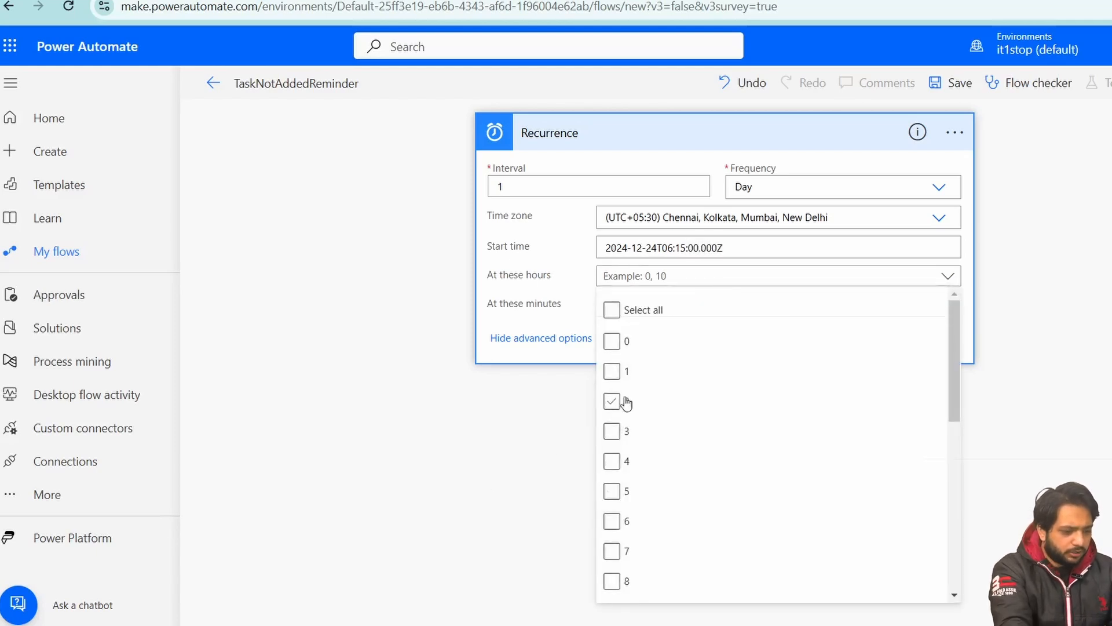
scroll(615, 463, "down", 3)
left_click(612, 475)
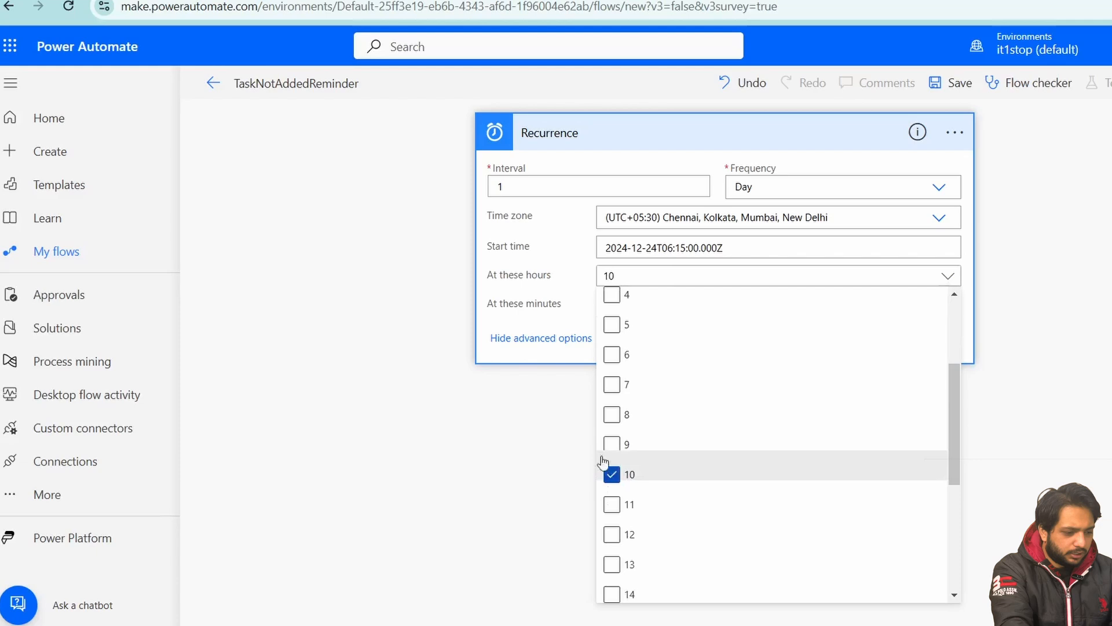
left_click(562, 293)
- Add a SharePoint Get items action for the Tasks list on the Talent Hooks site
left_click(684, 481)
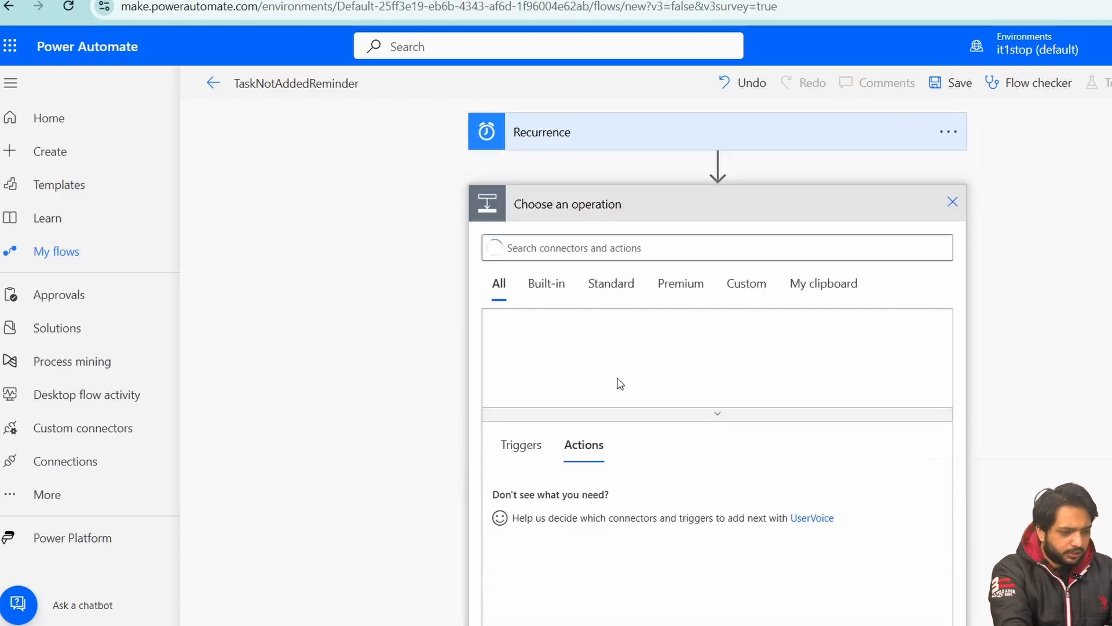
scroll(615, 383, "down", 3)
scroll(720, 355, "up", 3)
type("Get i")
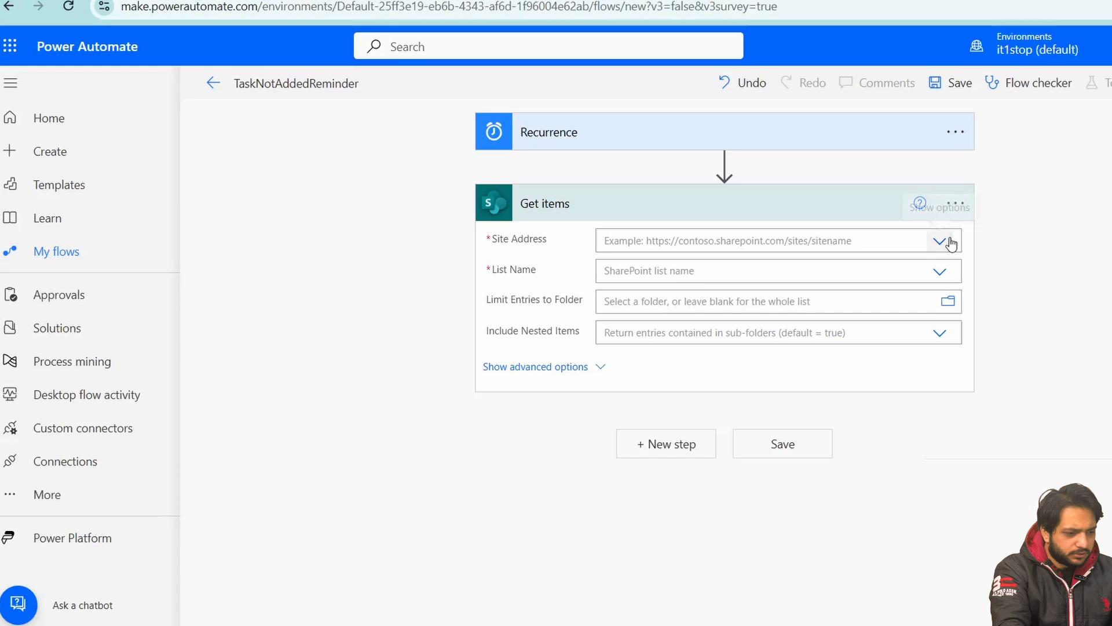
left_click(951, 244)
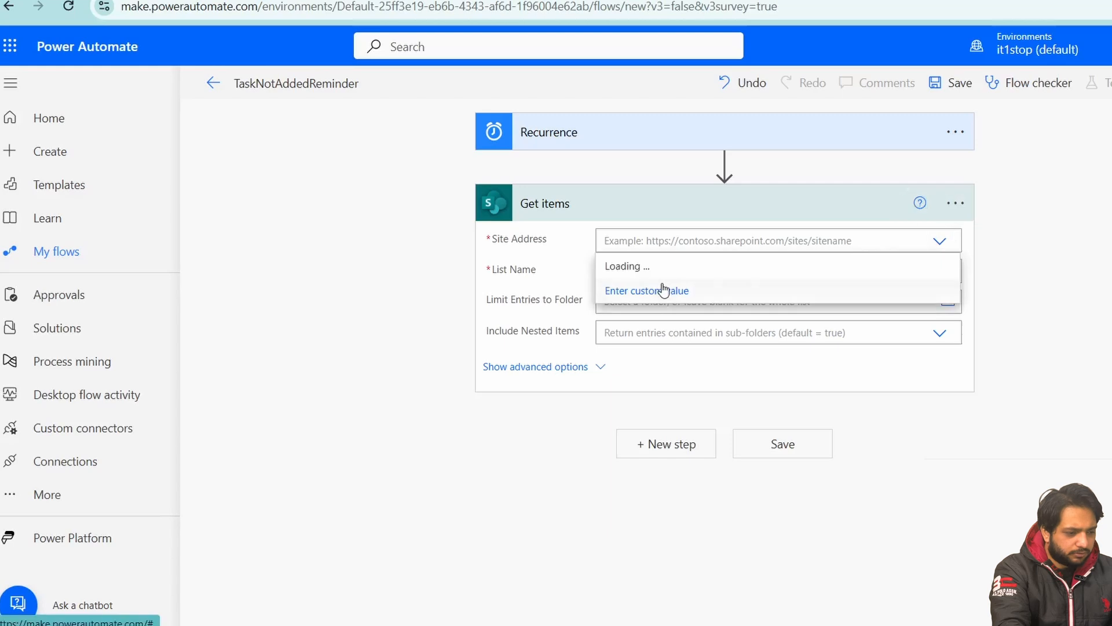
left_click(633, 316)
left_click(939, 271)
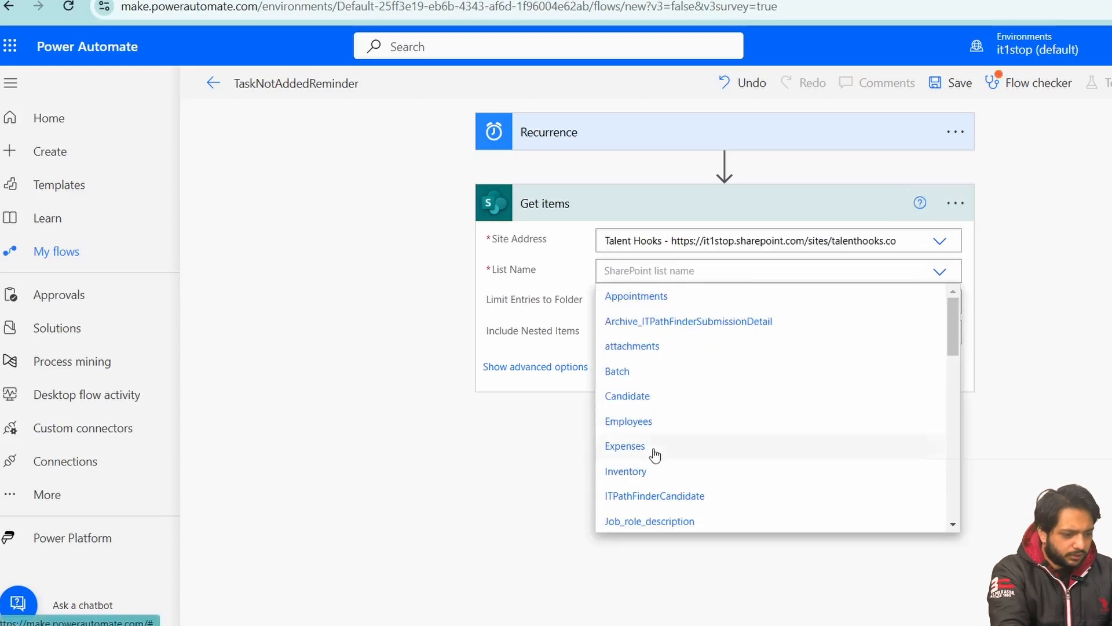
scroll(640, 497, "down", 10)
left_click(626, 405)
- Show the advanced options of Get items and begin its Filter Query with "CreatedDate eq"
left_click(572, 369)
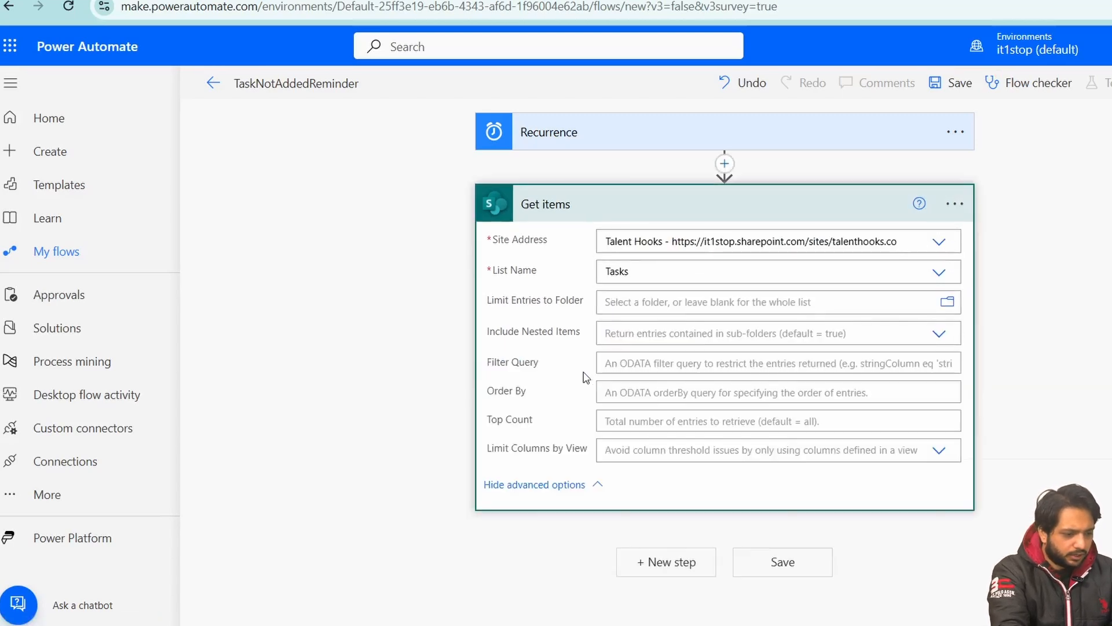
left_click(700, 364)
type("CreatedDate eq")
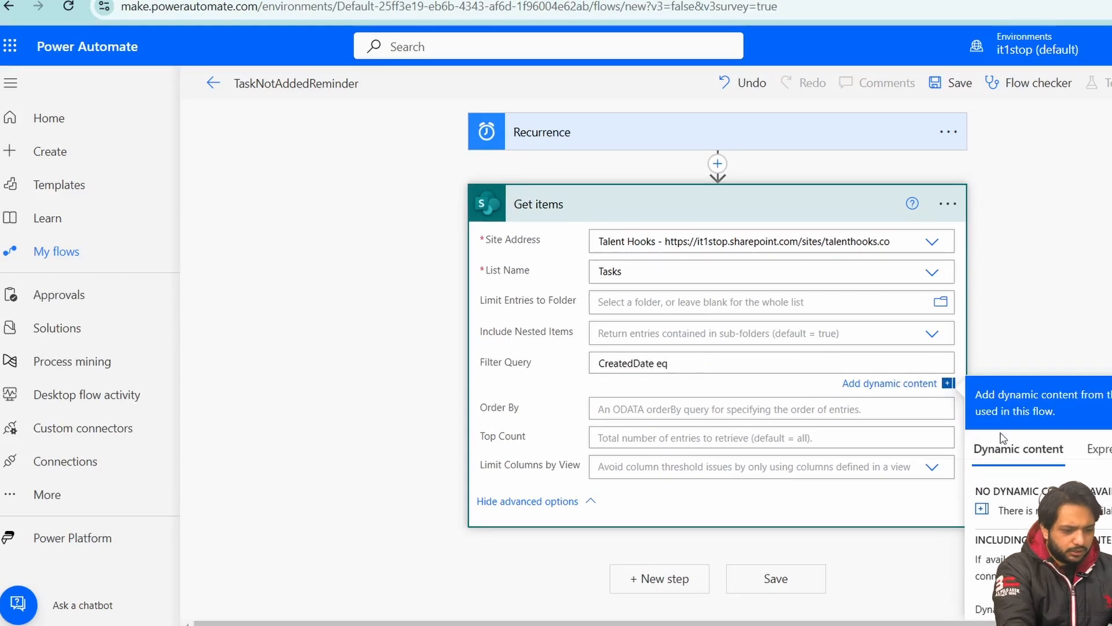
- Append a formatDateTime expression to the Filter Query that formats utcNow() as a date pattern starting with yyyy
left_click(1098, 448)
type("format")
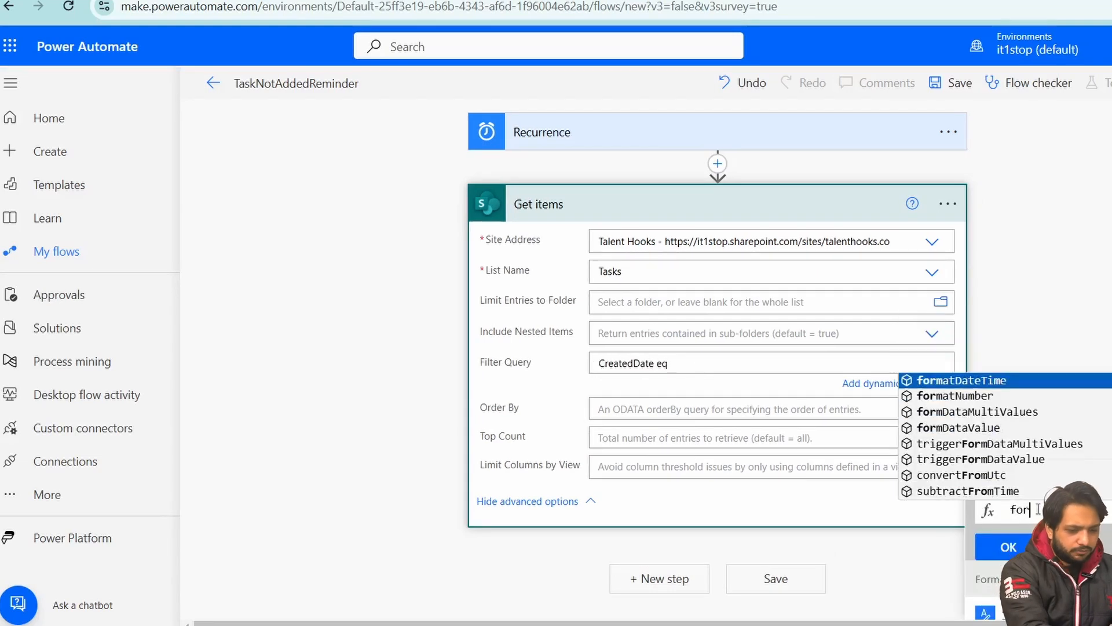
key("Return")
type("u")
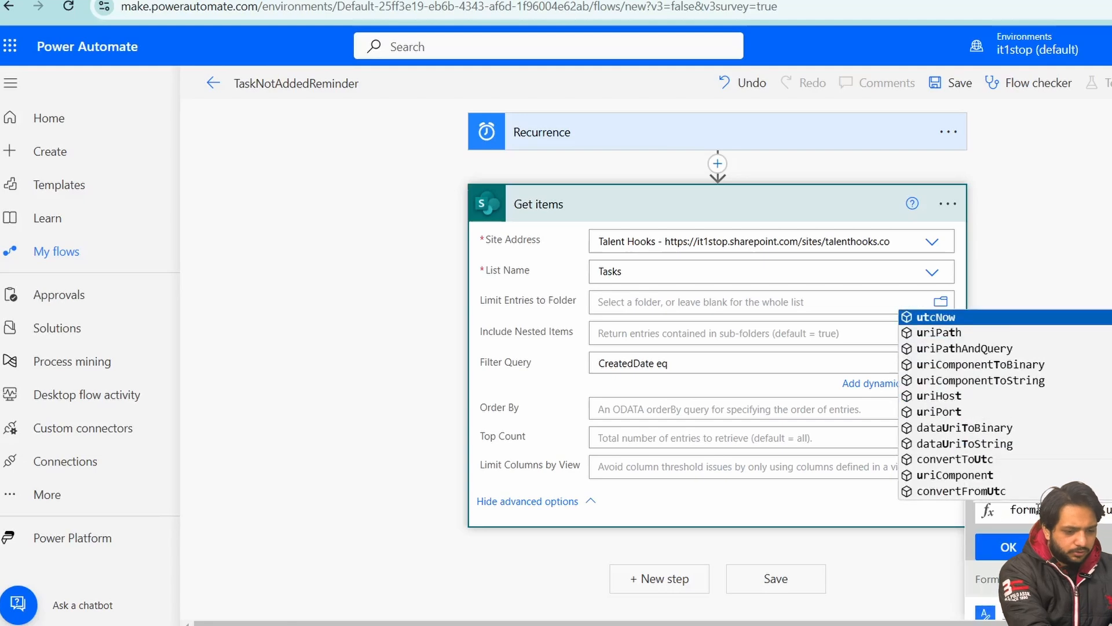
key("Return")
type(",'yyyy")
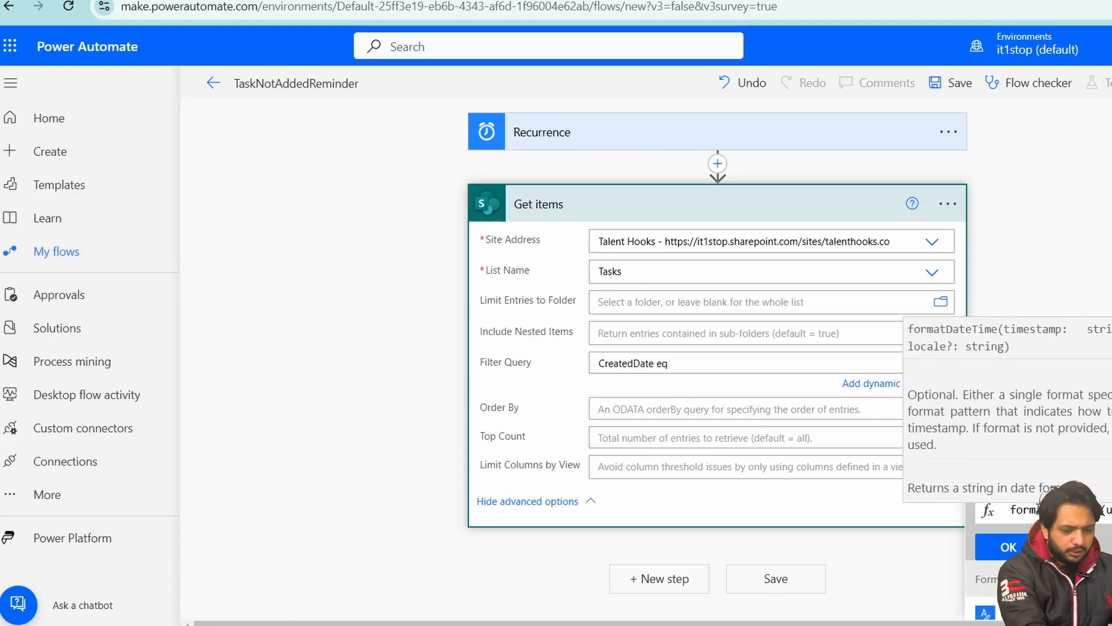
left_click(1009, 547)
left_click(772, 109)
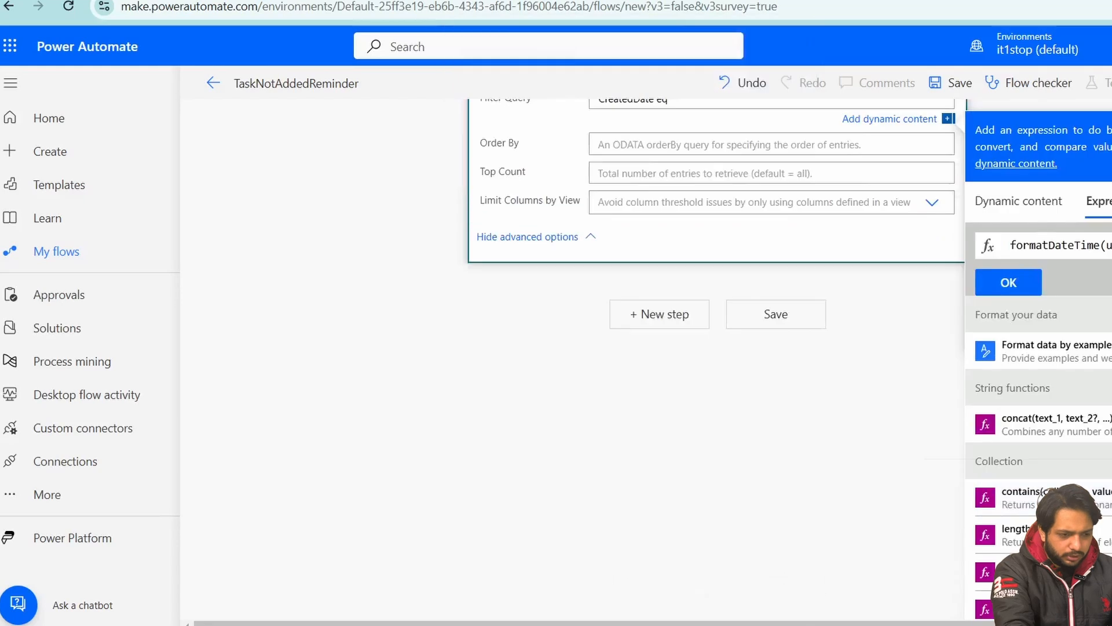
left_click(1009, 365)
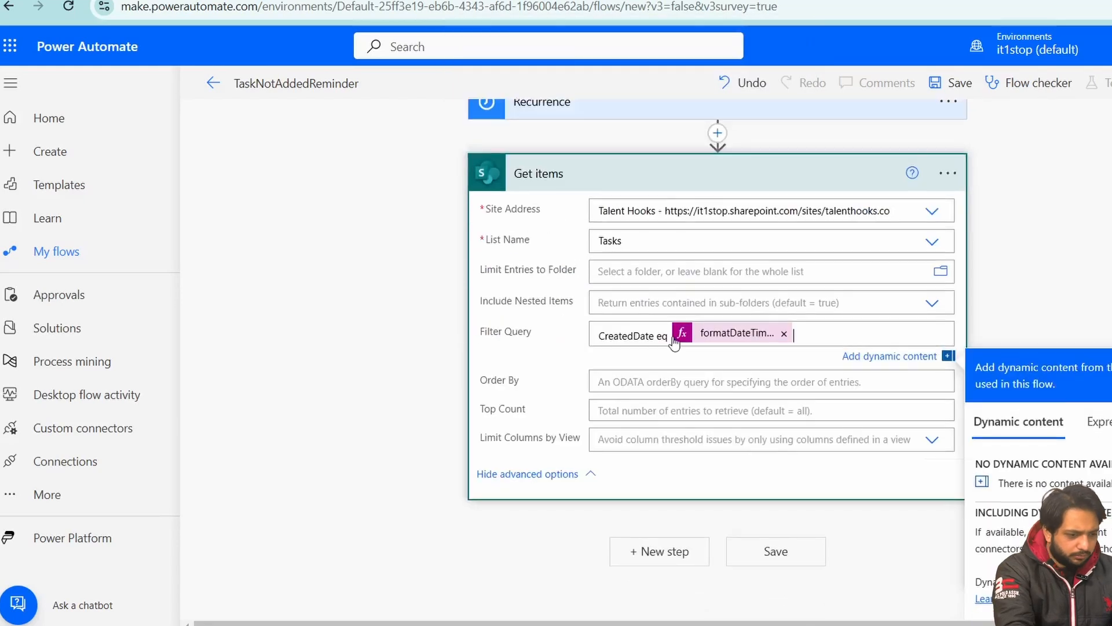
- Enclose the formatDateTime expression in the Filter Query in single quotes
type("'")
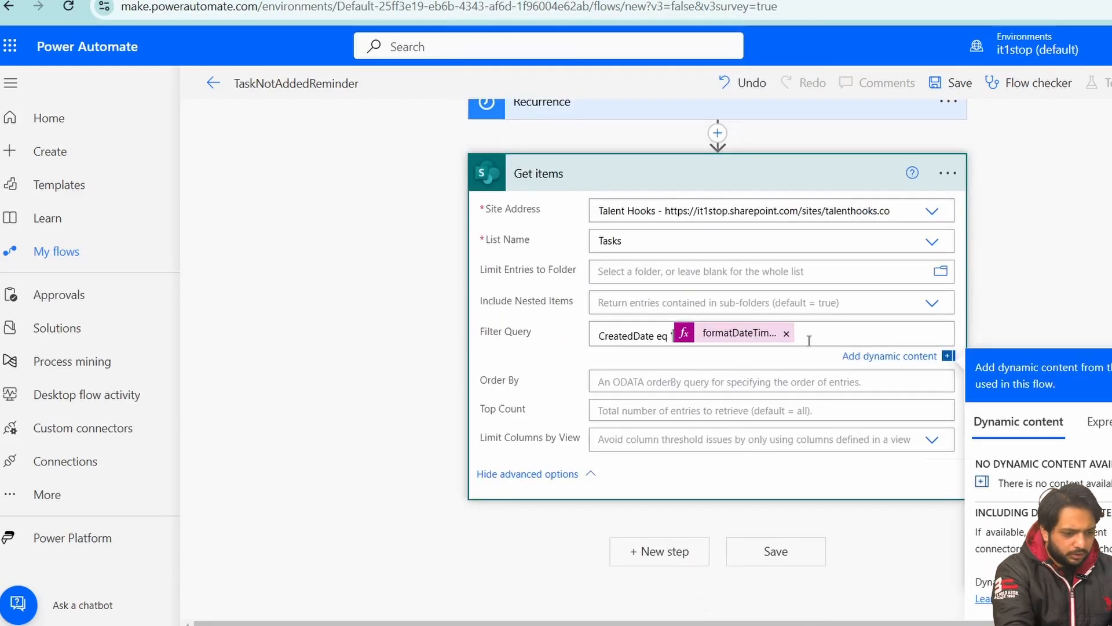
type("'")
scroll(620, 203, "up", 1)
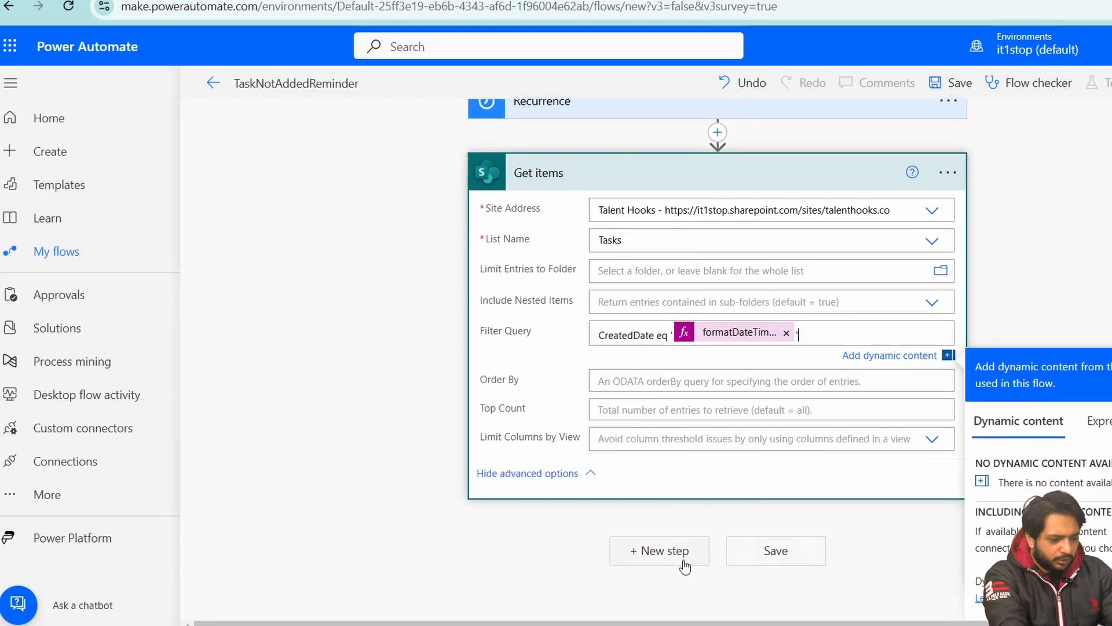
scroll(700, 591, "down", 1)
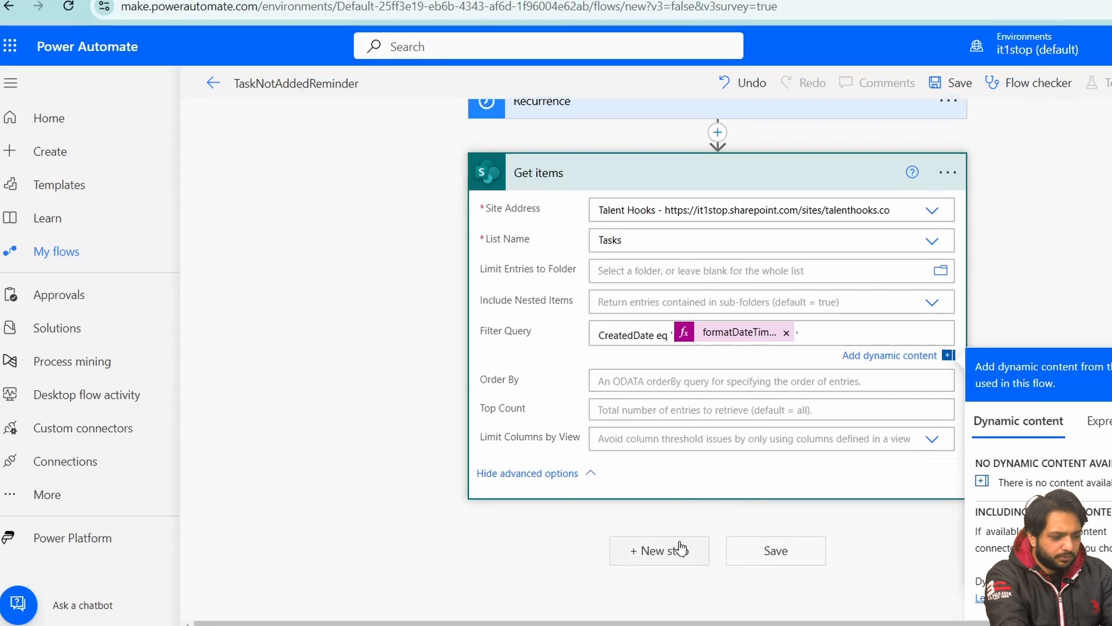
- Add a second SharePoint Get items action for the MyEmployees list on the Talent Hooks site
left_click(678, 551)
type("Get items")
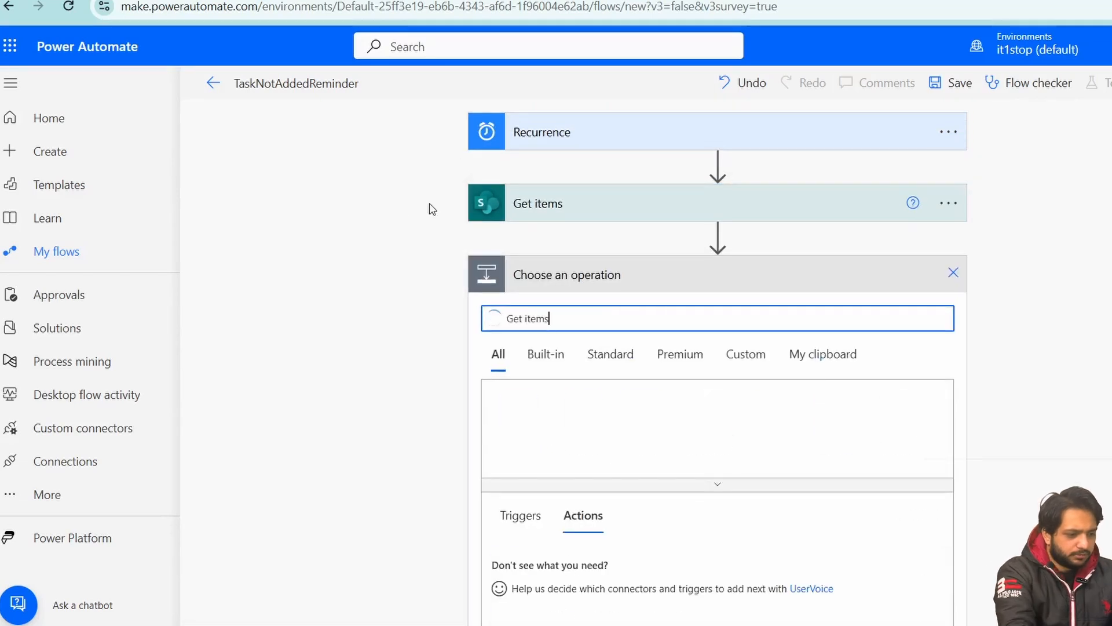
left_click(543, 581)
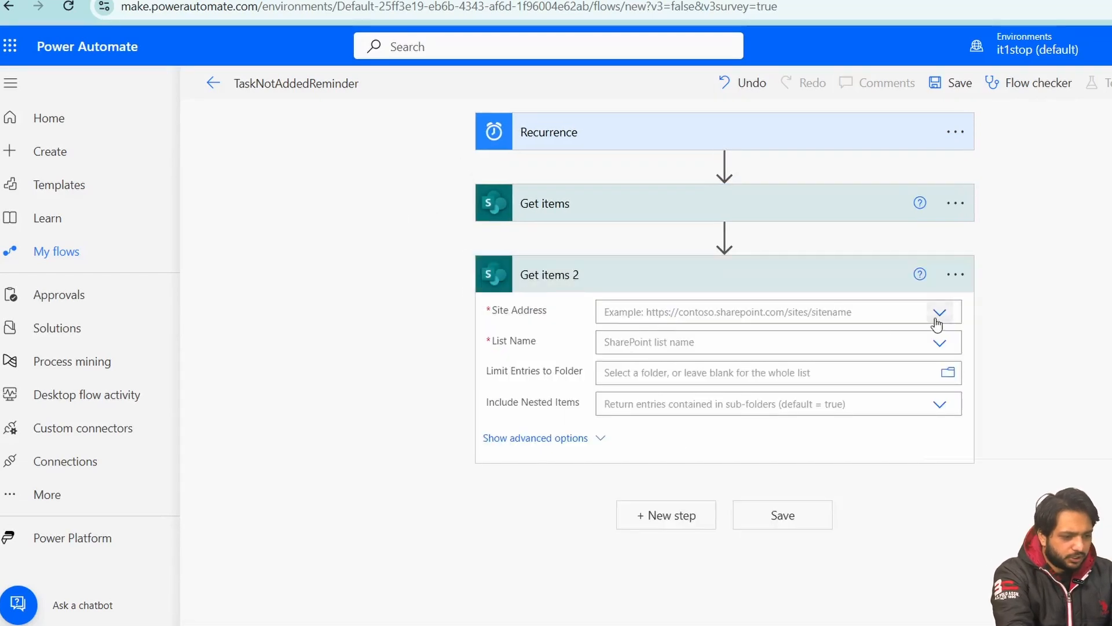
left_click(937, 314)
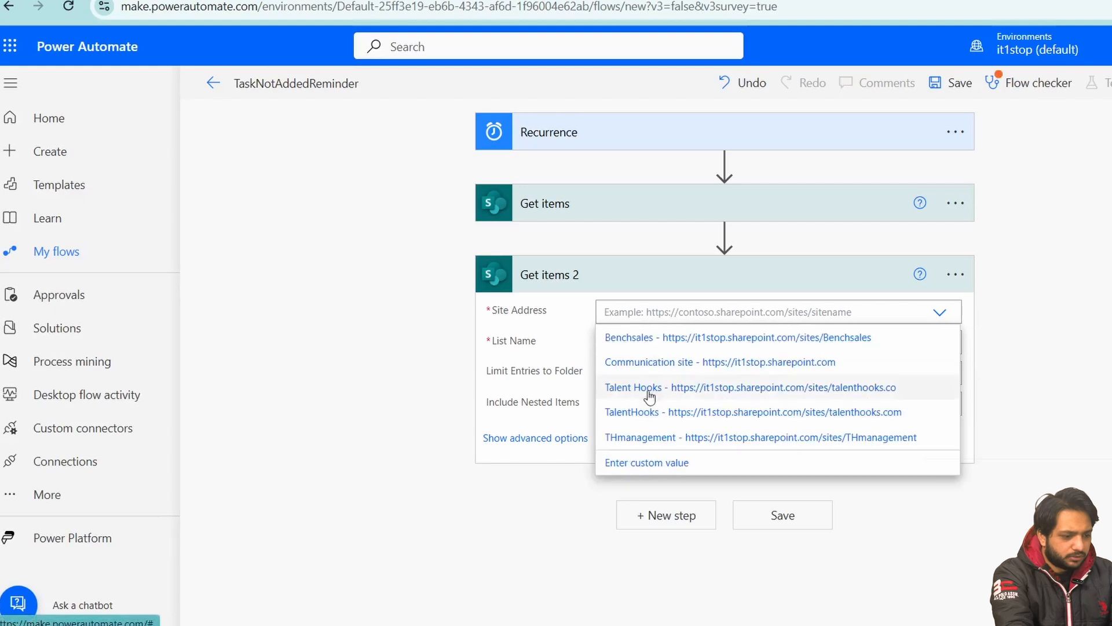
left_click(652, 385)
left_click(623, 335)
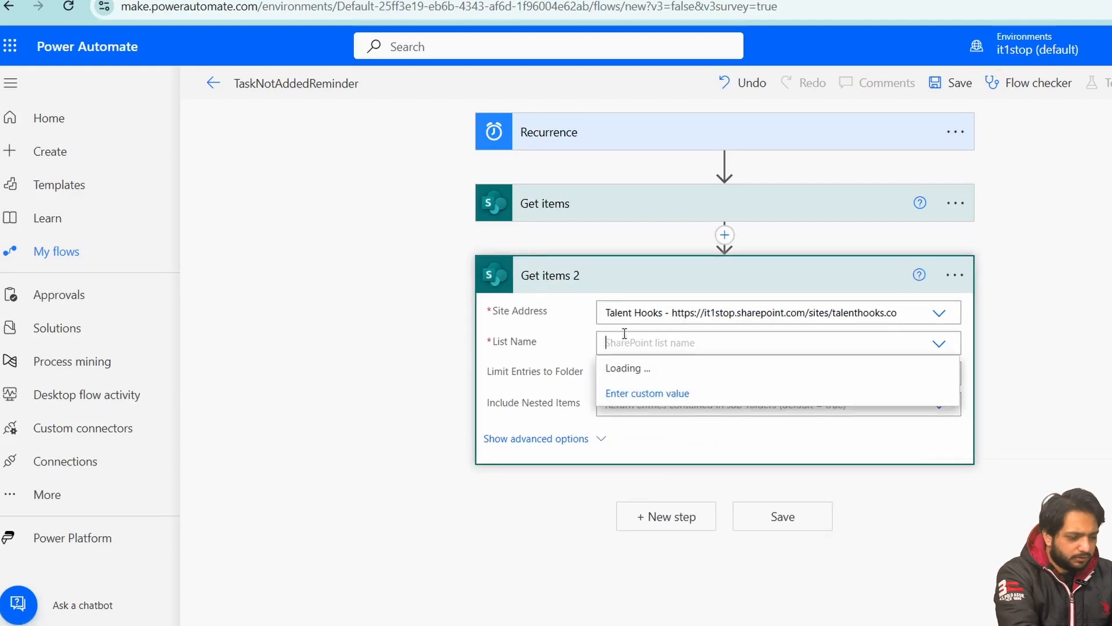
type("MyEm")
left_click(641, 366)
- Show the advanced options of Get items 2 and set its Filter Query to "ID ne" followed by the Owner Id dynamic value
left_click(545, 439)
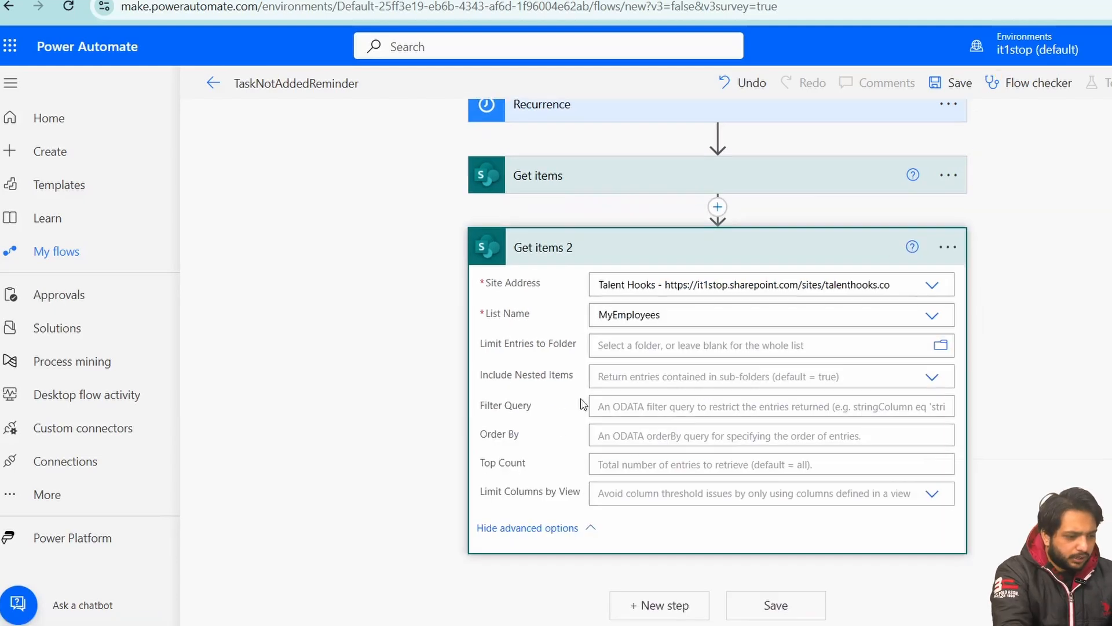
left_click(622, 412)
left_click(939, 398)
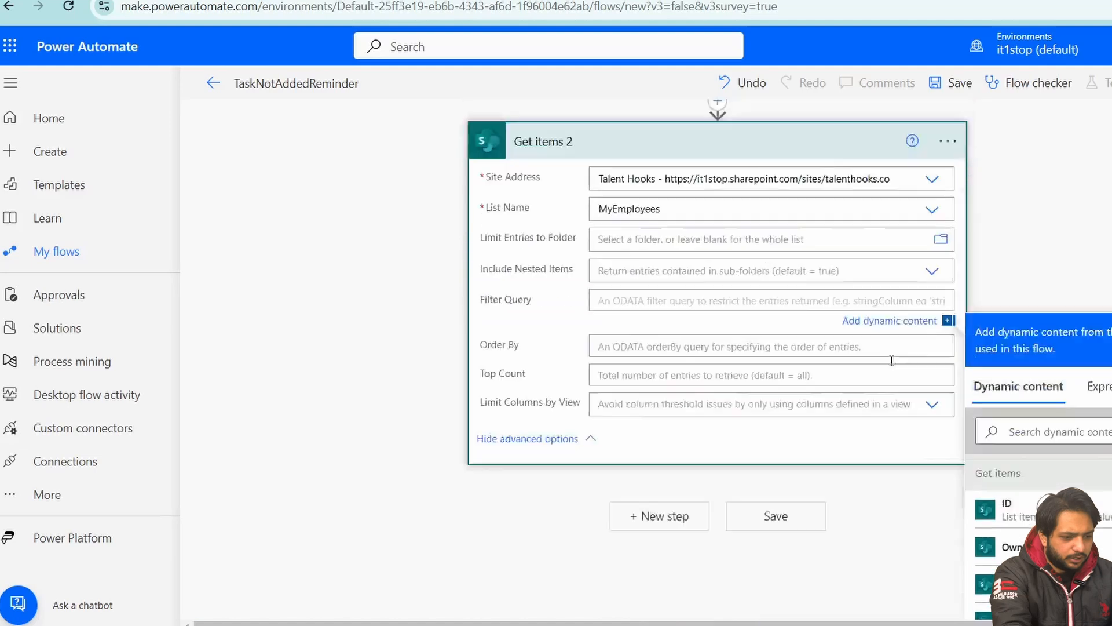
type("ID eq")
scroll(615, 257, "down", 3)
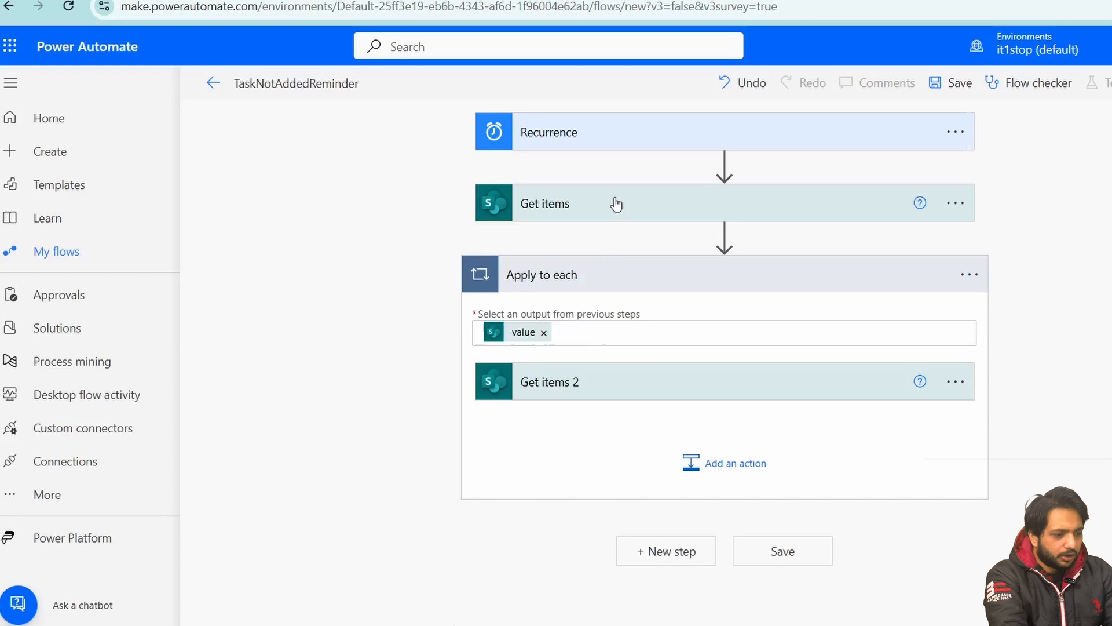
- Review the list names and Filter Queries of the Get items and Get items 2 actions
left_click(616, 204)
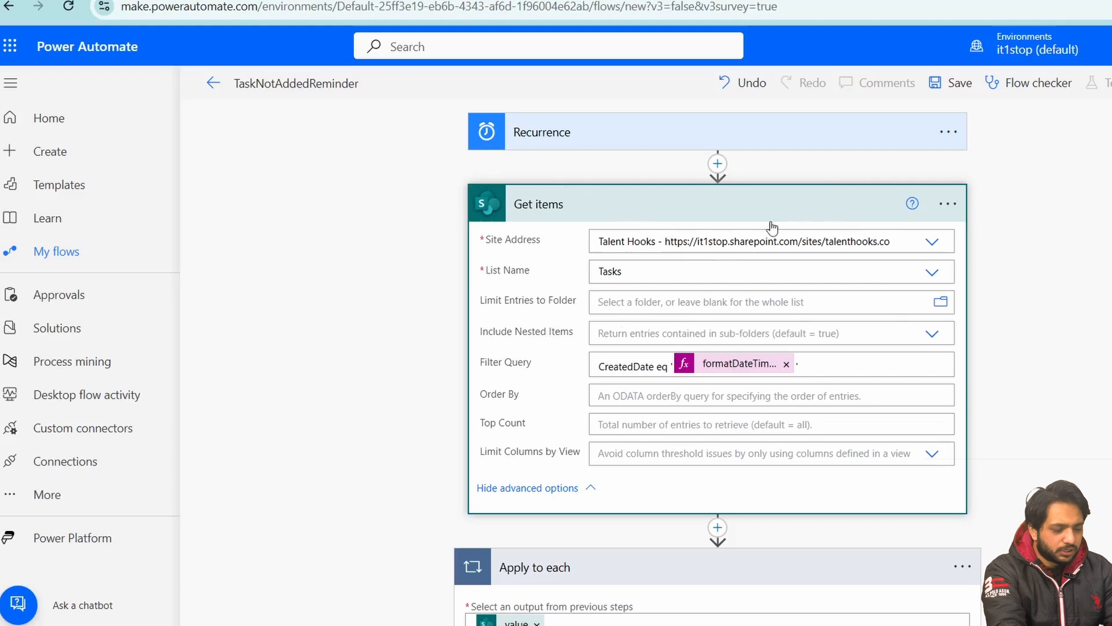
scroll(1011, 285, "down", 5)
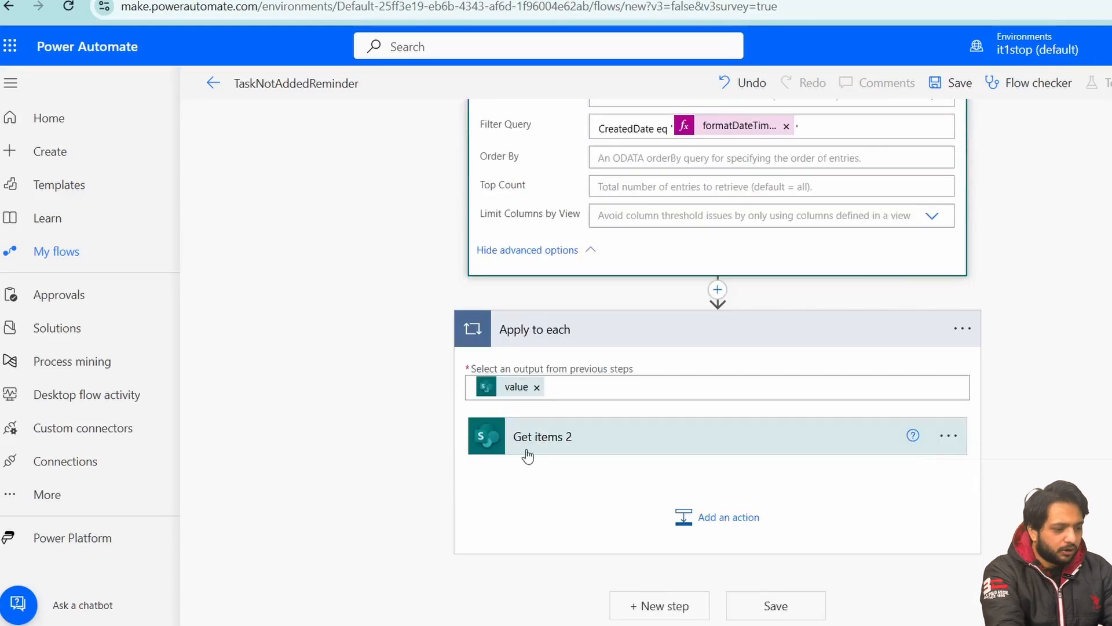
left_click(753, 435)
scroll(1042, 381, "down", 5)
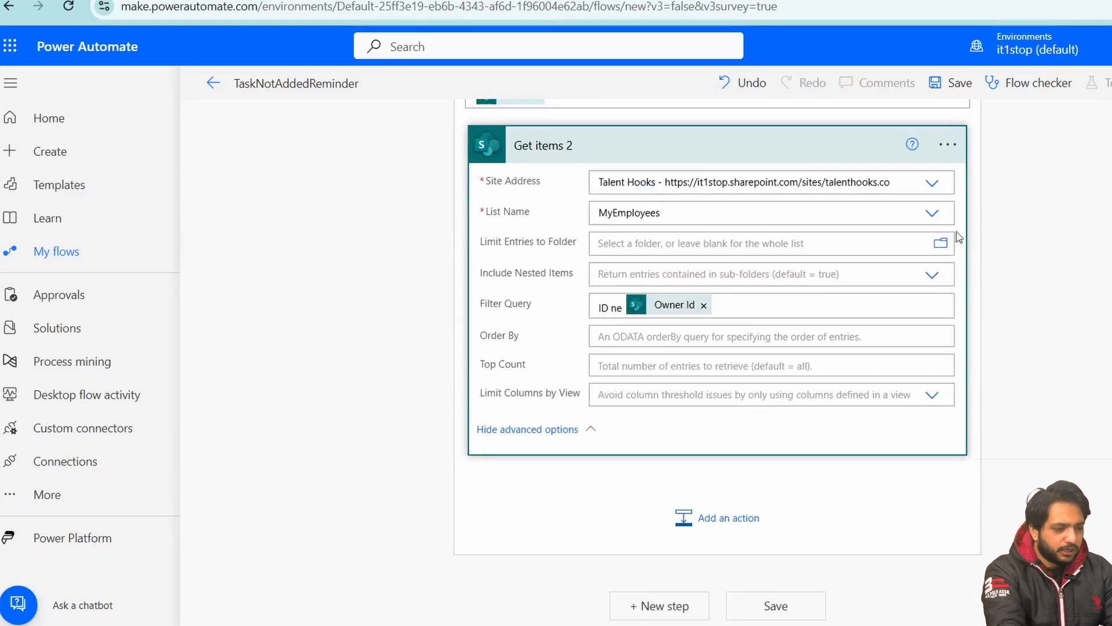
scroll(1047, 226, "up", 3)
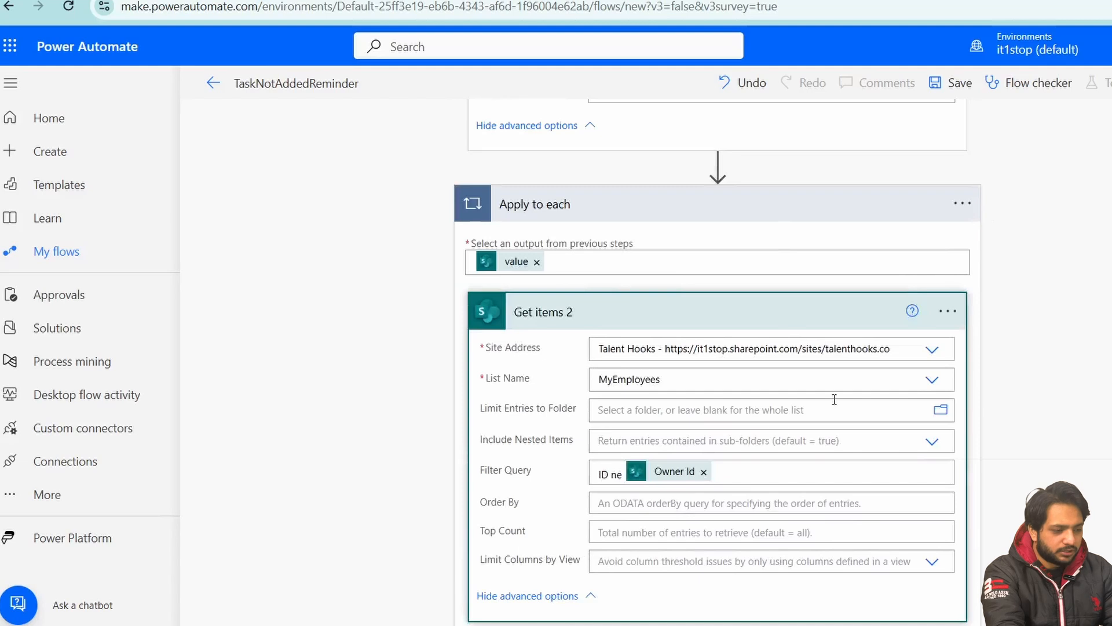
scroll(834, 399, "up", 2)
scroll(623, 436, "down", 5)
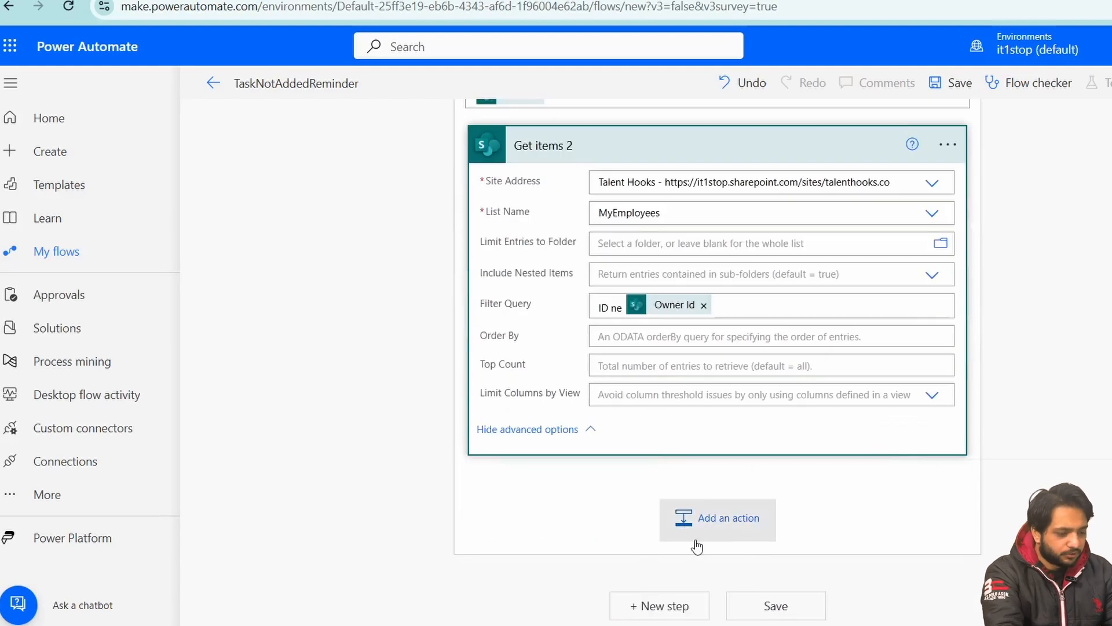
- Add a Send an email (V2) action after Get items 2, with the Email value from Get items 2 as recipient
left_click(754, 528)
type("Send an")
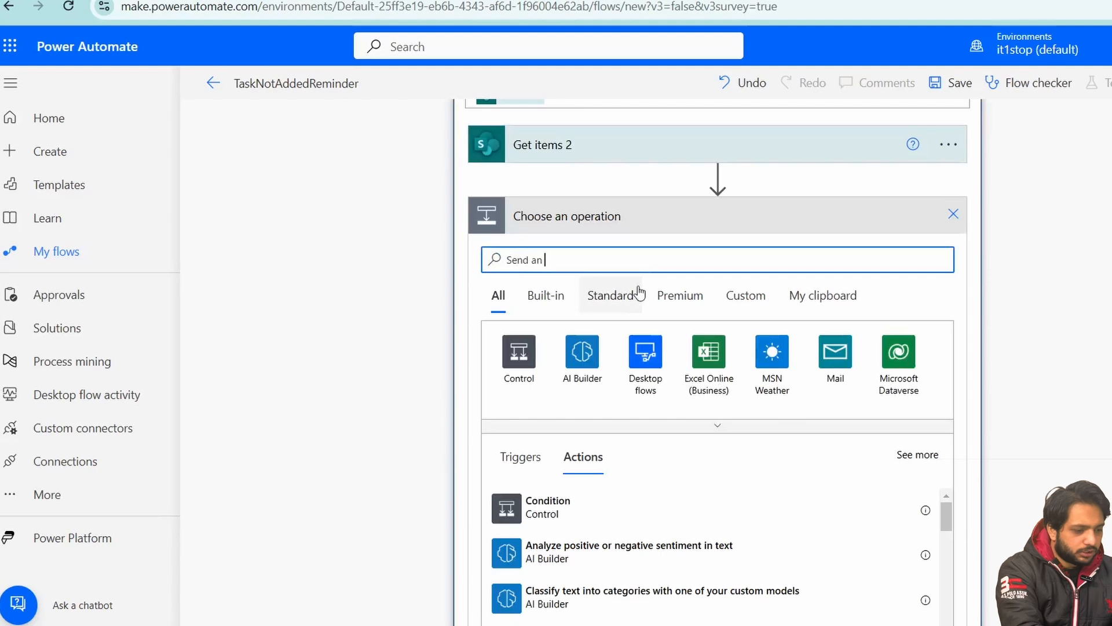
type(" employee")
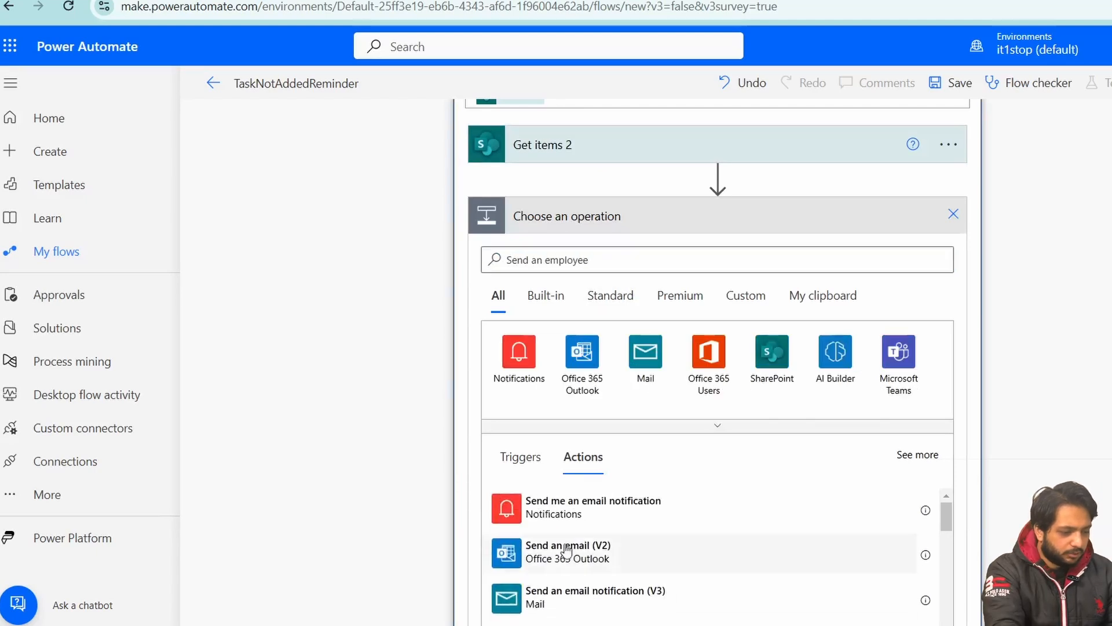
left_click(567, 551)
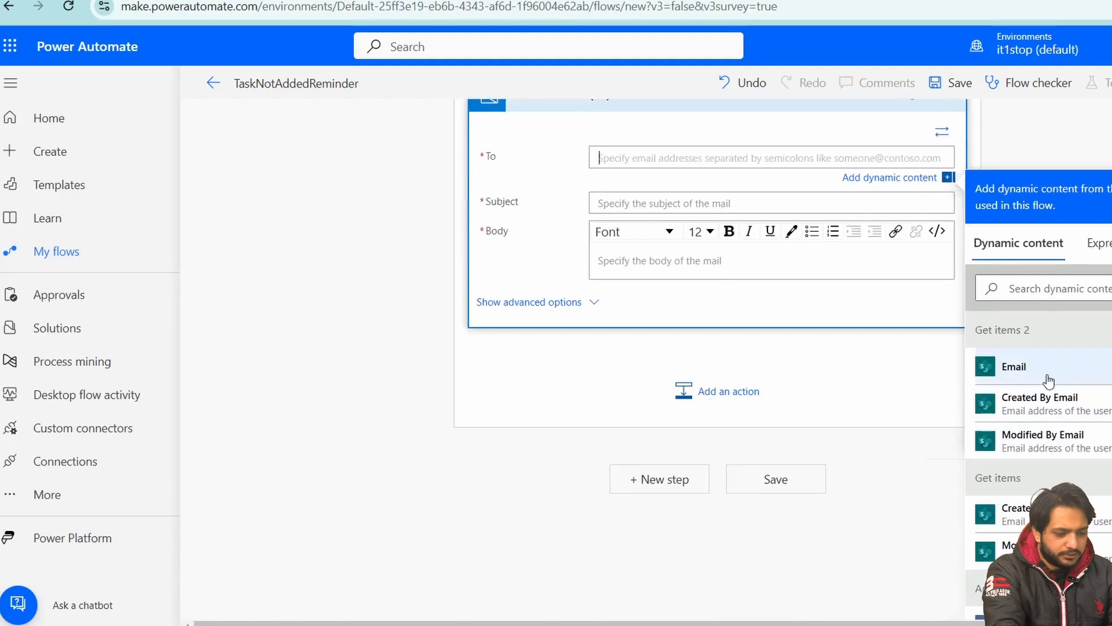
left_click(1049, 380)
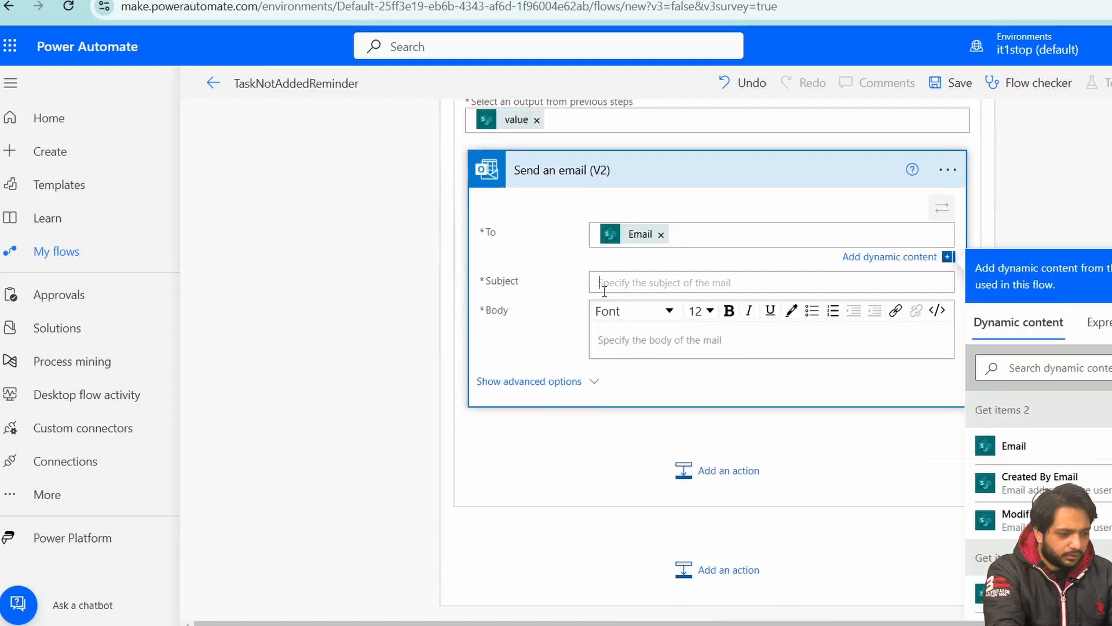
- Set the email subject to "Please add you task again"
left_click(598, 282)
type("Please ad")
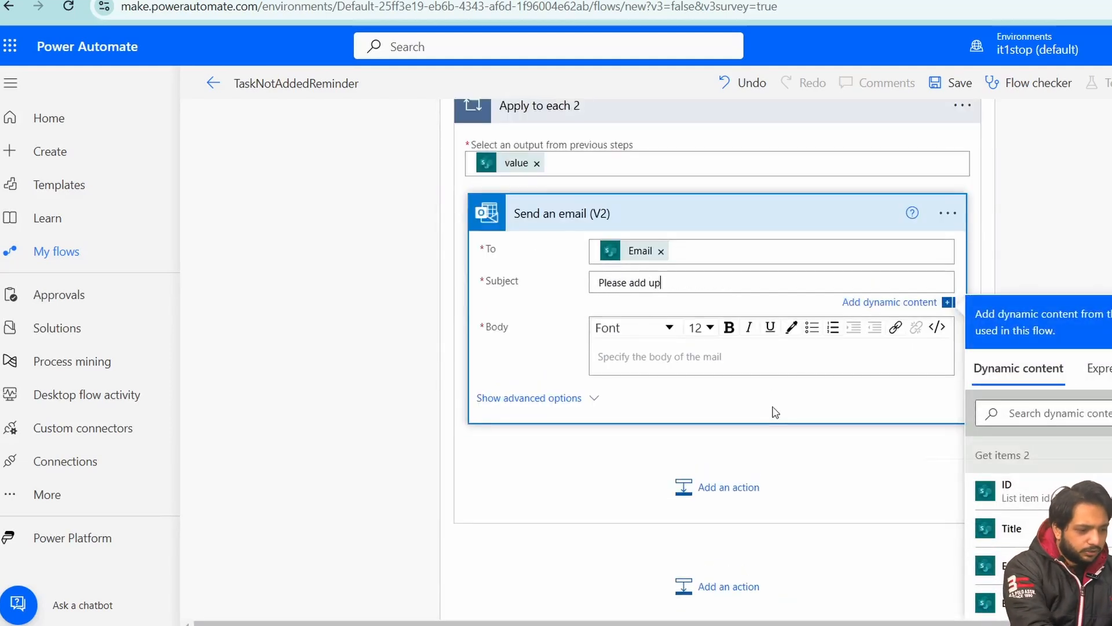
type("d you task again")
- Begin the email body with the greeting "Hey", the EmployeeName dynamic value and a comma, followed by a new line
left_click(745, 369)
type("He")
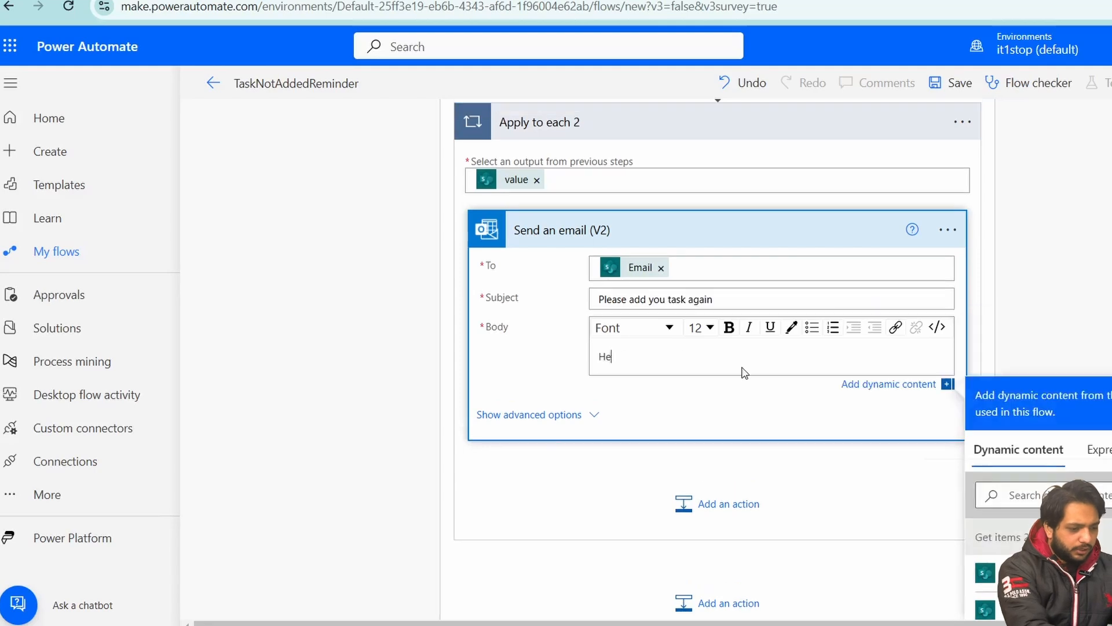
type("y")
left_click(1020, 572)
left_click(789, 352)
type(",")
key("Return")
- Write "This is the last reminder to add your task." on the second line of the email body and save the flow
type("Thi")
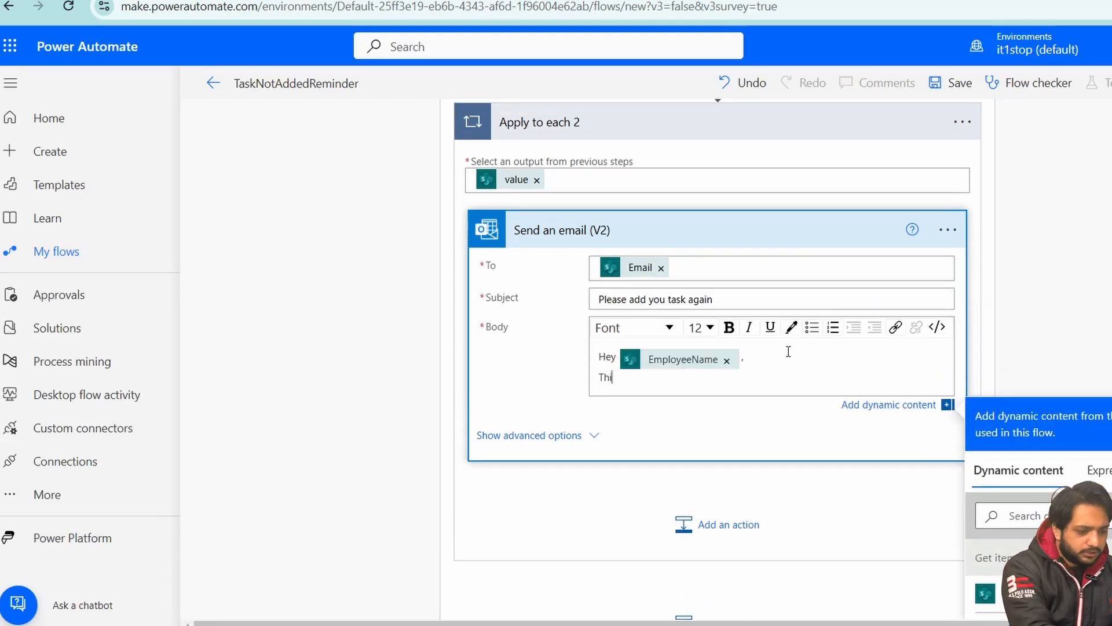
type("s is the ;as")
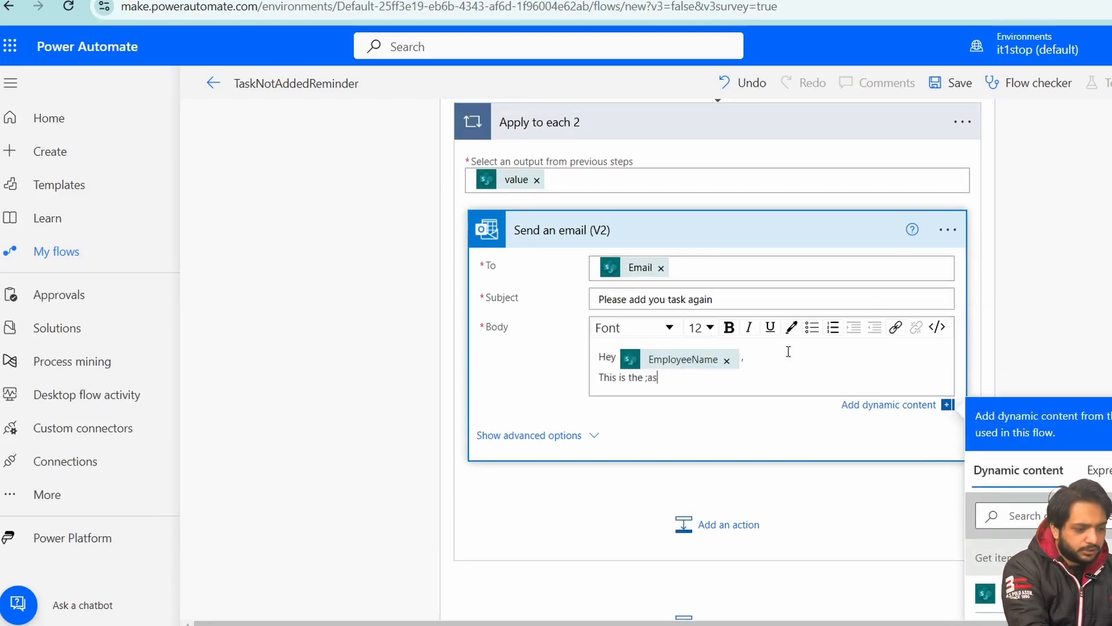
key("BackSpace")
key("BackSpace")
key("BackSpace")
type("last reminder to add you")
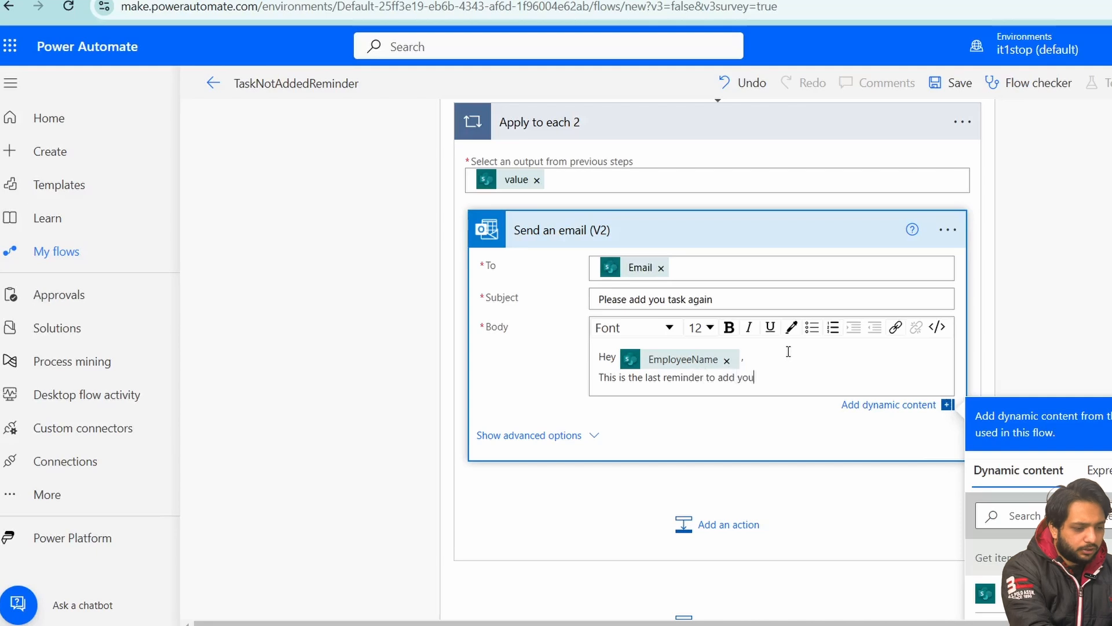
type("r task.")
left_click(953, 85)
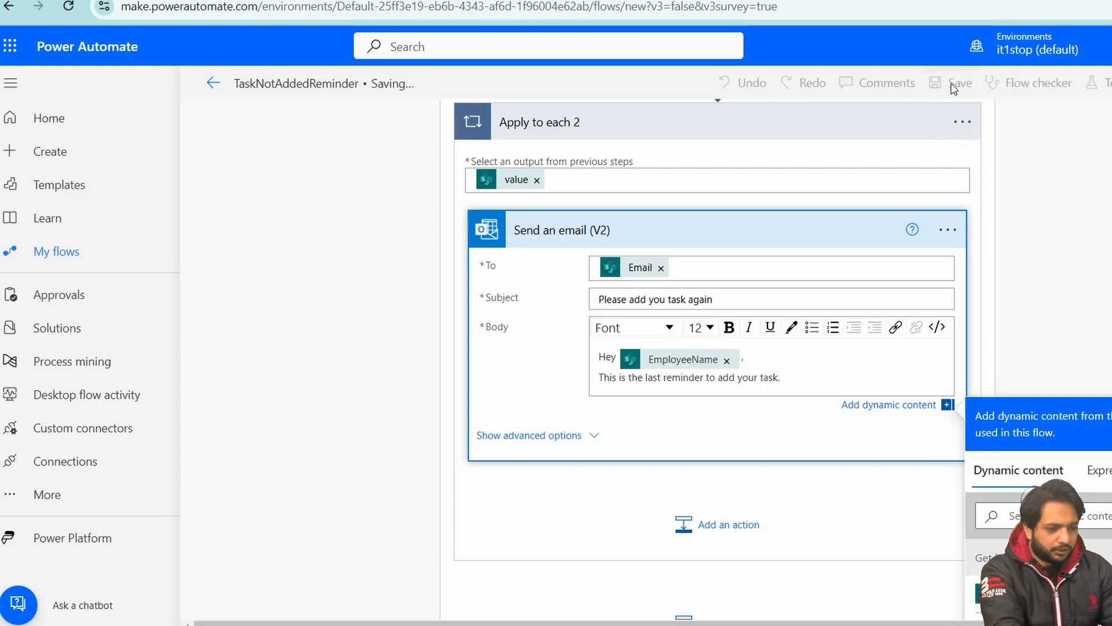
- Switch to the Daily Task Management app in Power Apps and check the owners and created dates of the listed tasks
left_click(254, 1)
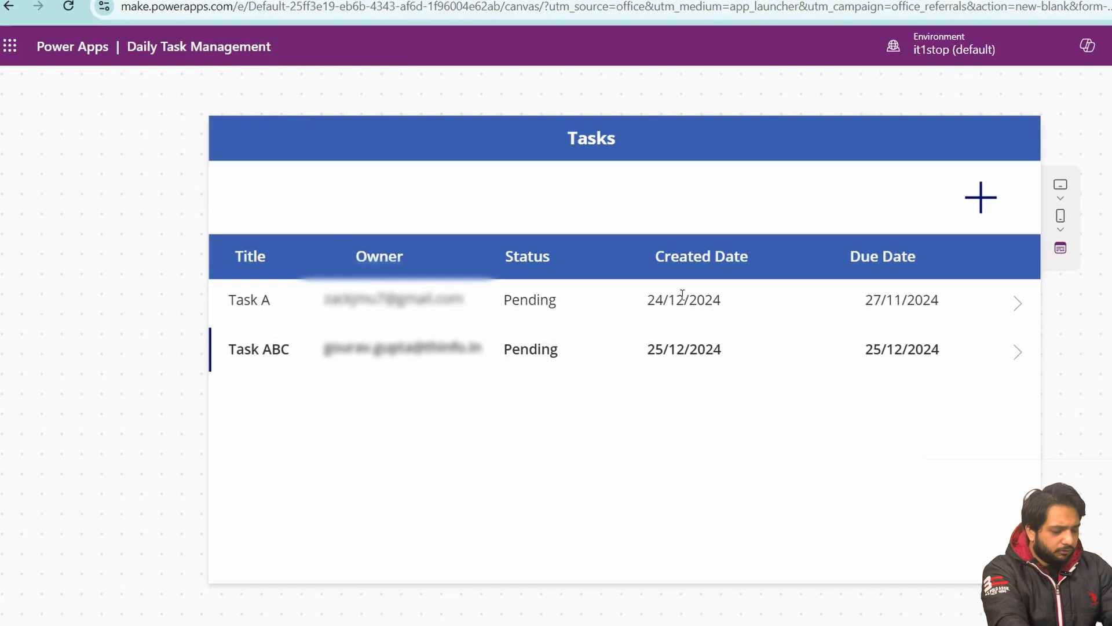
left_click(276, 309)
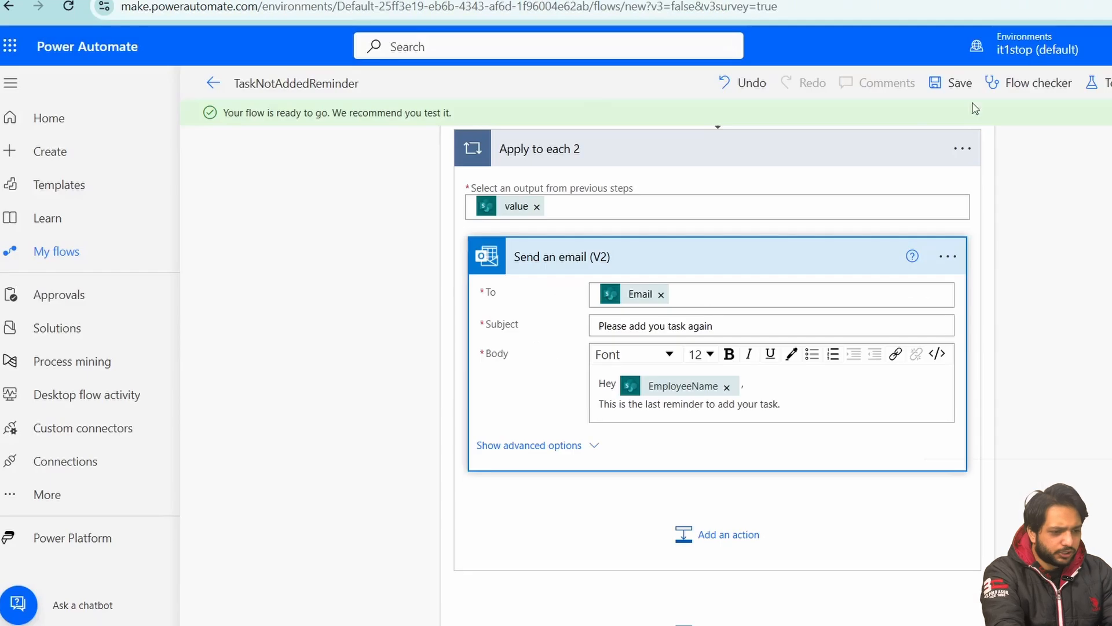
- Test the TaskNotAddedReminder flow in Power Automate and examine the run's Send an email (V2) and Get items 2 inputs
left_click(1101, 87)
left_click(994, 124)
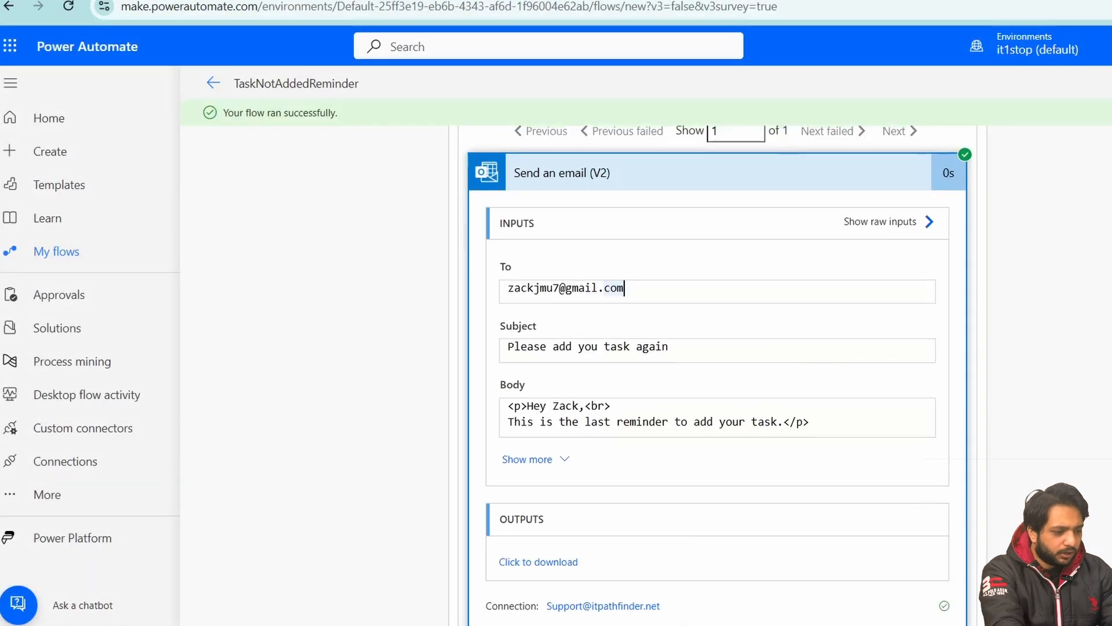
scroll(605, 134, "down", 2)
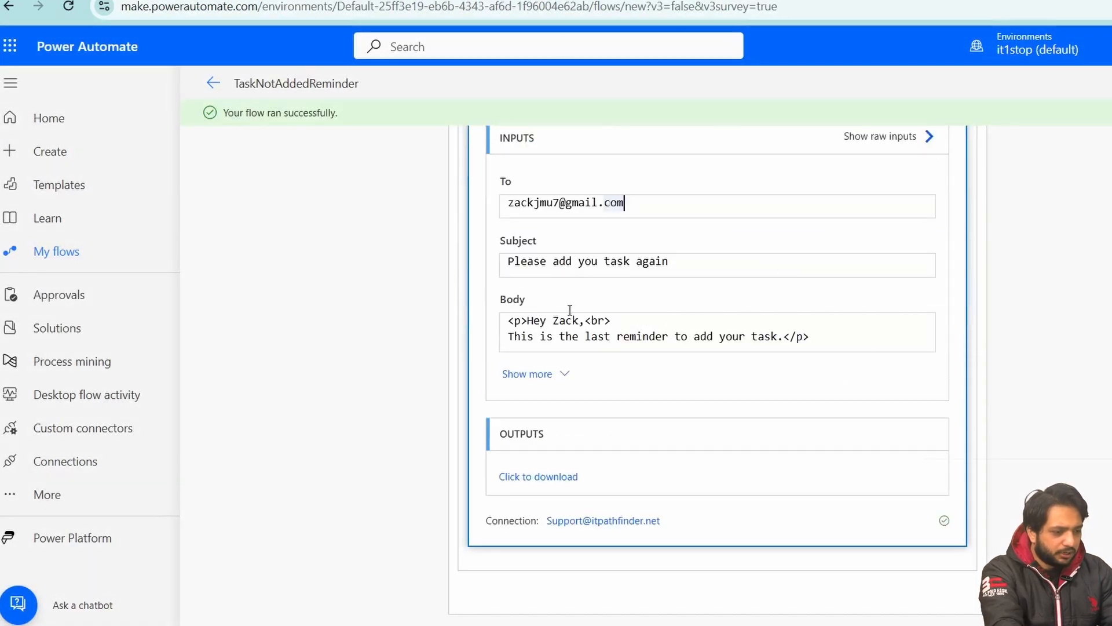
scroll(617, 303, "up", 3)
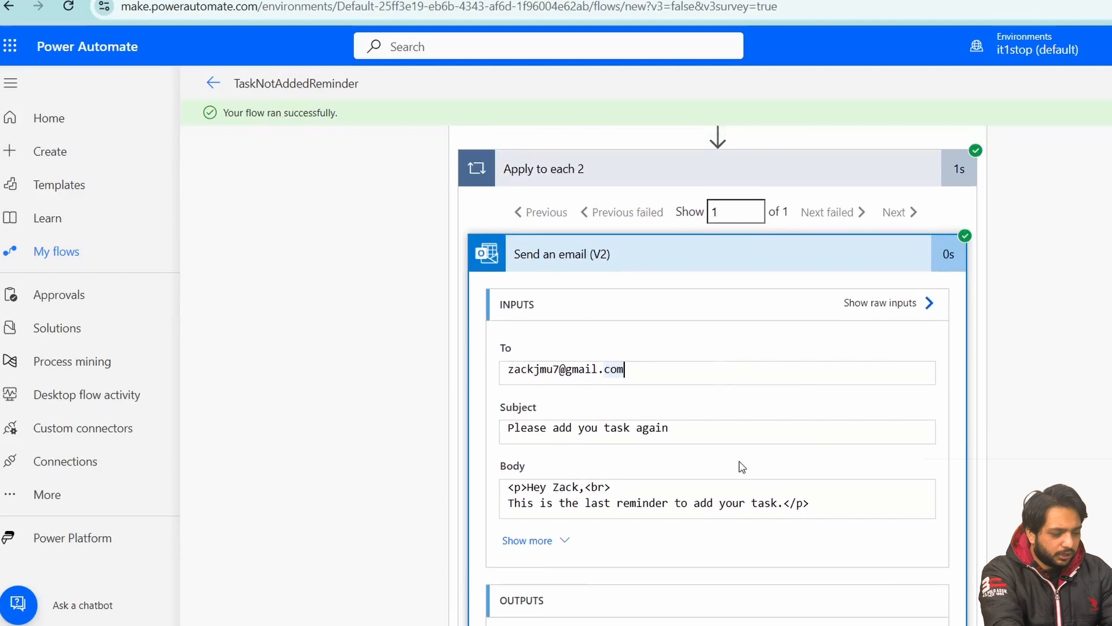
scroll(1002, 385, "up", 10)
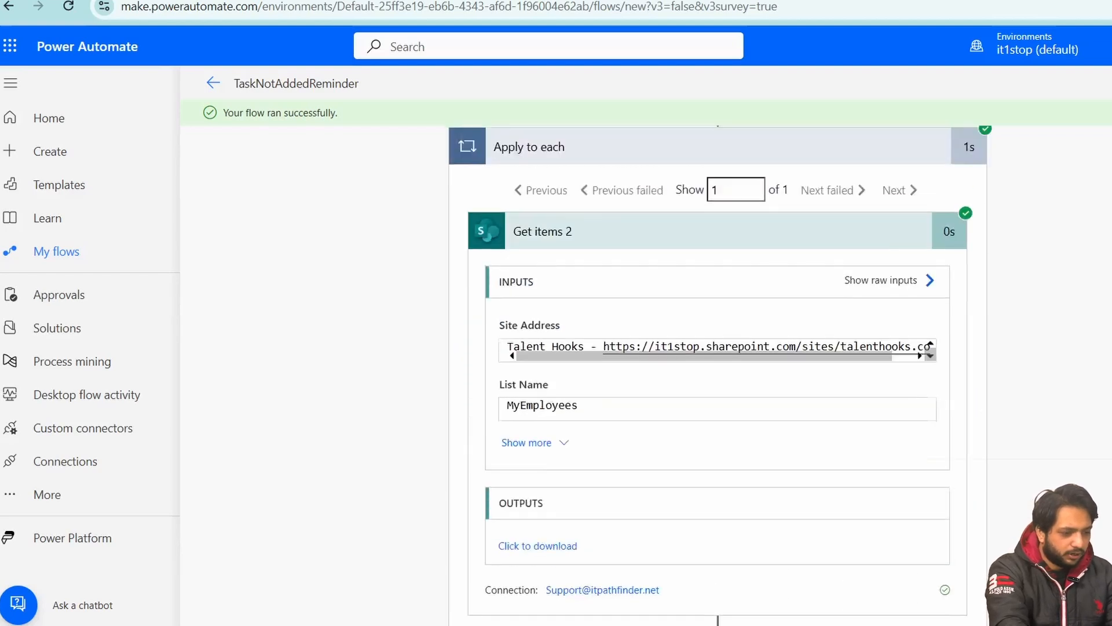